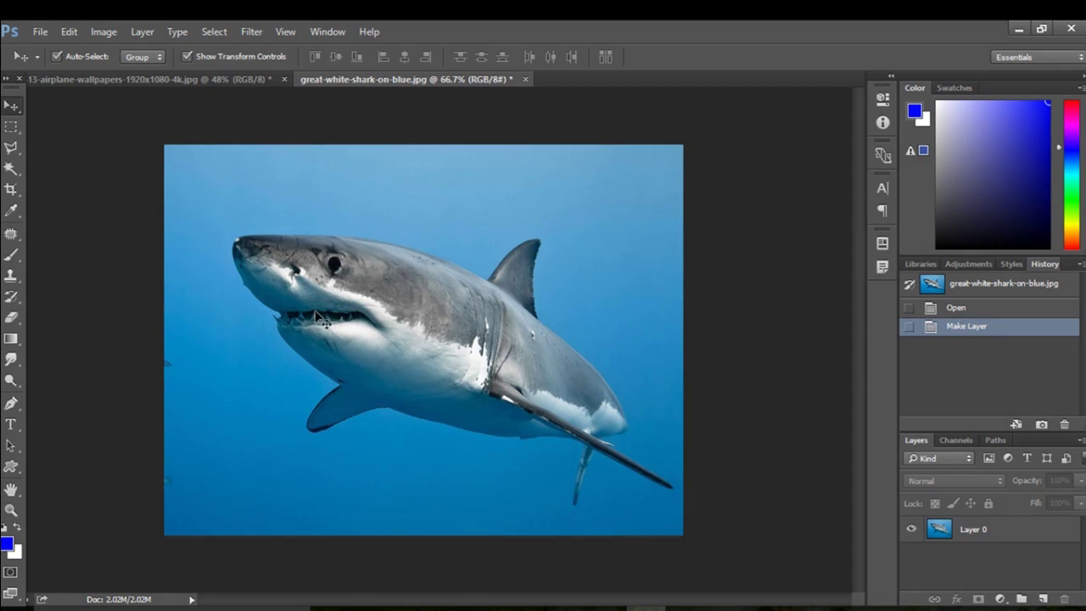
Step: Look at the airplane document, then return to the shark document's Layer 0
click(129, 78)
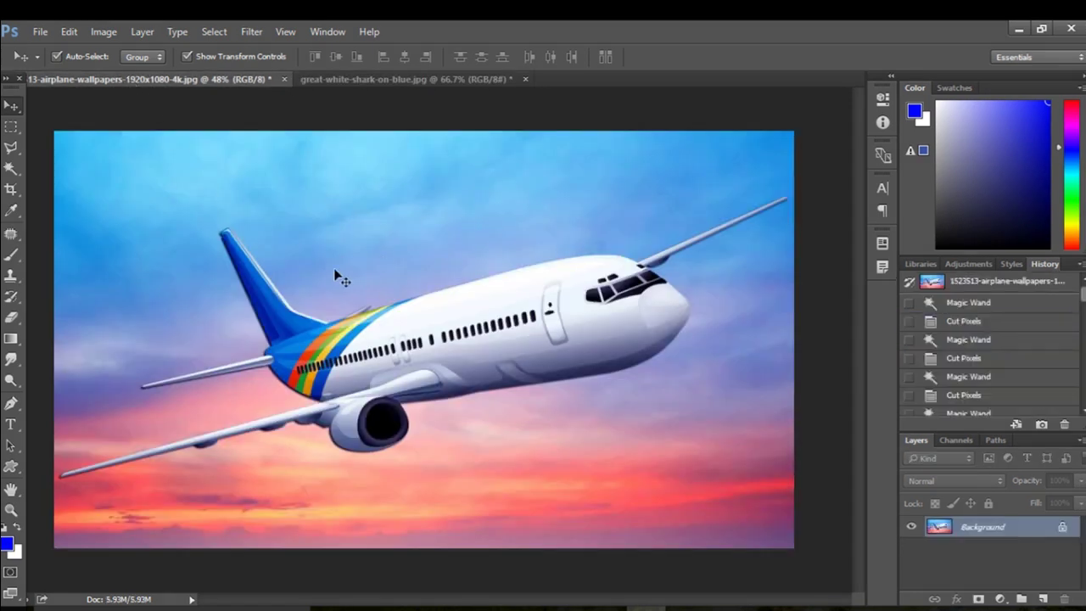
click(420, 79)
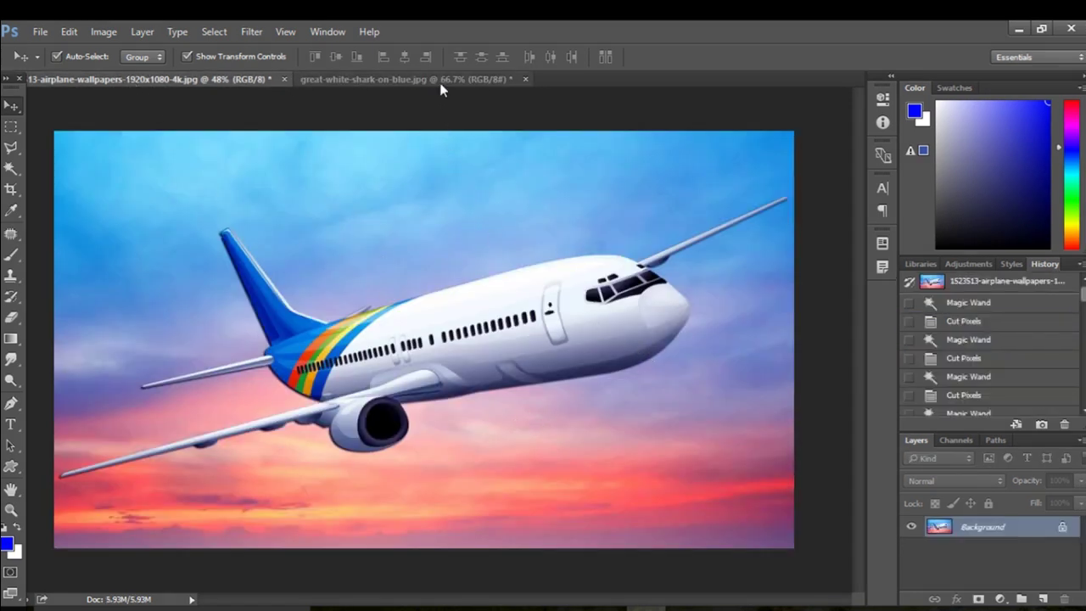
right_click(997, 525)
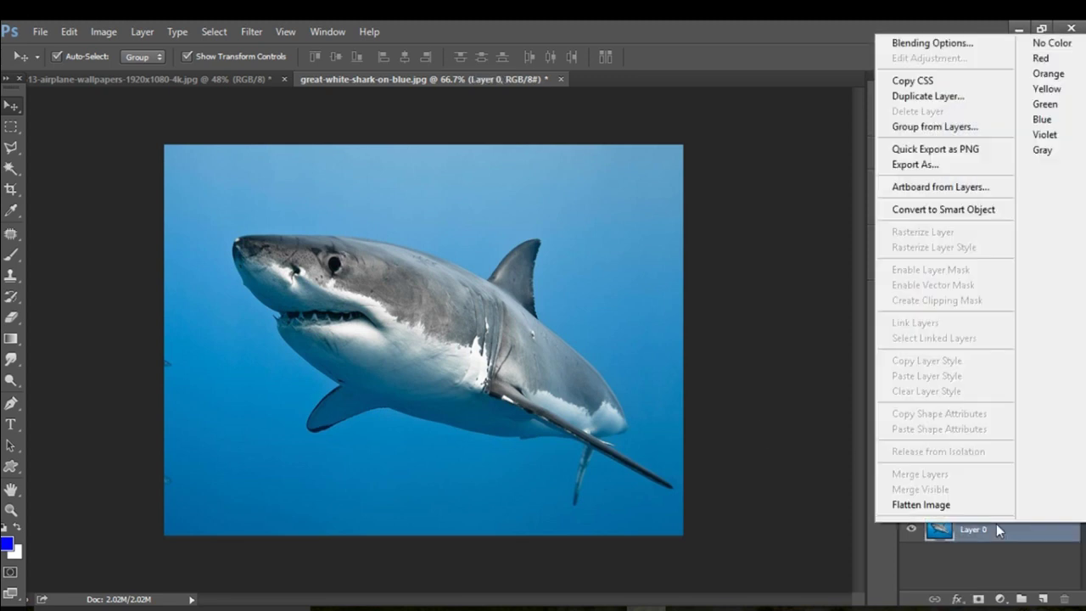
click(999, 530)
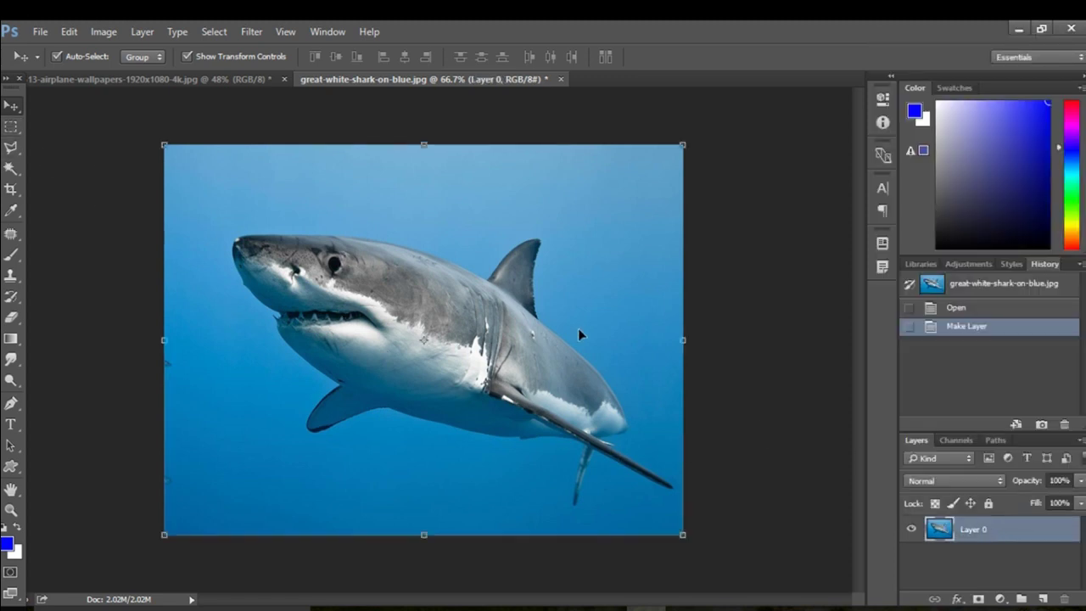
Step: Magic-wand and cut the main water areas right, above, left and below the shark
click(15, 174)
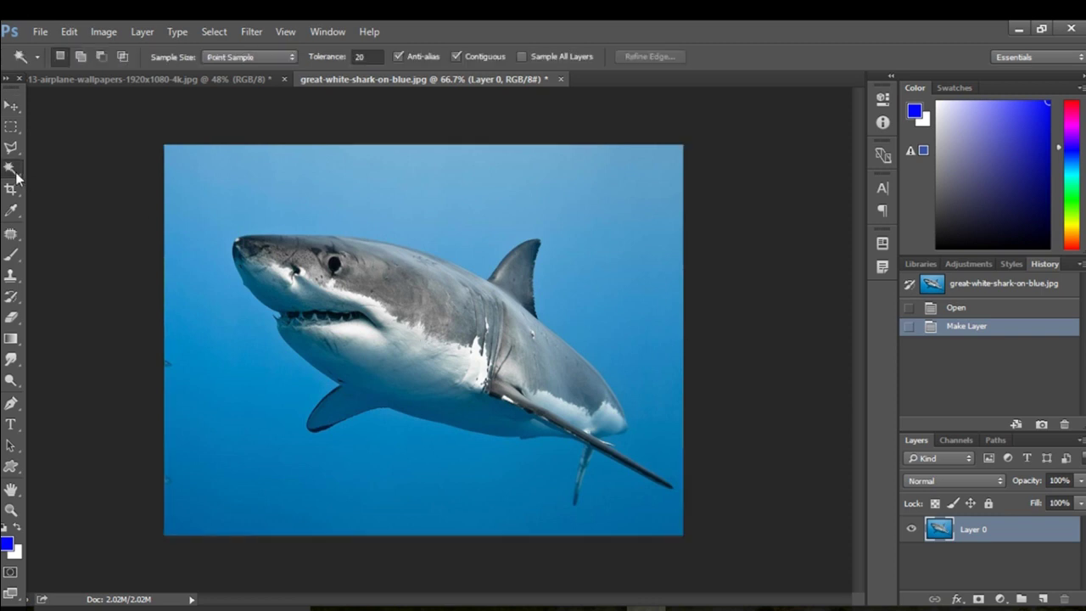
click(612, 288)
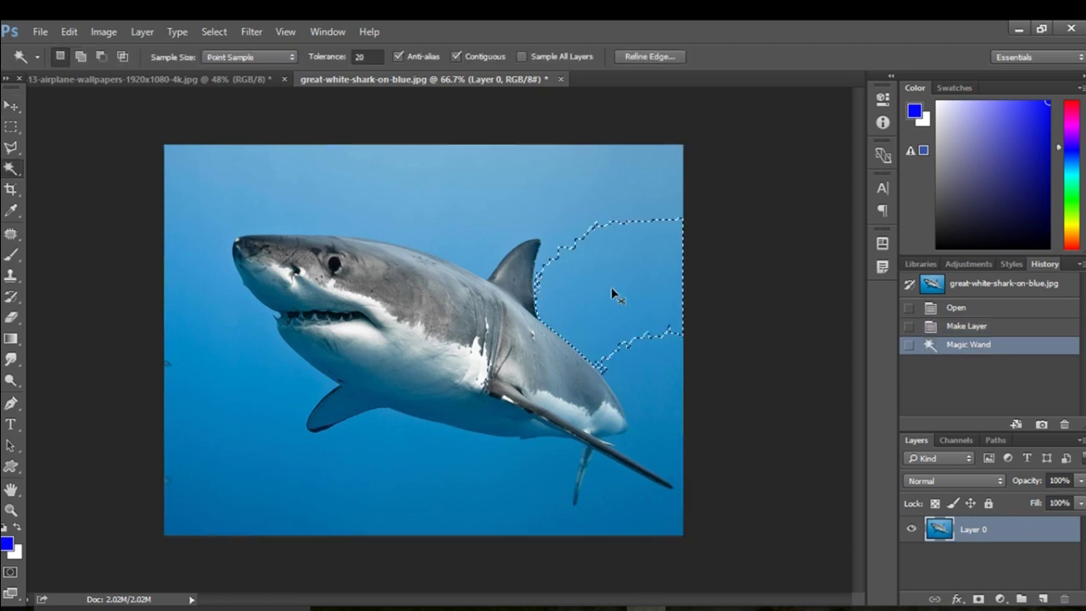
key(ctrl+x)
click(504, 203)
key(ctrl+x)
click(181, 261)
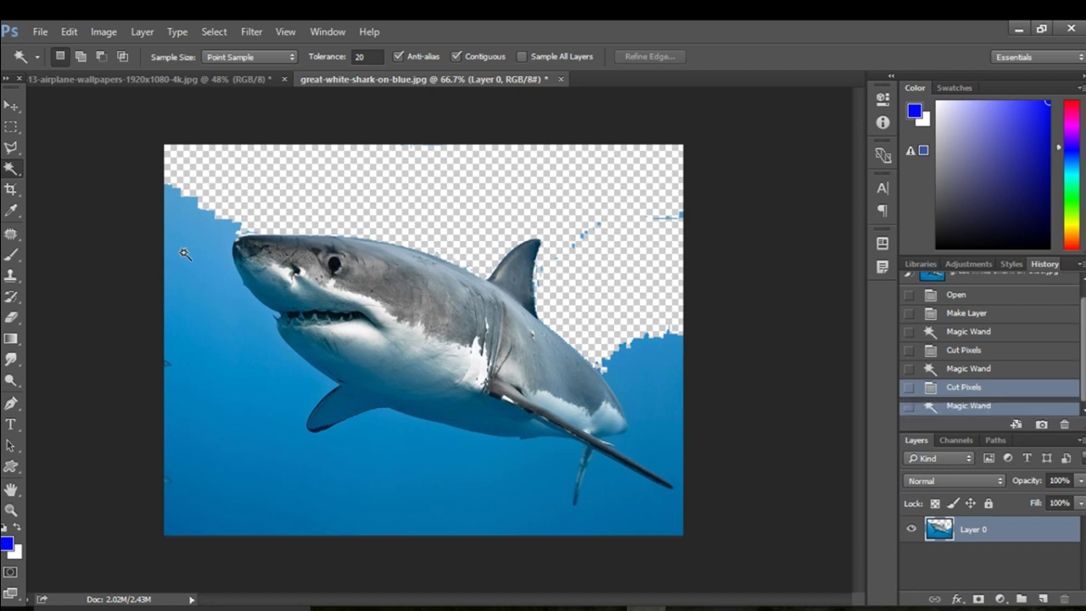
key(ctrl+x)
click(241, 387)
key(ctrl+x)
click(243, 510)
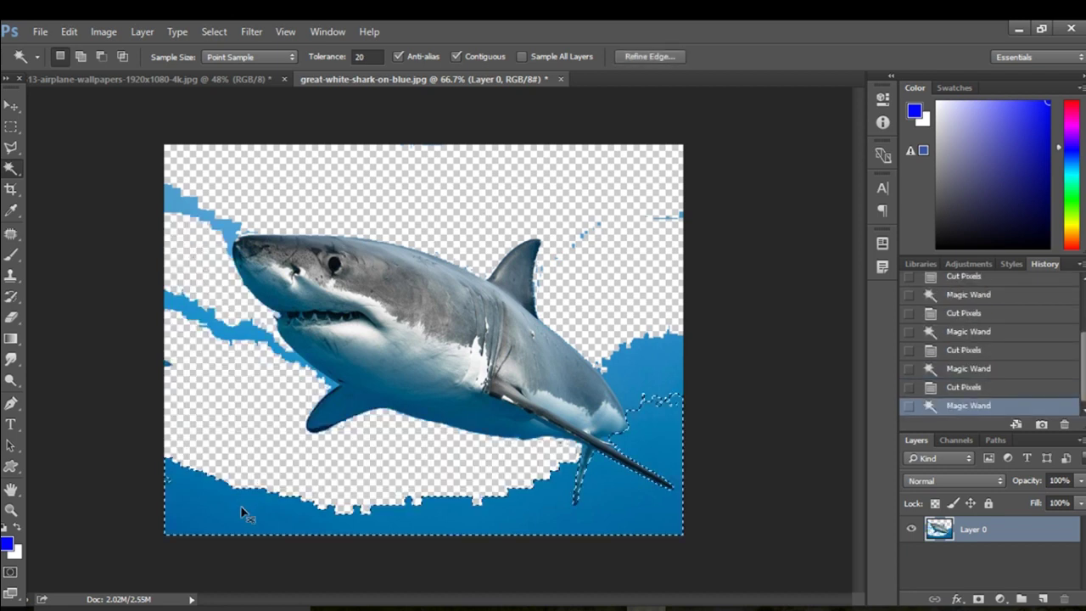
key(ctrl+x)
Step: Cut the remaining water beside the belly plus the stray blue streaks and specks
click(642, 387)
key(ctrl+x)
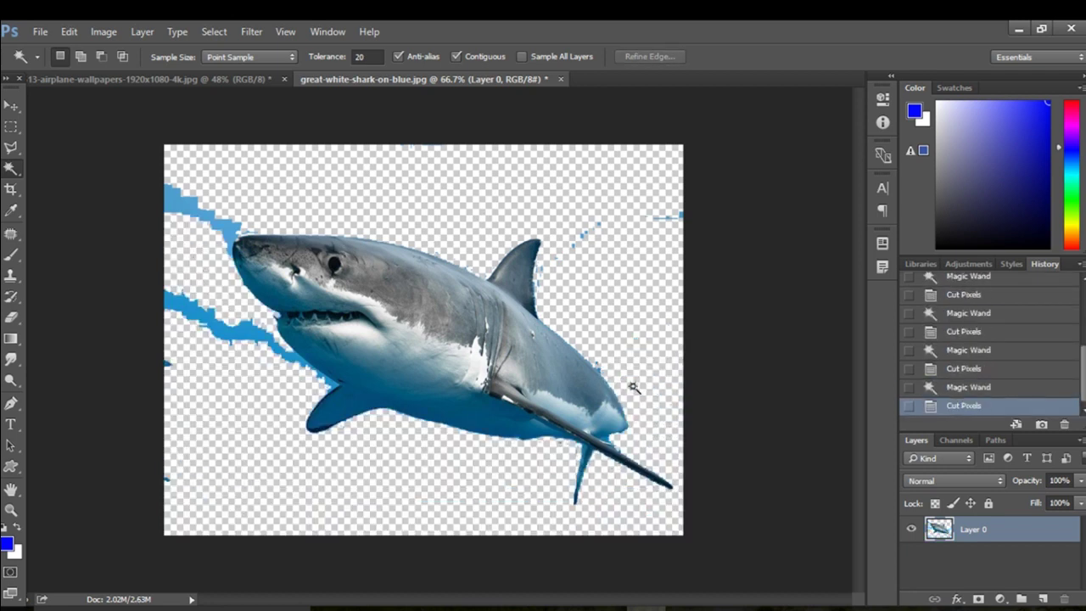
click(677, 217)
key(ctrl+x)
click(586, 236)
key(ctrl+x)
click(196, 214)
key(ctrl+x)
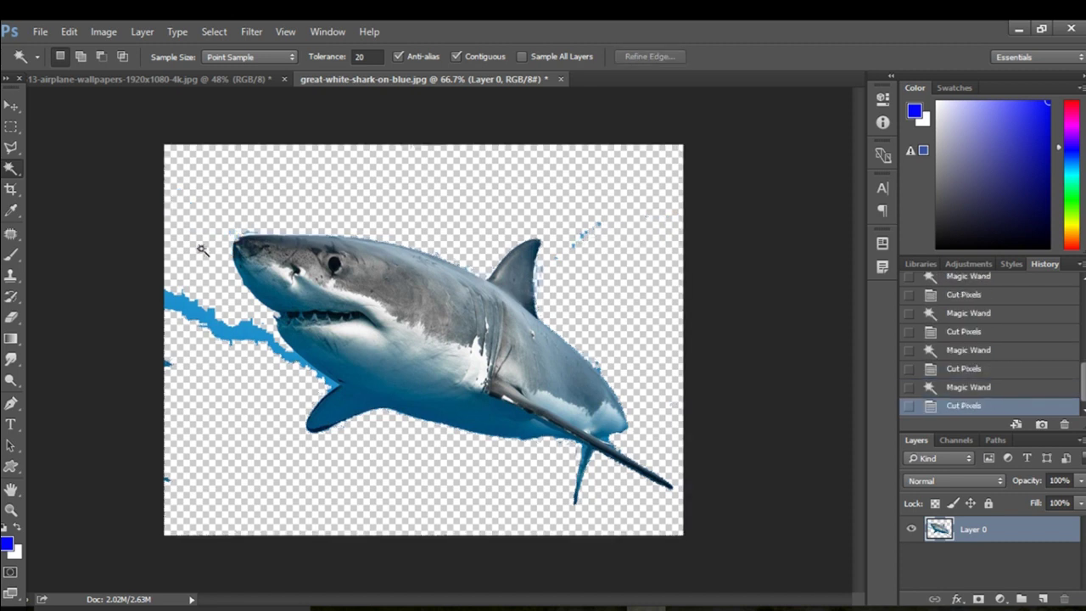
click(193, 327)
key(ctrl+x)
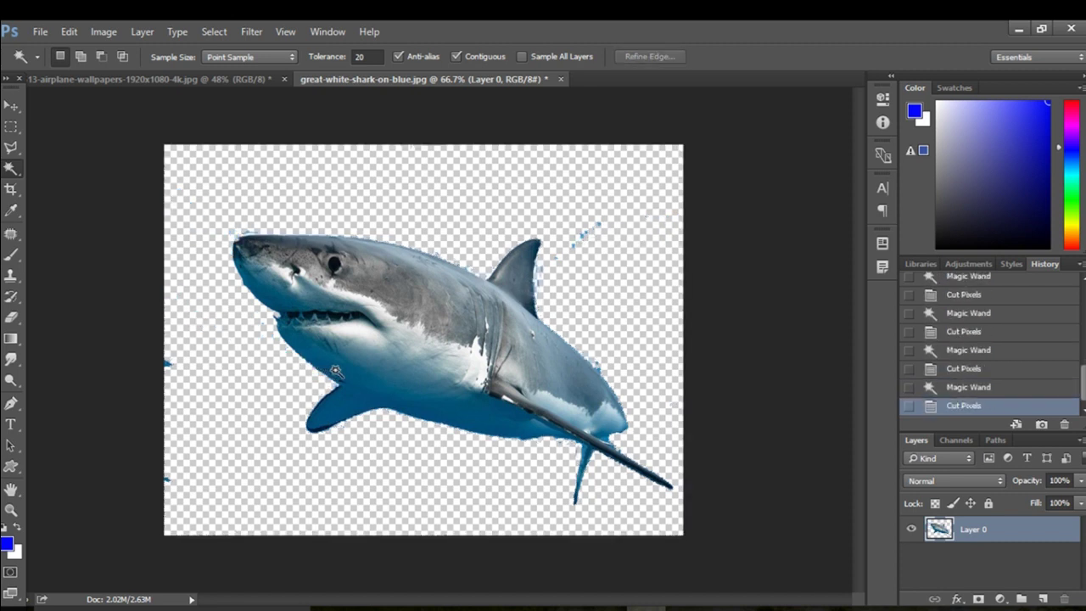
click(168, 364)
key(ctrl+x)
click(11, 105)
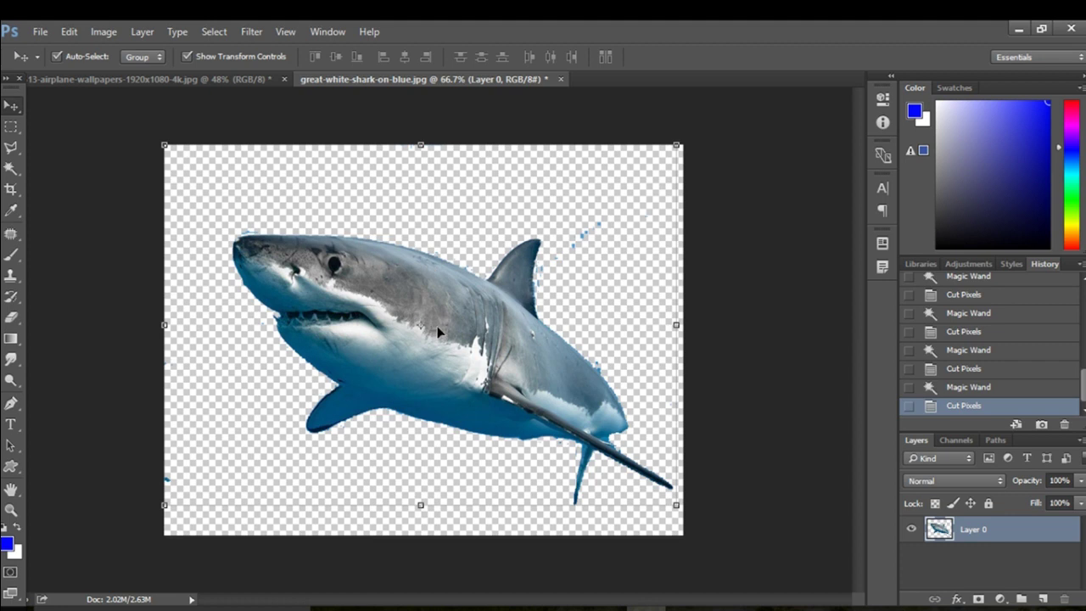
Step: Apply Hue/Saturation to the shark with Saturation lowered to about -56
key(ctrl)
key(ctrl+u)
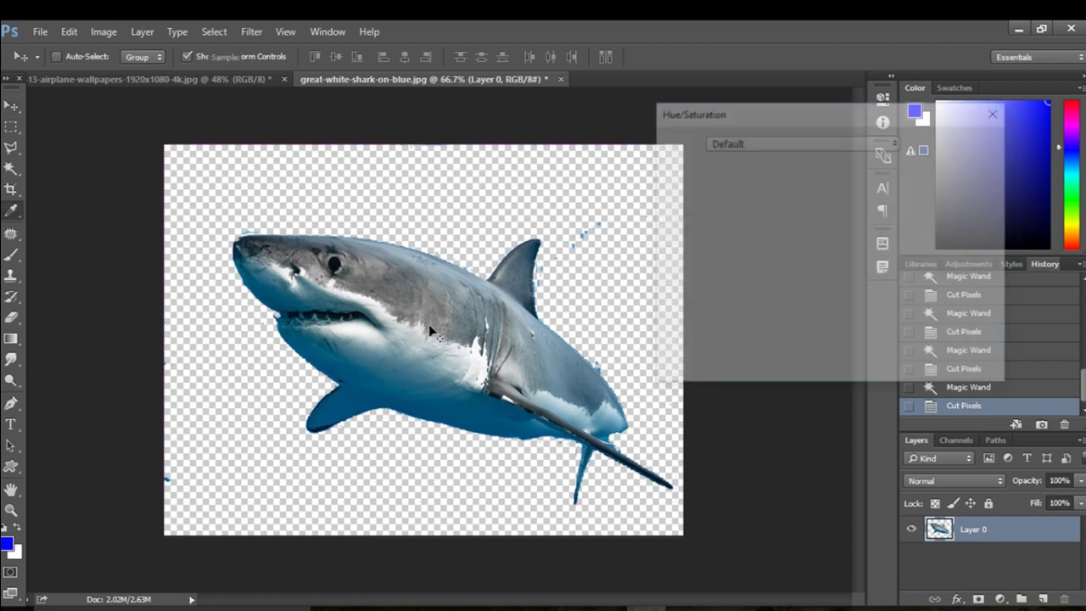
click(779, 142)
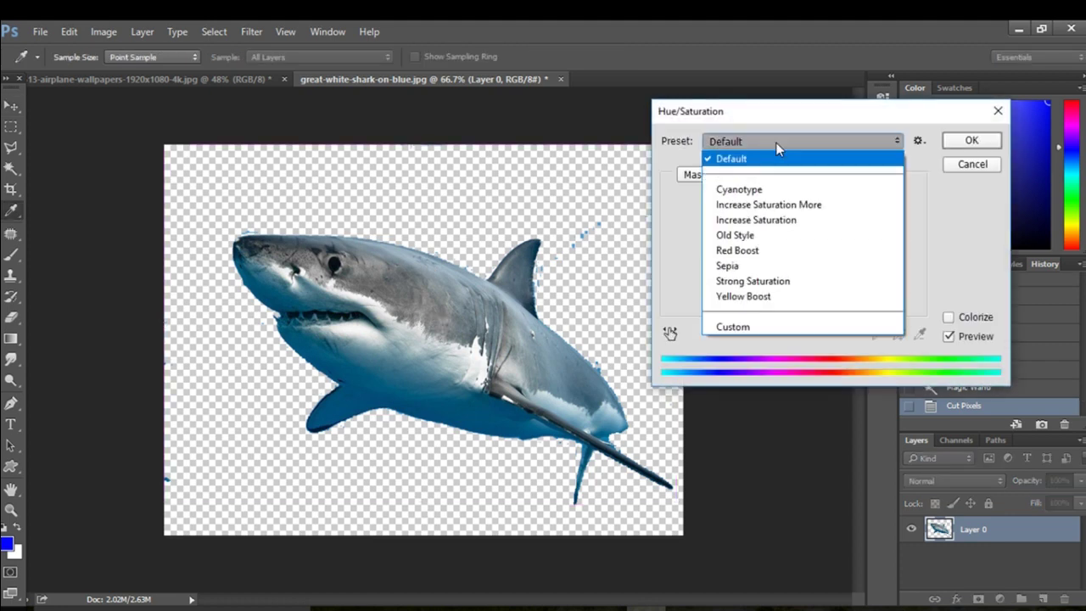
click(779, 207)
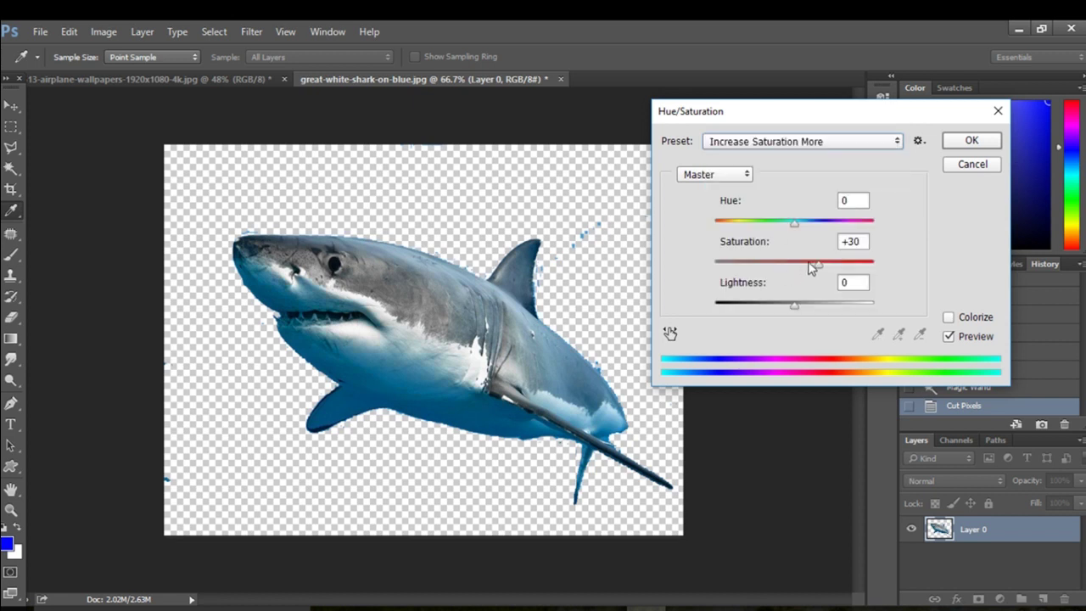
drag(811, 267, 750, 267)
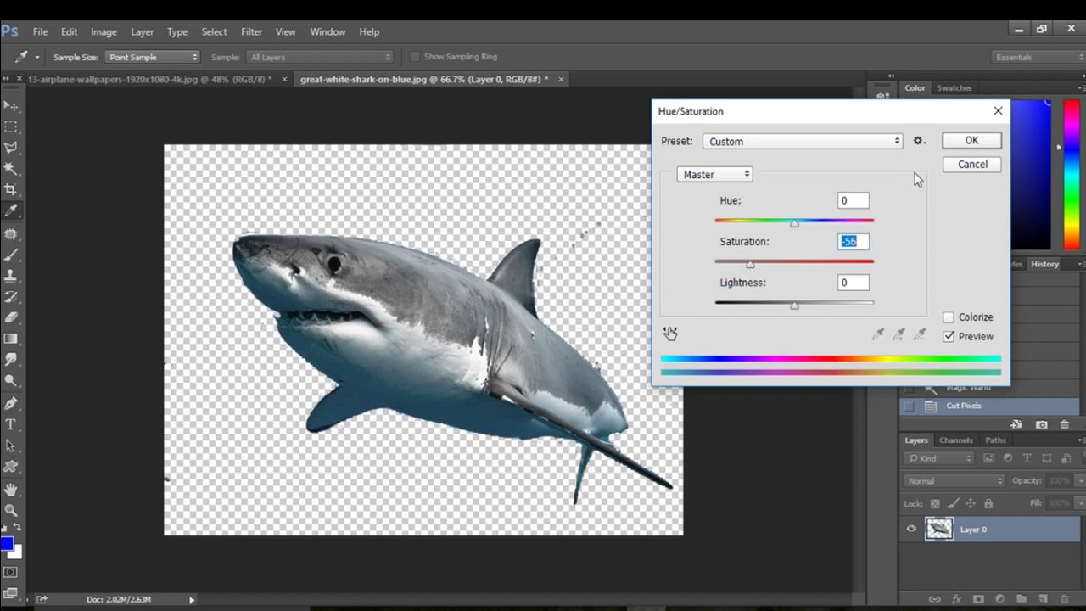
click(961, 144)
key(v)
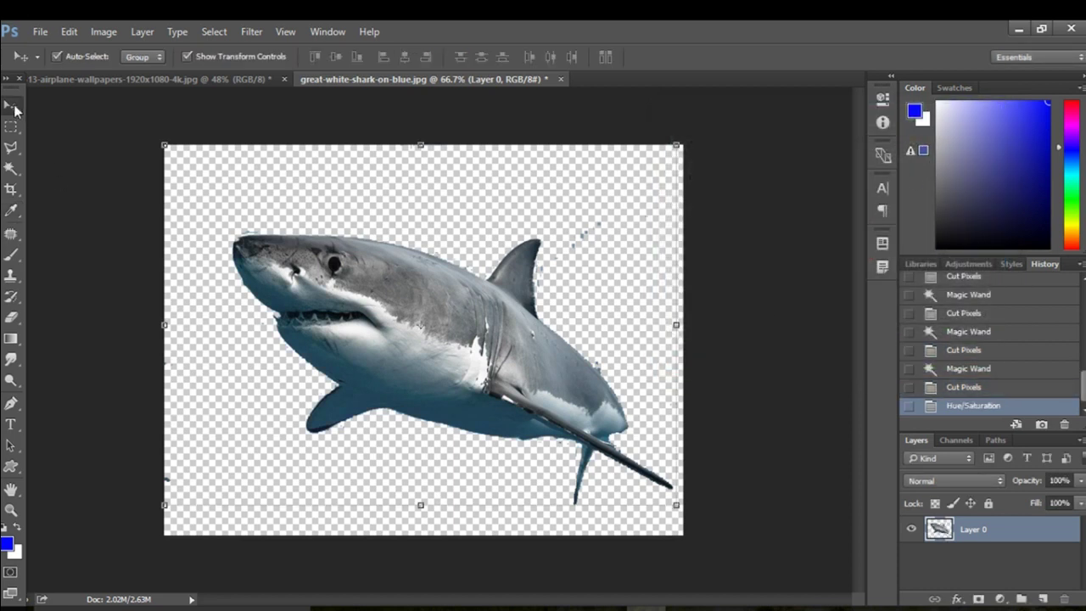
Step: Bring the shark into the airplane picture and flip it horizontally to face right
mouse_move(442, 355)
mouse_down()
mouse_move(217, 83)
mouse_move(461, 329)
mouse_up()
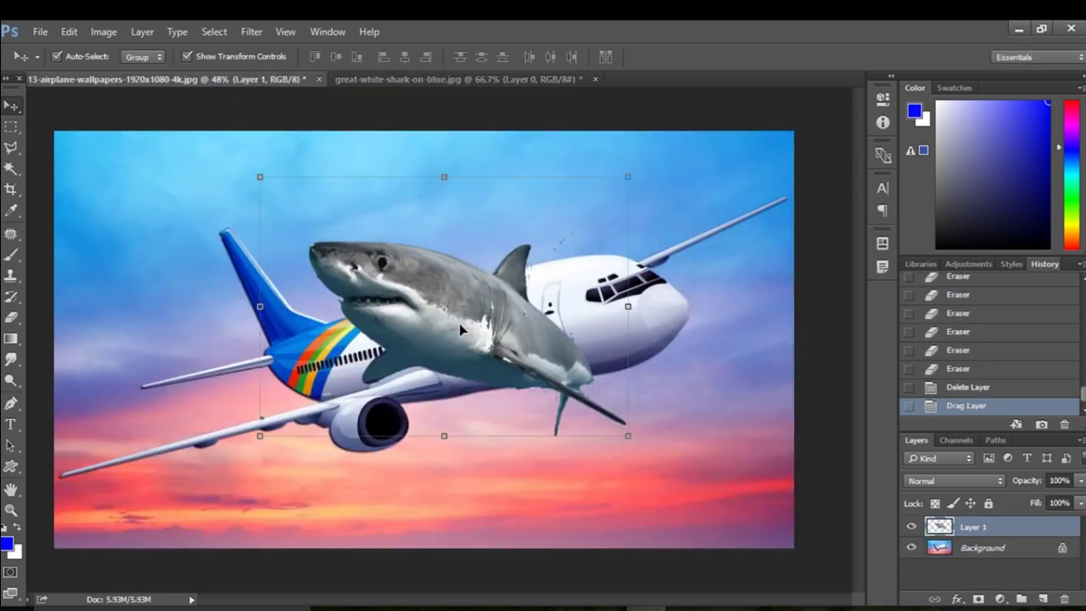
drag(257, 305, 781, 308)
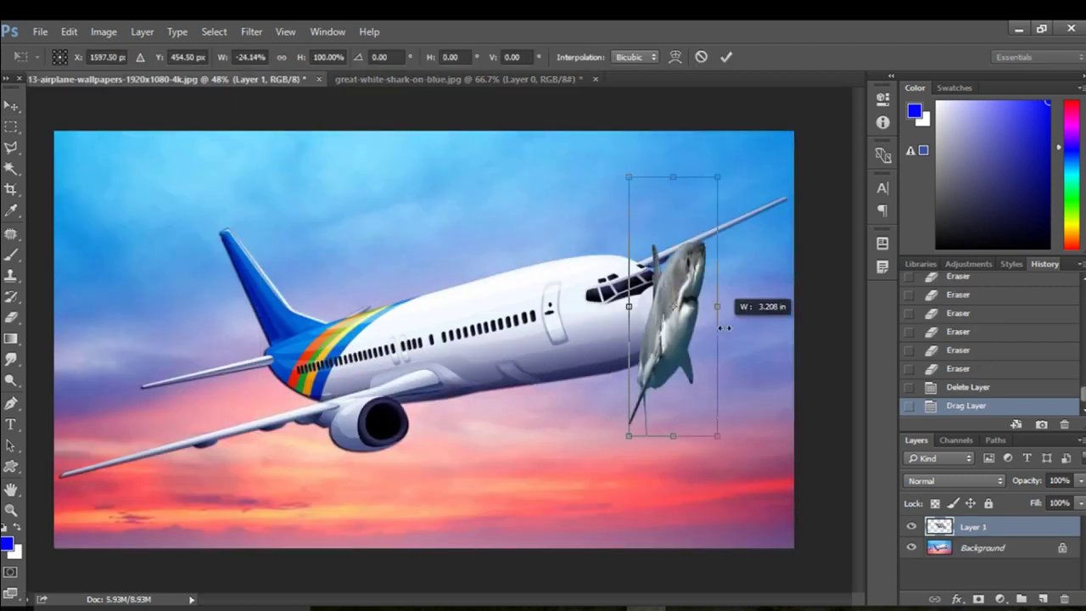
drag(625, 306, 381, 308)
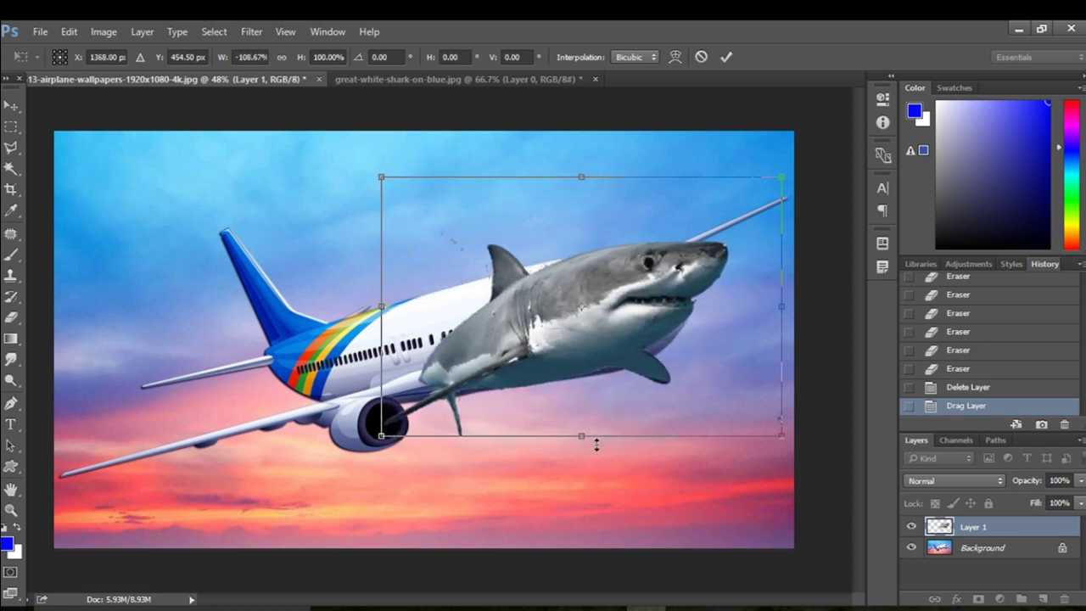
drag(582, 439, 581, 454)
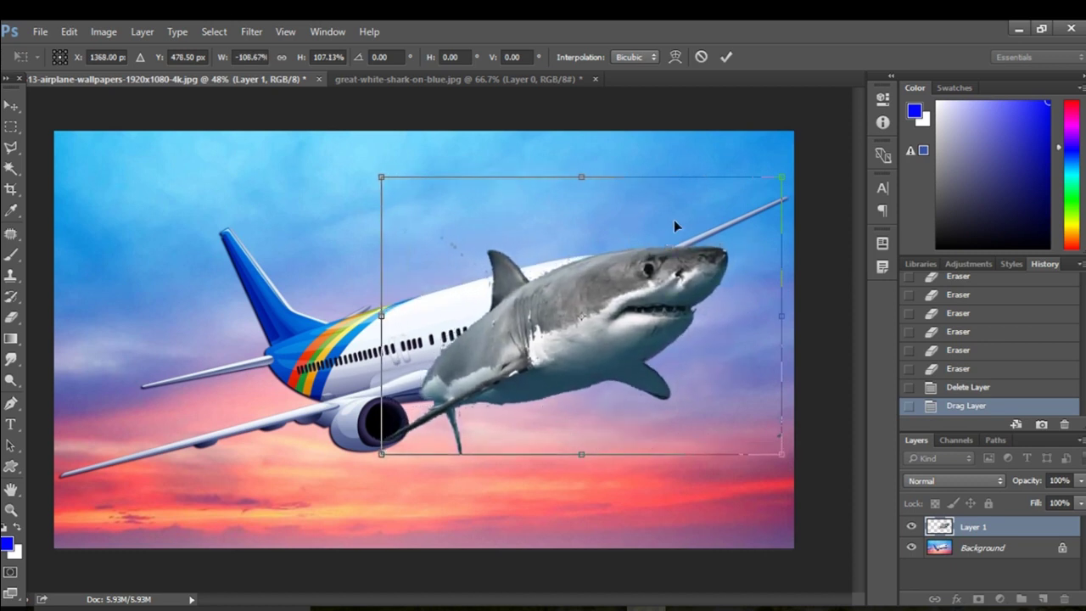
Step: Enlarge, tilt to about 9° and position the shark over the plane's nose, then commit
drag(784, 161, 789, 169)
drag(579, 329, 545, 325)
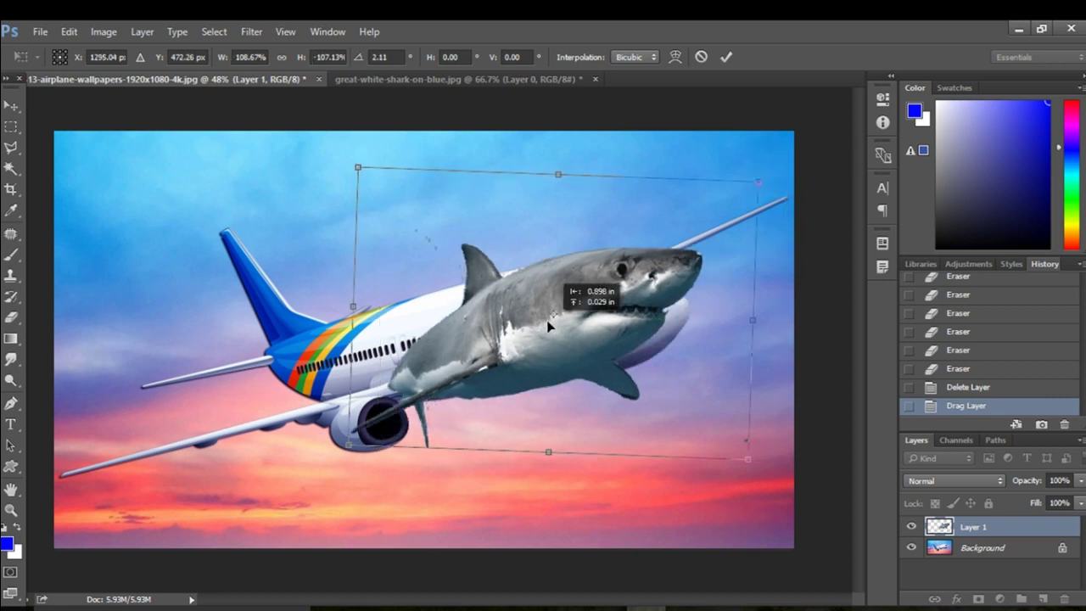
drag(772, 169, 792, 184)
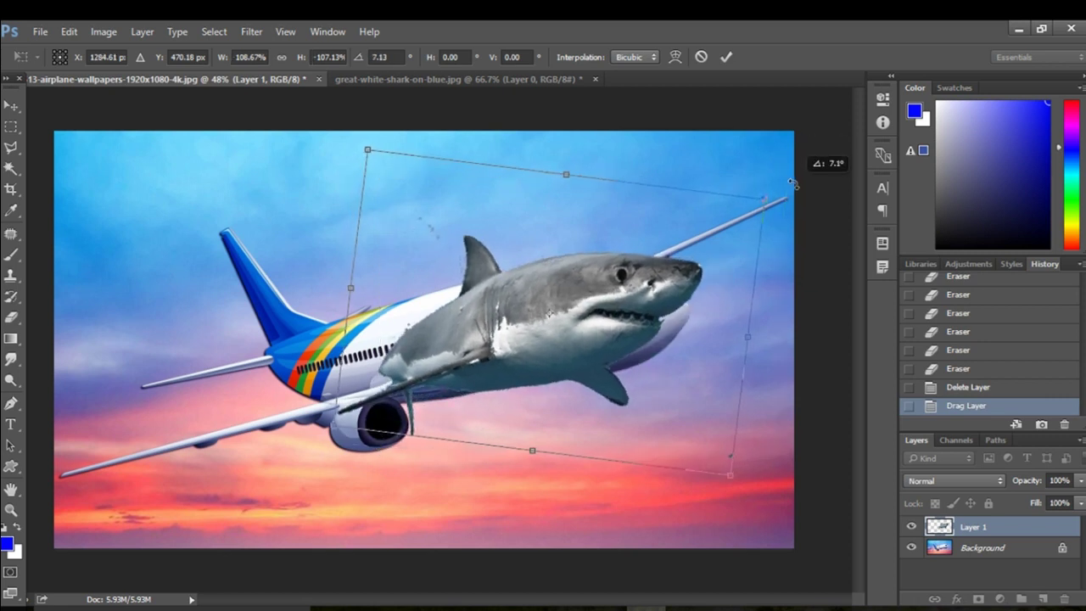
drag(560, 331, 569, 337)
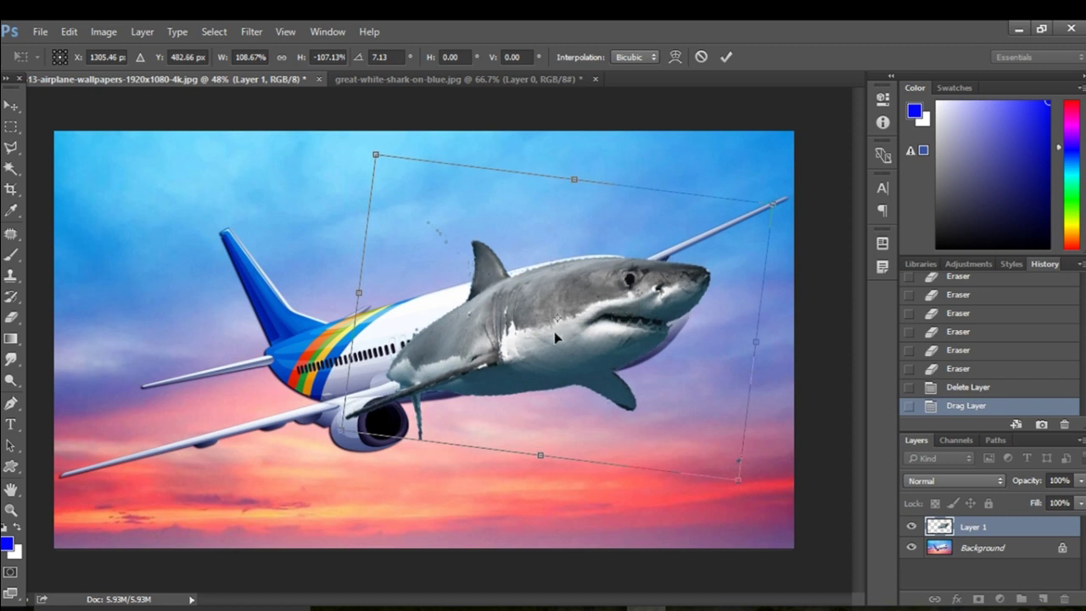
drag(541, 457, 565, 480)
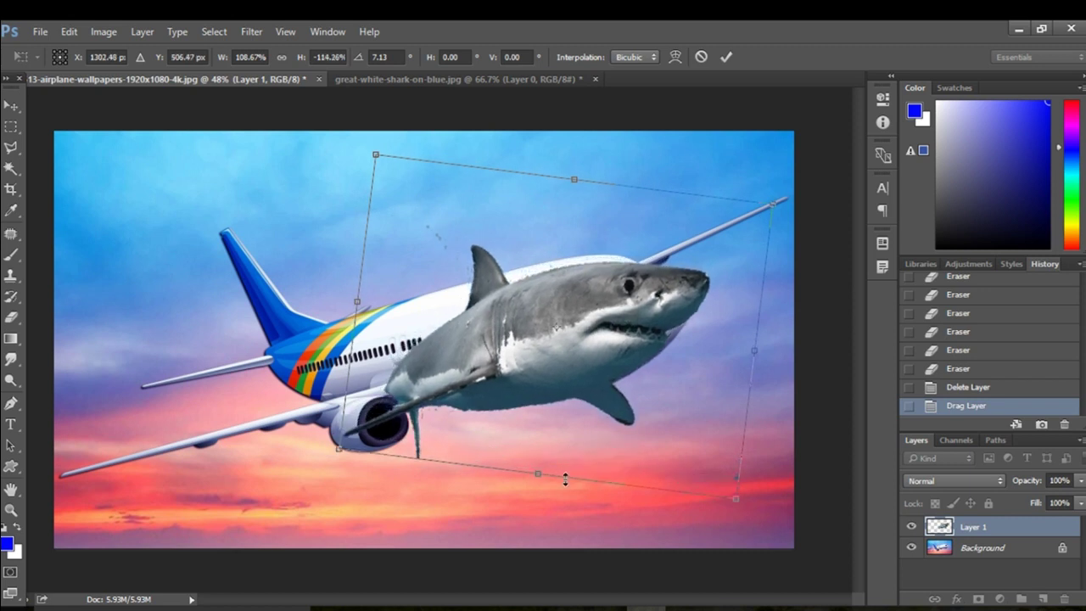
drag(575, 179, 575, 168)
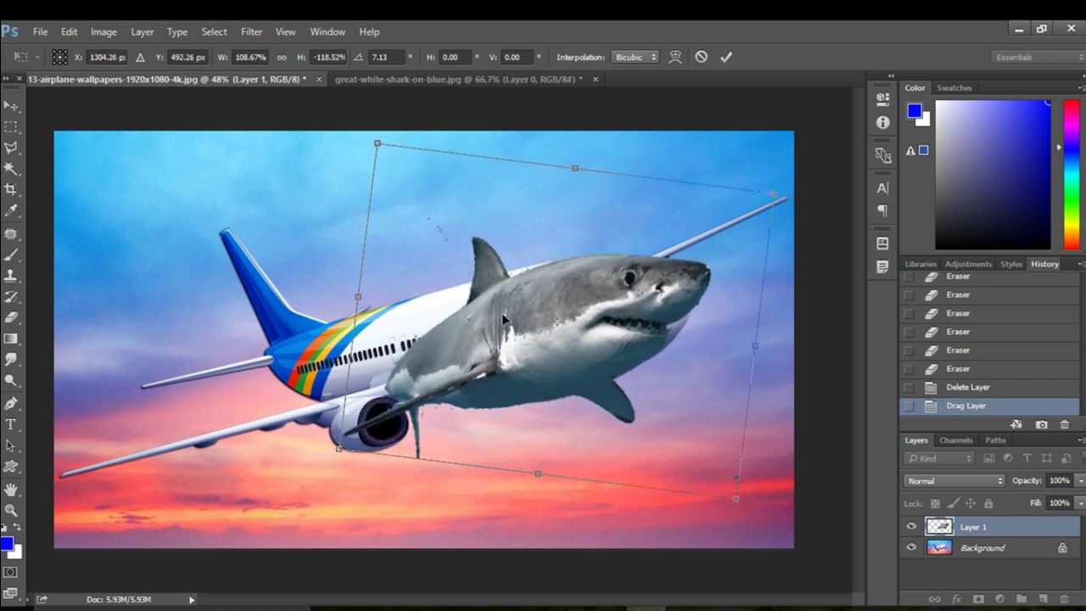
drag(513, 371, 543, 365)
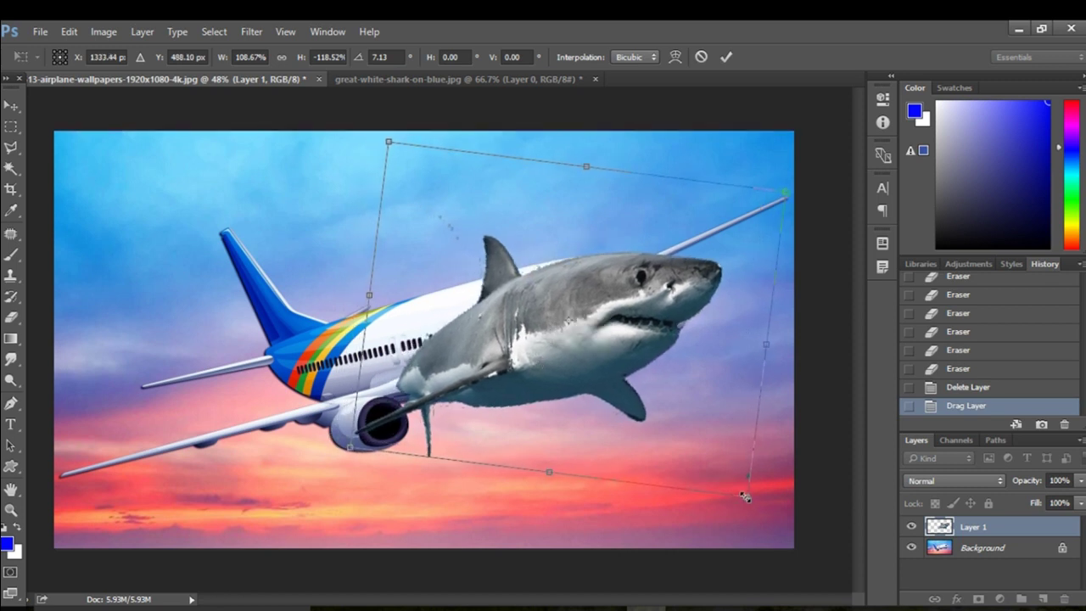
drag(750, 499, 769, 510)
drag(611, 350, 596, 337)
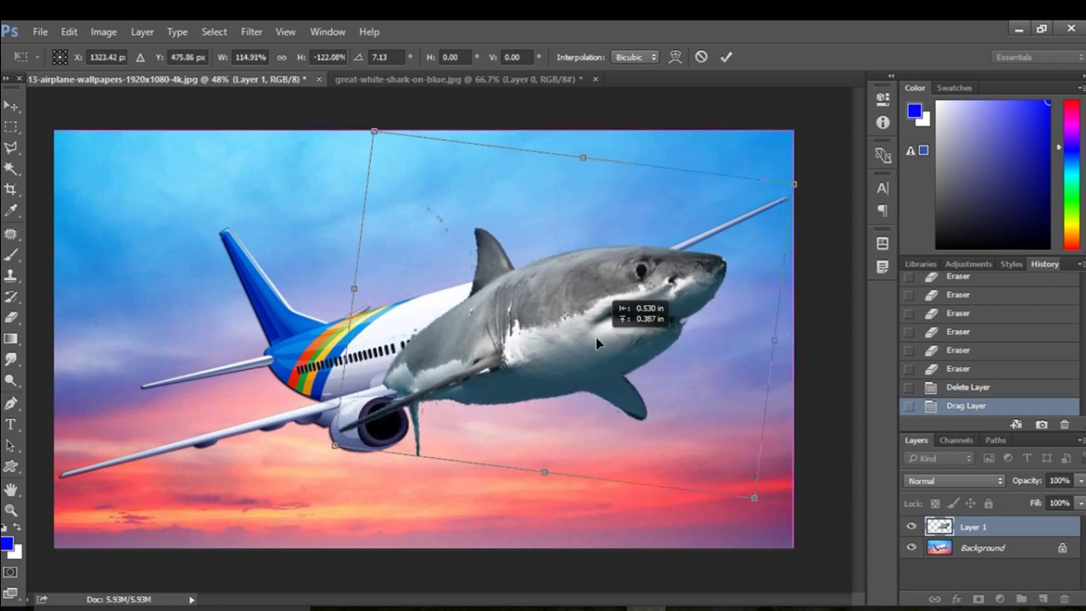
drag(815, 176, 823, 185)
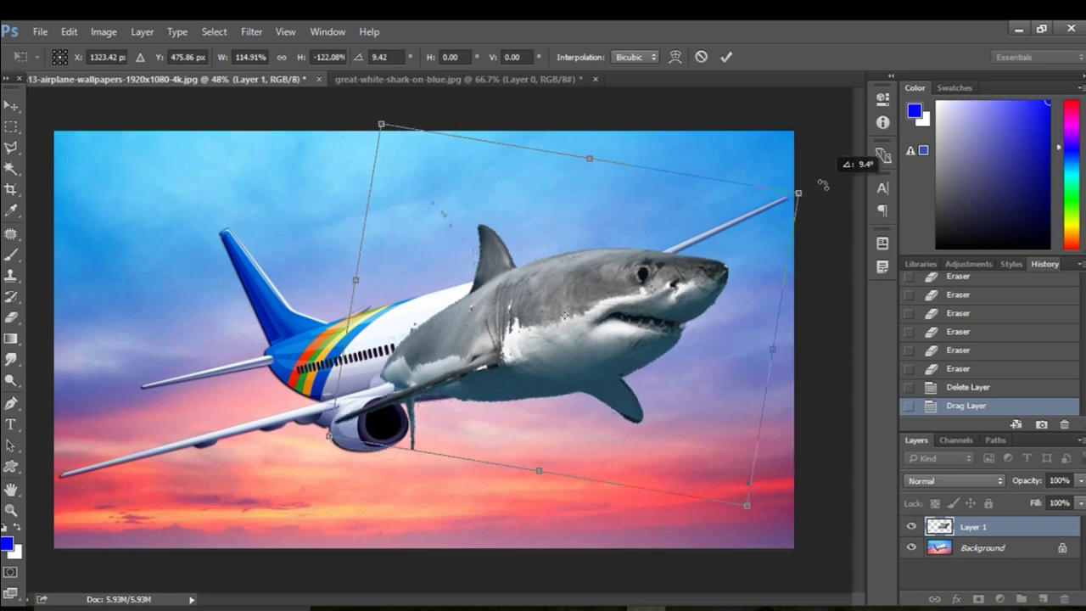
click(727, 56)
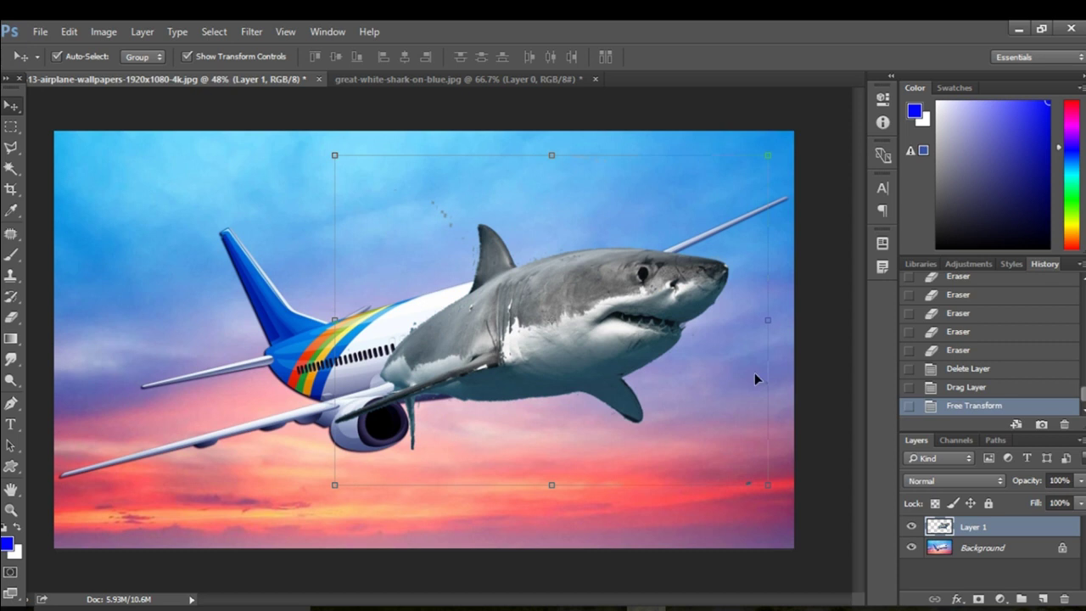
Step: Erase the shark's dorsal fin, grey fringe and stray sky specks above its back
scroll(613, 366, up, 3)
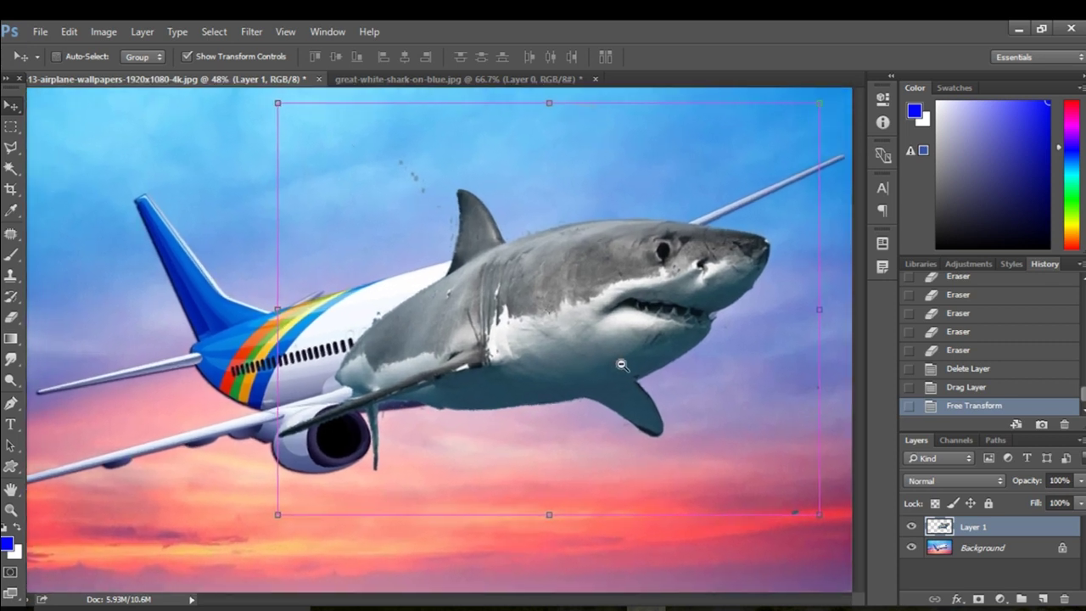
scroll(618, 377, up, 1)
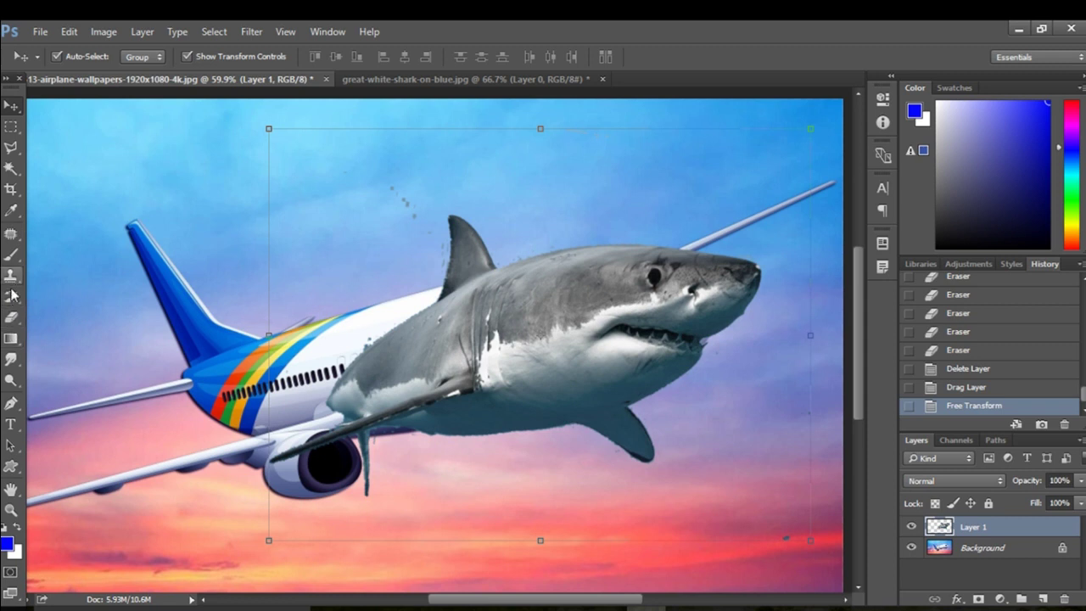
click(11, 317)
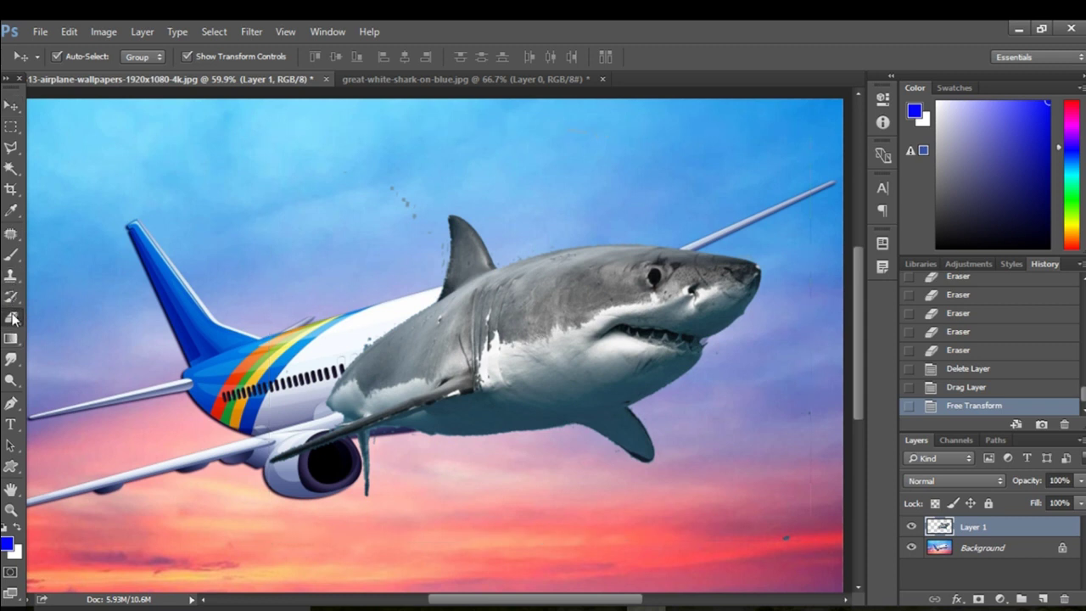
click(443, 232)
click(455, 208)
click(461, 184)
click(411, 212)
click(403, 201)
click(396, 178)
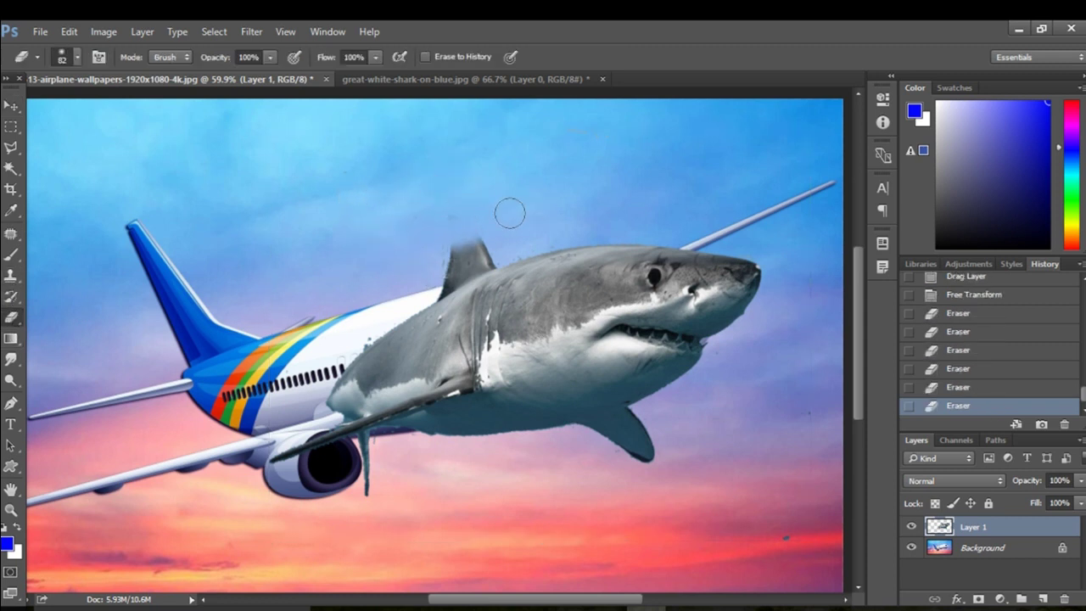
drag(510, 213, 492, 243)
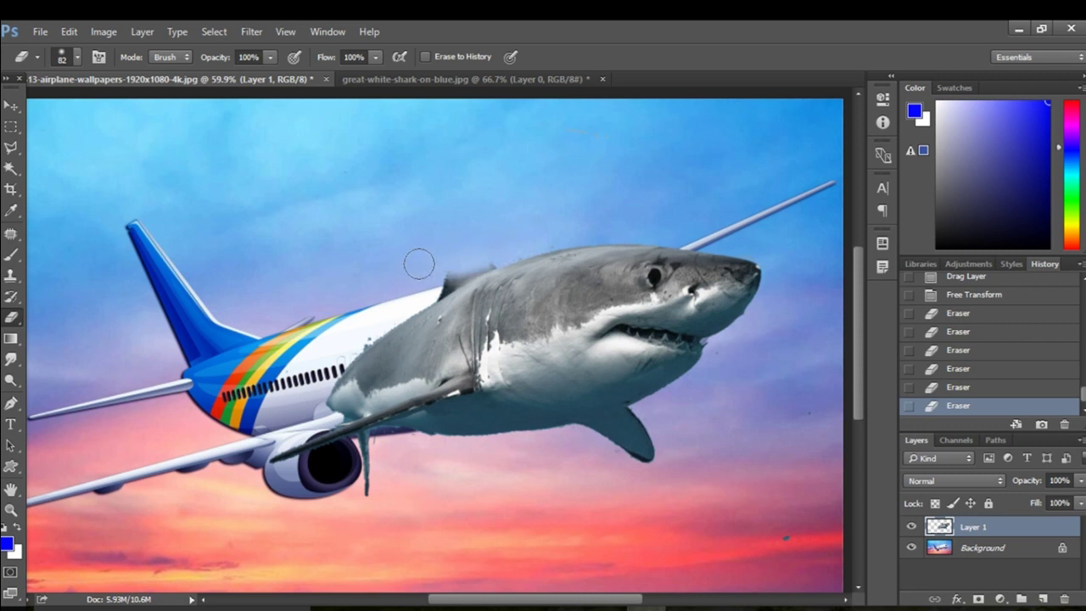
drag(420, 264, 501, 245)
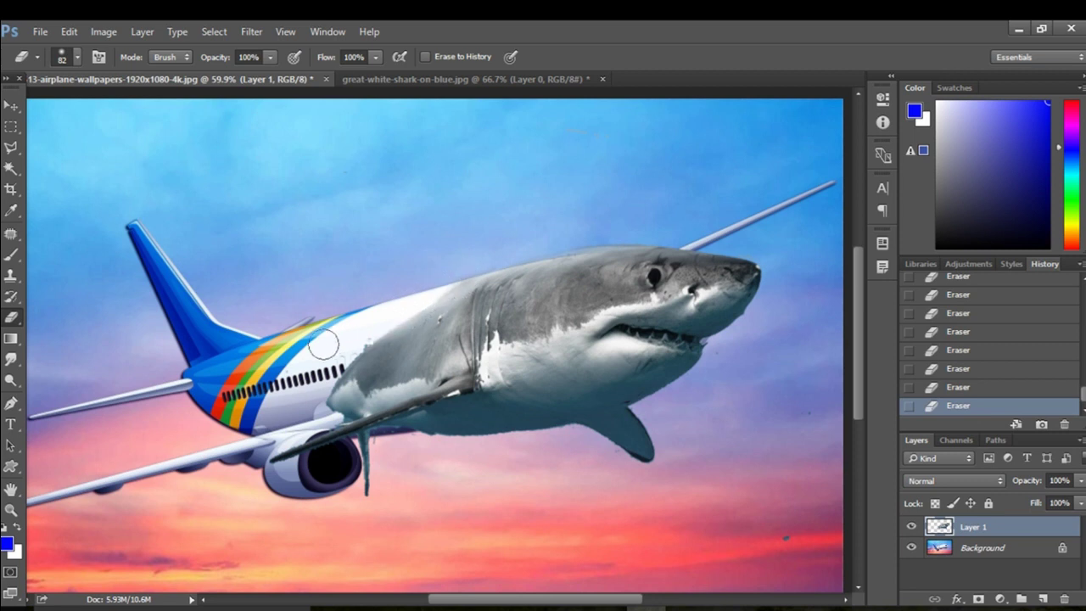
Step: Erase the shark overlap on the windows, the pectoral fin and the lower belly edge
mouse_move(389, 334)
mouse_down()
mouse_move(340, 399)
mouse_move(382, 390)
mouse_move(373, 409)
mouse_move(397, 416)
mouse_up()
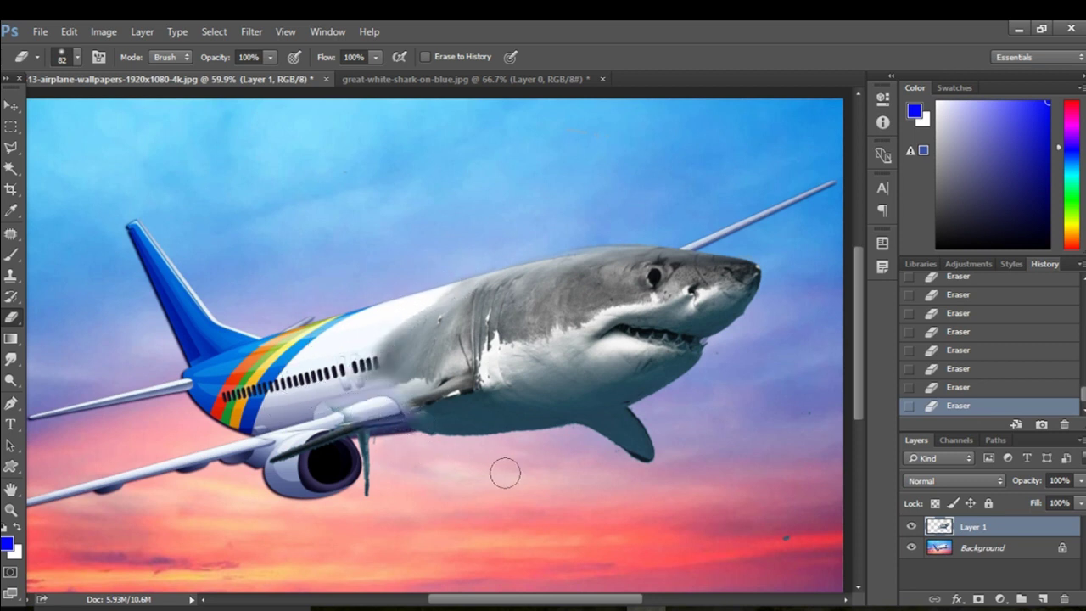
click(653, 470)
mouse_move(629, 425)
mouse_down()
mouse_move(575, 453)
mouse_move(654, 439)
mouse_move(611, 407)
mouse_move(530, 439)
mouse_move(650, 400)
mouse_move(536, 432)
mouse_move(709, 351)
mouse_up()
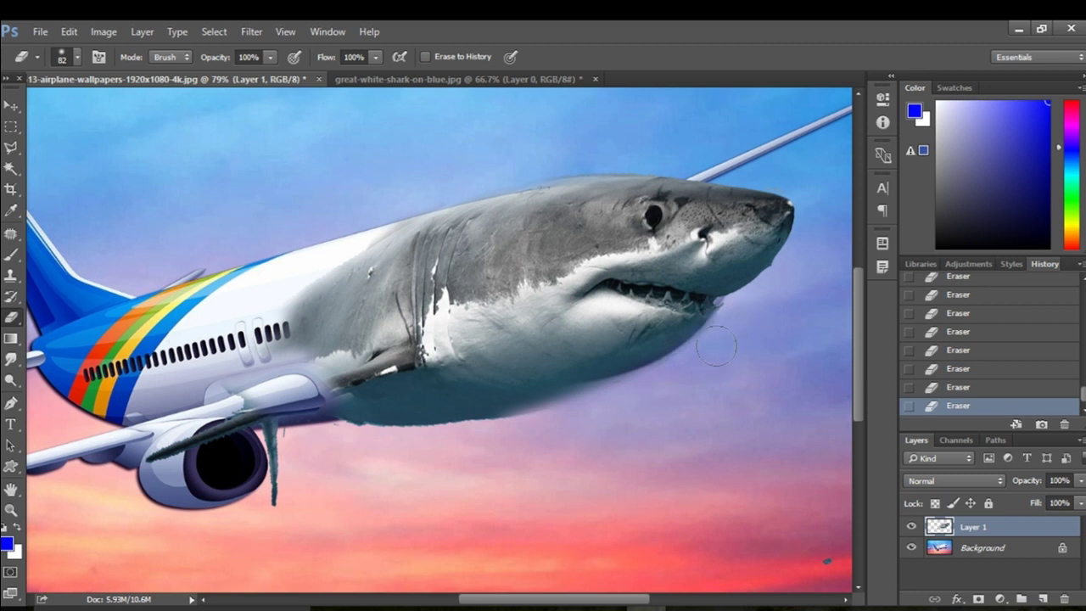
mouse_move(644, 393)
mouse_down()
mouse_move(436, 444)
mouse_move(575, 413)
mouse_move(483, 431)
mouse_move(357, 427)
mouse_move(572, 405)
mouse_move(405, 432)
mouse_move(589, 404)
mouse_move(543, 417)
mouse_move(399, 433)
mouse_move(632, 396)
mouse_move(521, 414)
mouse_up()
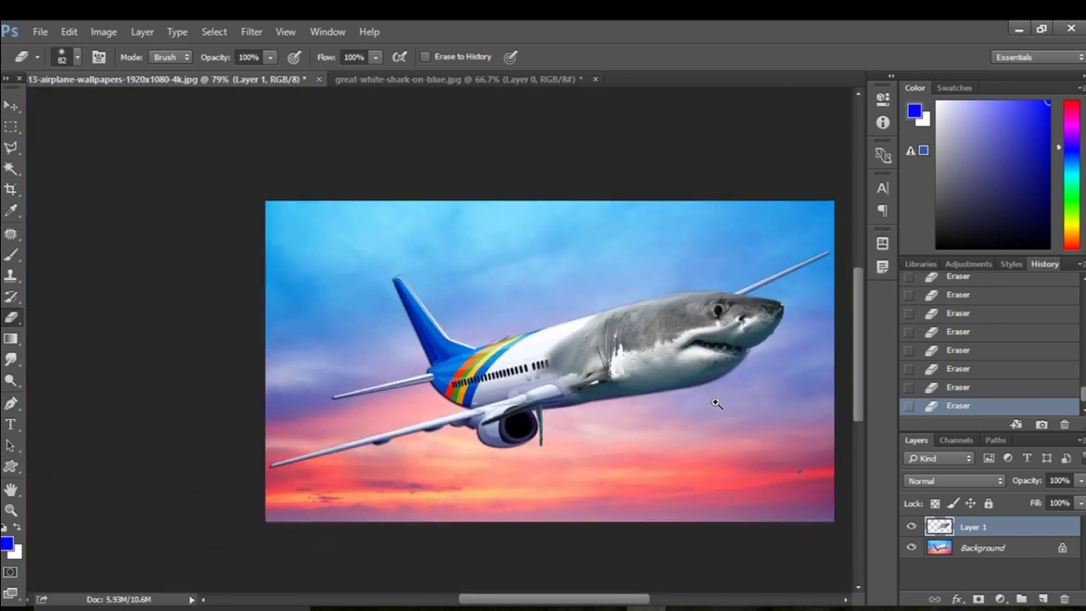
scroll(672, 265, down, 3)
scroll(672, 265, up, 2)
scroll(696, 260, up, 2)
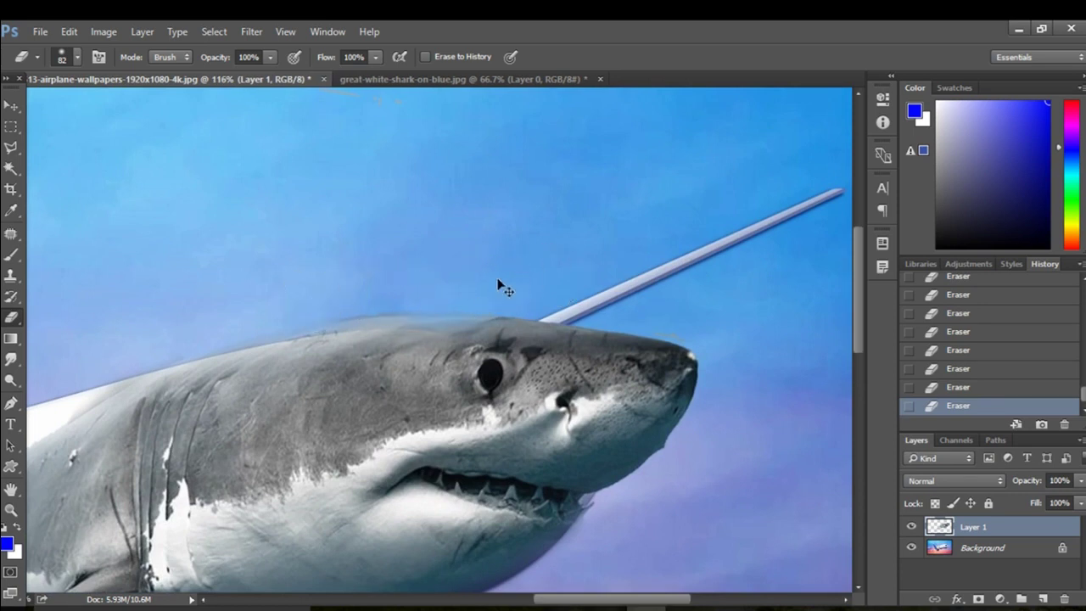
Step: Step back and forward through the eraser history to compare, restoring all strokes
key(ctrl+z)
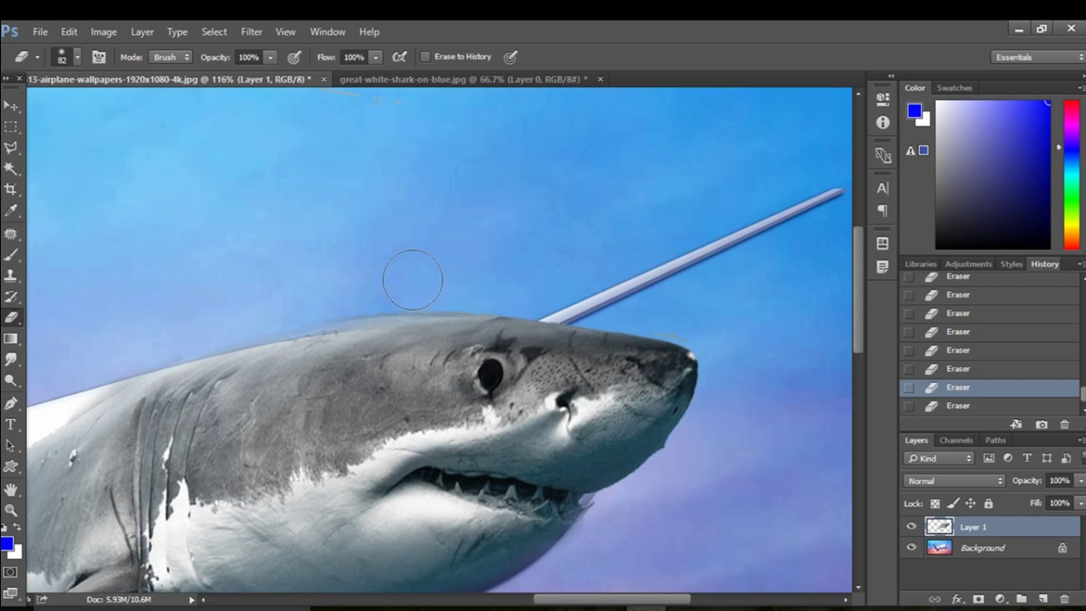
key(ctrl+z)
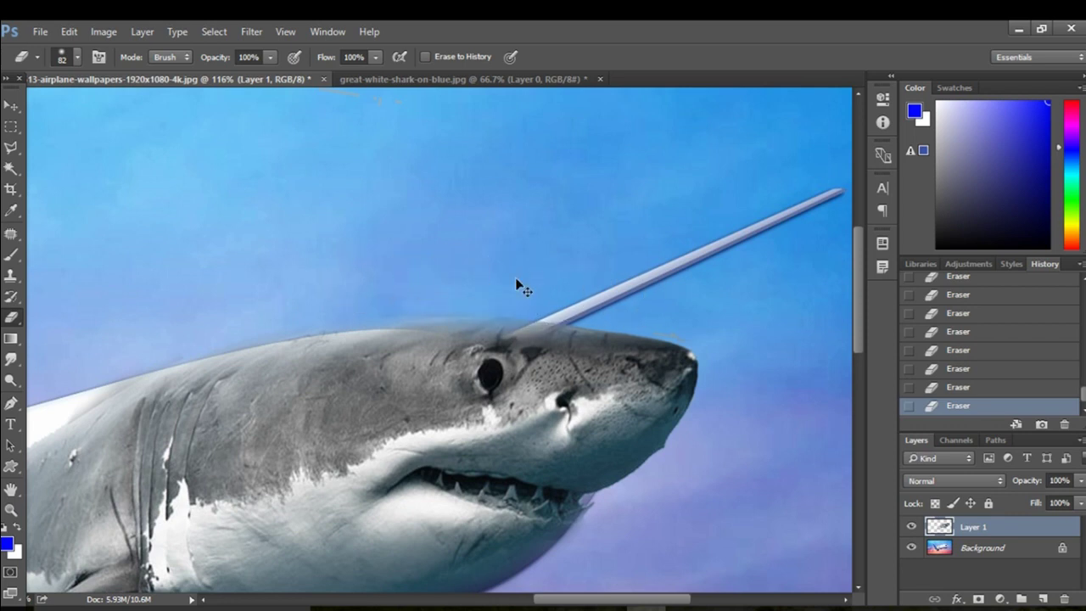
key(ctrl+alt+z)
key(ctrl+alt+z)
key(ctrl+alt+z)
key(ctrl+alt+z)
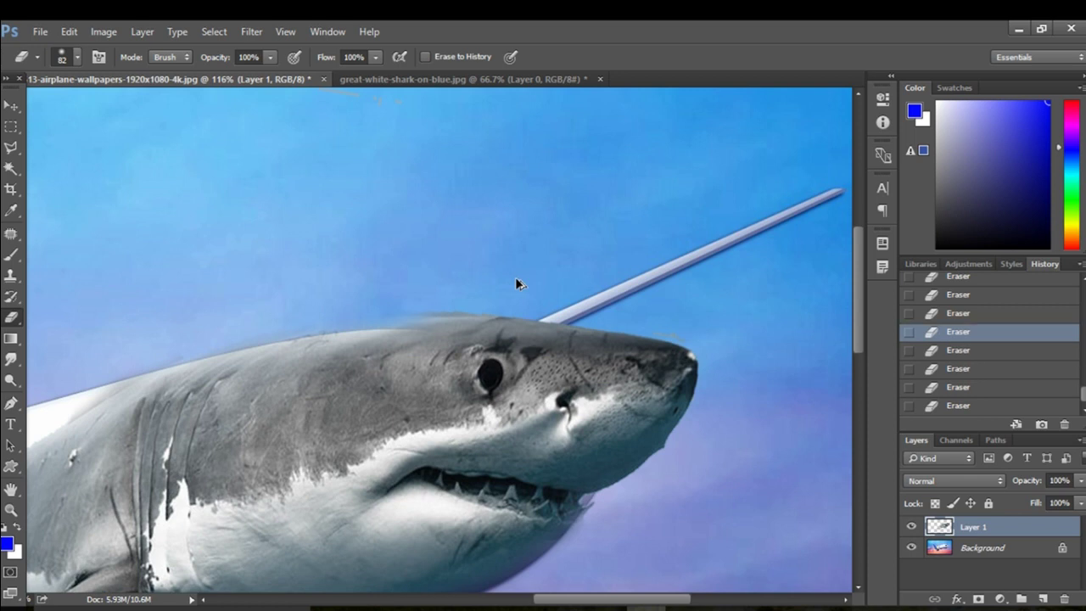
key(ctrl+alt+z)
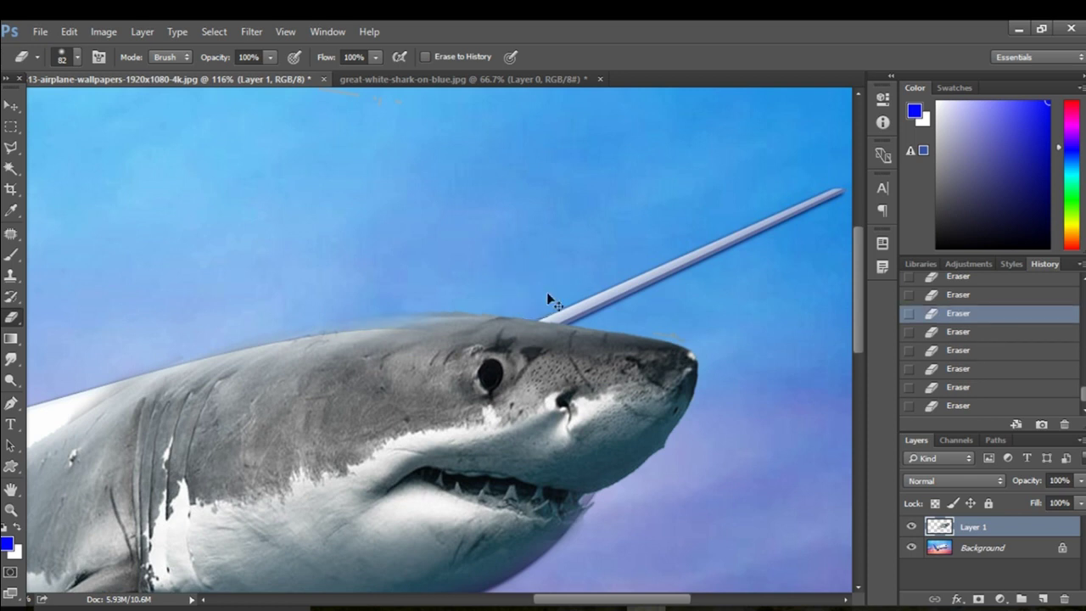
scroll(547, 299, down, 2)
scroll(548, 298, down, 1)
scroll(552, 297, up, 4)
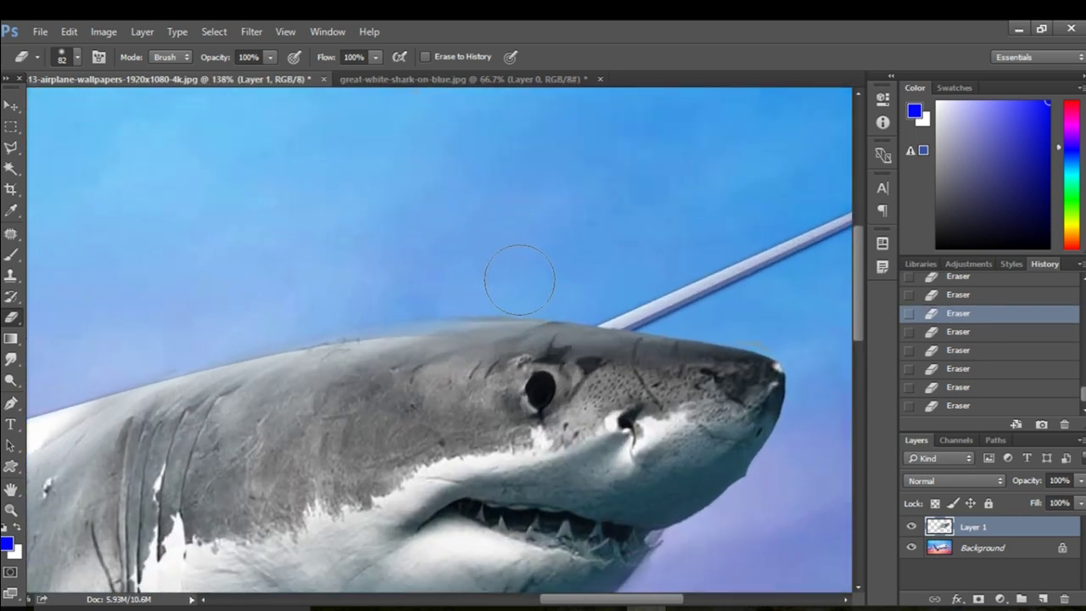
key(ctrl+shift+z)
key(ctrl+shift+z)
key(ctrl+shift+z)
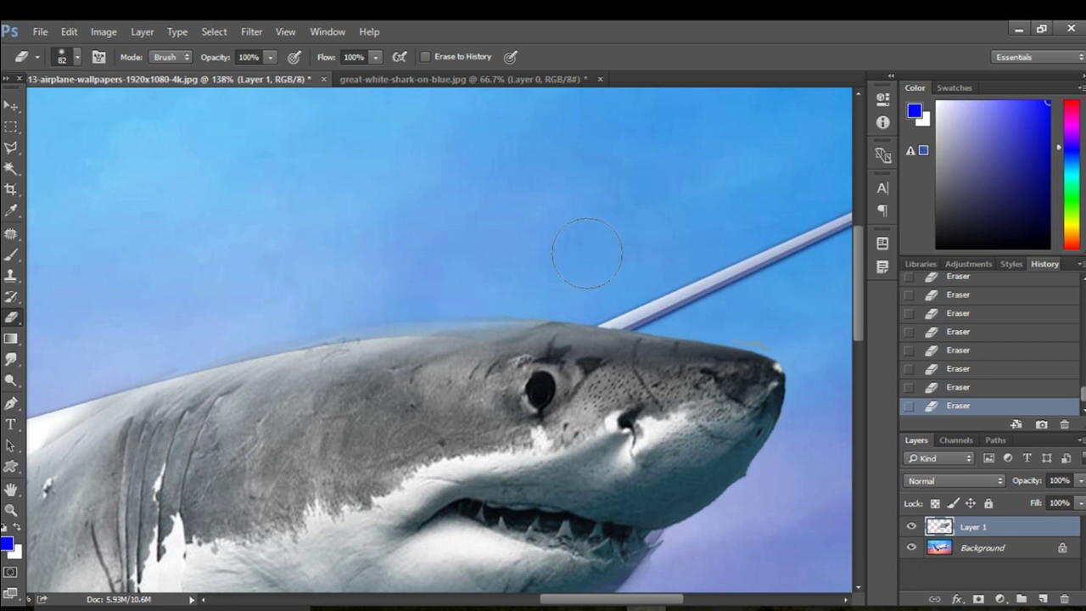
scroll(563, 257, down, 3)
scroll(599, 250, down, 2)
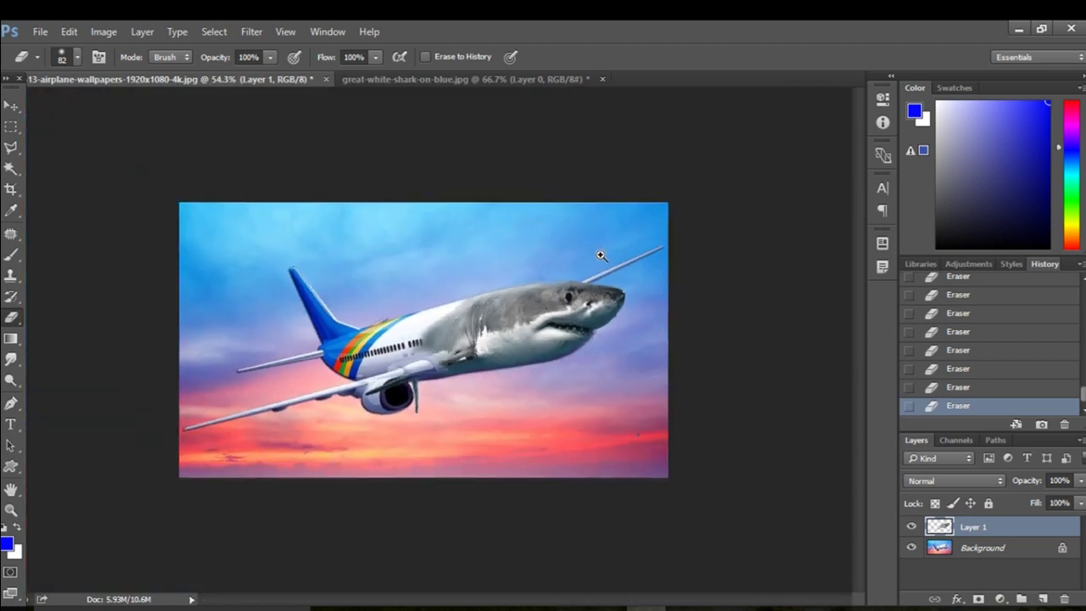
scroll(539, 372, up, 2)
scroll(560, 375, up, 1)
scroll(577, 377, down, 1)
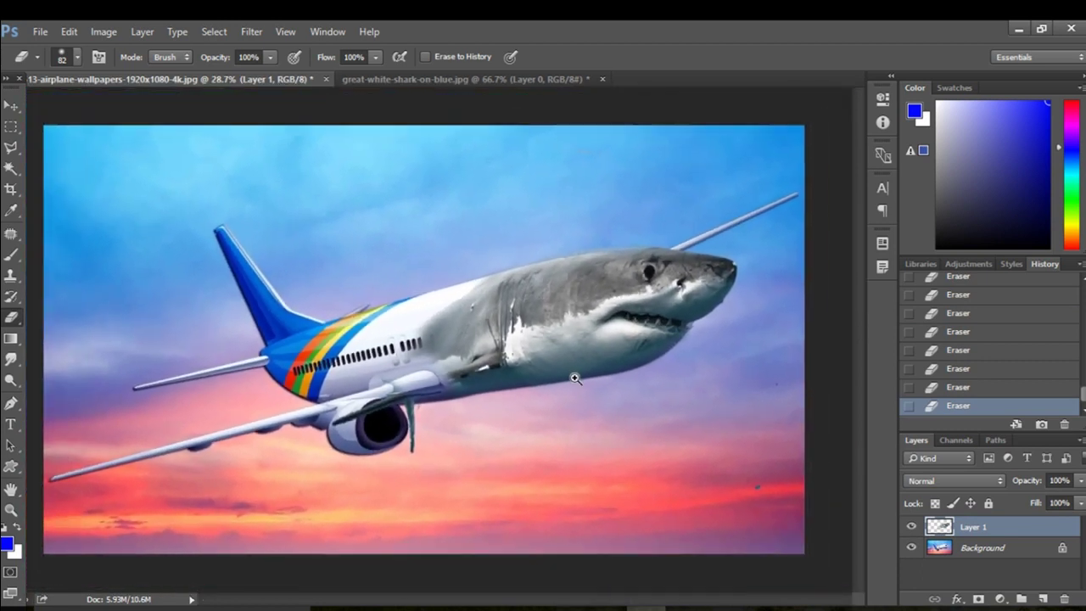
Step: Scale the shark head down slightly with Free Transform
click(11, 105)
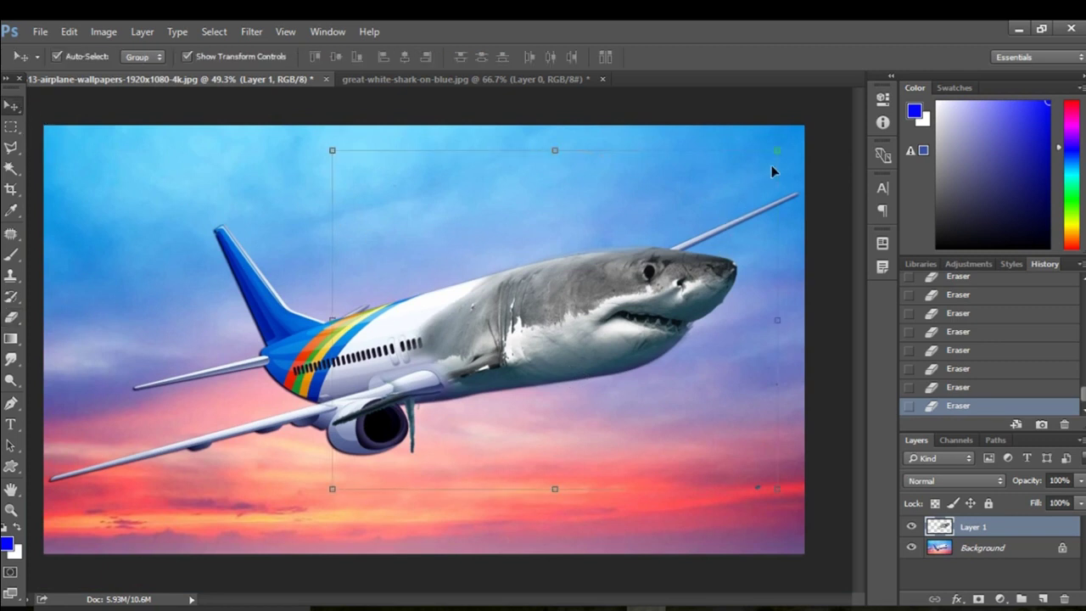
drag(778, 152, 771, 158)
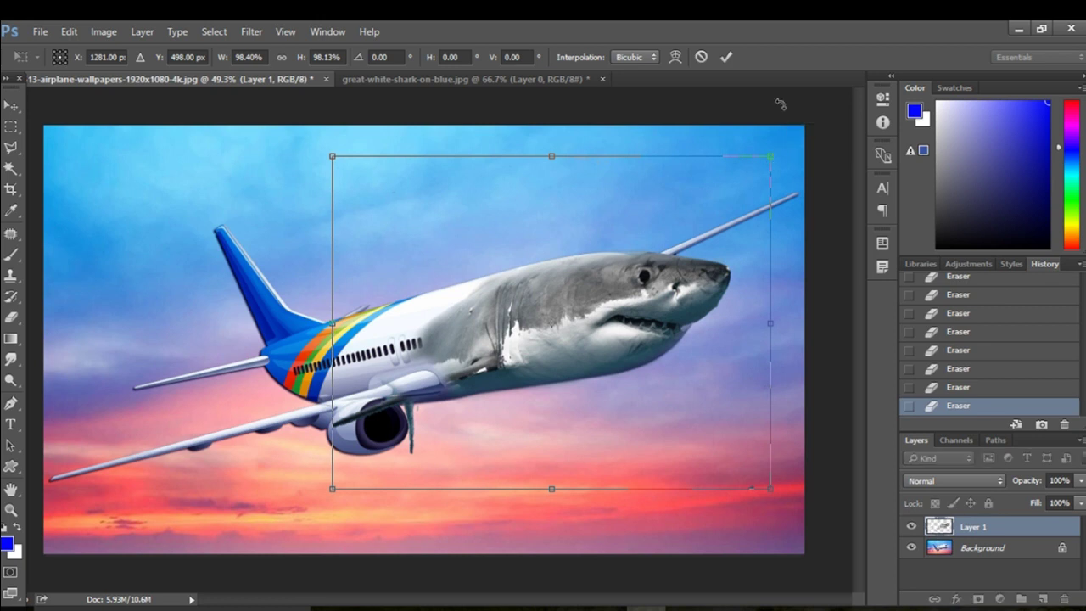
click(726, 56)
Step: Erase the stray specks left in the sky near the shark
scroll(775, 307, up, 3)
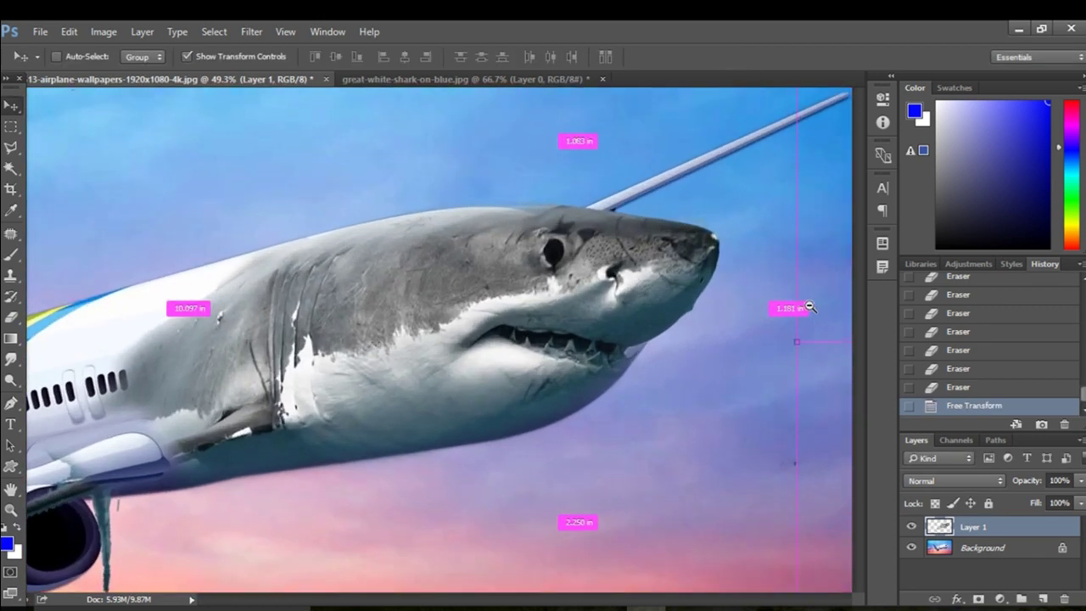
scroll(768, 305, up, 2)
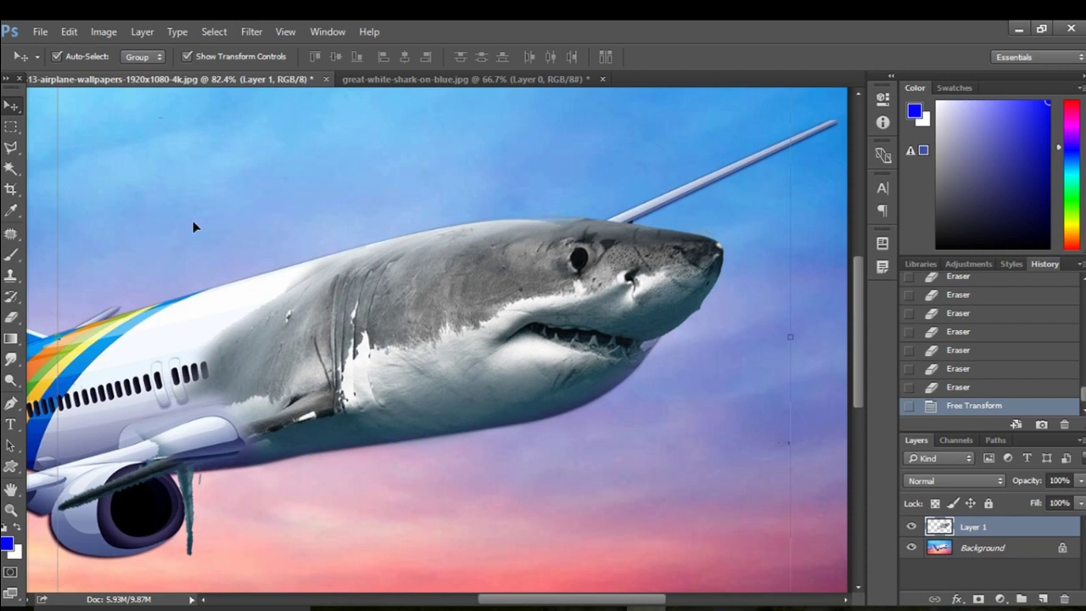
click(11, 317)
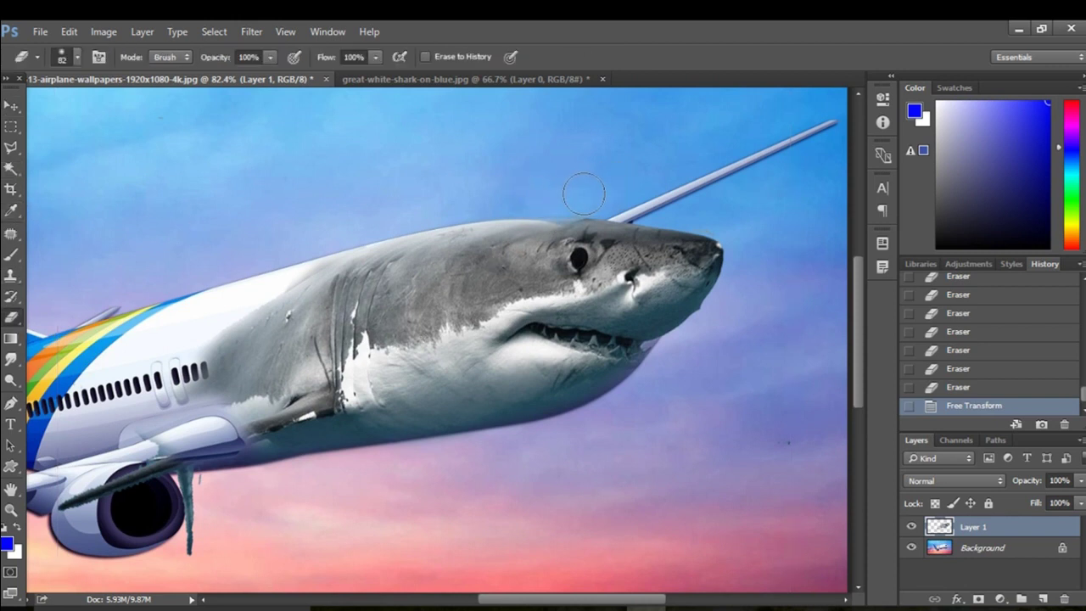
drag(510, 189, 560, 196)
drag(564, 183, 595, 165)
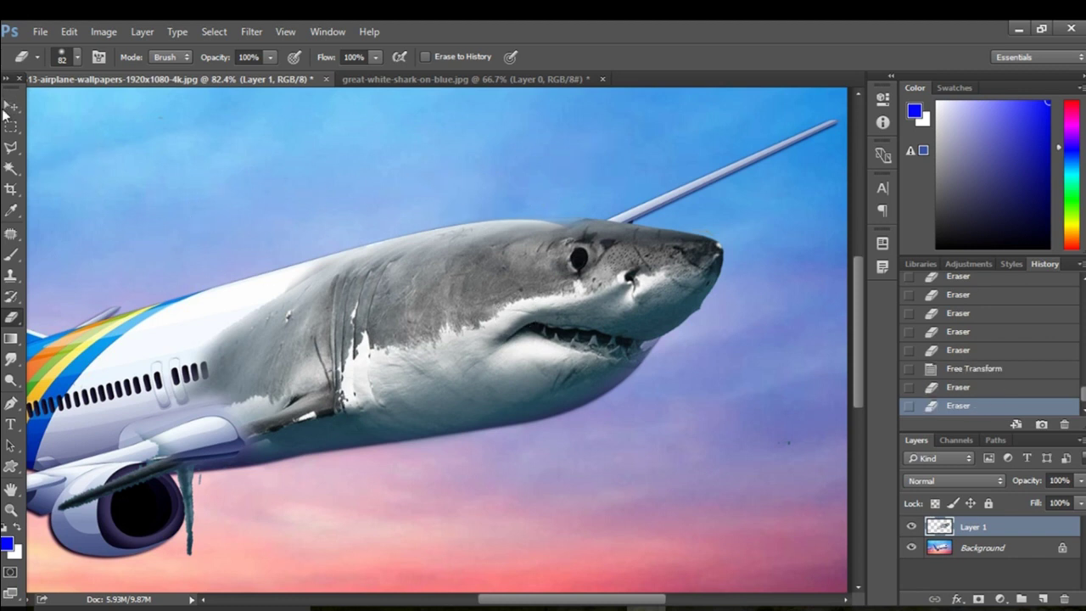
Step: Nudge the shark layer into place on the fuselage with the arrow keys
click(10, 106)
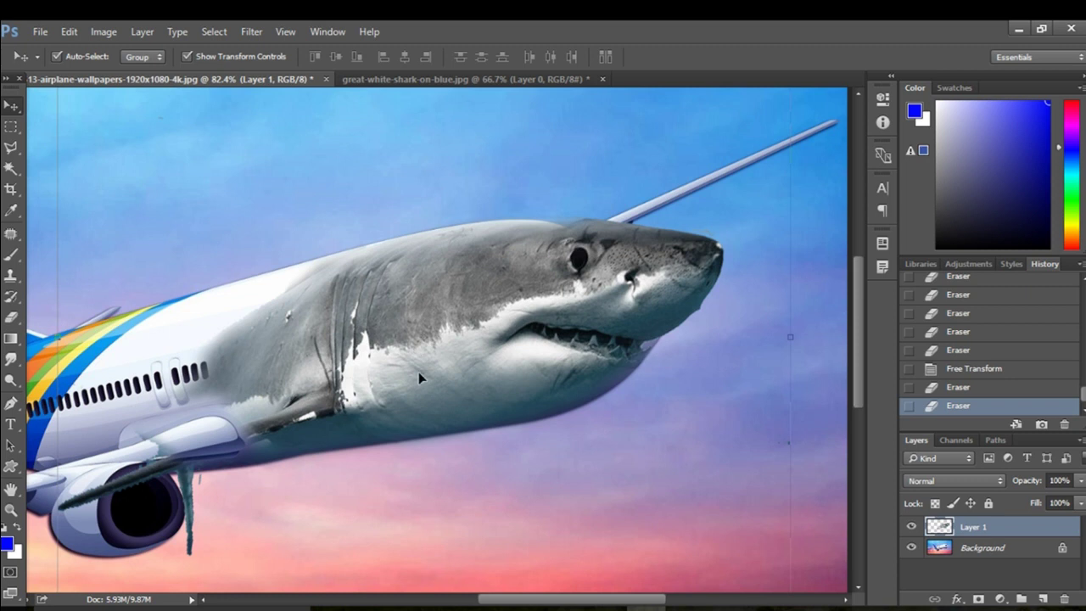
key(Left)
key(Left)
key(Up)
key(Up)
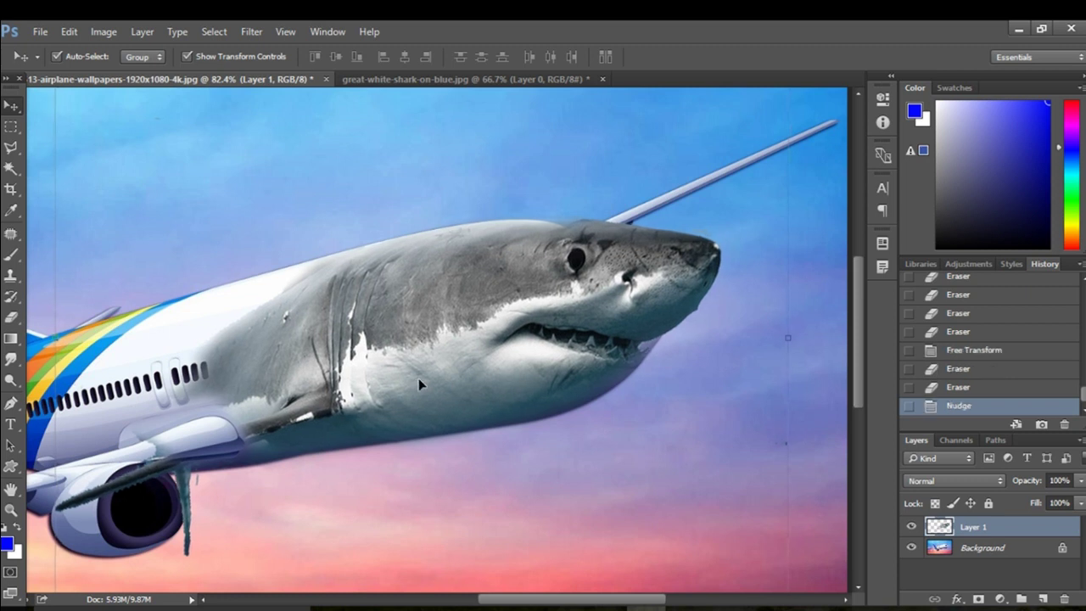
key(Left)
key(Left)
key(Down)
key(Down)
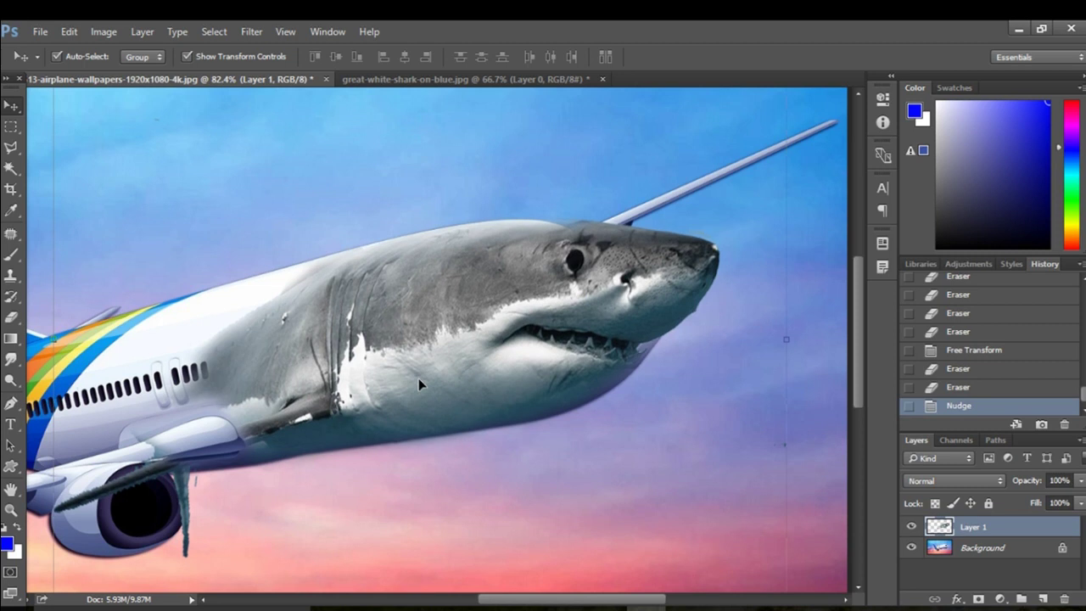
scroll(475, 485, down, 5)
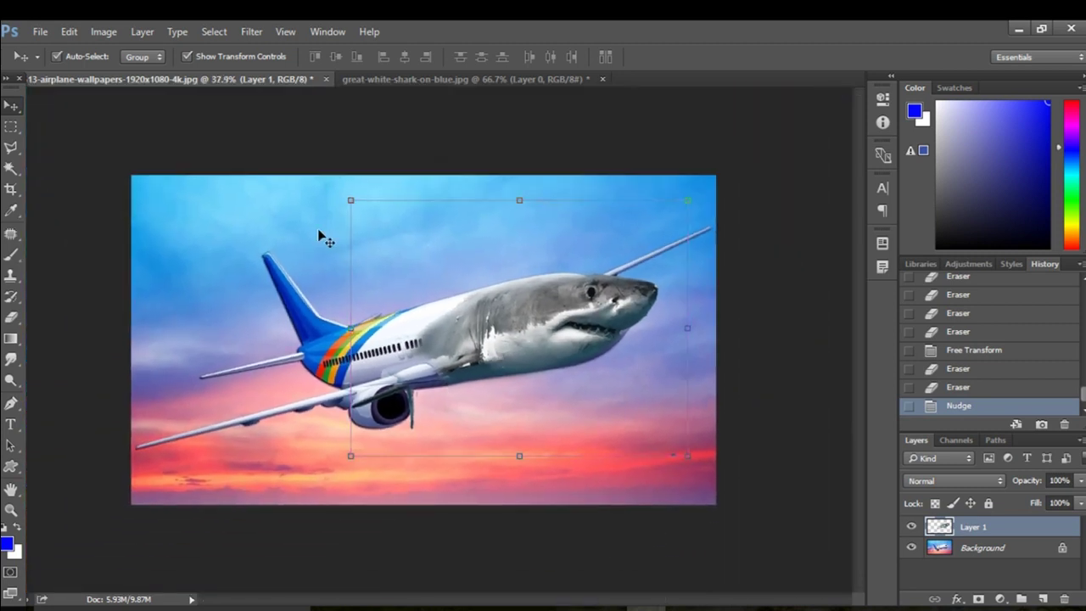
click(307, 238)
scroll(679, 287, up, 2)
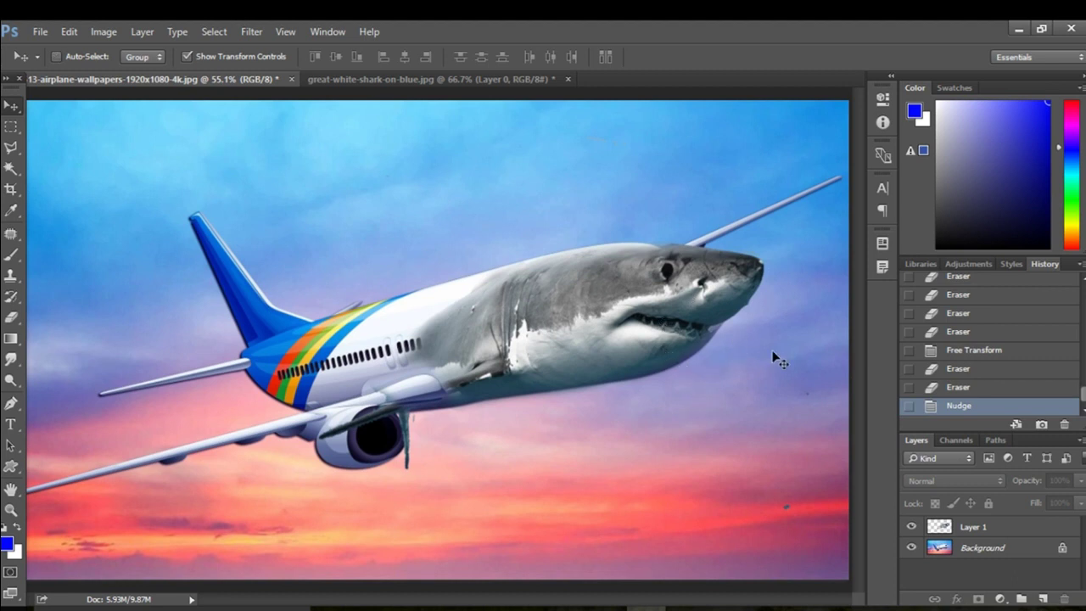
Step: Zoom in on the shark's head and undo a stray erase below the jaw
click(1004, 535)
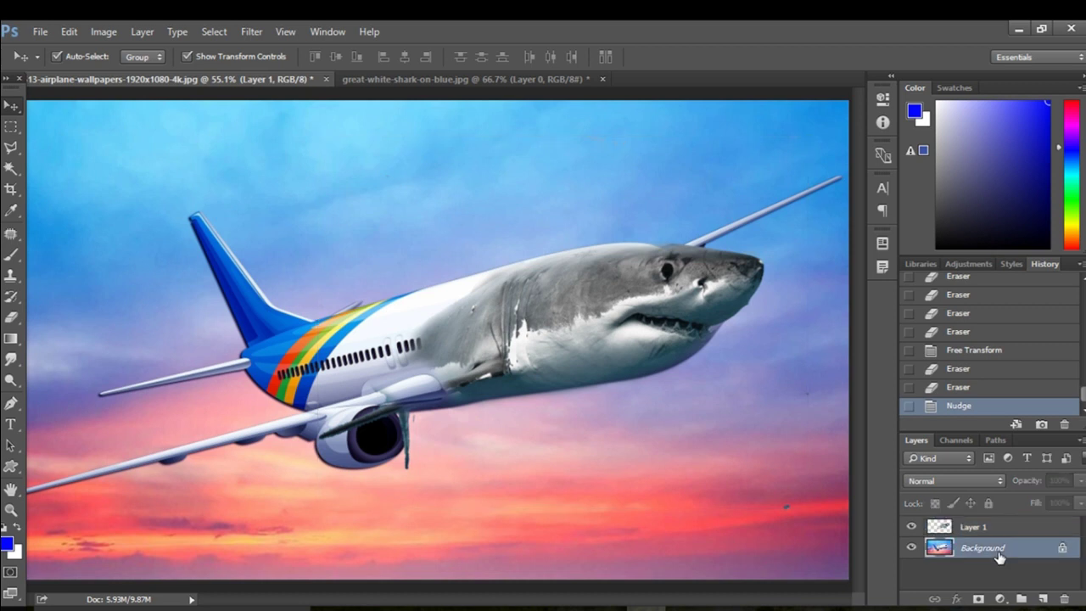
ctrl+click(742, 310)
drag(797, 315, 814, 315)
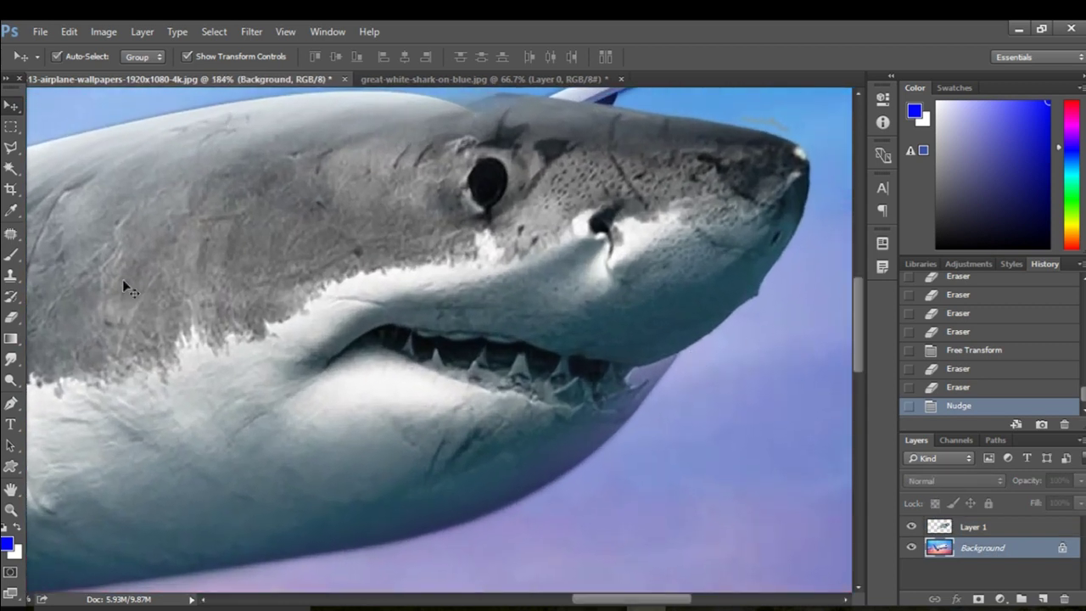
click(12, 319)
drag(704, 376, 687, 387)
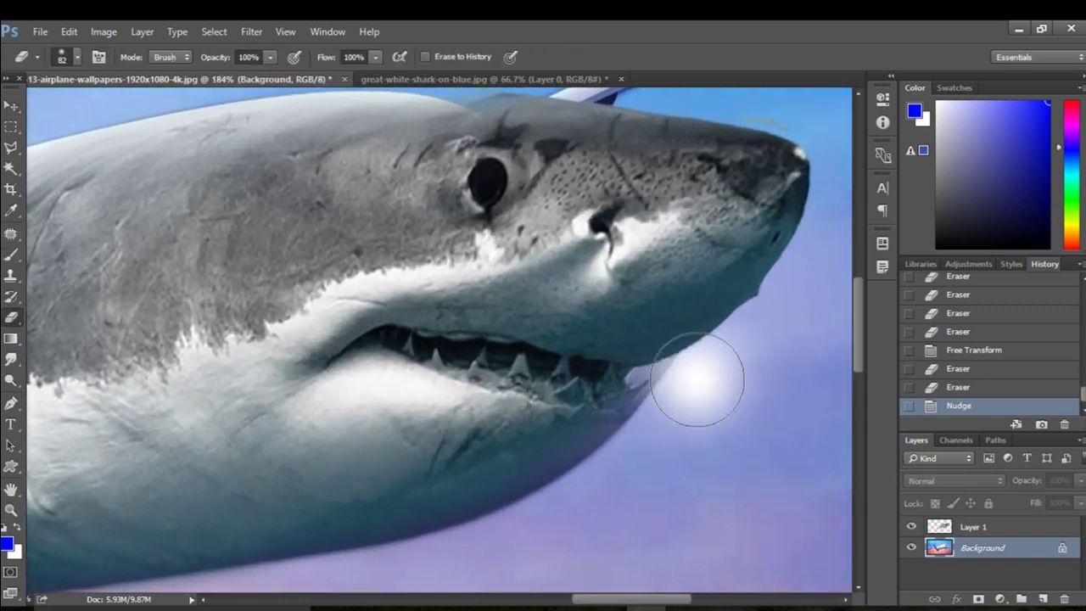
key(ctrl+z)
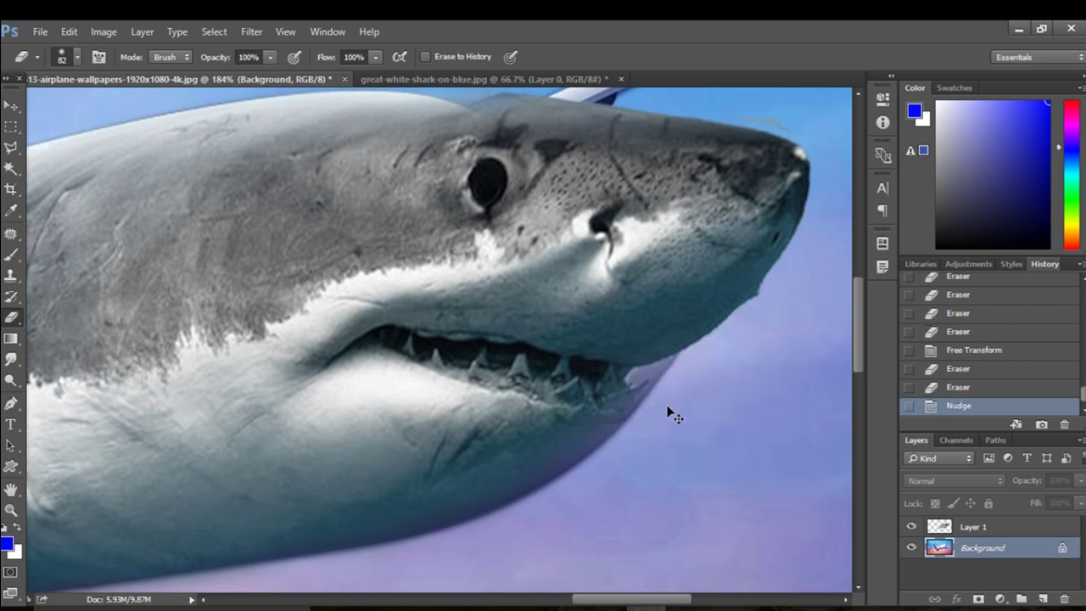
Step: Set the eraser to 13 px and erase along the jaw edge at the mouth corner
click(76, 57)
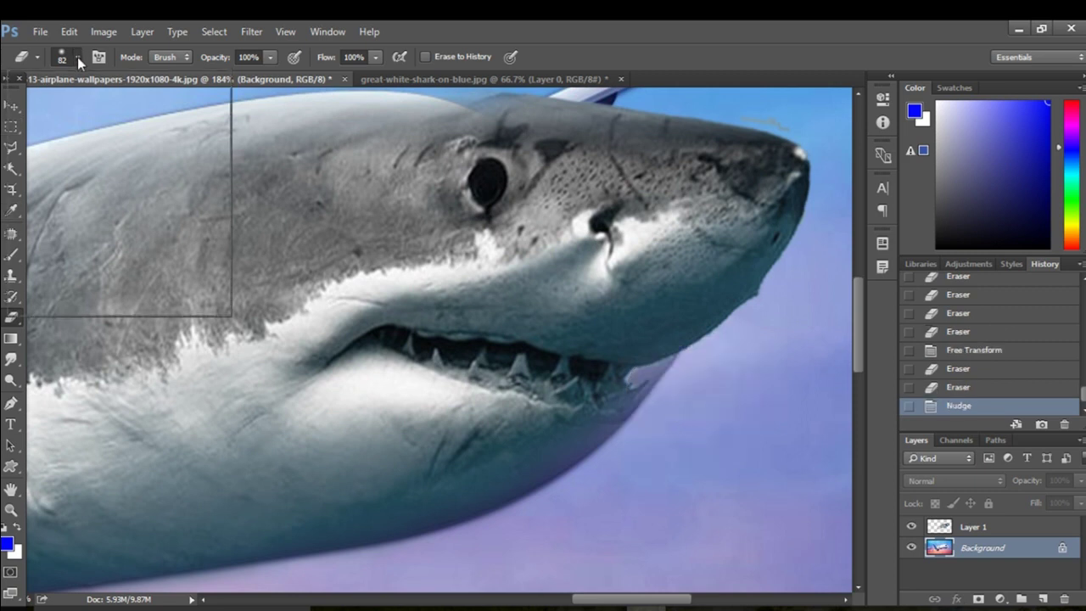
drag(104, 113, 88, 107)
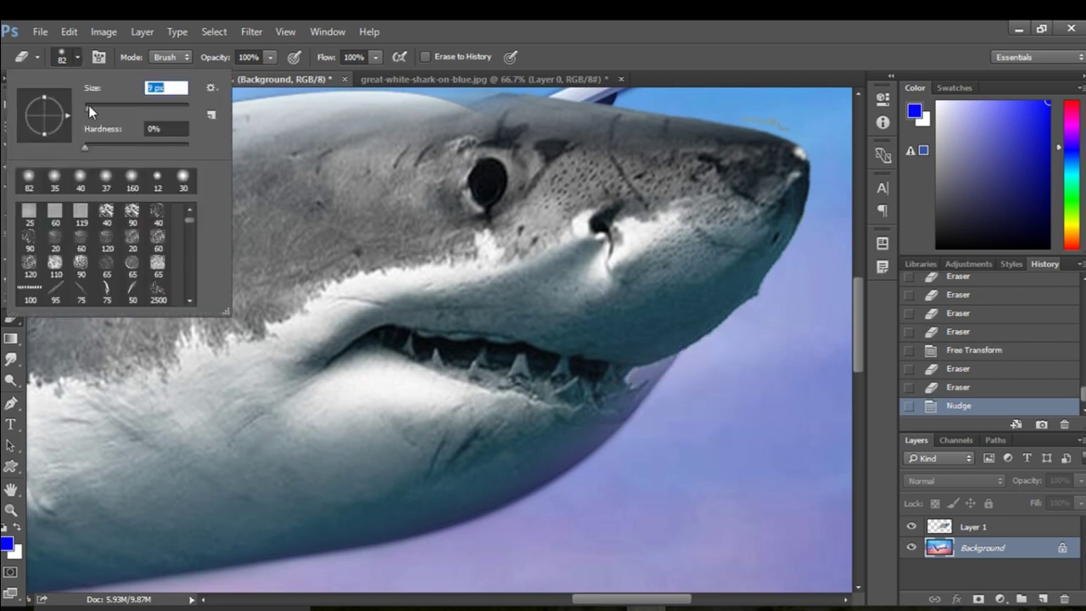
click(677, 361)
drag(675, 363, 646, 375)
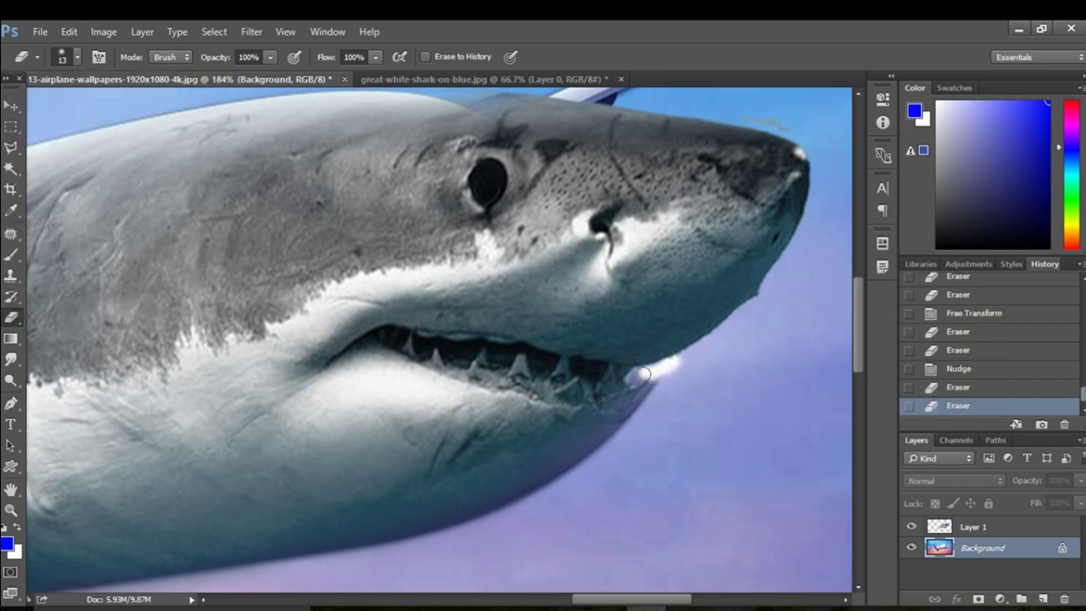
click(645, 374)
click(634, 379)
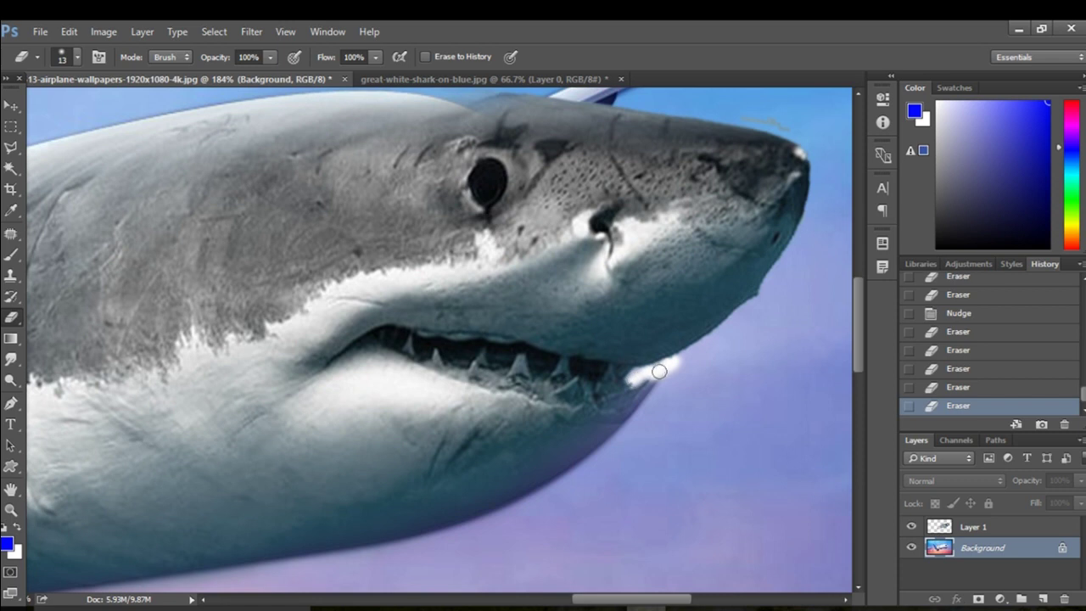
scroll(692, 374, down, 5)
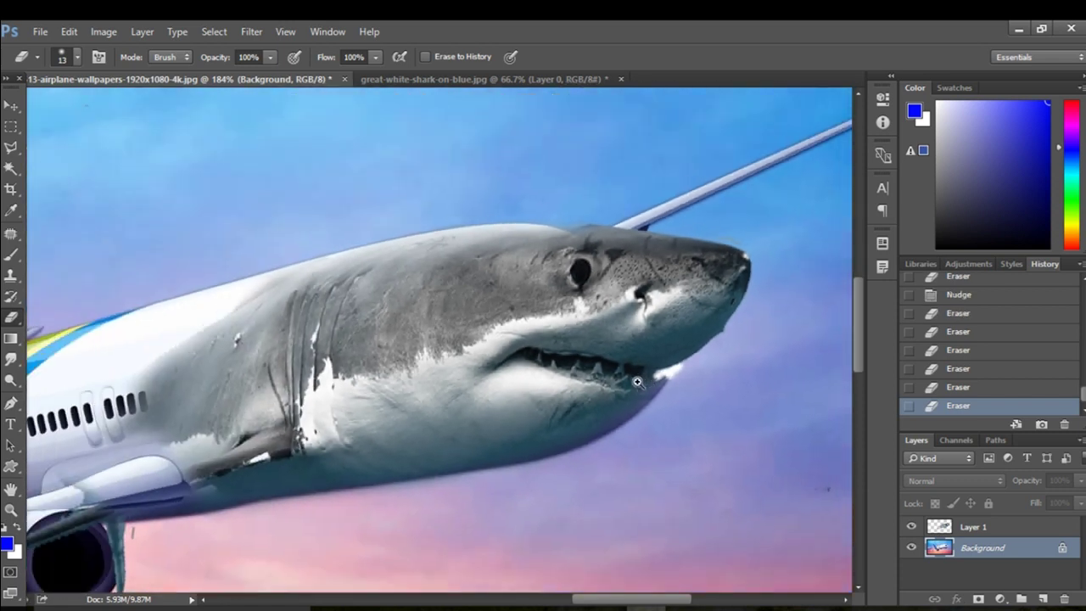
scroll(686, 381, up, 1)
scroll(692, 378, up, 2)
scroll(694, 376, up, 2)
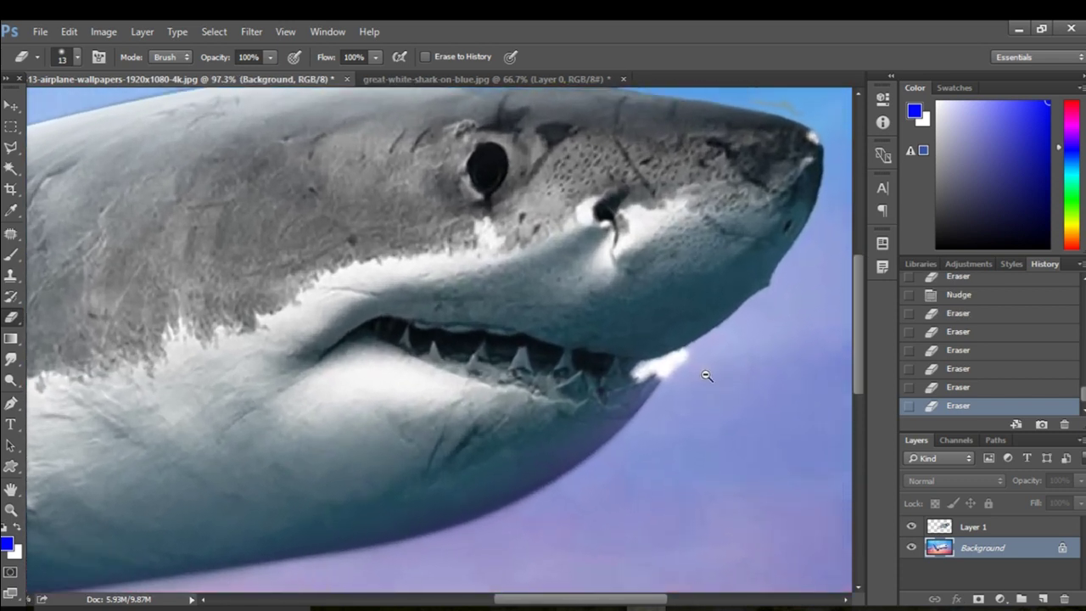
Step: Sample the sky blue 8393d1 as a colour and swap foreground and background
click(10, 544)
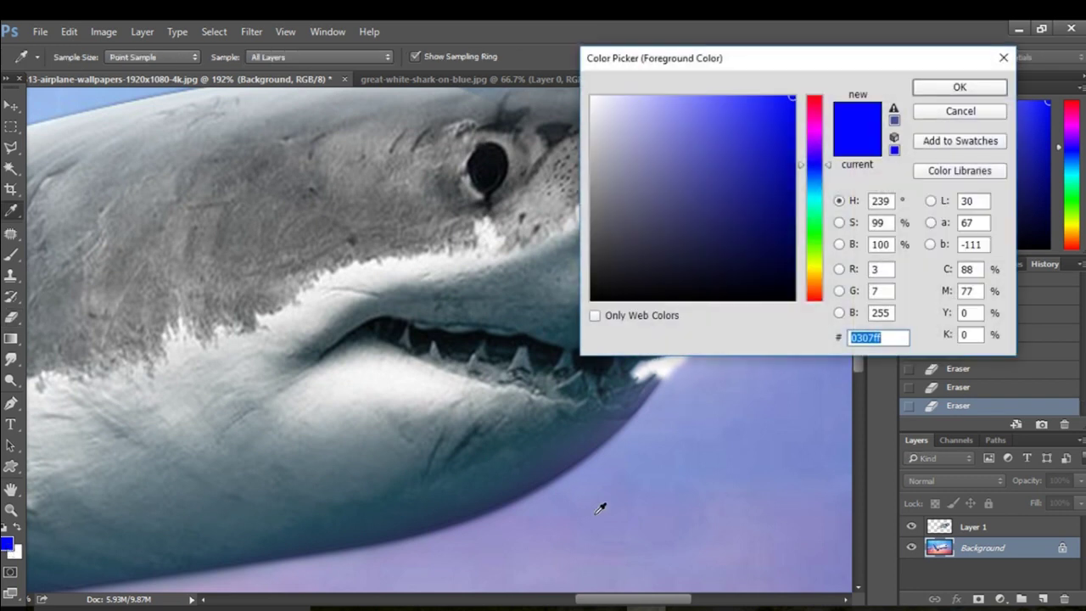
click(670, 448)
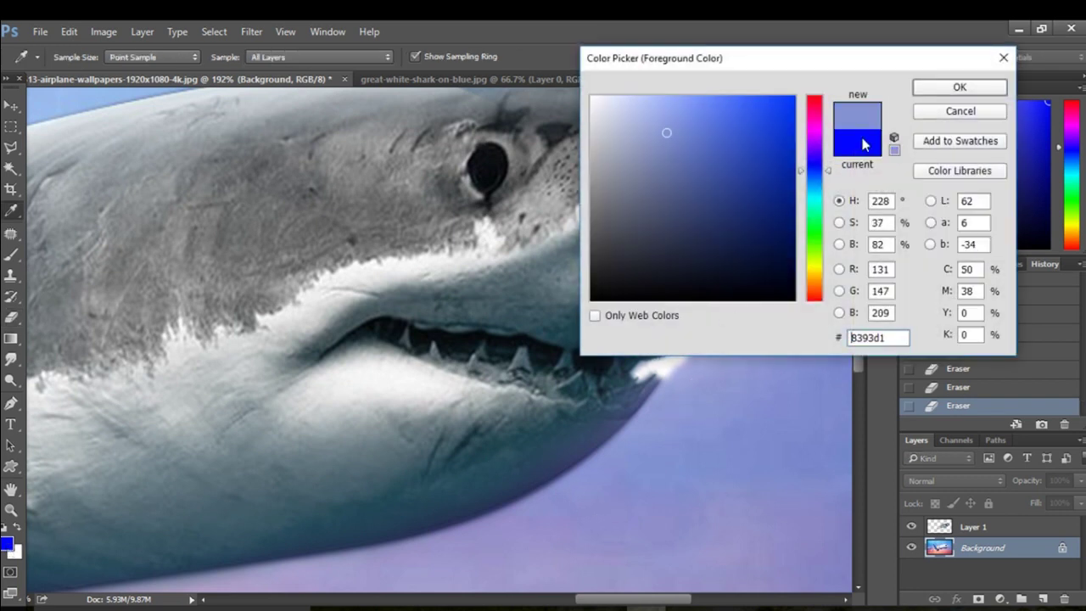
click(942, 87)
click(17, 528)
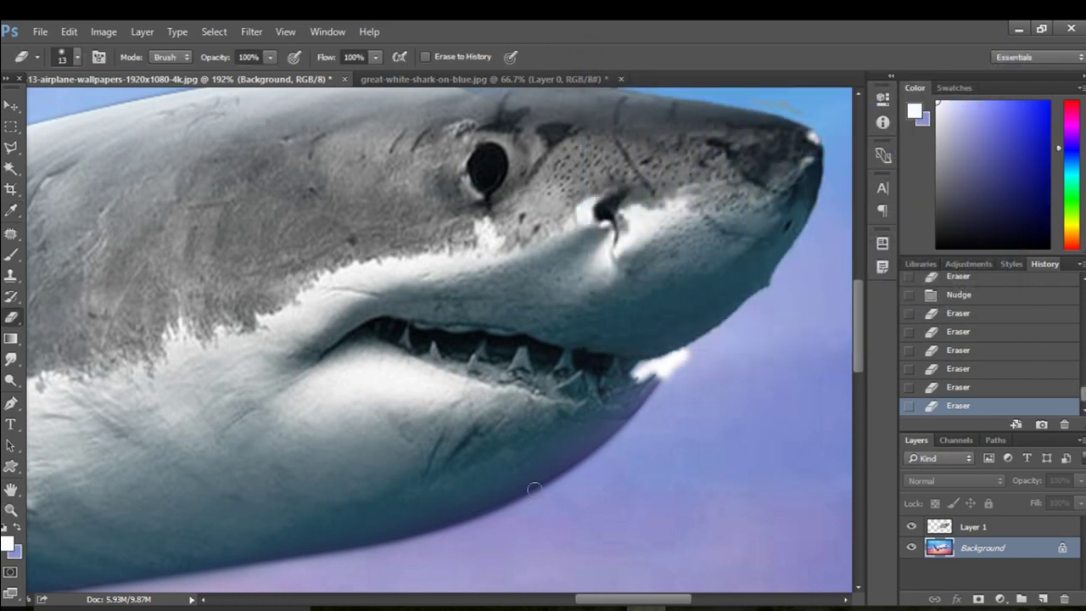
Step: Erase the white patch and dark shadow under the jaw, then review the composite
drag(698, 357, 663, 366)
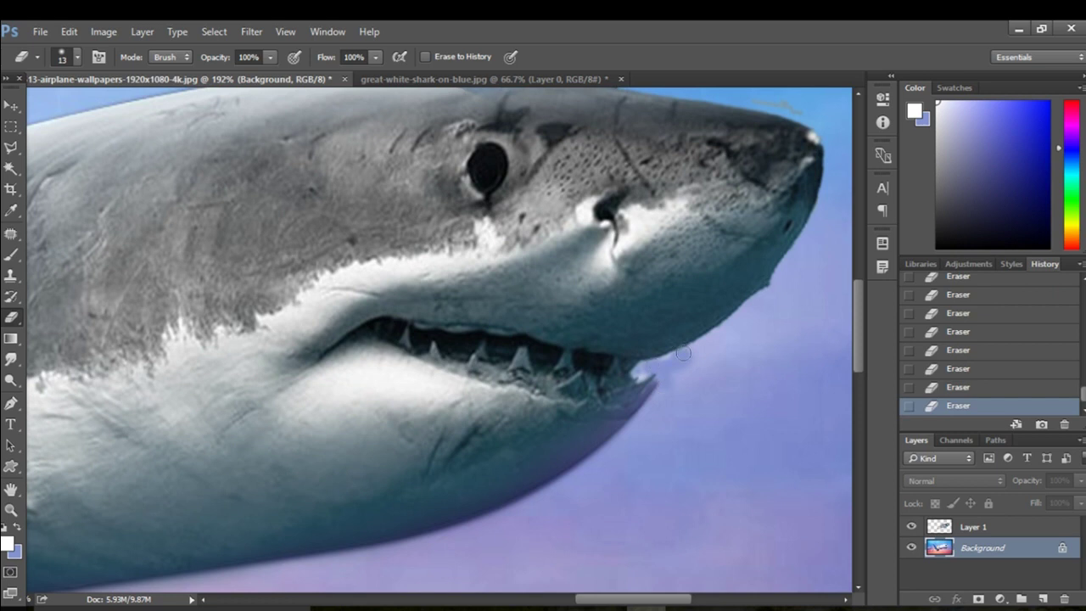
drag(628, 383, 610, 417)
mouse_move(631, 408)
mouse_down()
mouse_move(565, 424)
mouse_move(555, 449)
mouse_move(511, 414)
mouse_up()
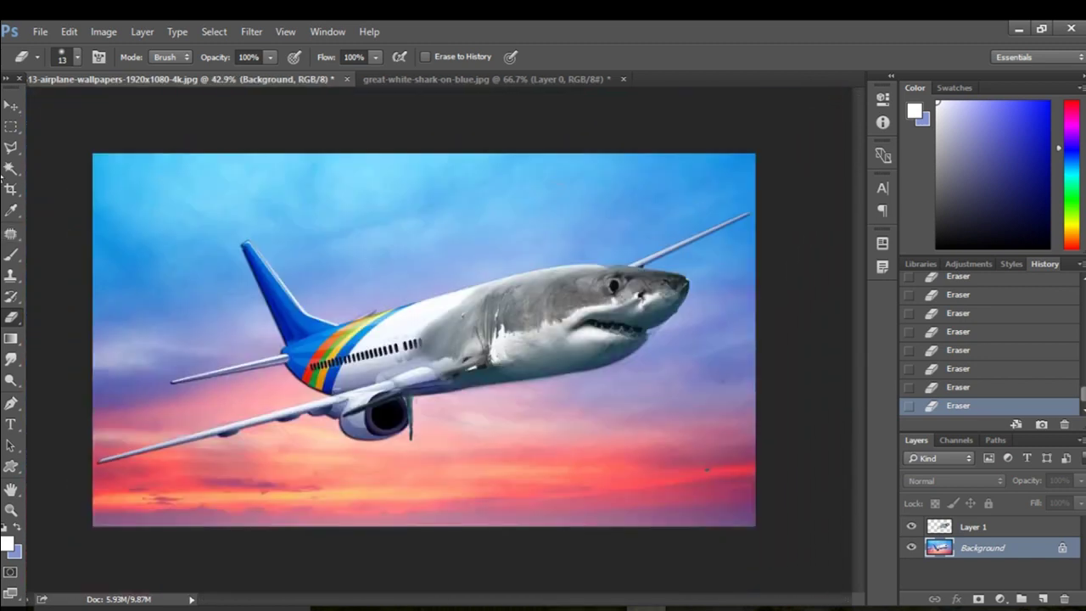
click(12, 105)
drag(599, 277, 654, 295)
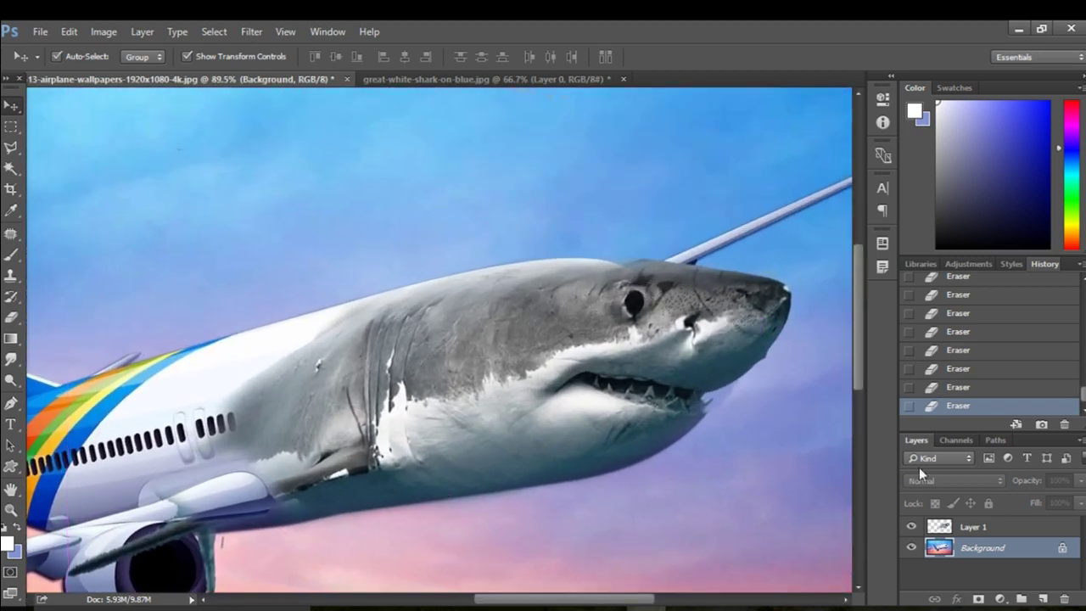
Step: Make Layer 1 active and pick the Clone Stamp with a 49 px brush
click(978, 528)
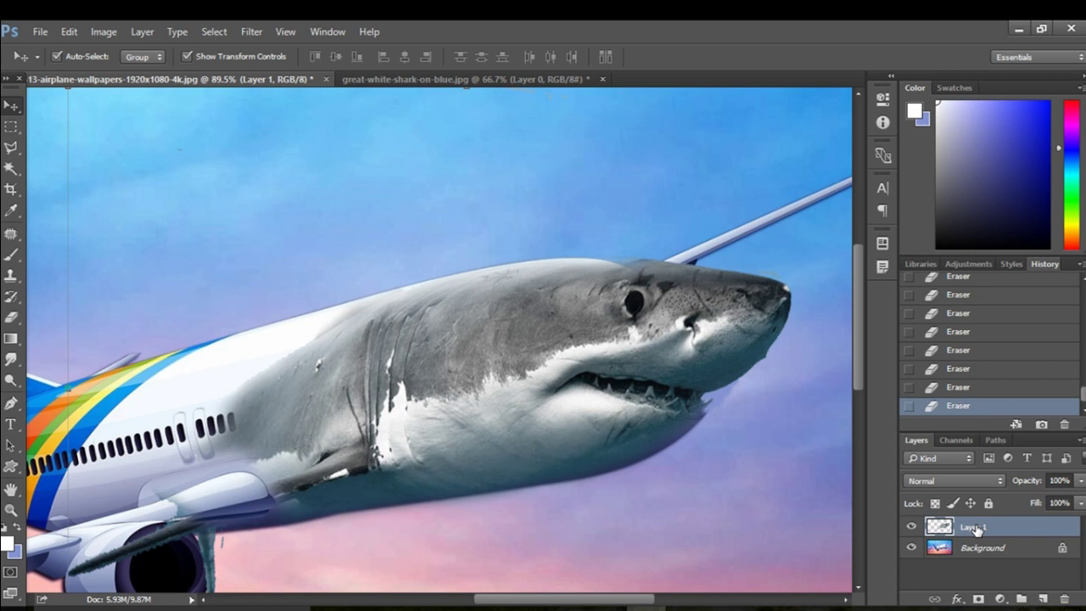
click(11, 274)
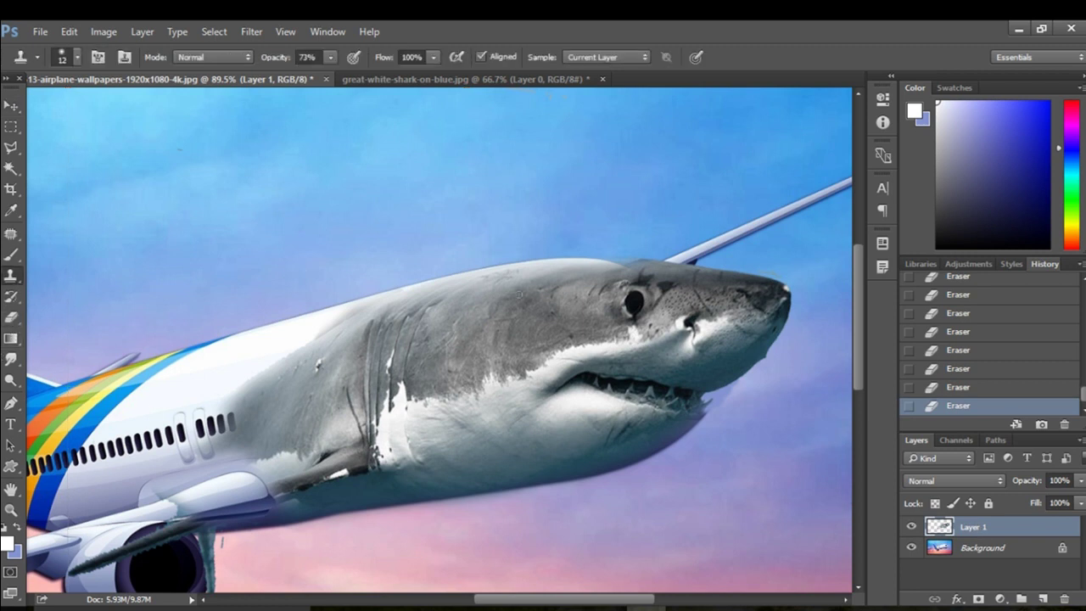
click(79, 57)
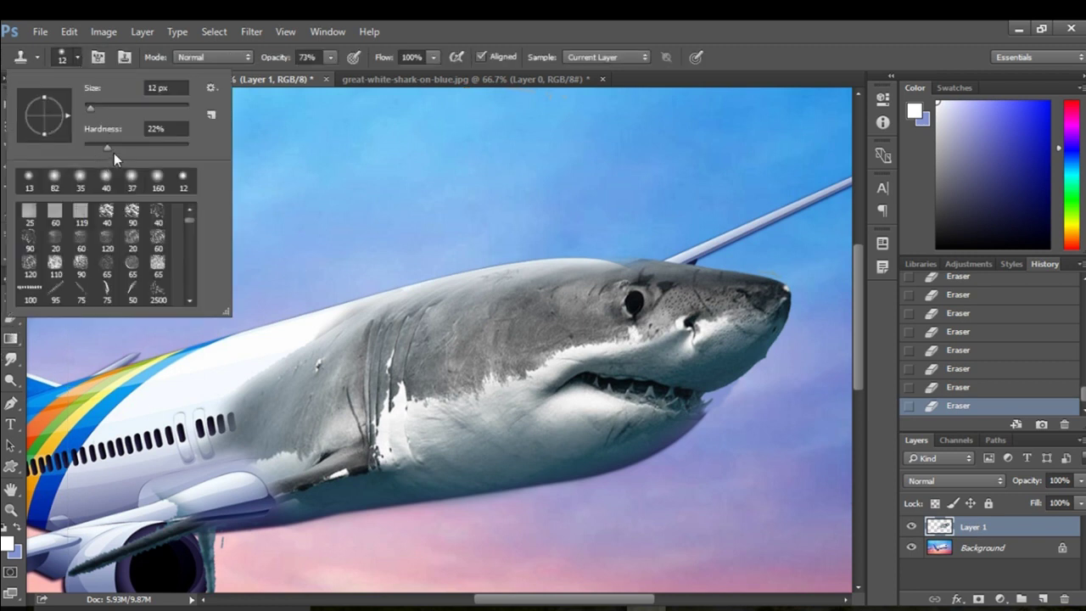
click(110, 108)
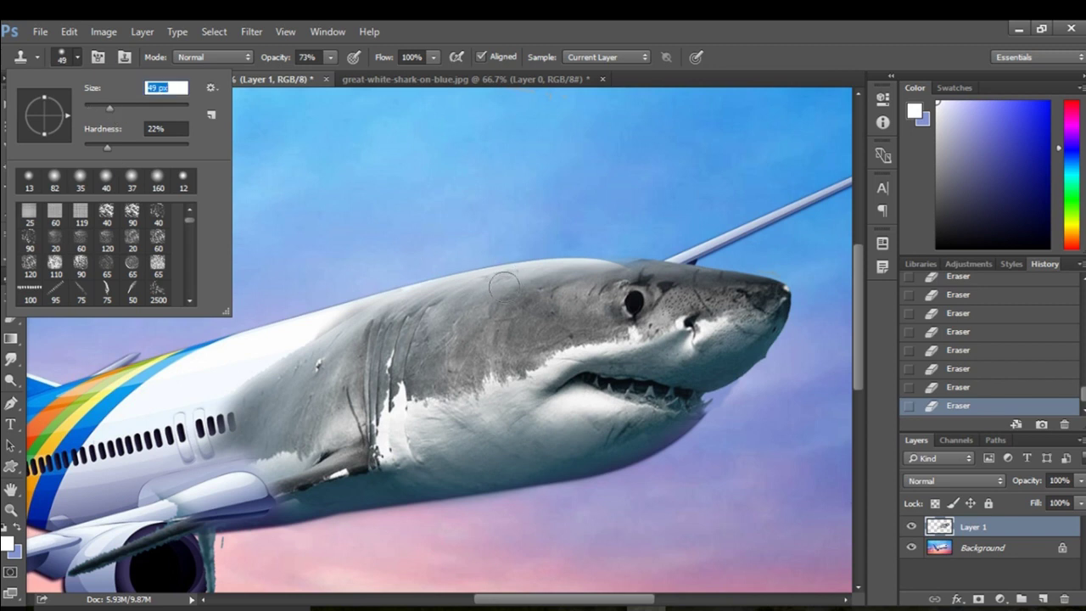
click(475, 305)
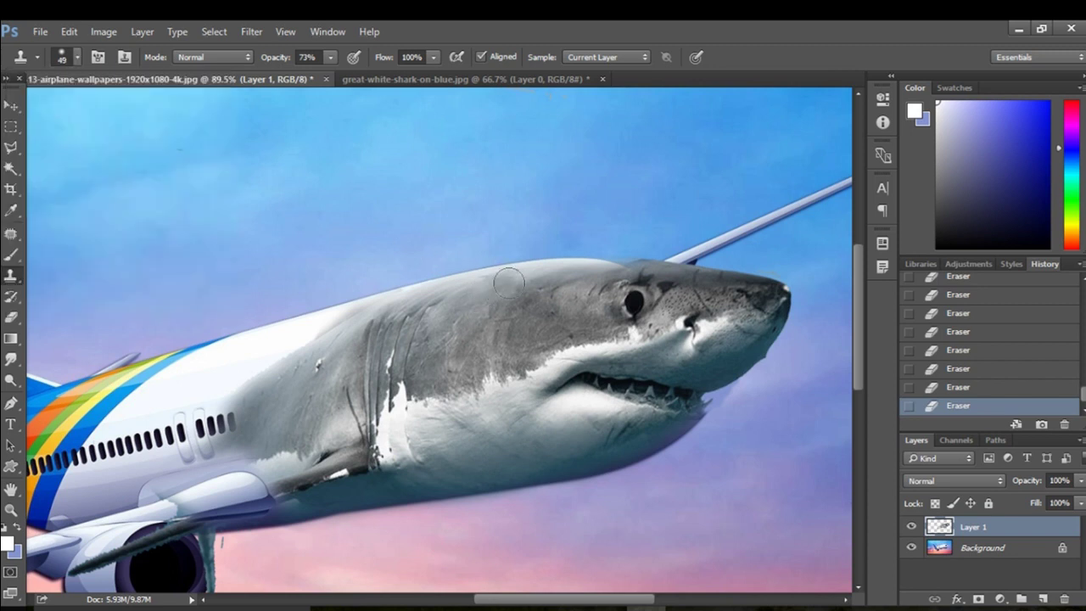
Step: Clone-paint shark texture along the top edge of the shark's head
click(614, 267)
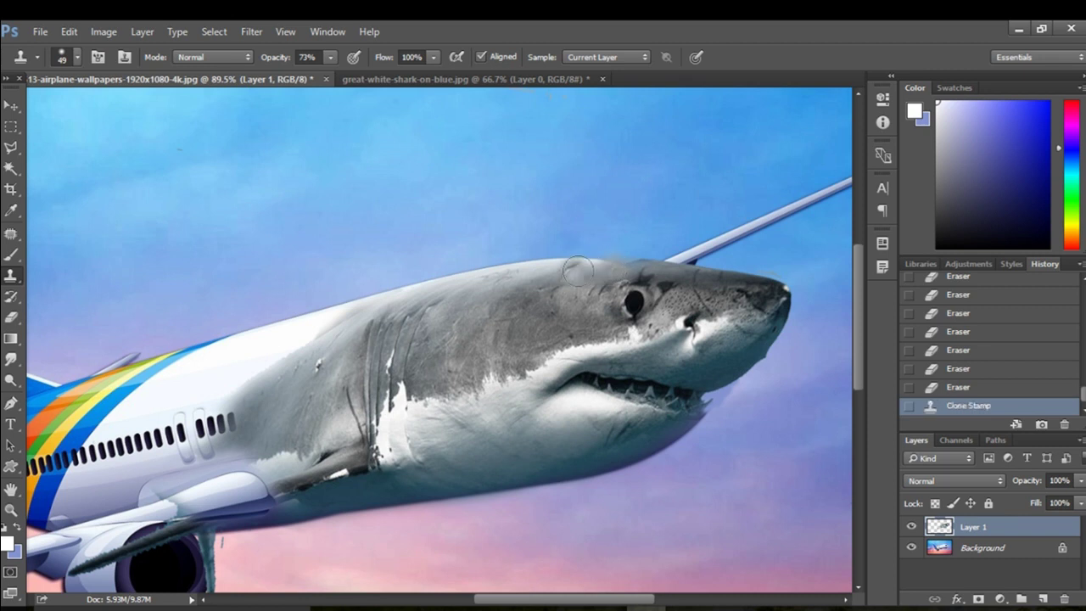
drag(595, 269, 503, 313)
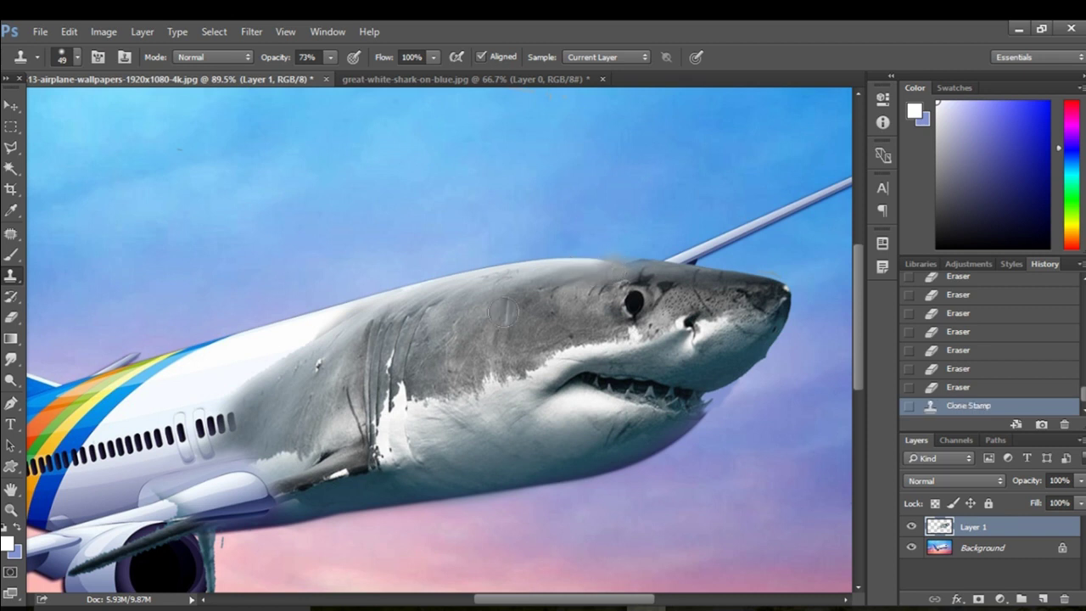
click(626, 263)
click(616, 266)
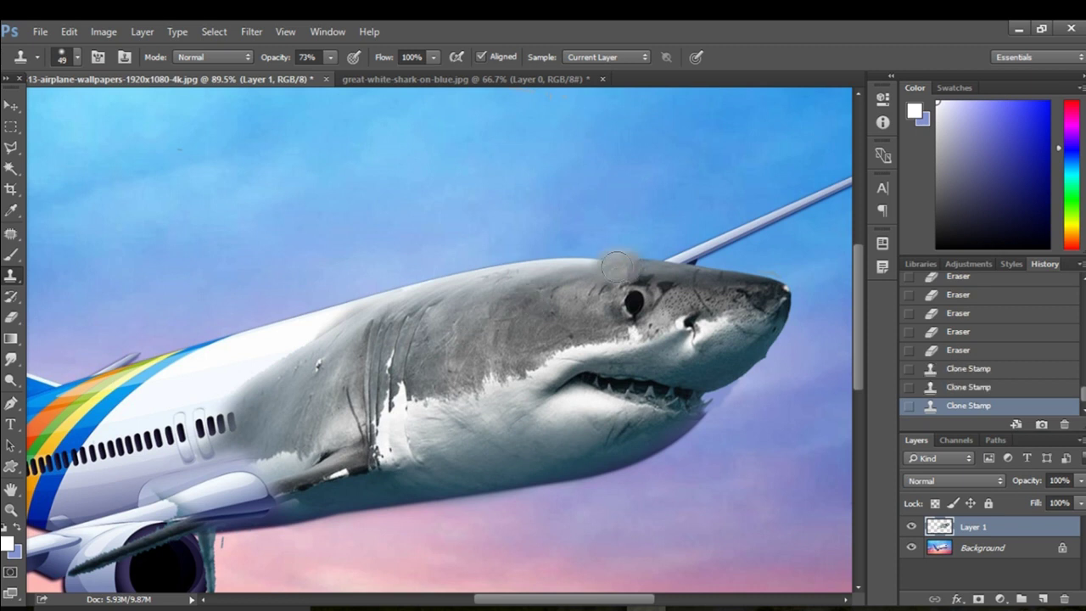
click(599, 269)
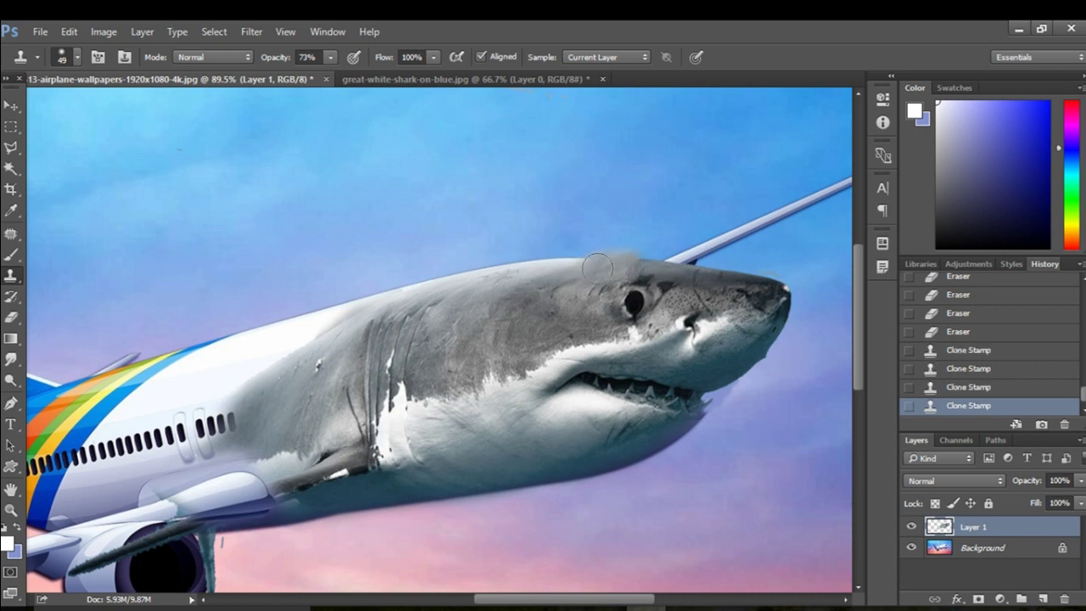
click(546, 272)
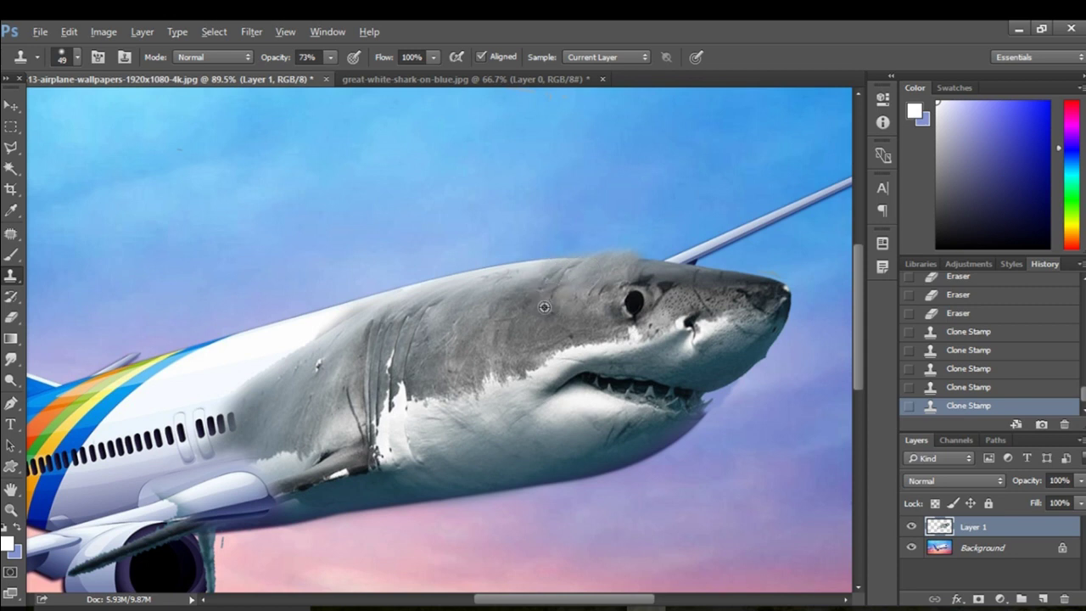
click(565, 266)
click(526, 272)
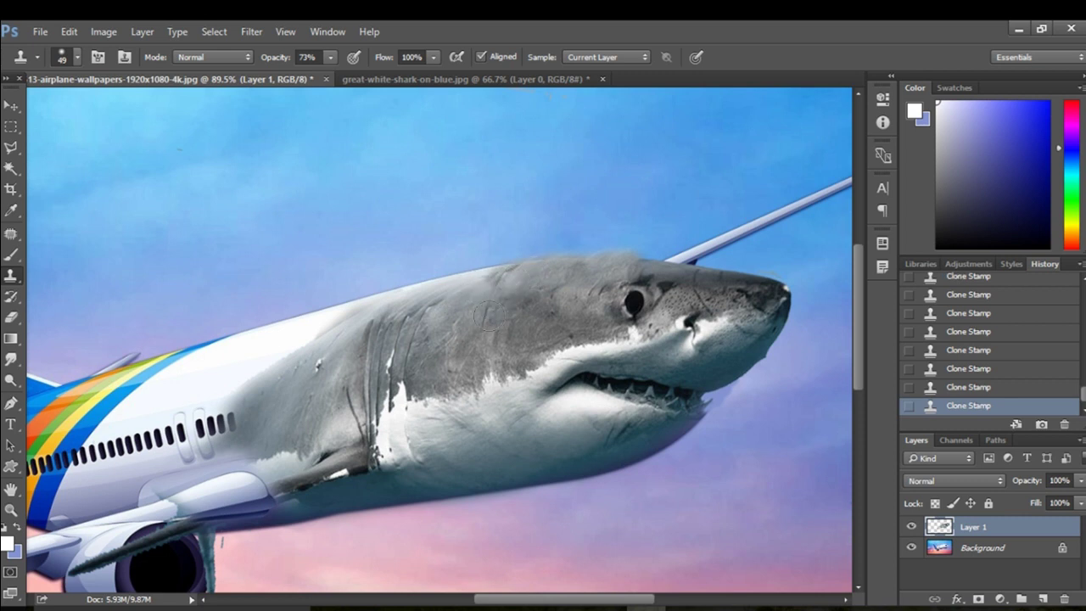
Step: Extend the grey cloned texture further left along the upper head and back edge
click(503, 280)
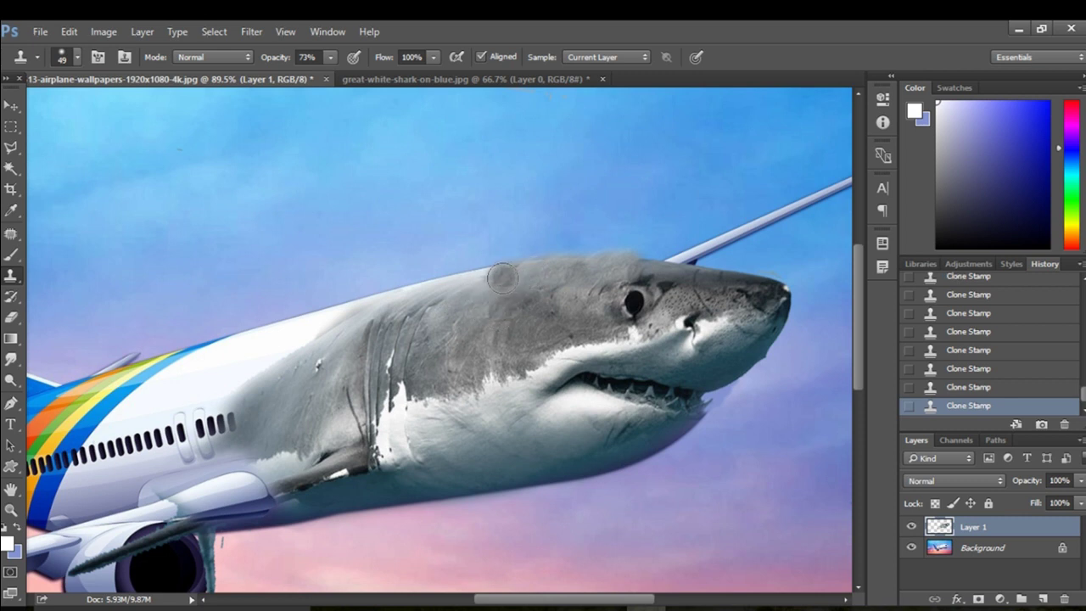
click(466, 284)
click(422, 294)
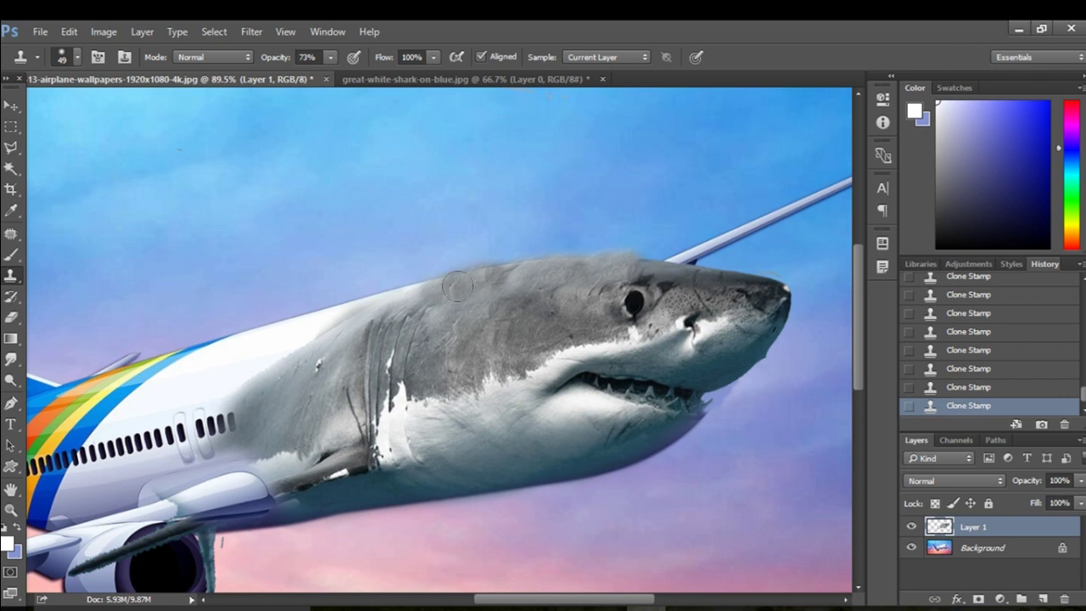
click(382, 306)
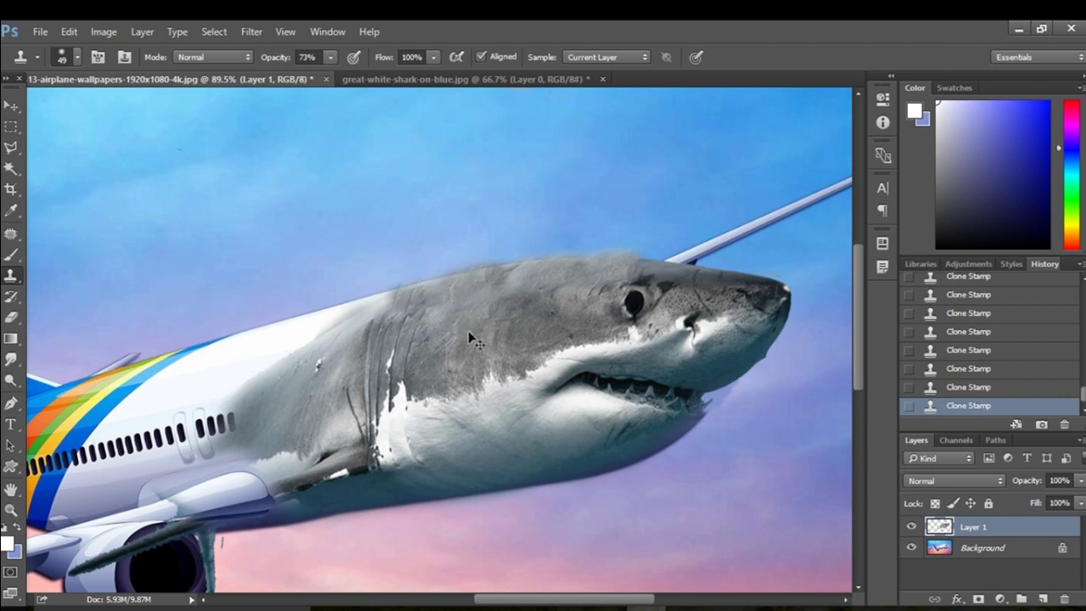
key(ctrl+alt+z)
key(ctrl+alt+z)
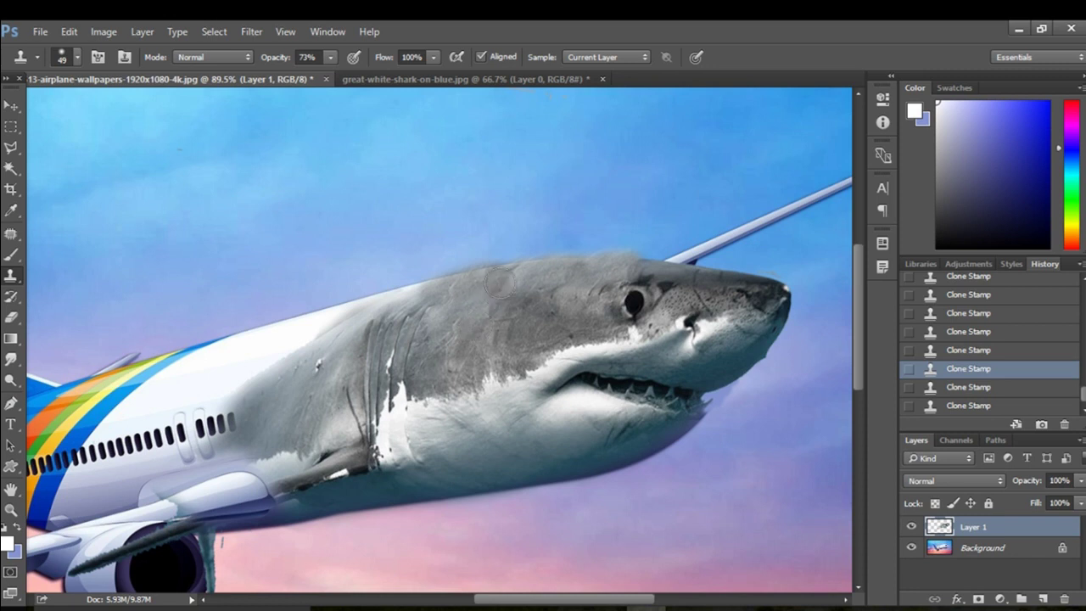
key(ctrl+shift+z)
key(ctrl+shift+z)
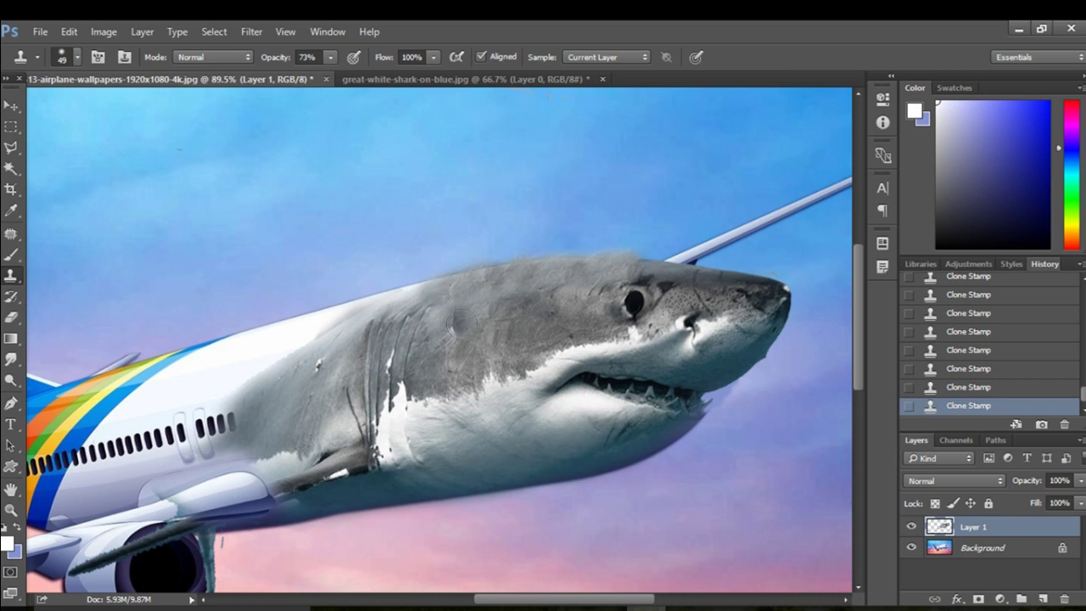
drag(459, 305, 384, 305)
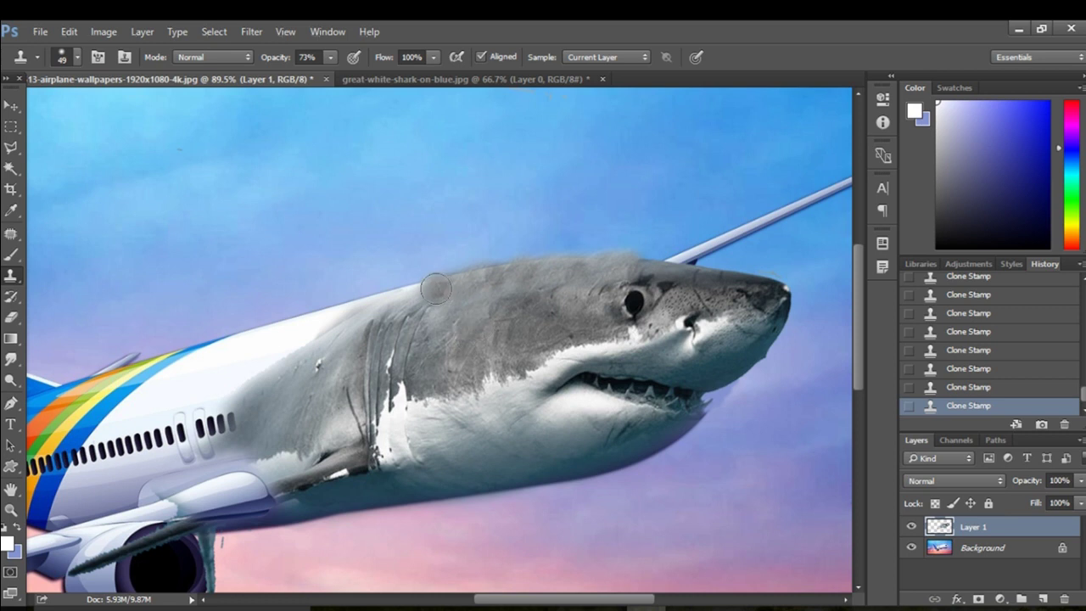
scroll(519, 295, down, 3)
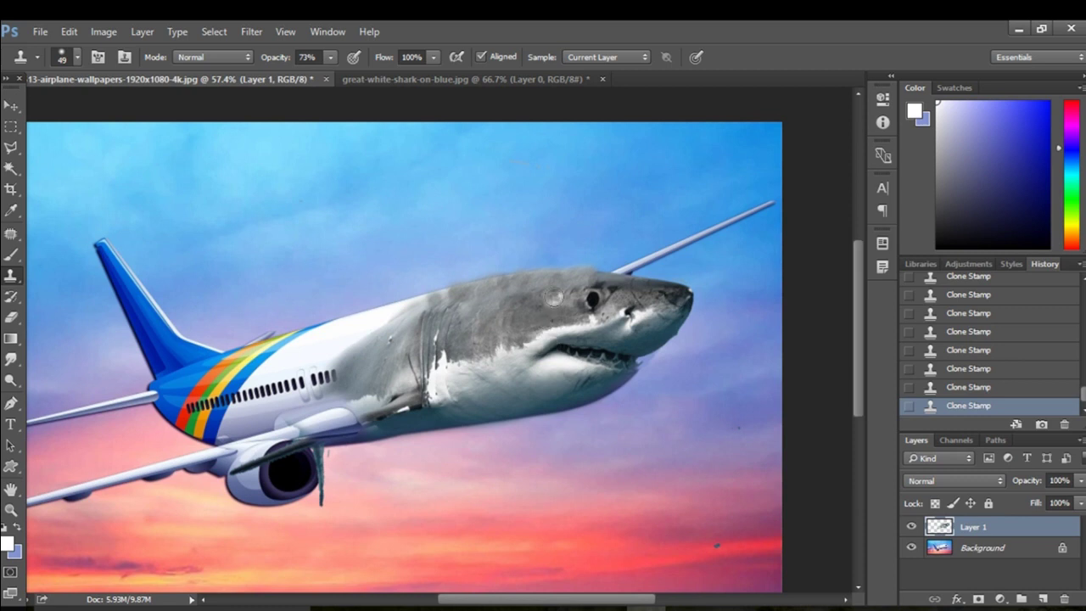
scroll(589, 283, up, 3)
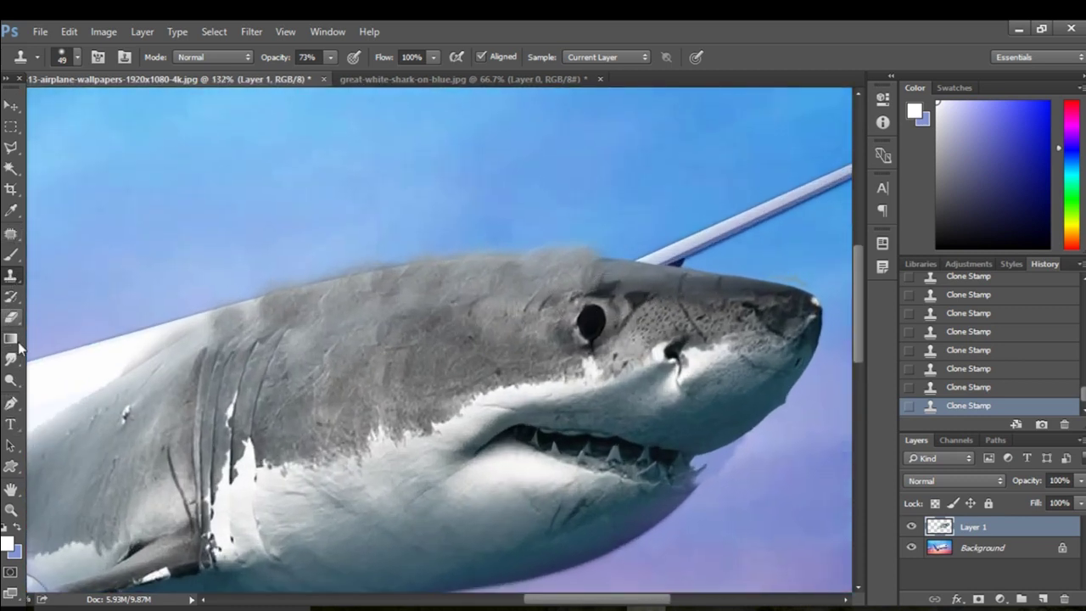
Step: Trace a Polygonal Lasso outline around the grey haze above the shark's head and back
click(14, 152)
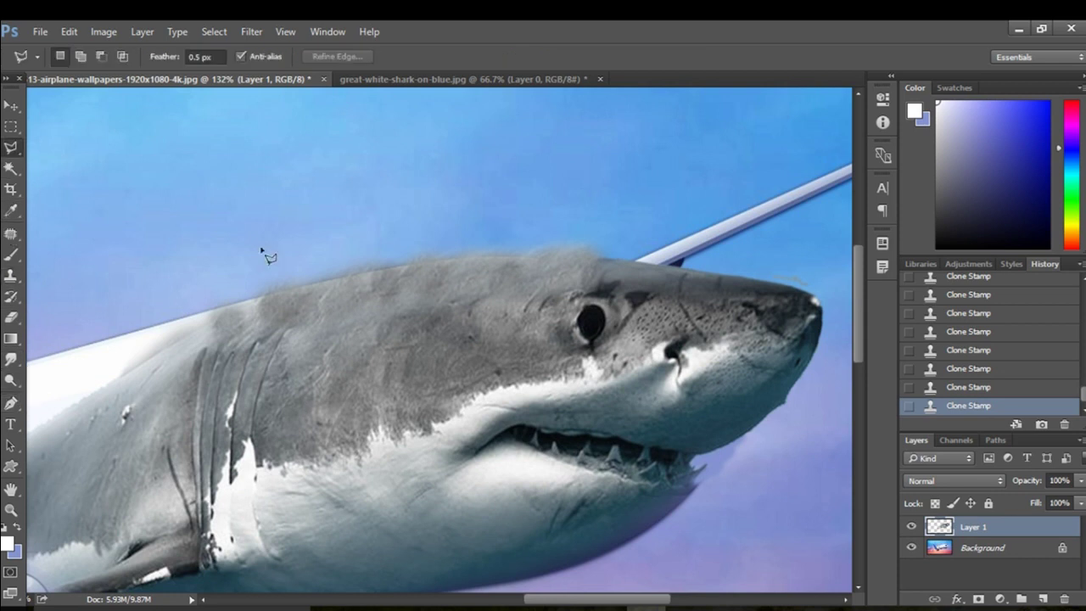
click(622, 261)
click(488, 256)
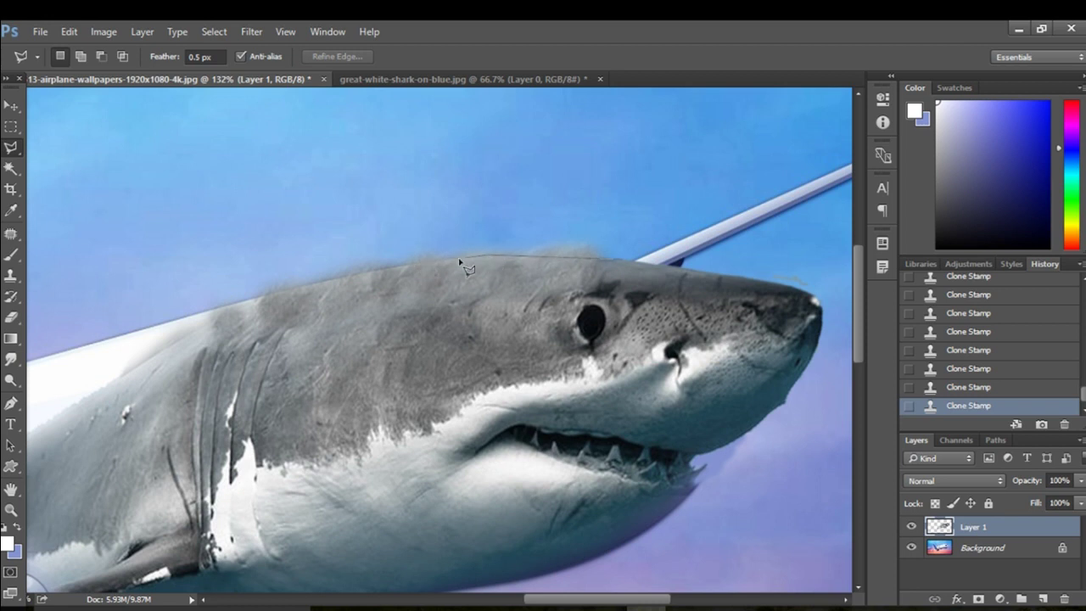
click(411, 264)
click(263, 293)
click(159, 309)
click(177, 266)
click(628, 200)
click(717, 203)
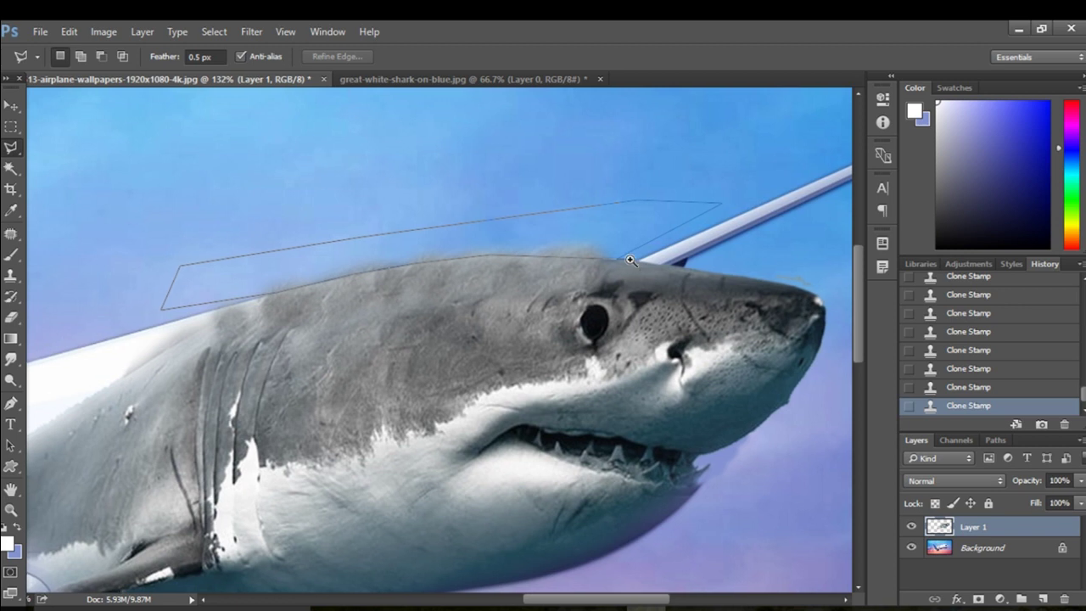
Step: Close the outline and cut the grey haze out of Layer 1
scroll(630, 263, up, 3)
scroll(645, 265, up, 3)
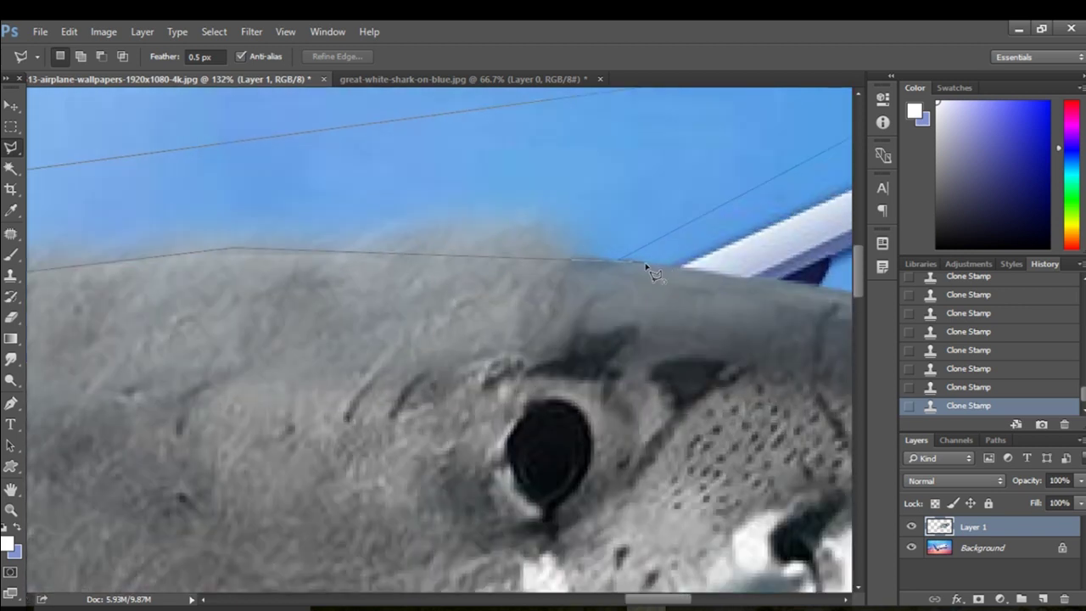
double_click(645, 265)
key(ctrl+x)
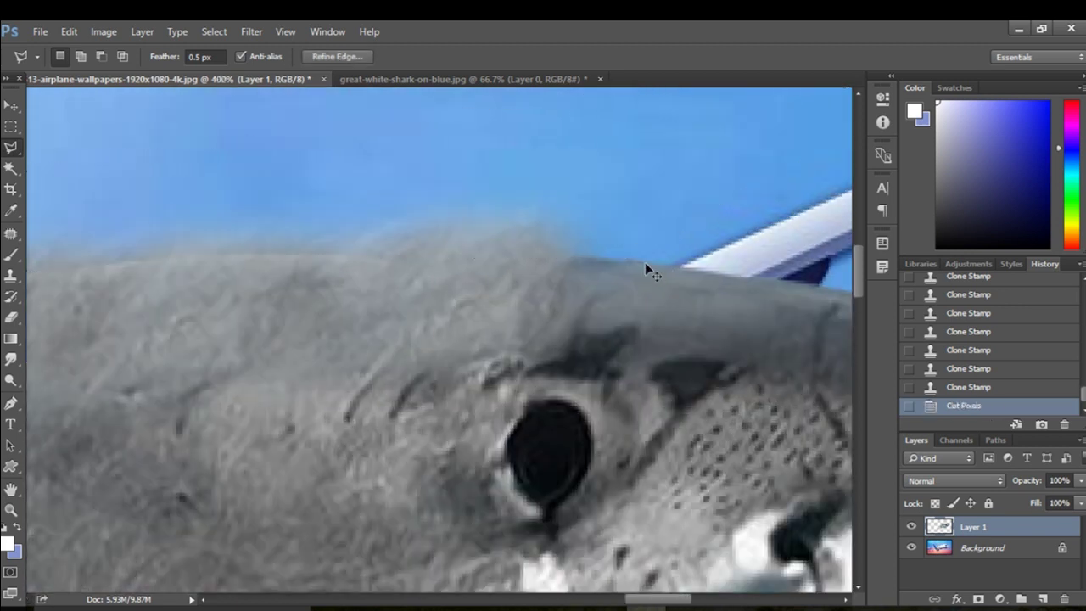
scroll(661, 250, down, 3)
scroll(594, 255, down, 3)
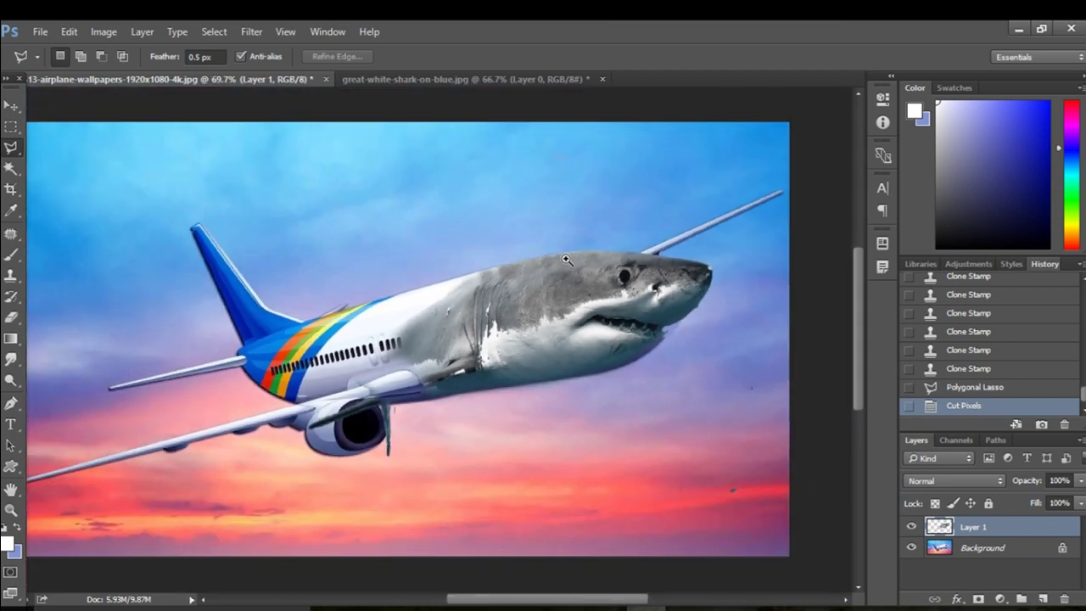
Step: Switch to the Move tool, zoom out on the composite, and bring up File > Open
scroll(567, 259, down, 1)
click(11, 106)
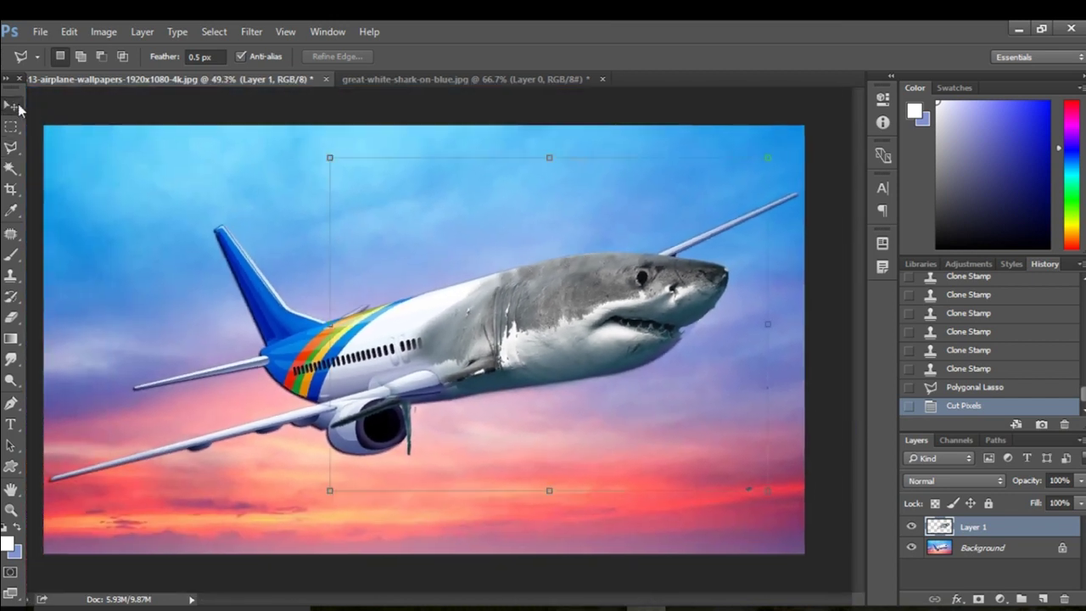
scroll(592, 289, down, 1)
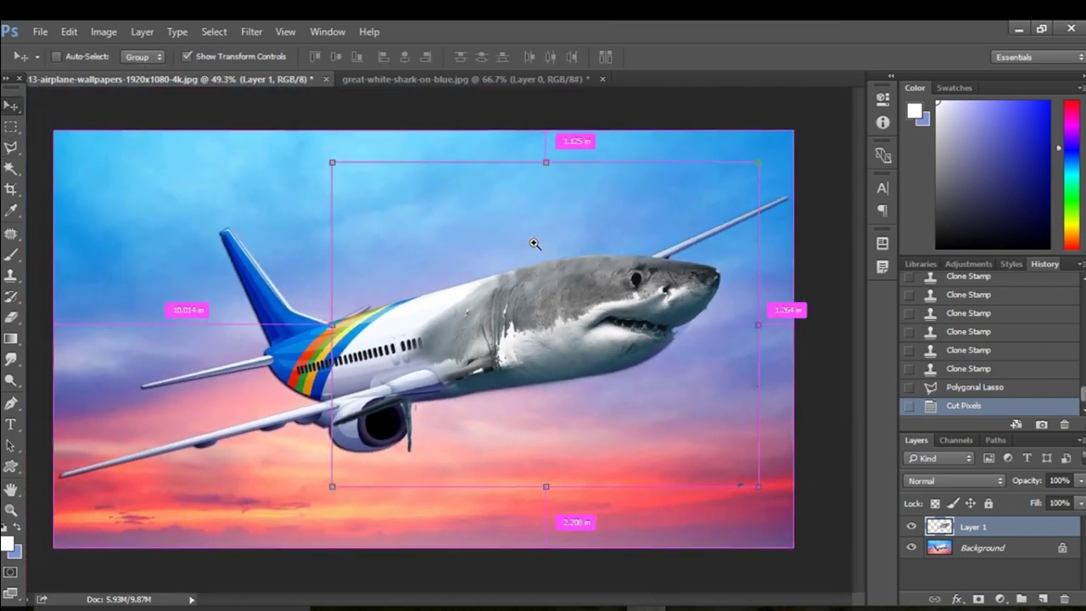
click(811, 302)
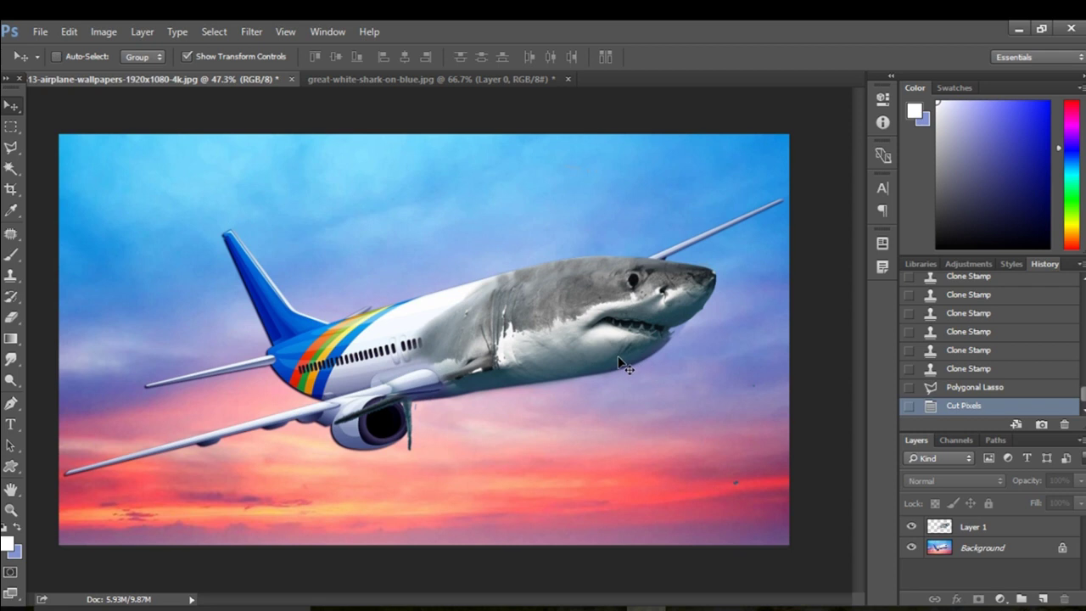
ctrl+click(589, 340)
ctrl+click(590, 340)
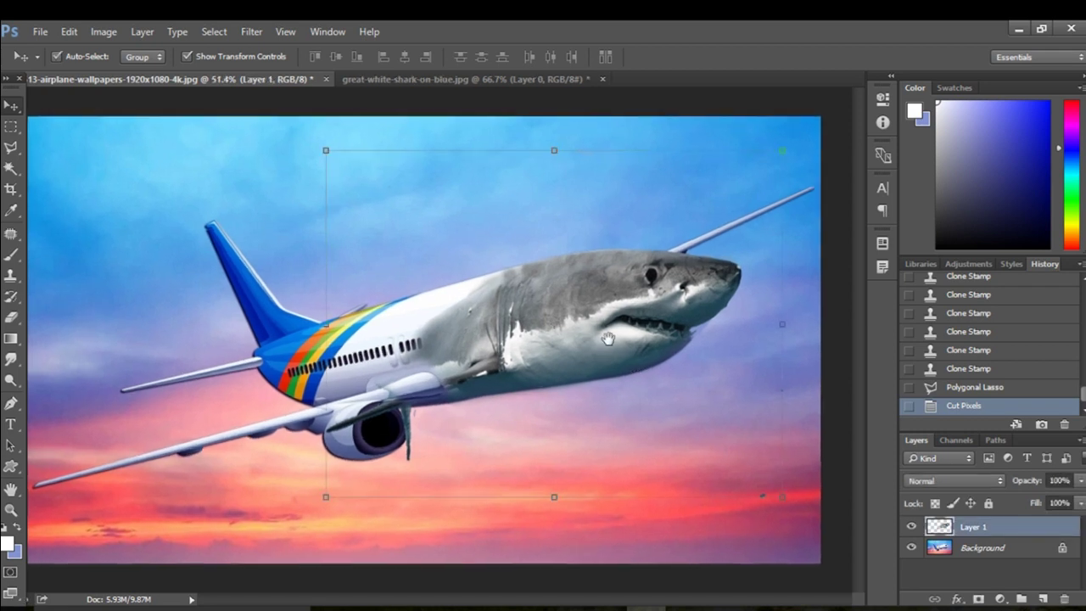
key(ctrl+minus)
click(779, 427)
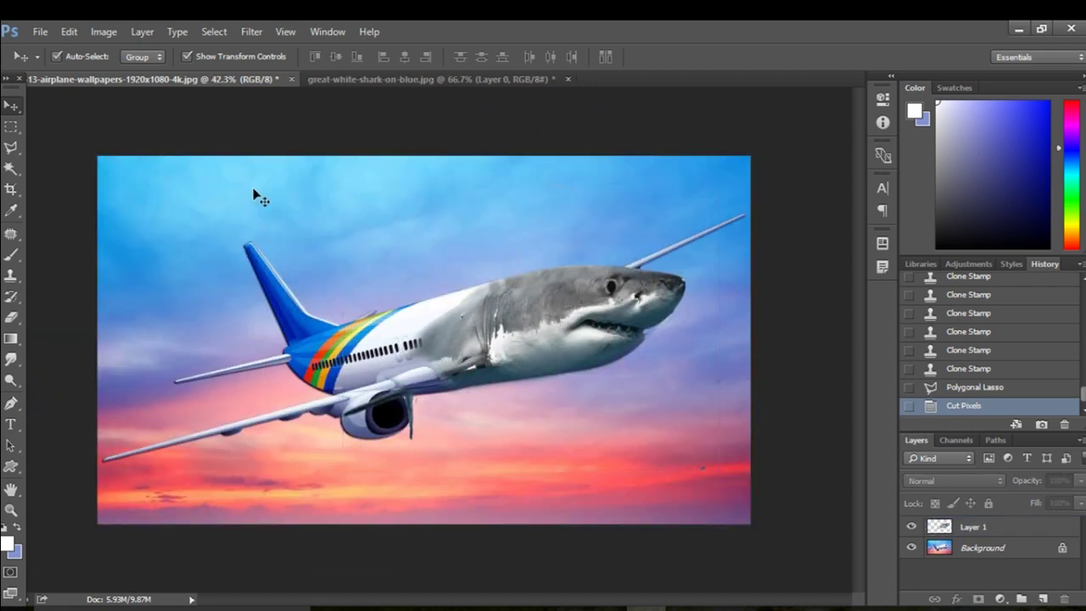
click(40, 31)
click(56, 65)
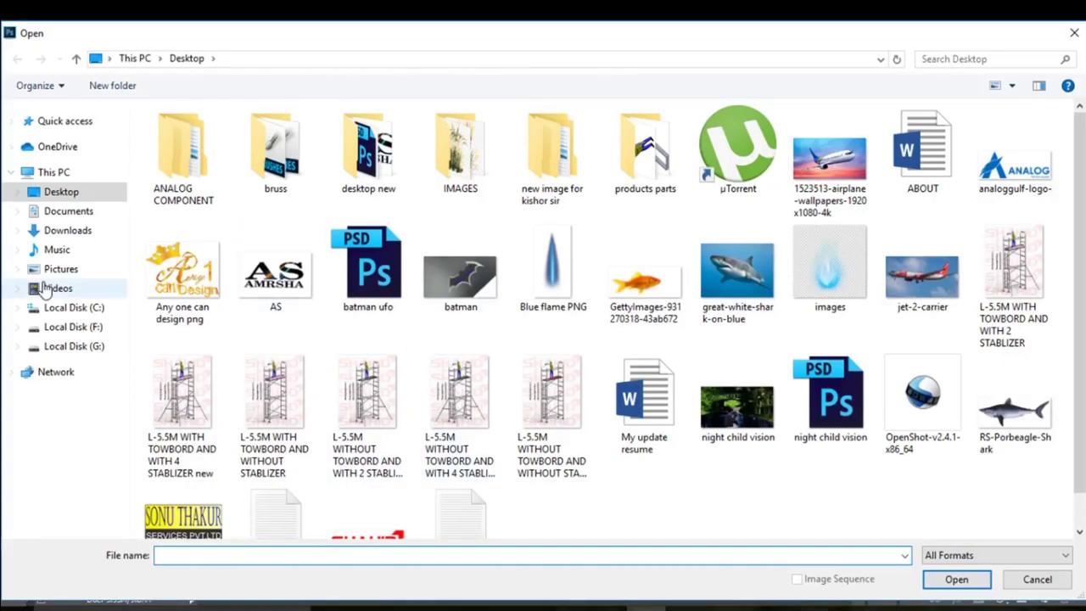
Step: Open 640083 and cloud5 together from Desktop > IMAGES > for manipulation
click(73, 194)
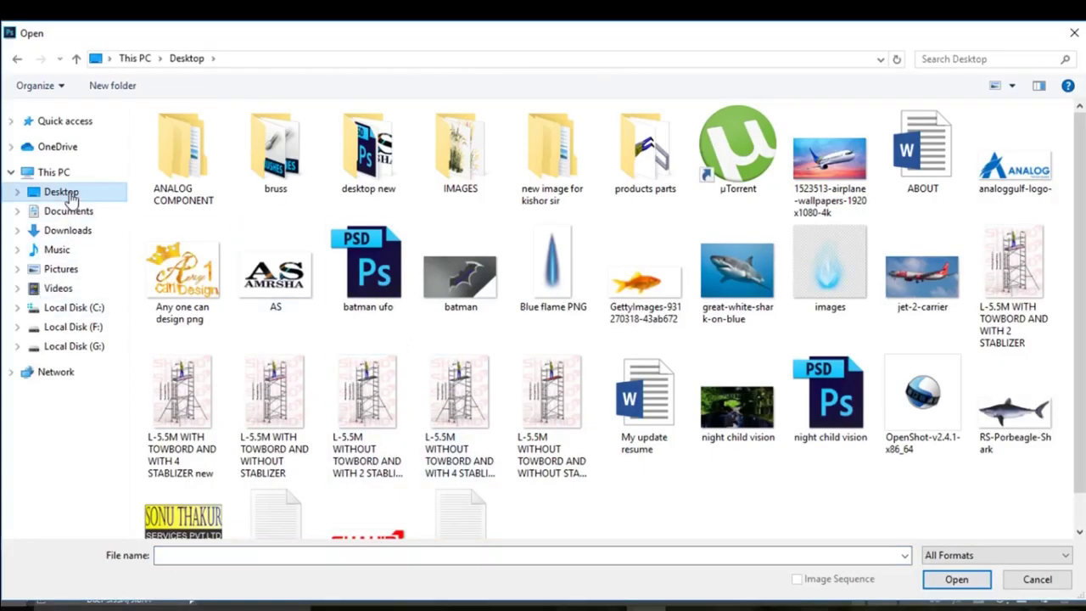
double_click(454, 157)
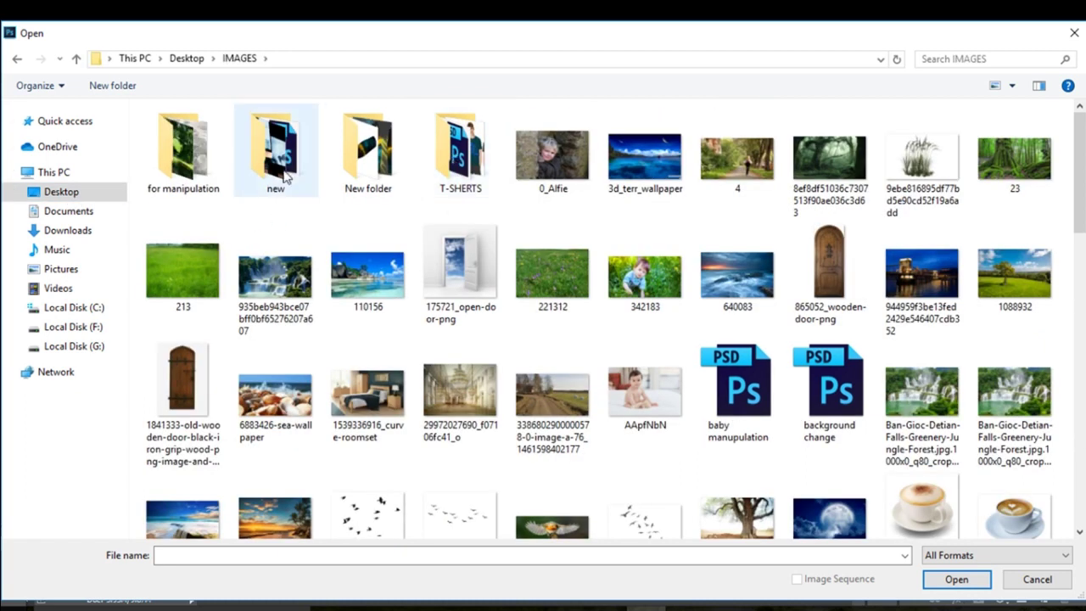
double_click(182, 151)
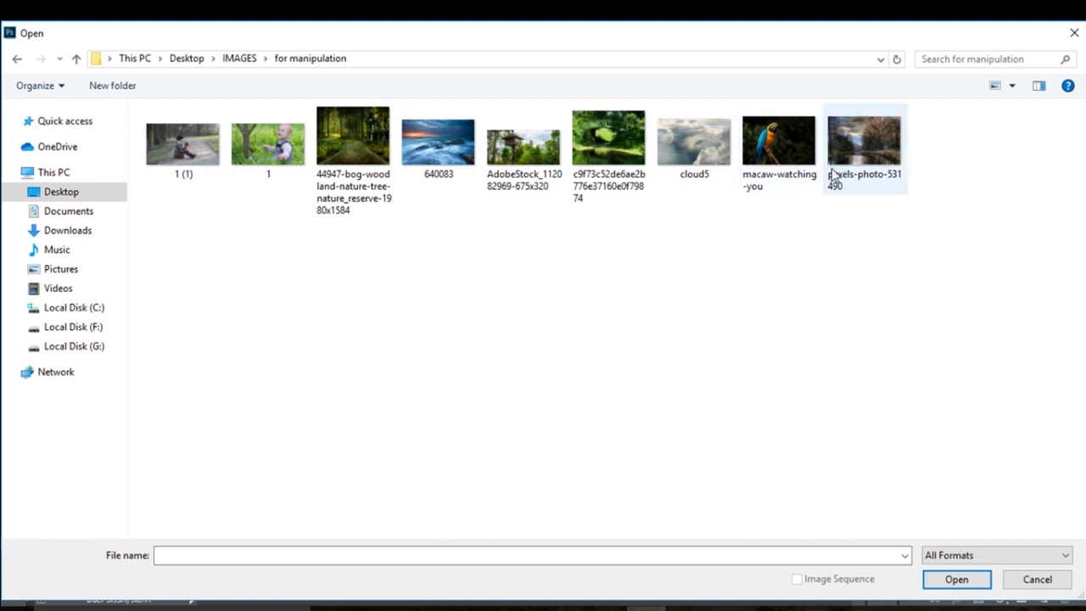
click(693, 143)
ctrl+click(438, 145)
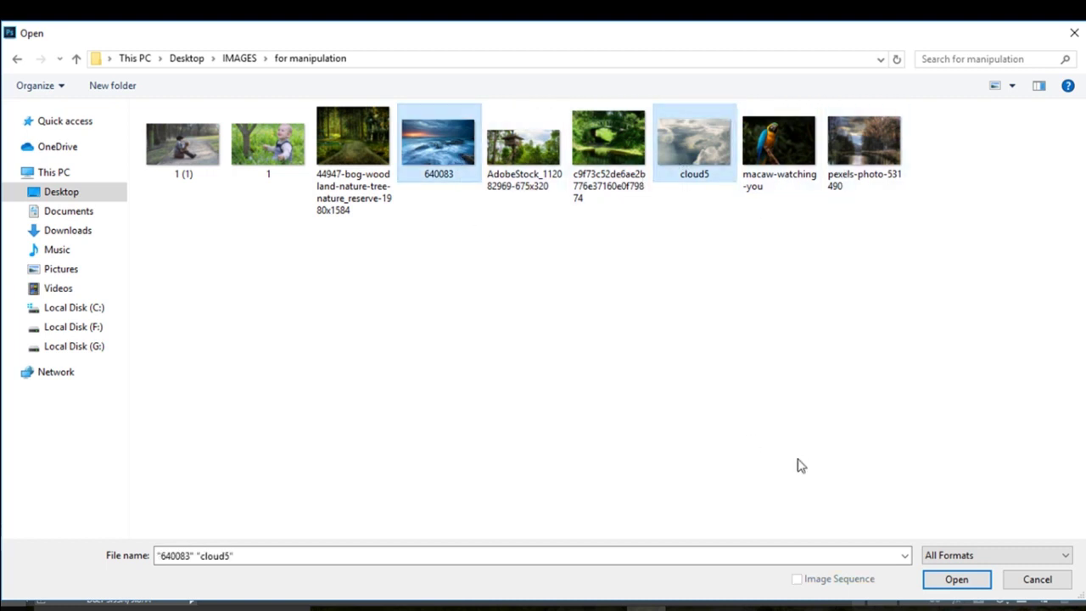
click(973, 575)
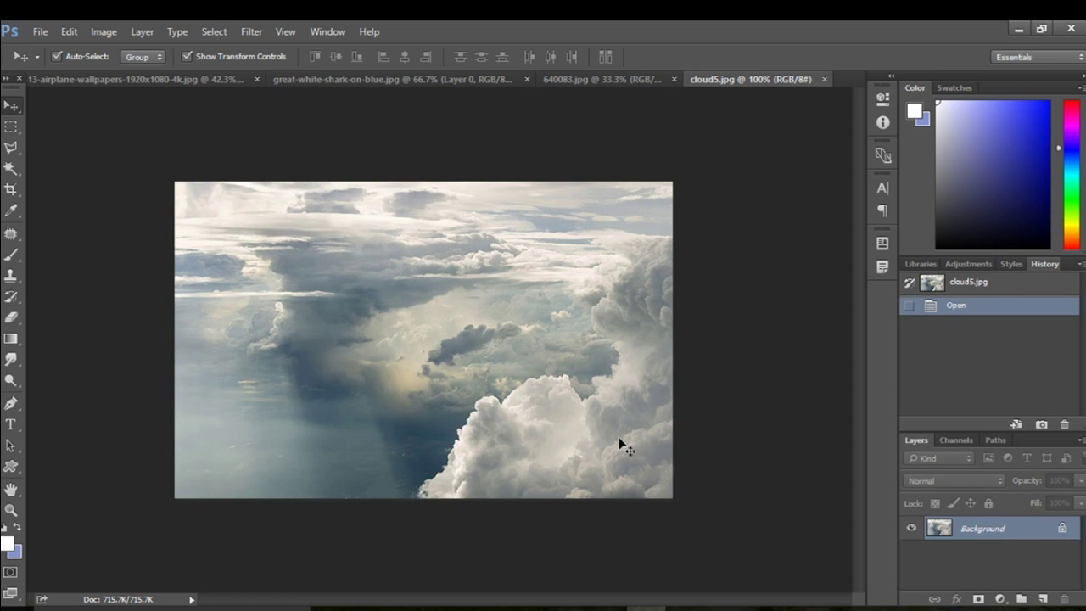
Step: In the 640083.jpg document, convert the Background into an editable Layer 0
click(600, 82)
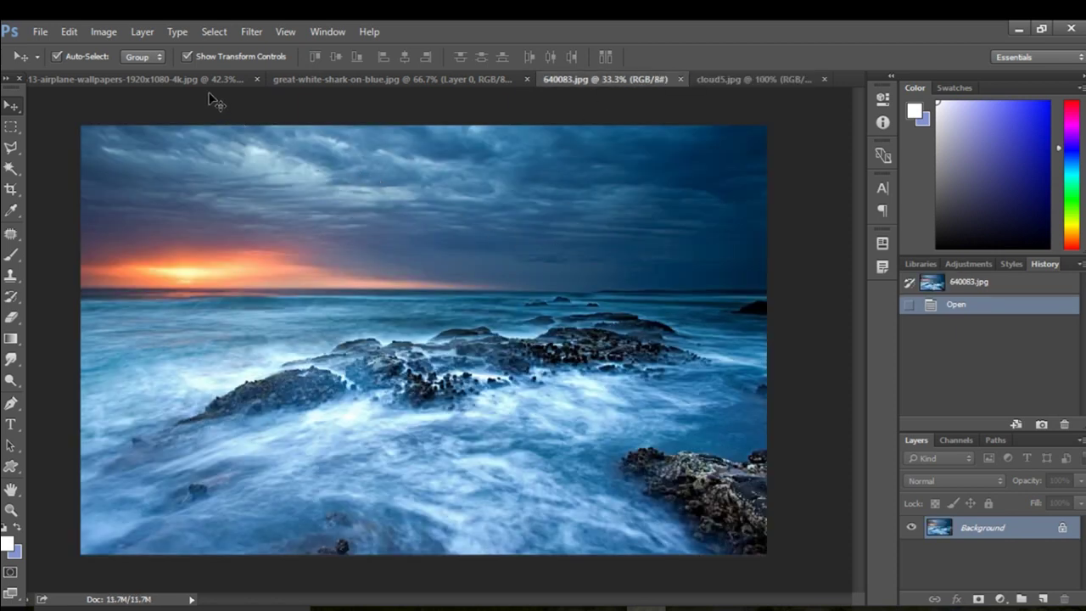
right_click(953, 532)
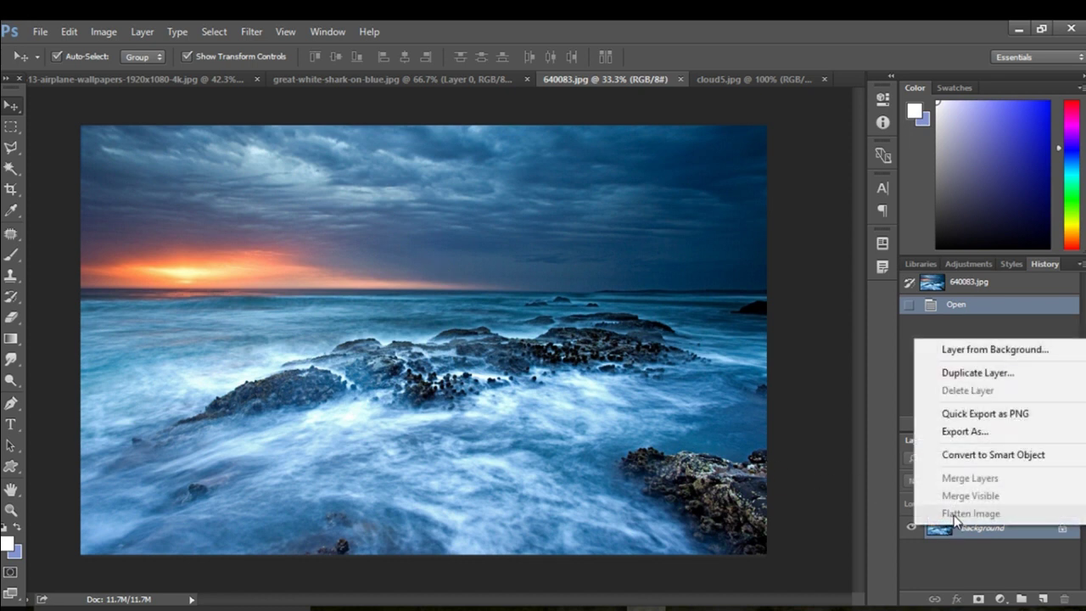
click(946, 349)
click(689, 212)
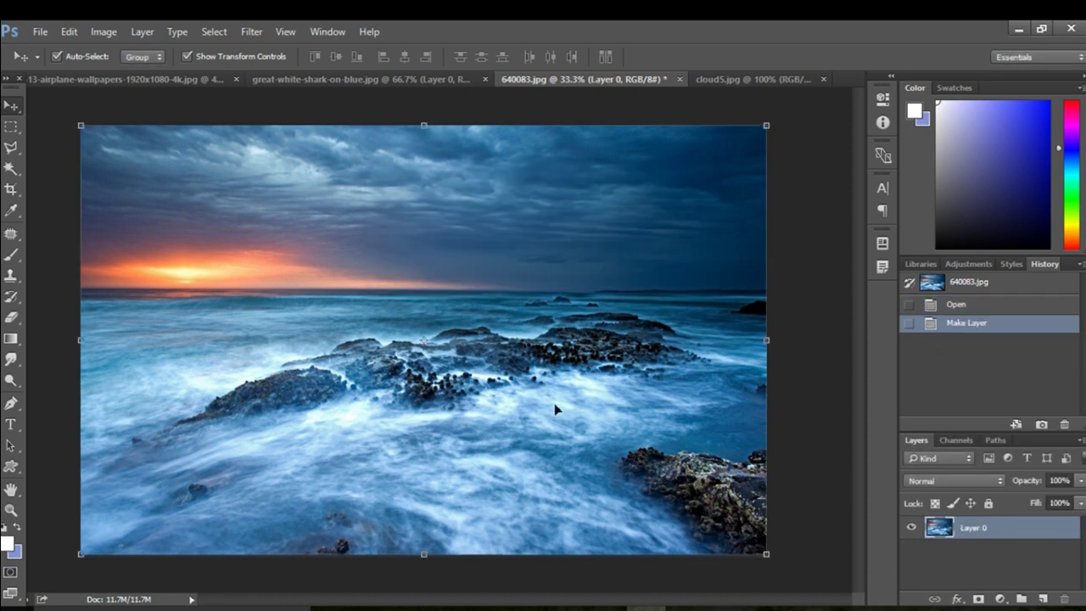
Step: Drag the seascape into the airplane document and scale it to fill the canvas
mouse_move(553, 429)
mouse_down()
mouse_move(228, 111)
mouse_move(476, 423)
mouse_move(544, 348)
mouse_move(543, 359)
mouse_up()
key(ctrl+minus)
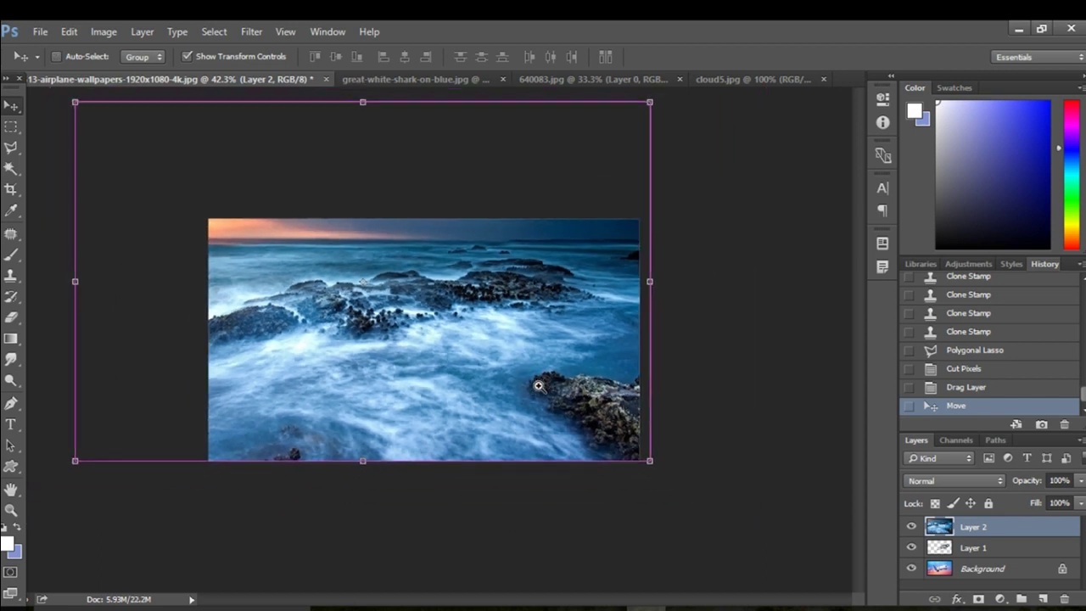
key(ctrl+minus)
drag(160, 158, 263, 241)
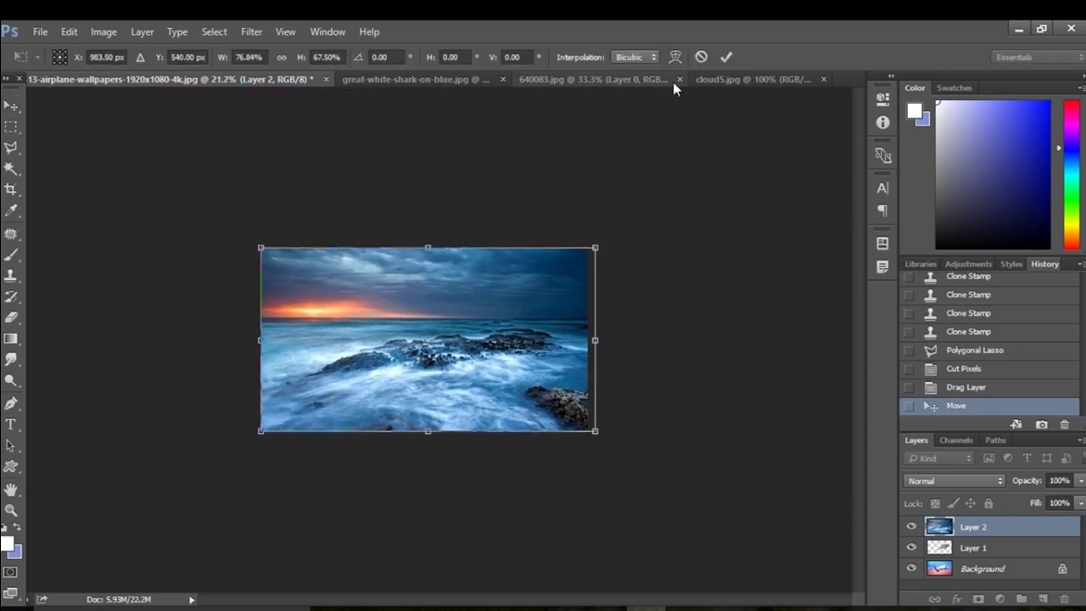
click(726, 57)
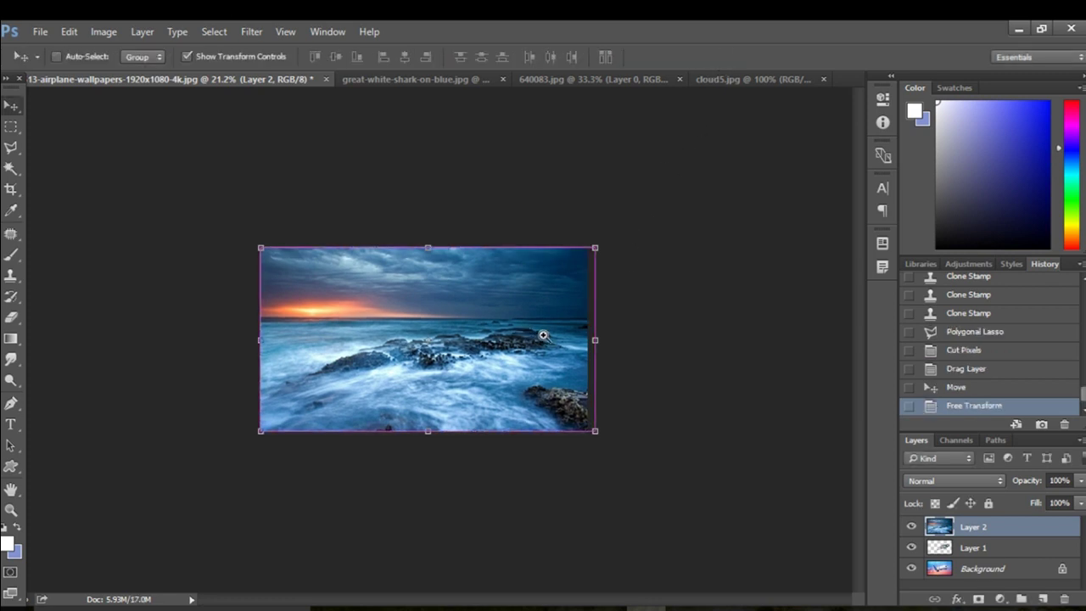
scroll(543, 335, up, 2)
drag(665, 337, 646, 340)
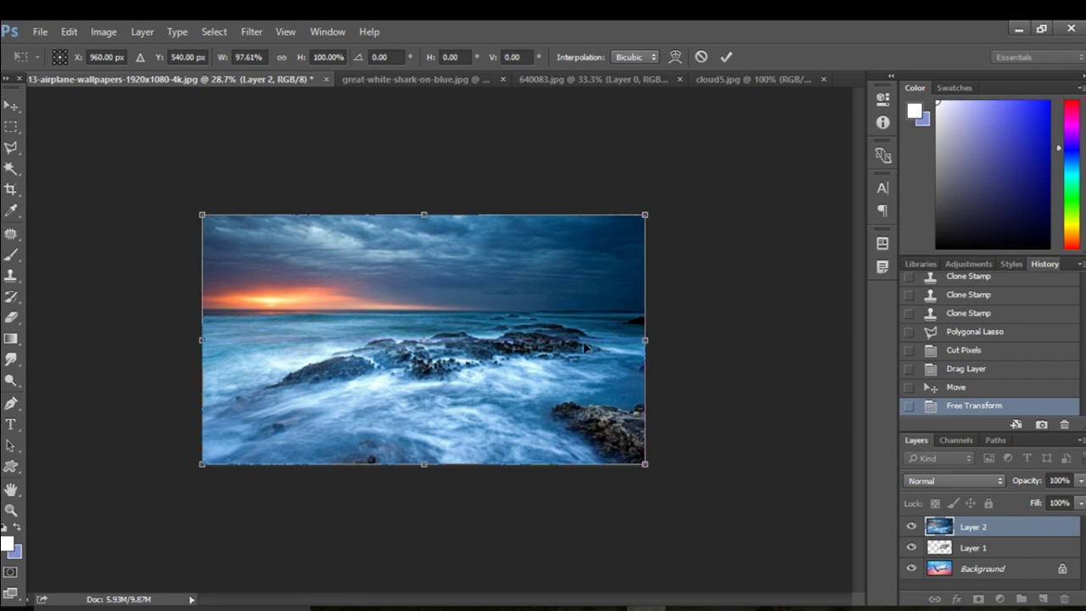
click(727, 56)
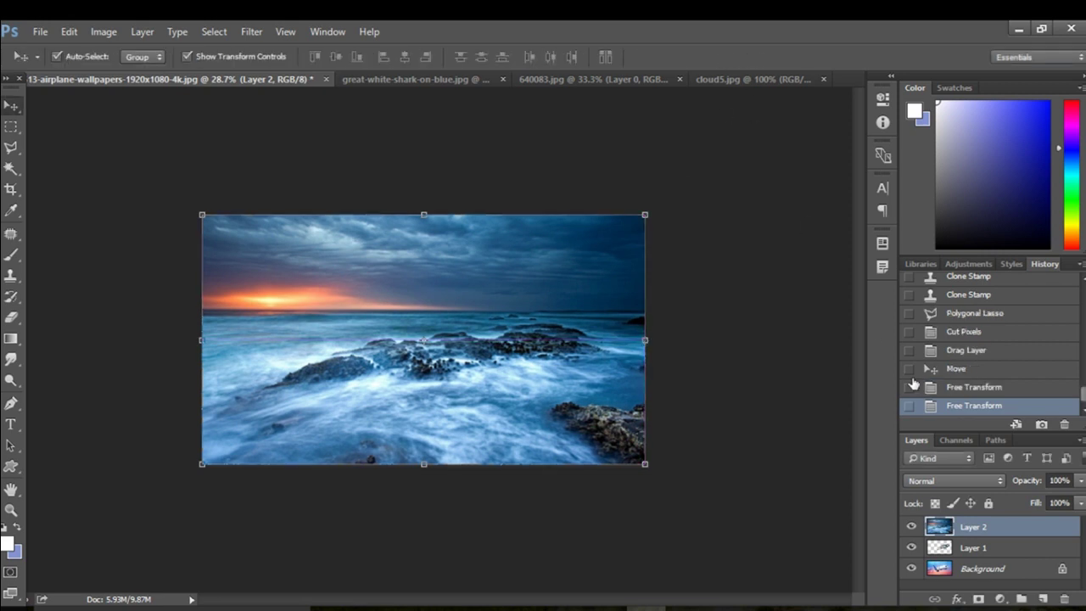
Step: Move the seascape layer, Layer 2, beneath the shark-headed plane layer
click(986, 547)
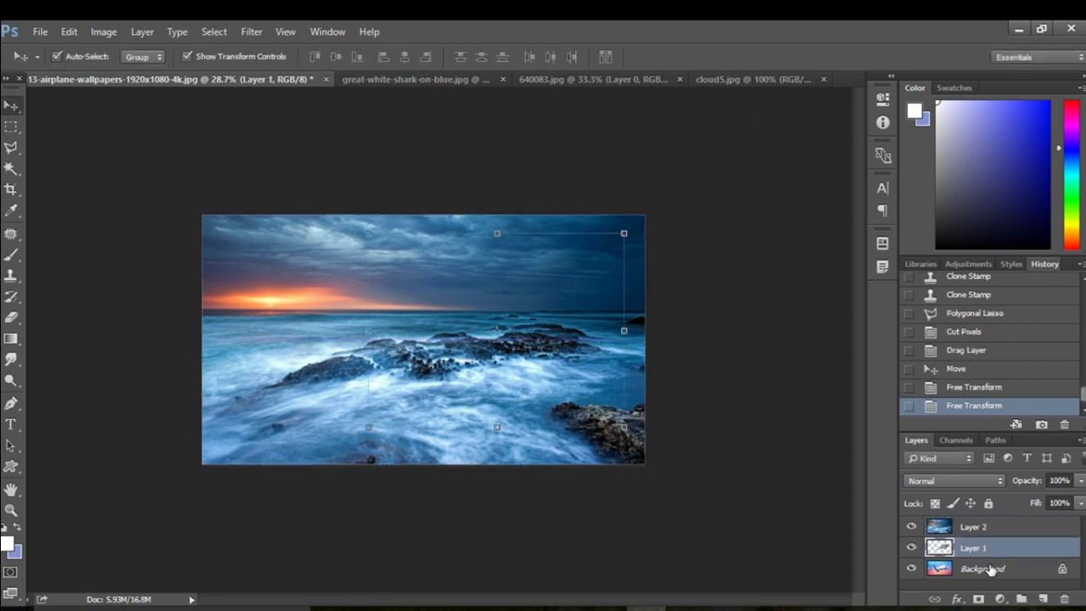
click(993, 570)
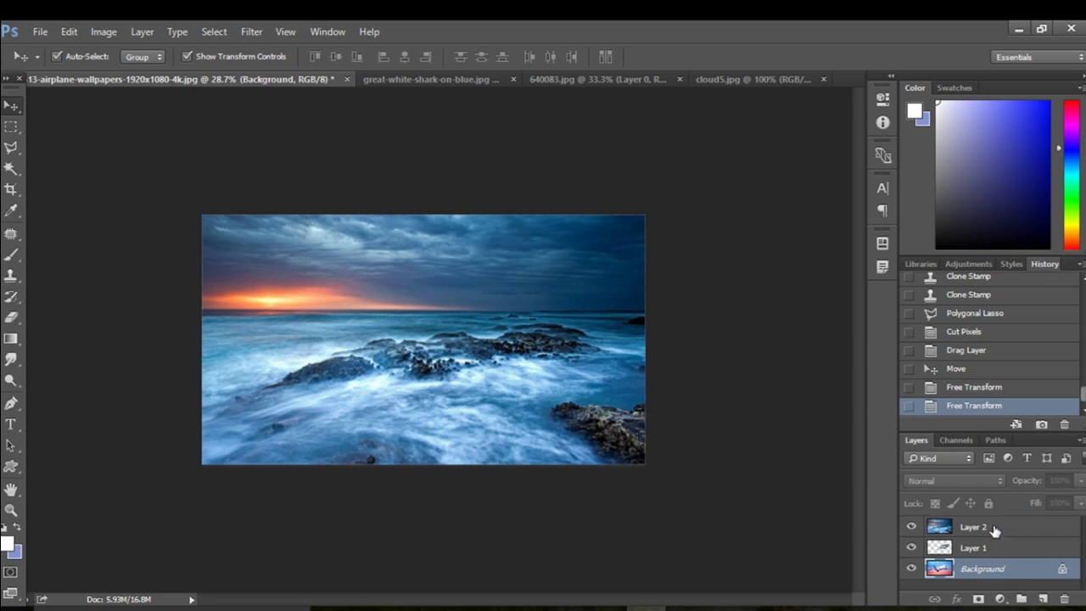
drag(994, 530, 998, 558)
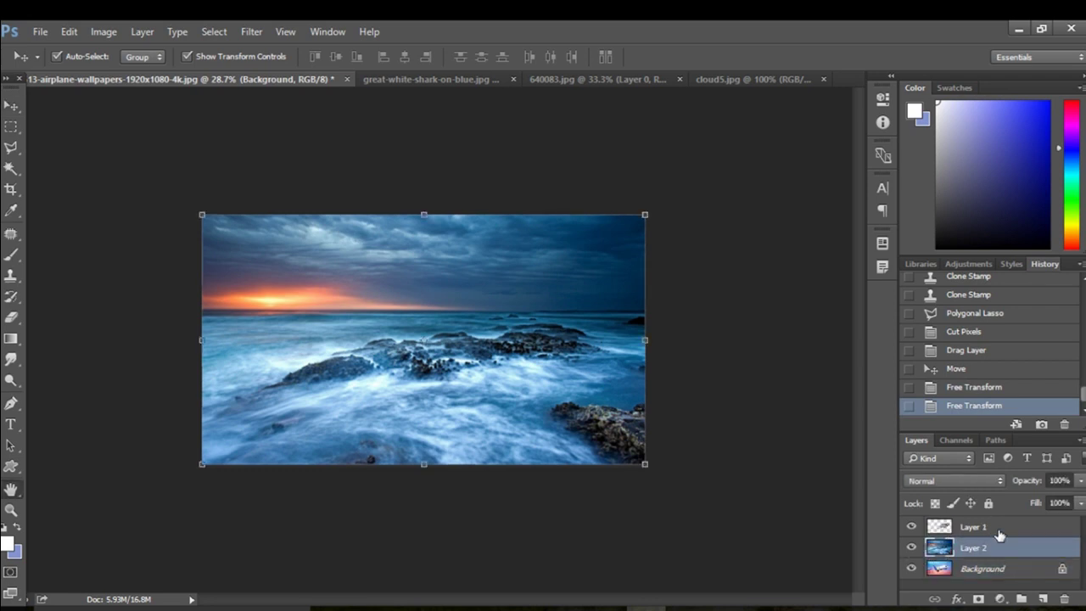
double_click(999, 534)
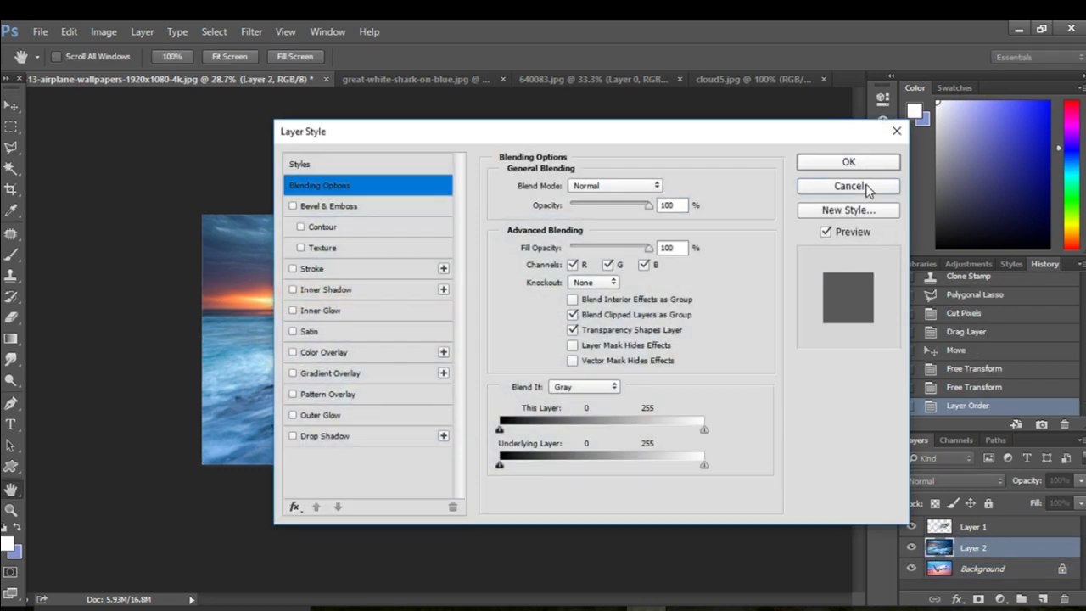
click(861, 186)
click(989, 529)
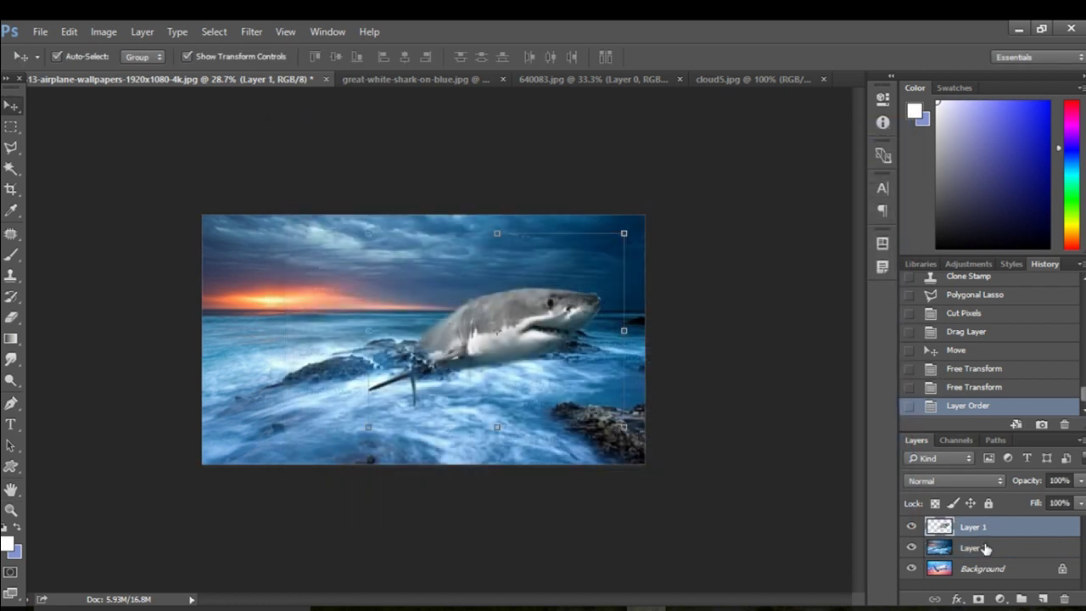
Step: Convert the airplane Background into Layer 0 and drag it above Layer 2
click(986, 549)
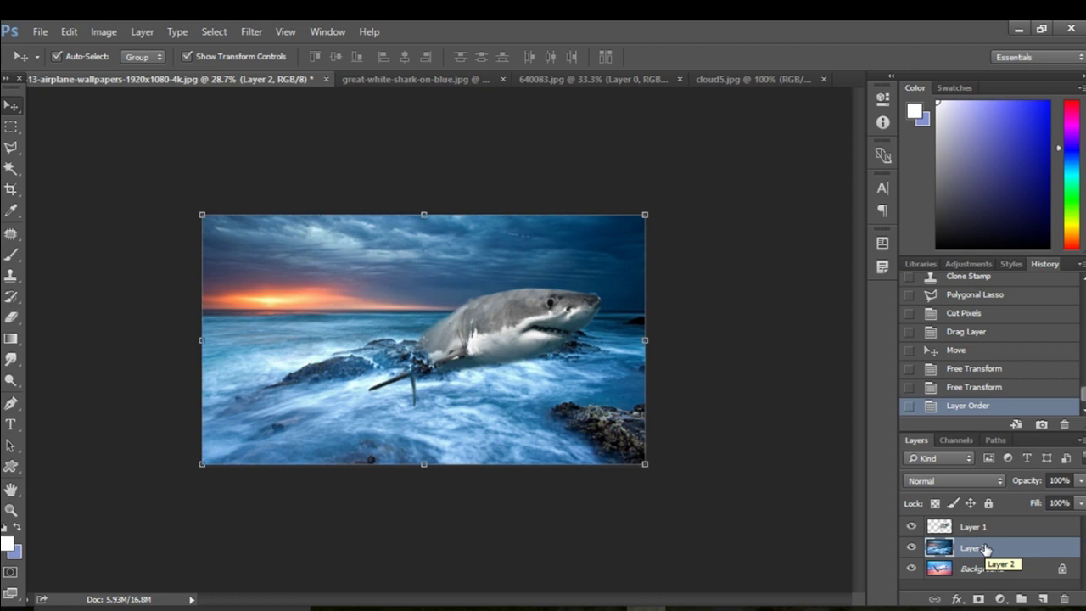
click(989, 569)
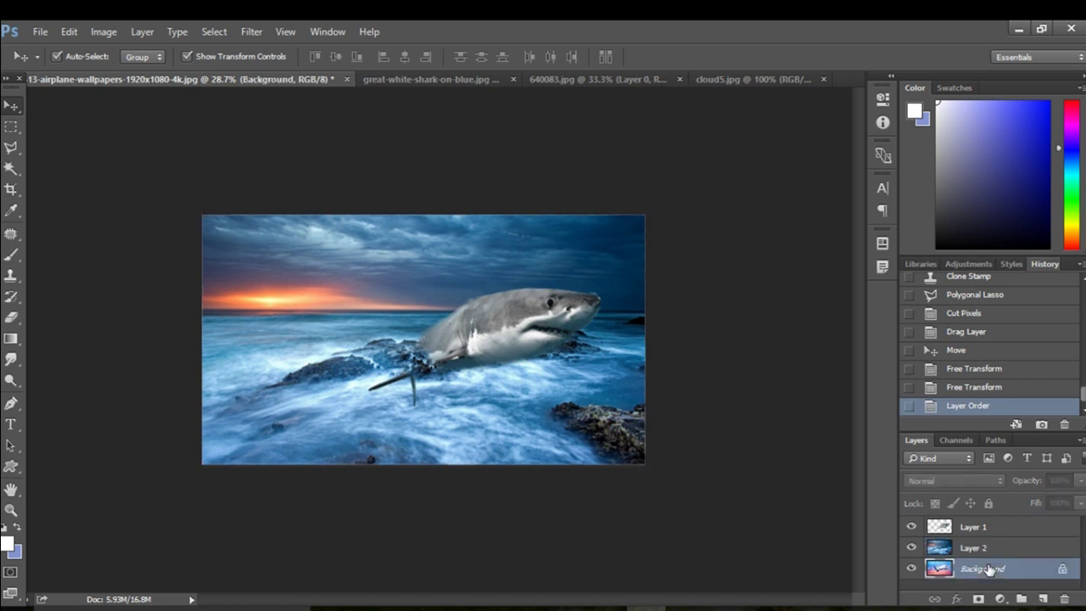
right_click(989, 569)
click(951, 388)
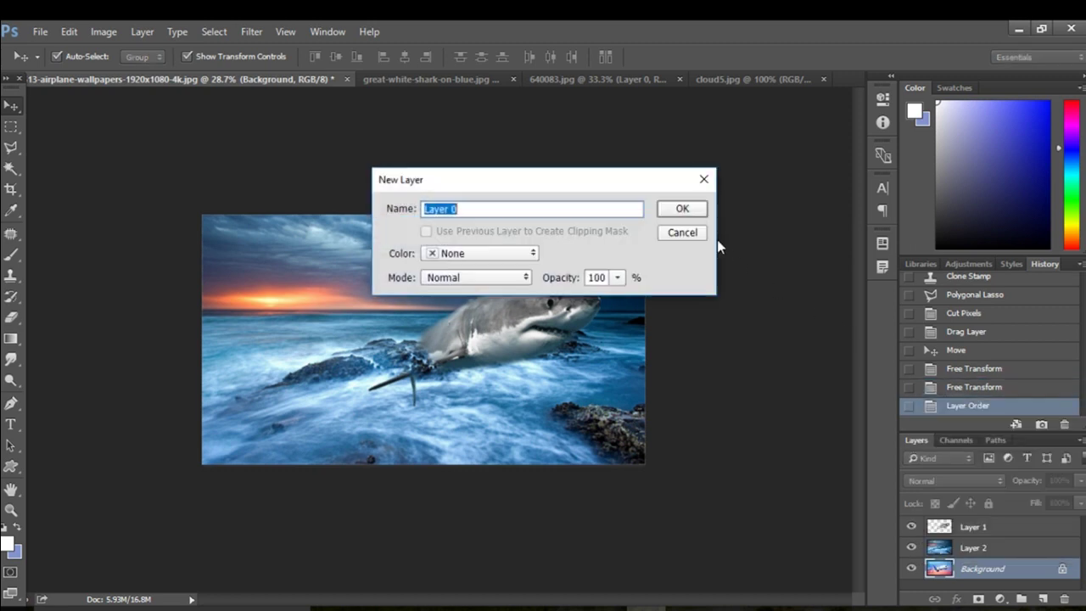
click(692, 211)
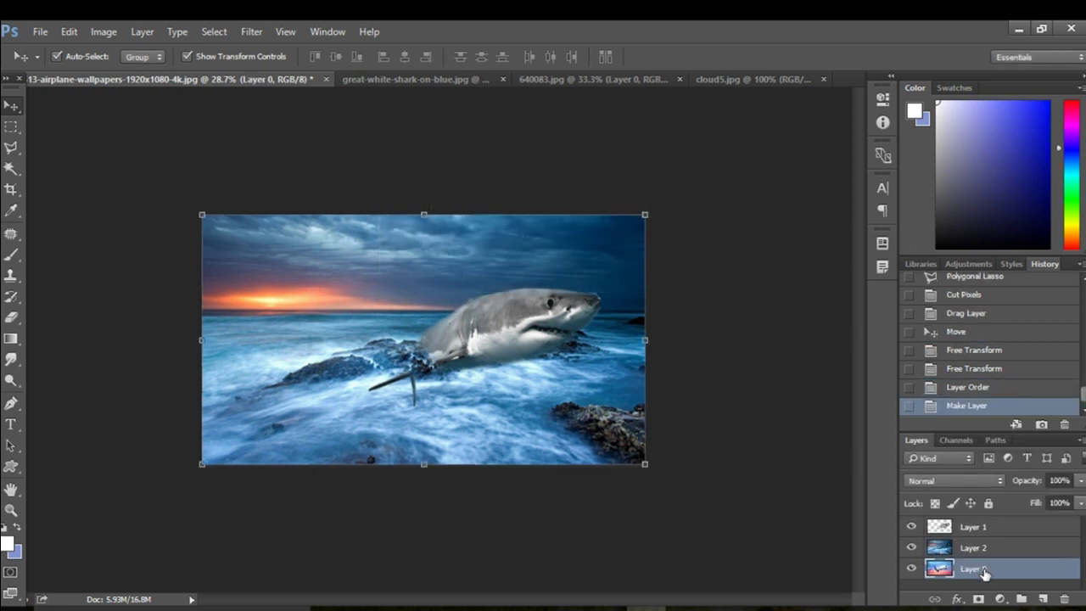
drag(984, 573, 975, 553)
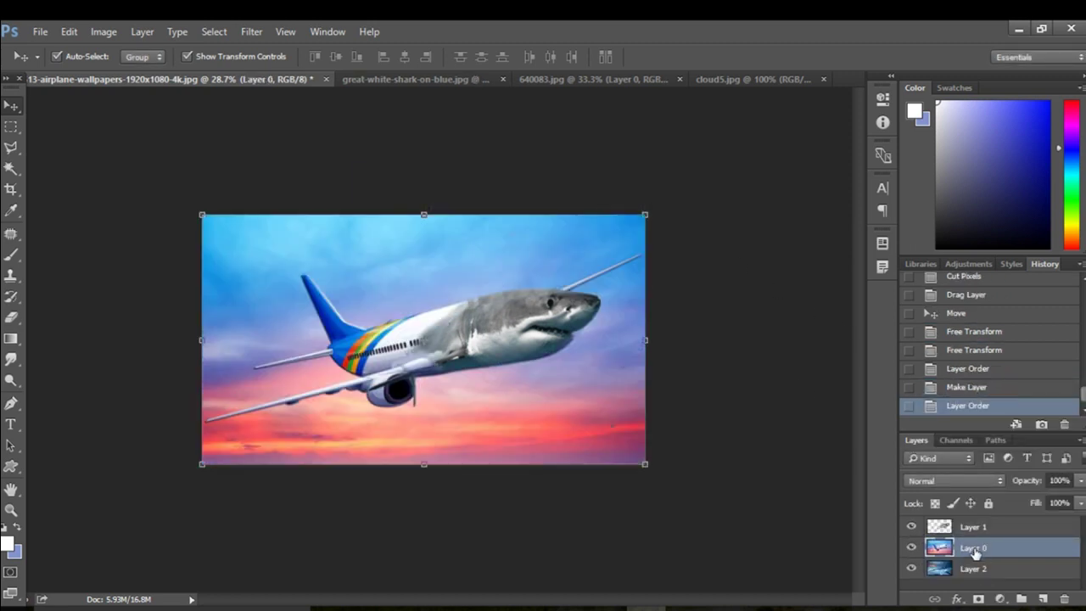
click(769, 543)
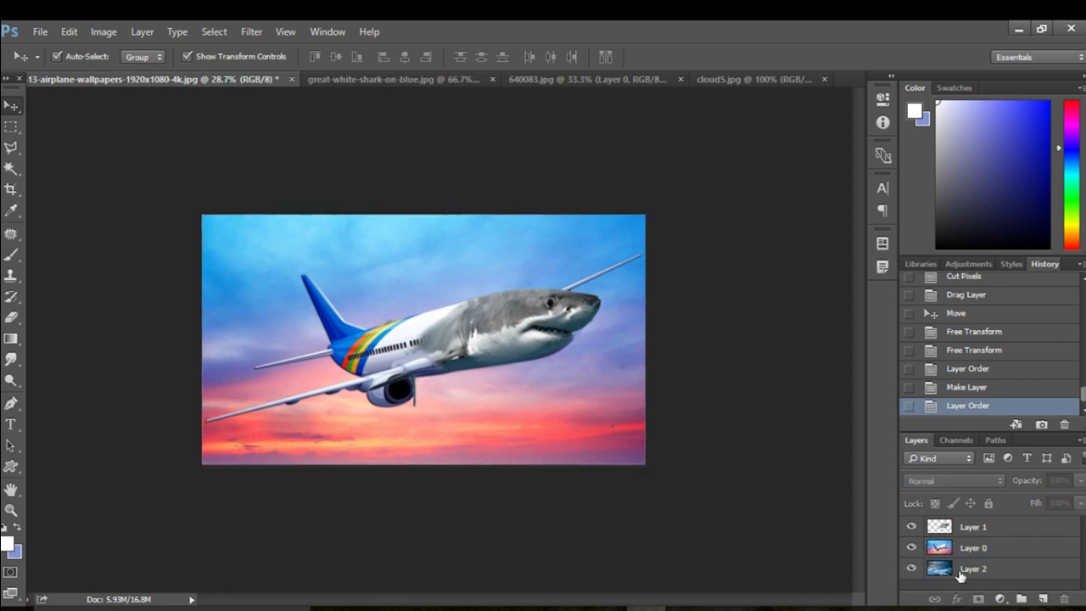
click(930, 574)
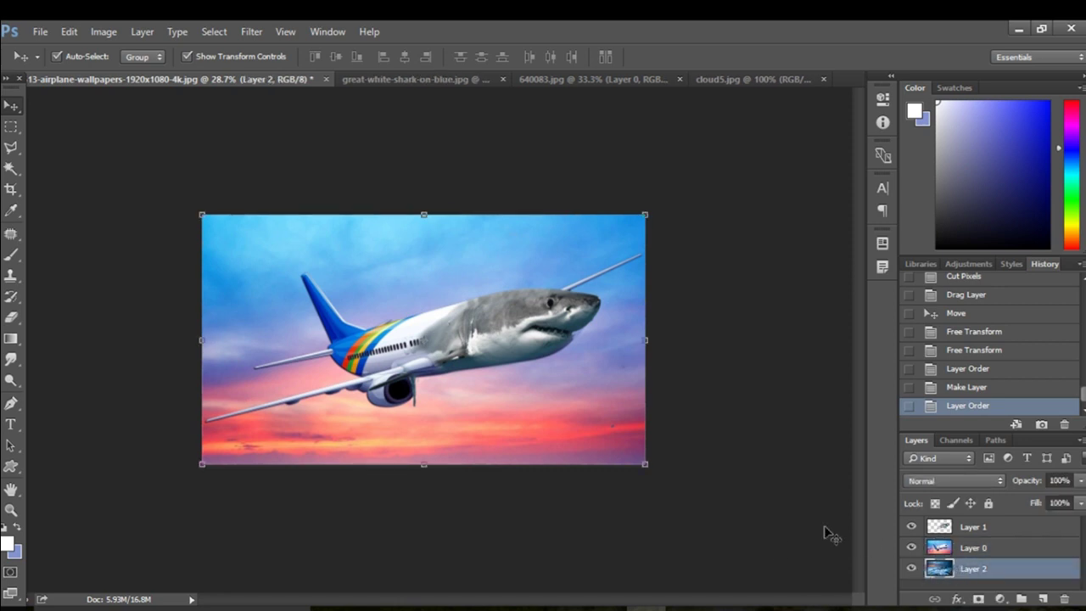
Step: Select the sky below the plane with the Quick Selection brush enlarged to 97 px
click(11, 169)
click(536, 414)
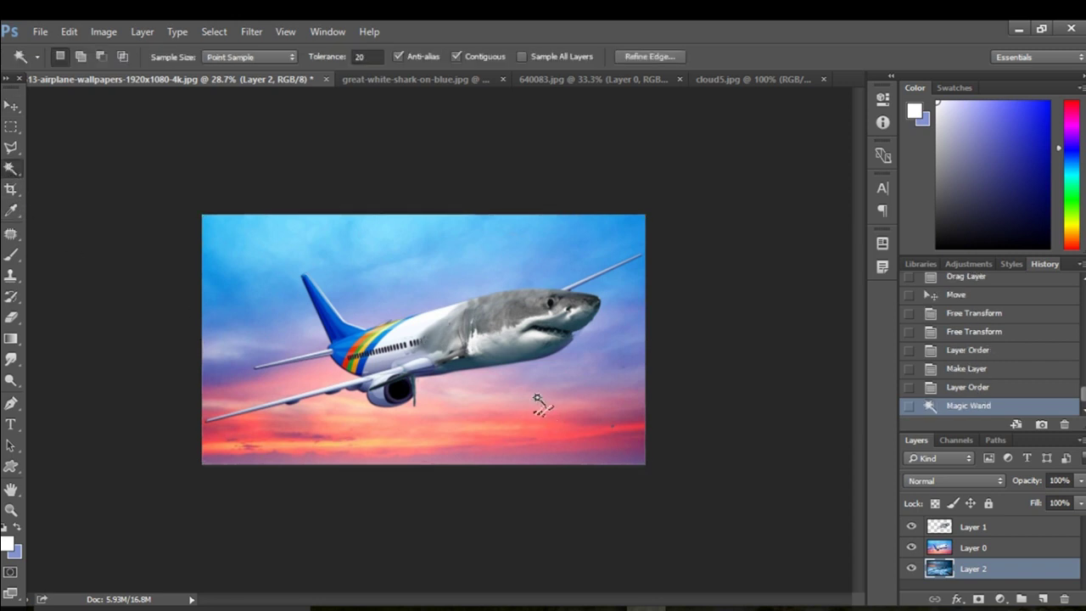
right_click(13, 169)
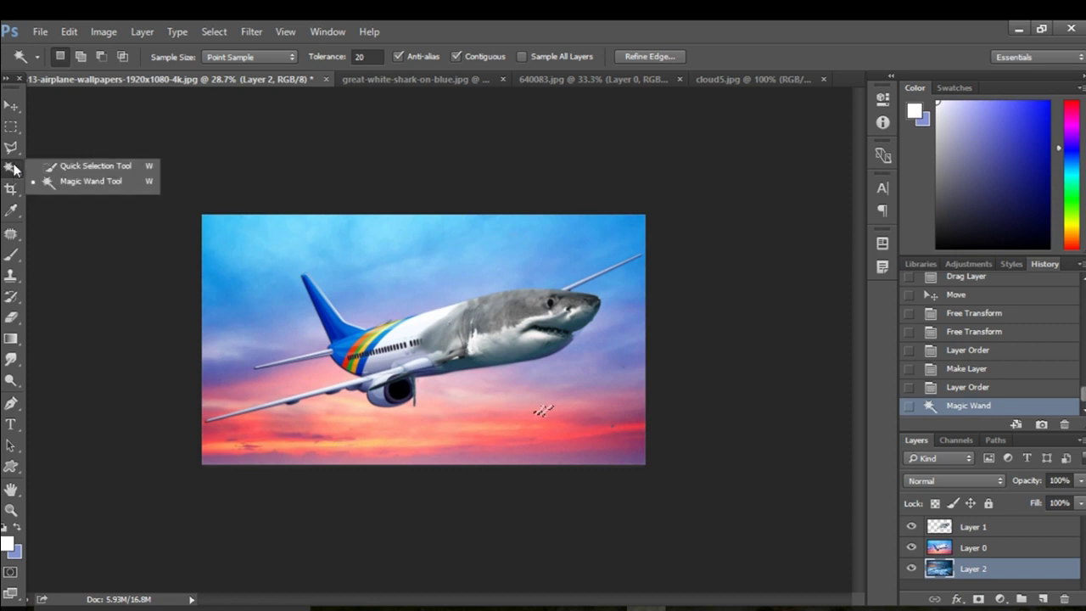
click(65, 169)
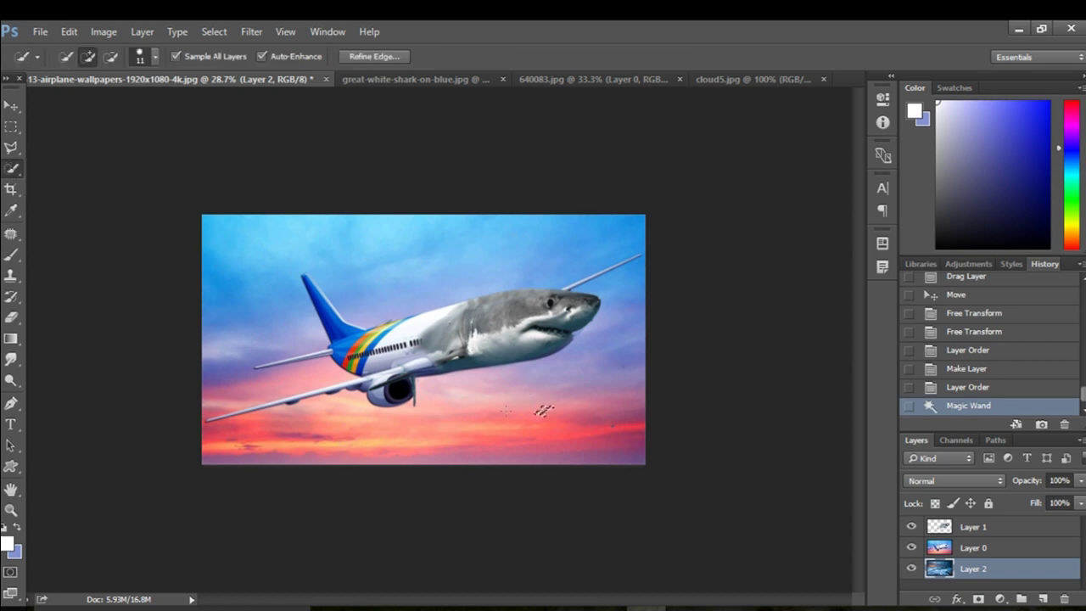
click(472, 410)
click(156, 59)
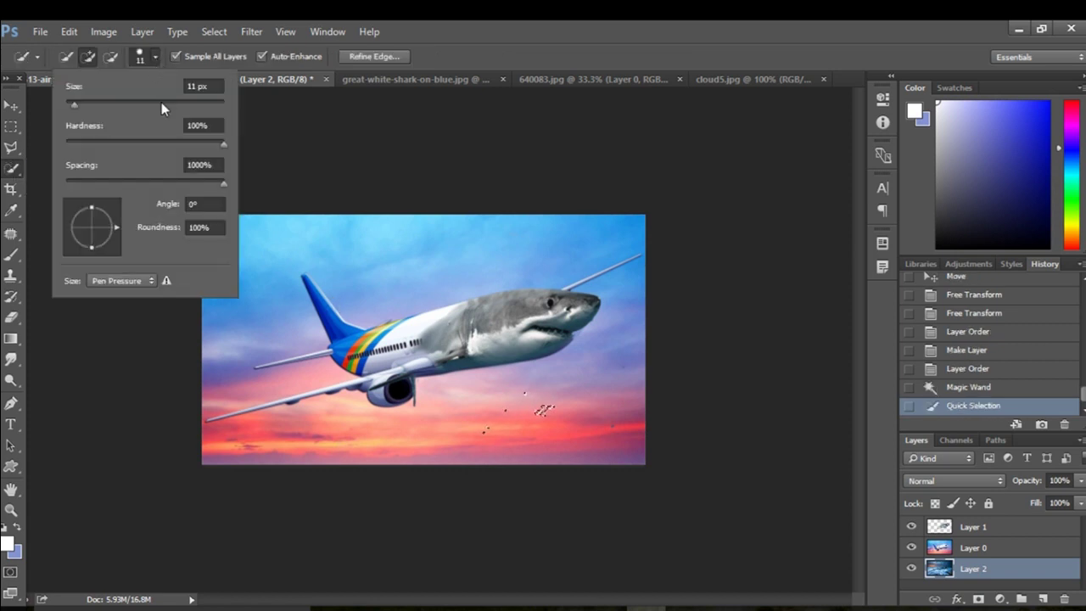
click(86, 102)
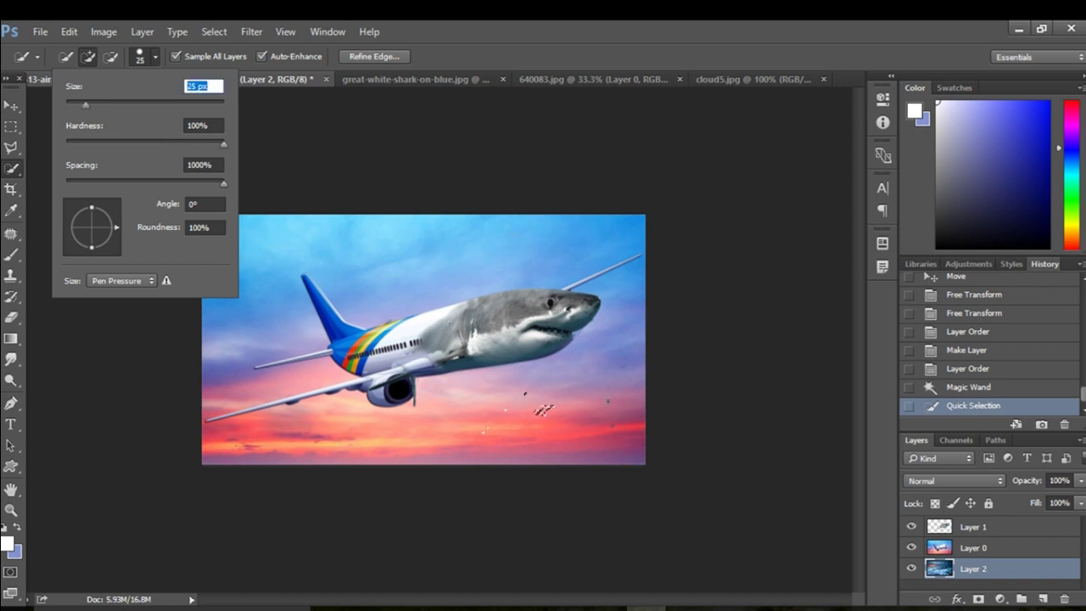
click(605, 395)
click(153, 57)
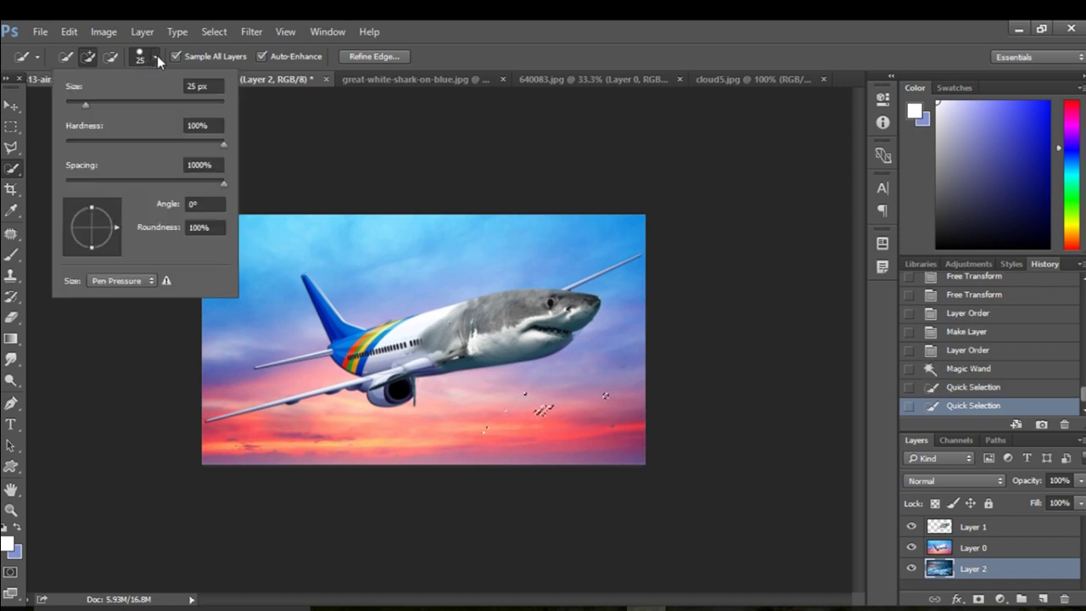
click(142, 103)
drag(568, 395, 552, 441)
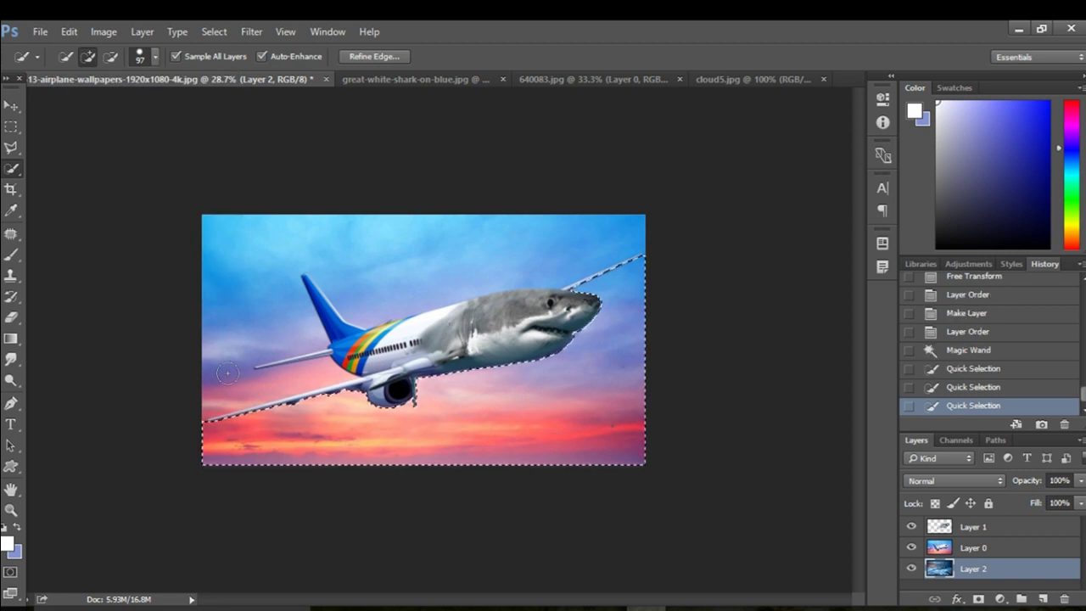
Step: Make Layer 0 active and cut the selected sky out of it
alt+scroll(312, 410, up, 3)
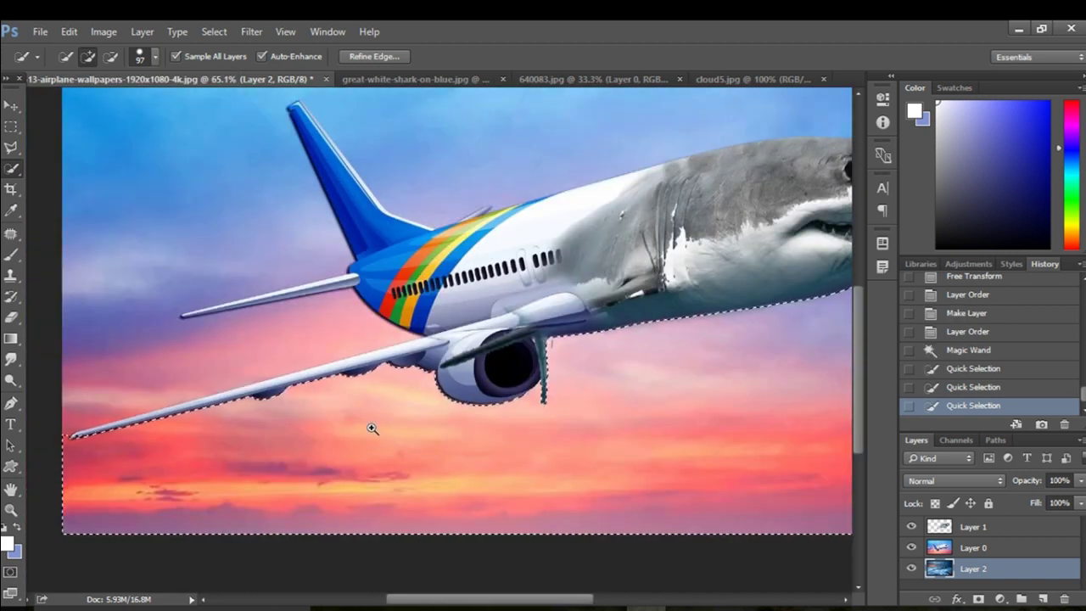
scroll(340, 430, down, 1)
scroll(331, 433, down, 1)
key(ctrl+x)
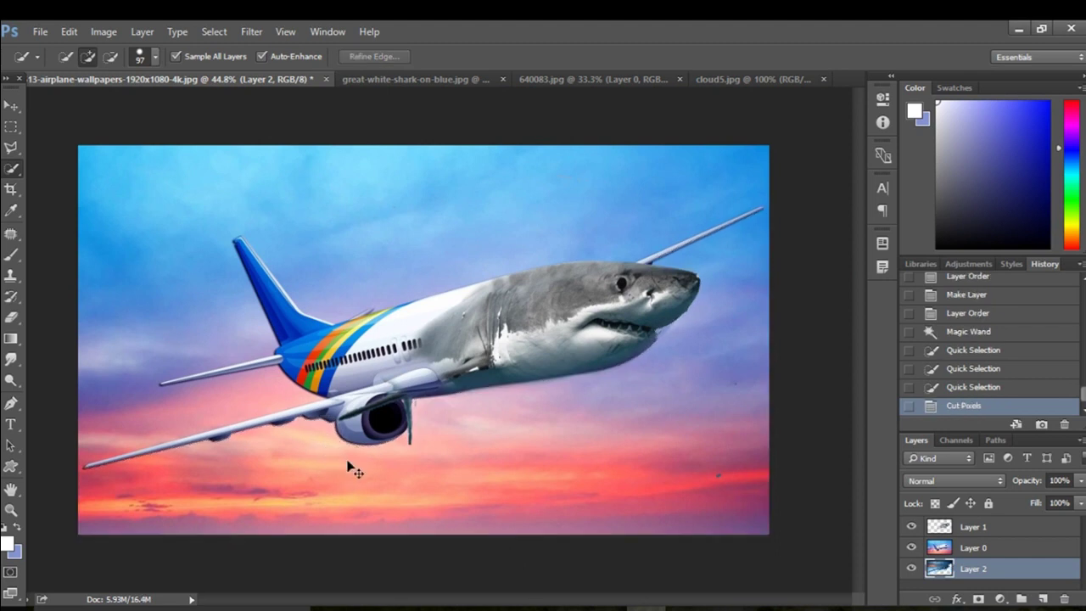
key(ctrl+z)
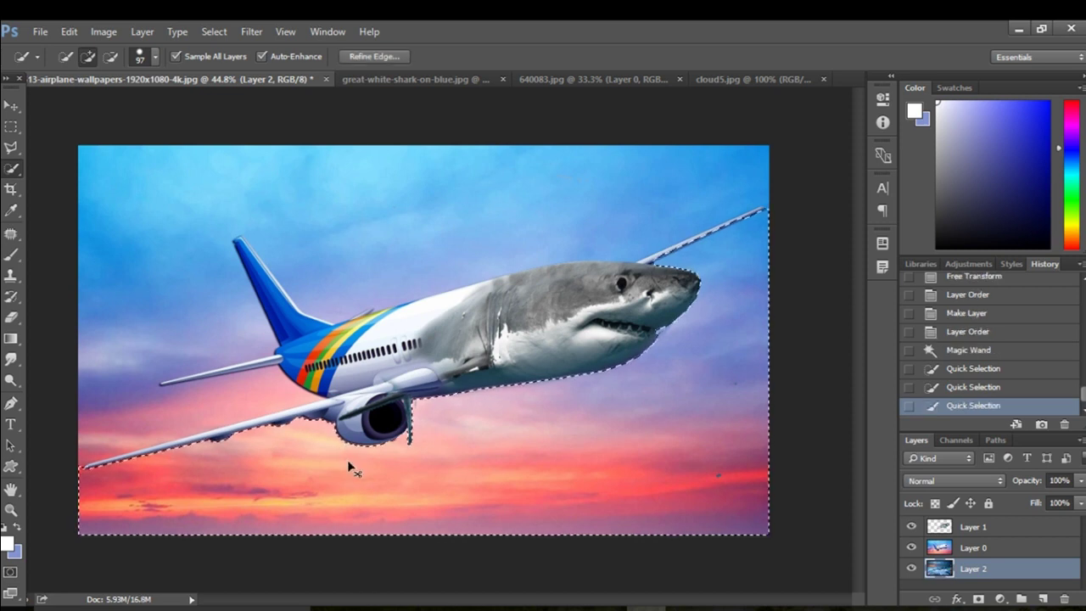
key(ctrl+z)
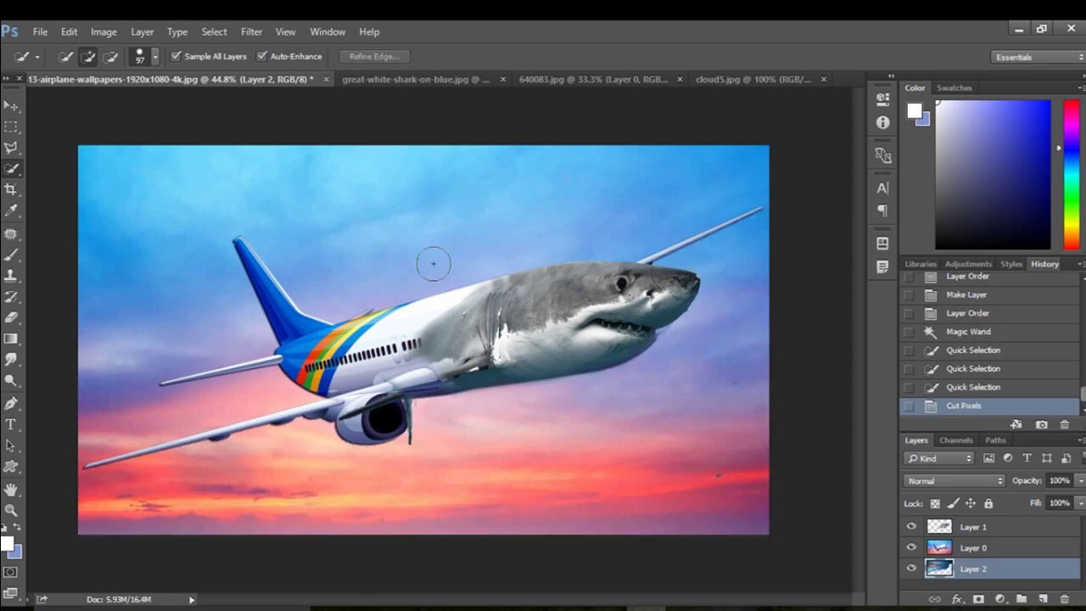
key(ctrl+minus)
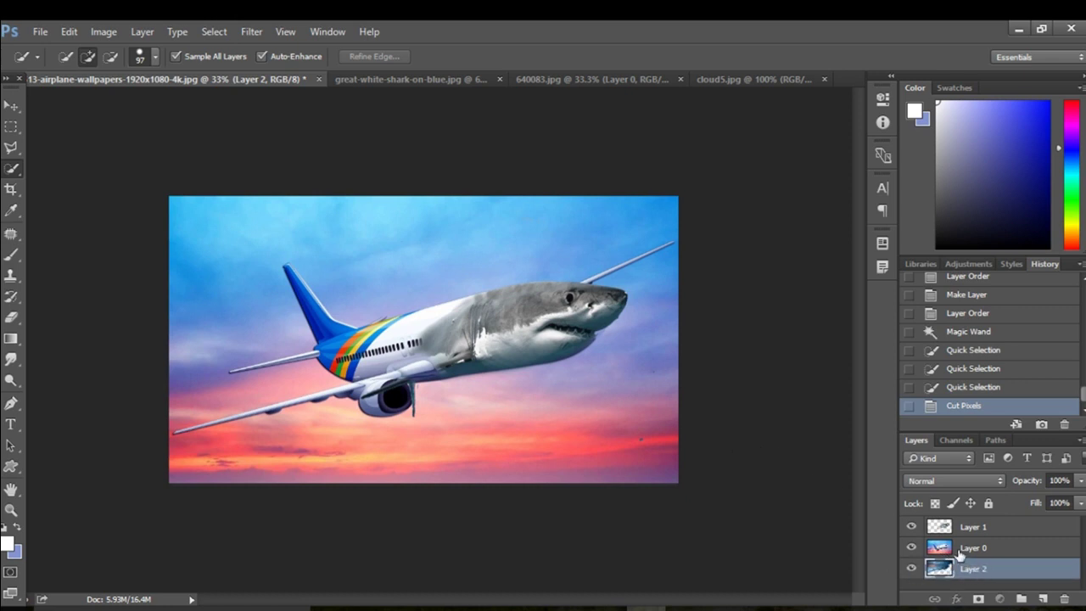
key(ctrl+z)
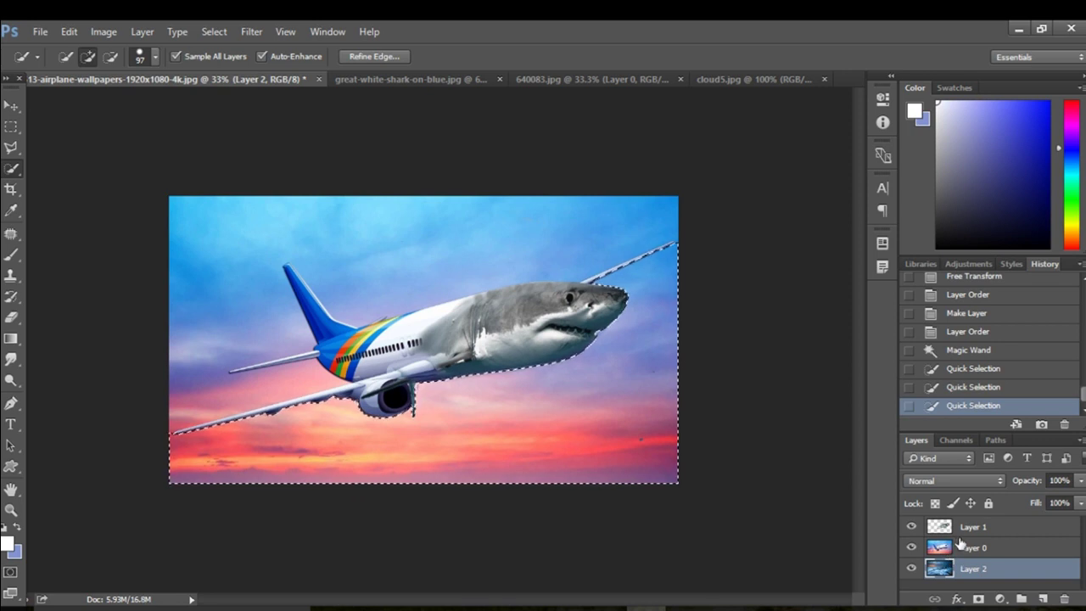
click(961, 546)
key(ctrl+x)
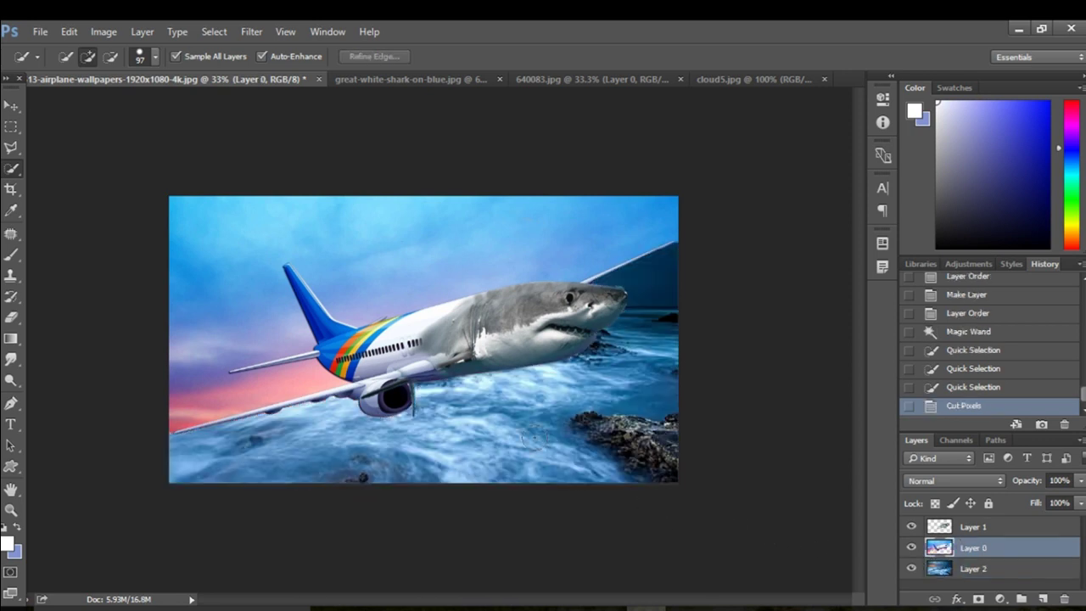
Step: Add the sky above and to the left of the plane to the selection
click(360, 294)
drag(386, 248, 446, 247)
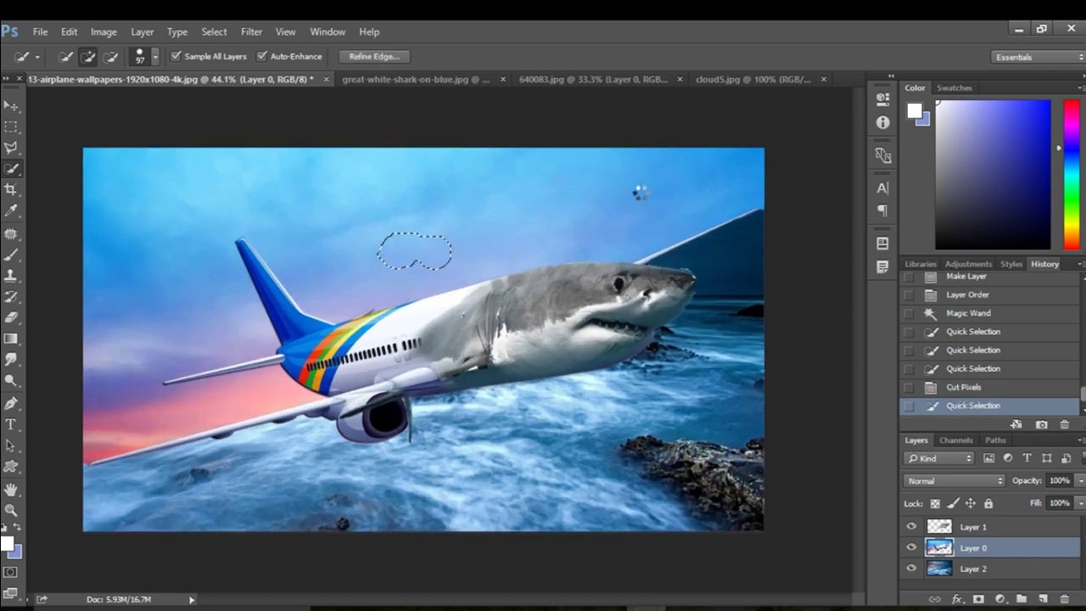
click(652, 195)
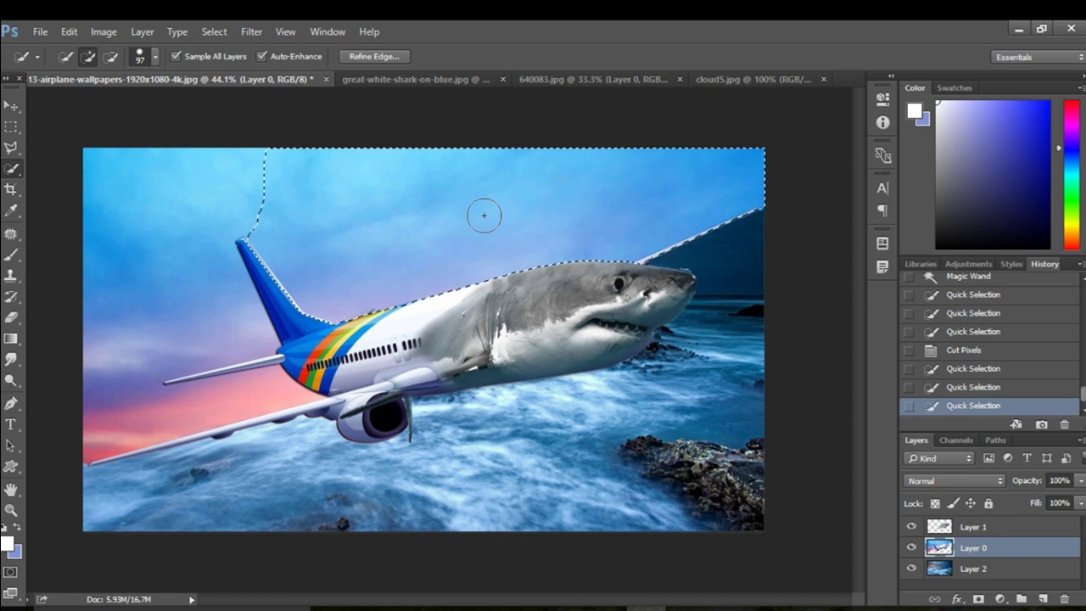
click(184, 222)
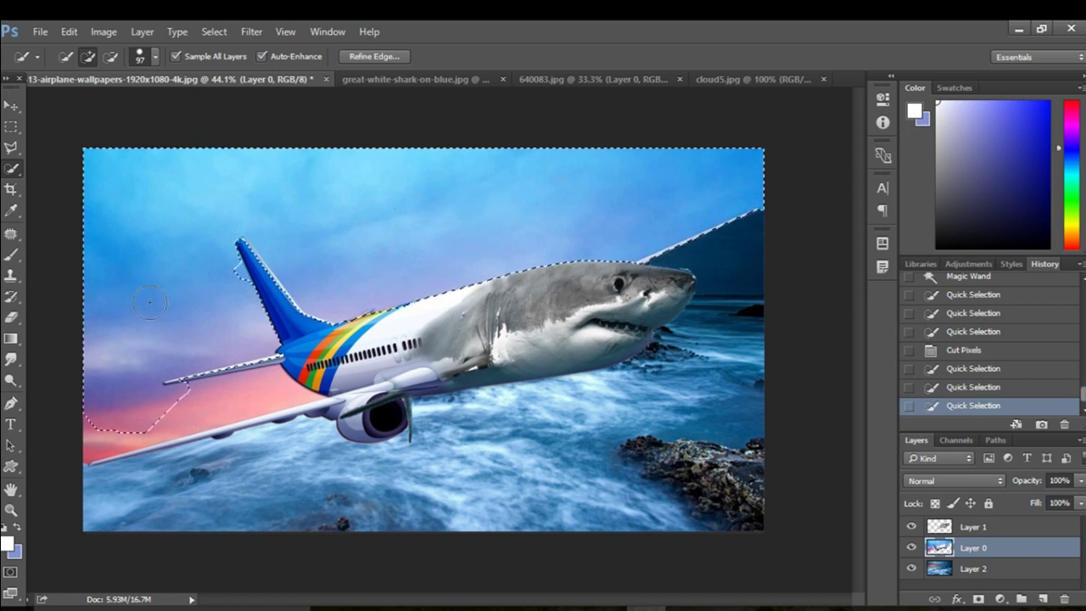
drag(149, 302, 170, 420)
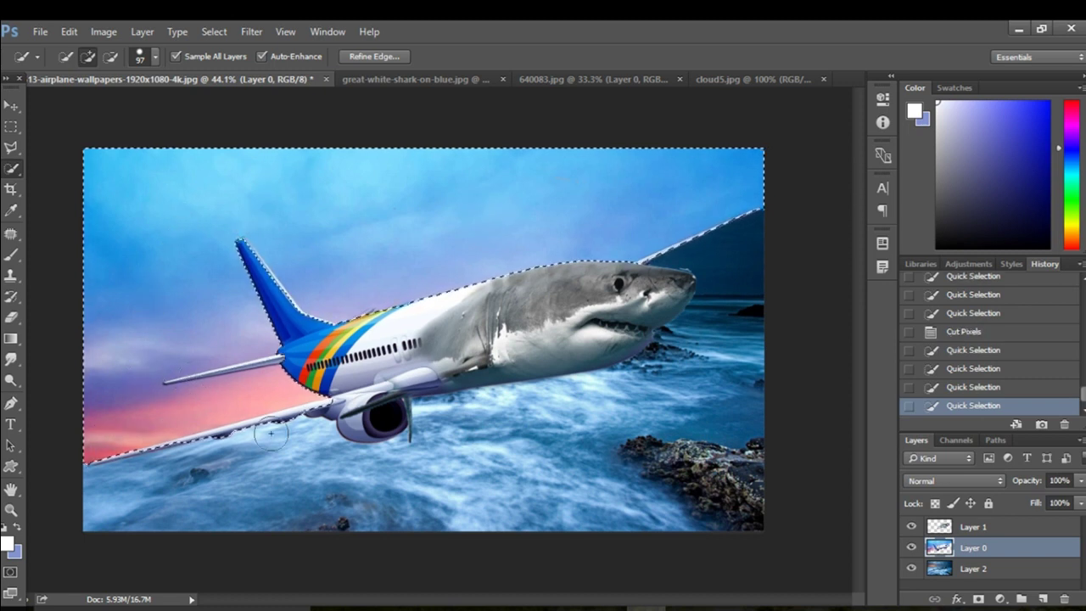
scroll(272, 434, up, 3)
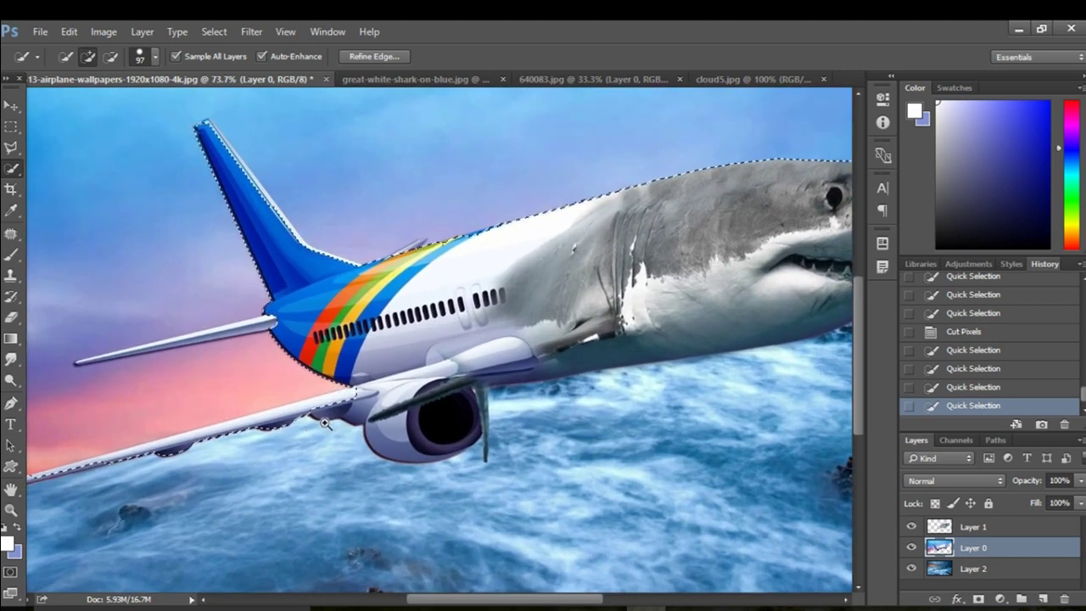
scroll(326, 423, up, 1)
scroll(340, 420, up, 1)
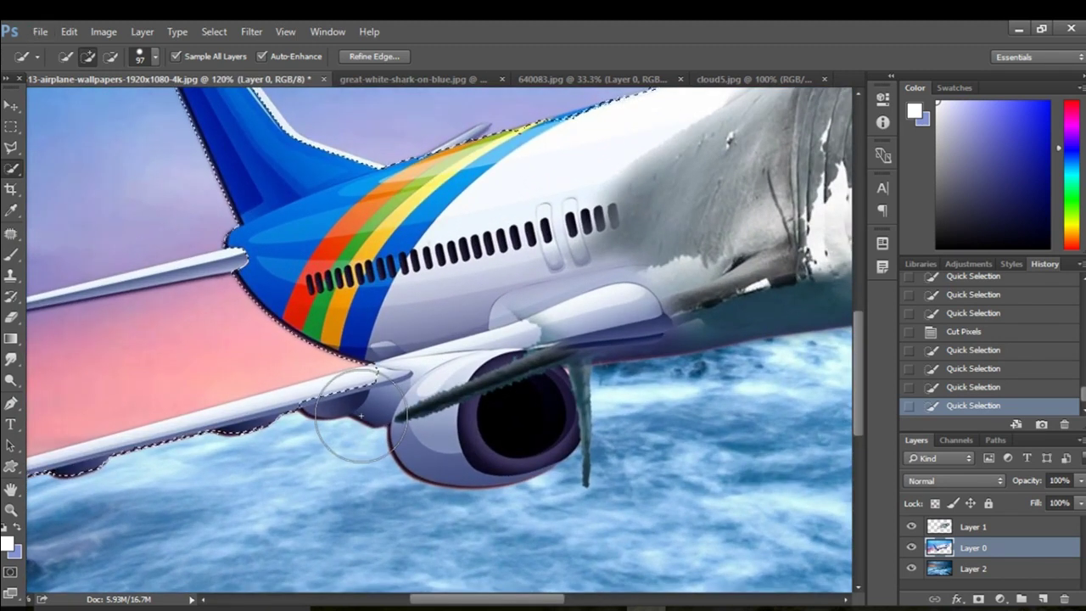
Step: Subtract the areas under and along the wing from the selection
drag(351, 424, 119, 450)
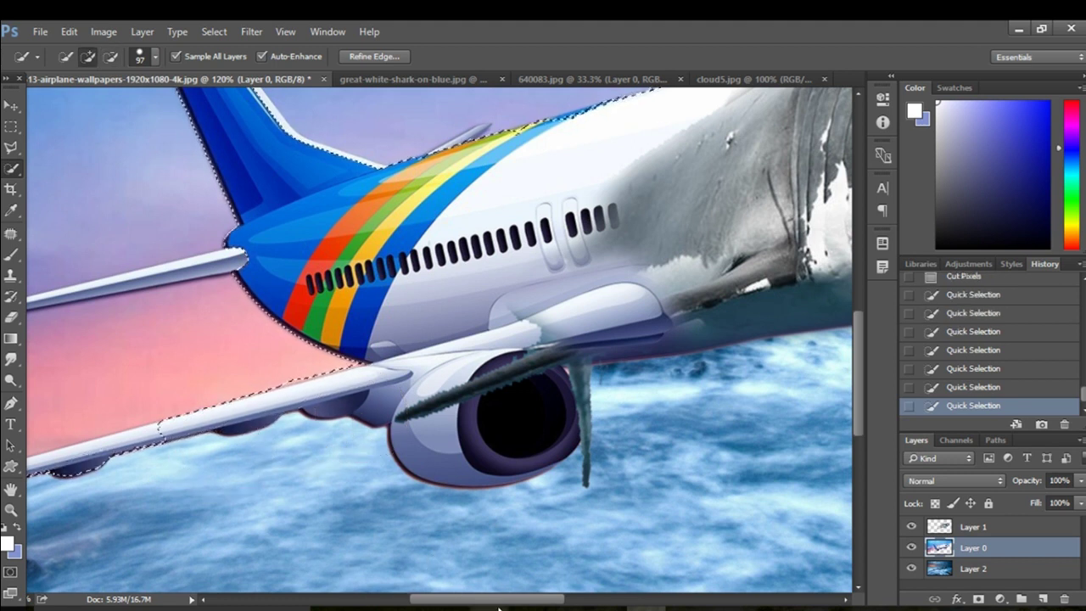
drag(499, 606, 365, 603)
key(alt)
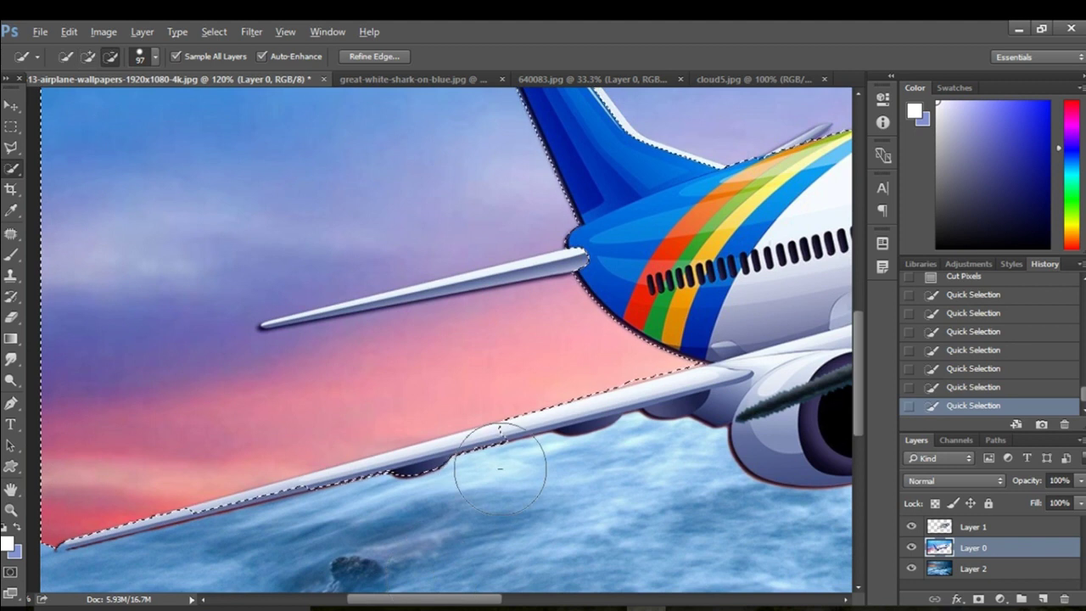
drag(500, 468, 416, 491)
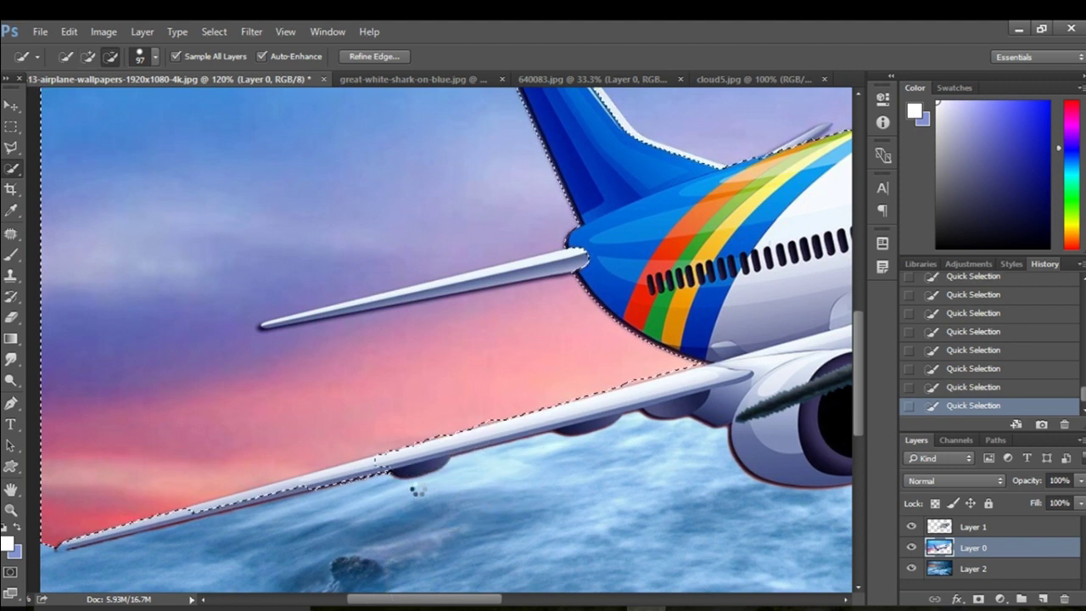
drag(357, 509, 248, 536)
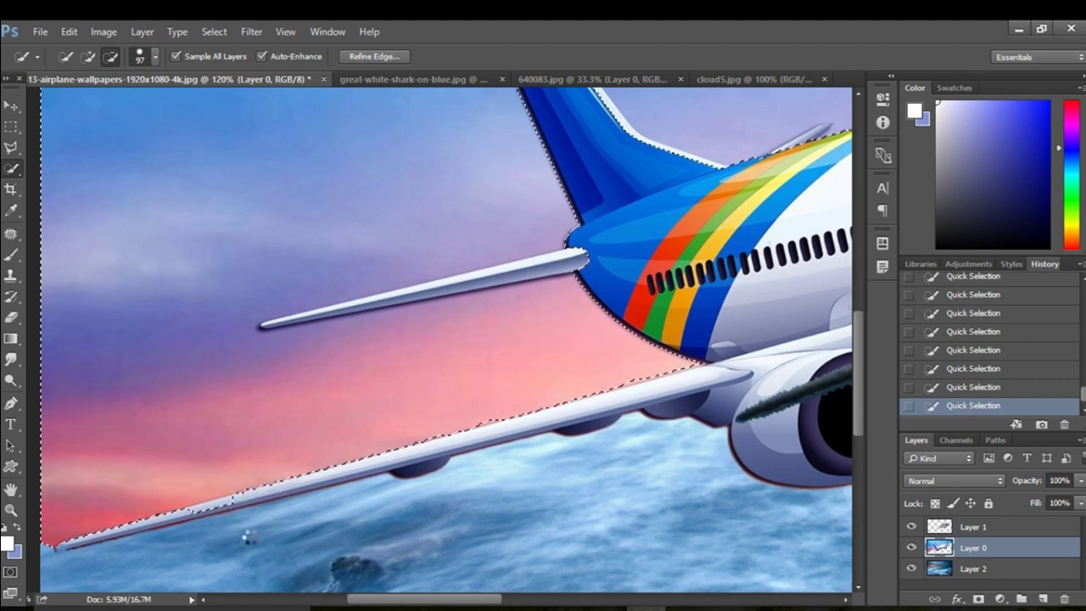
key(alt)
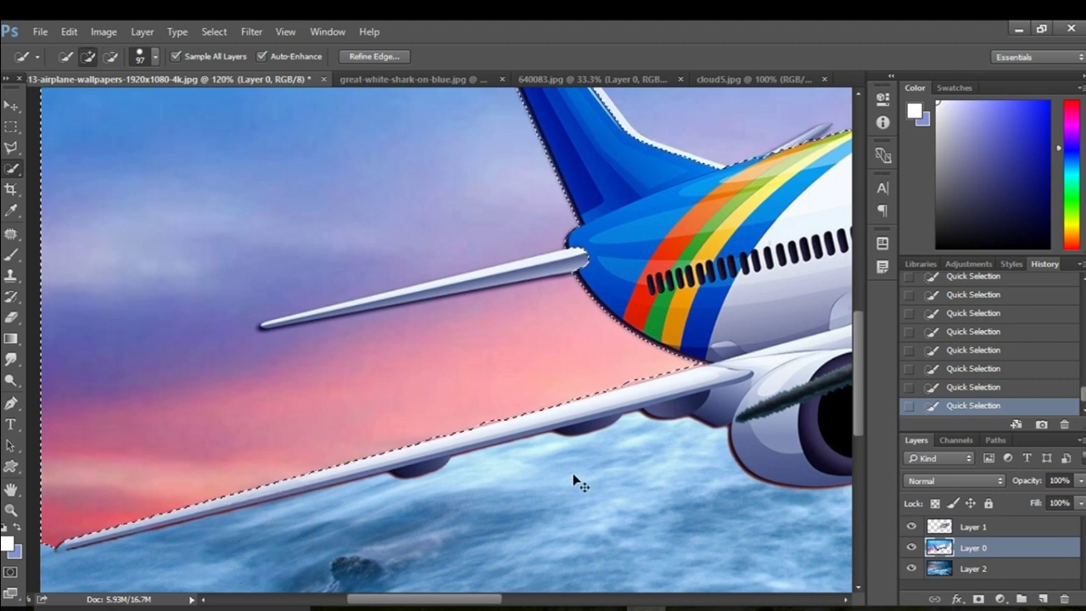
scroll(568, 462, down, 3)
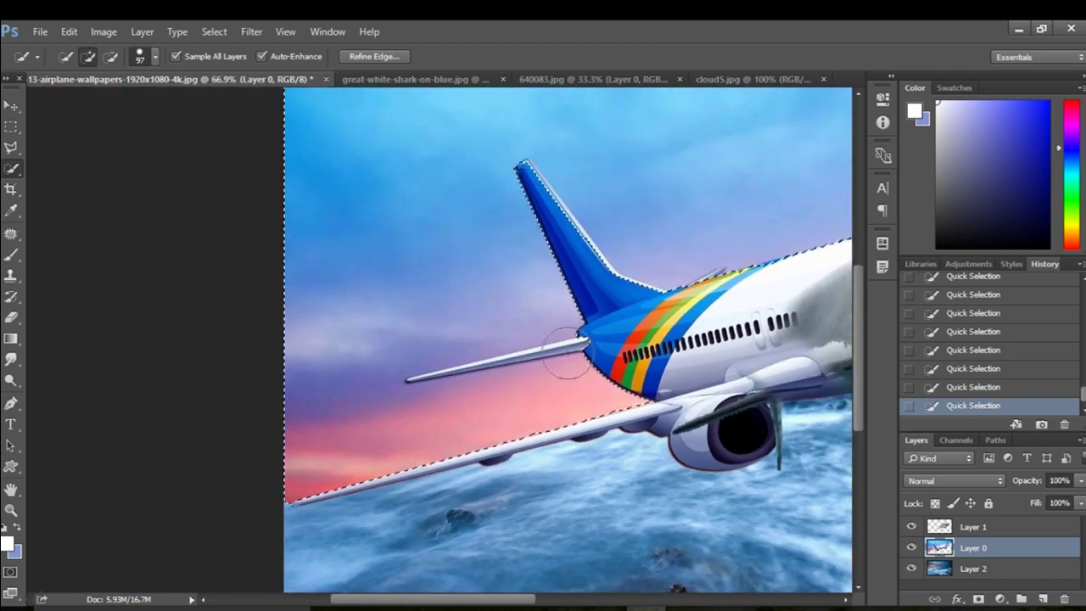
Step: Add the sky between the stabilizer and wing to the selection
click(566, 350)
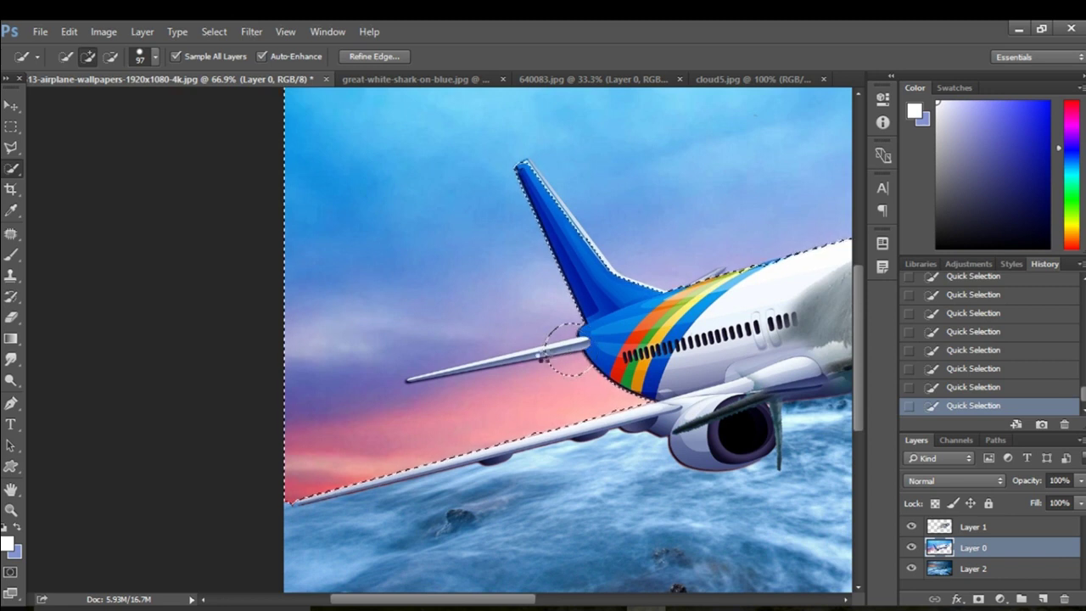
mouse_move(566, 349)
mouse_down()
mouse_move(546, 339)
mouse_move(489, 369)
mouse_move(422, 382)
mouse_move(459, 392)
mouse_up()
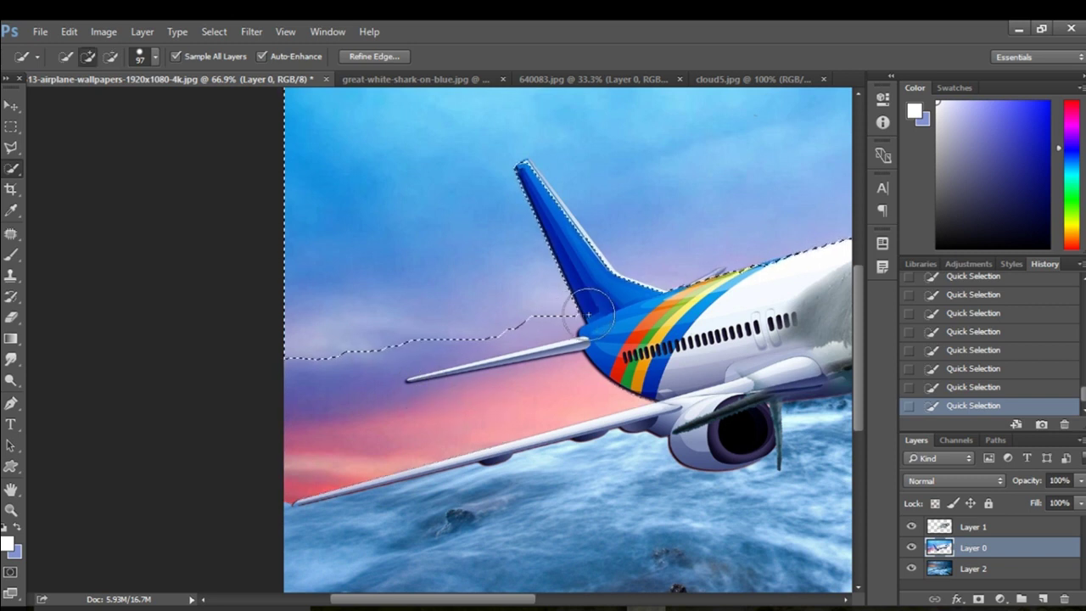
scroll(589, 315, up, 3)
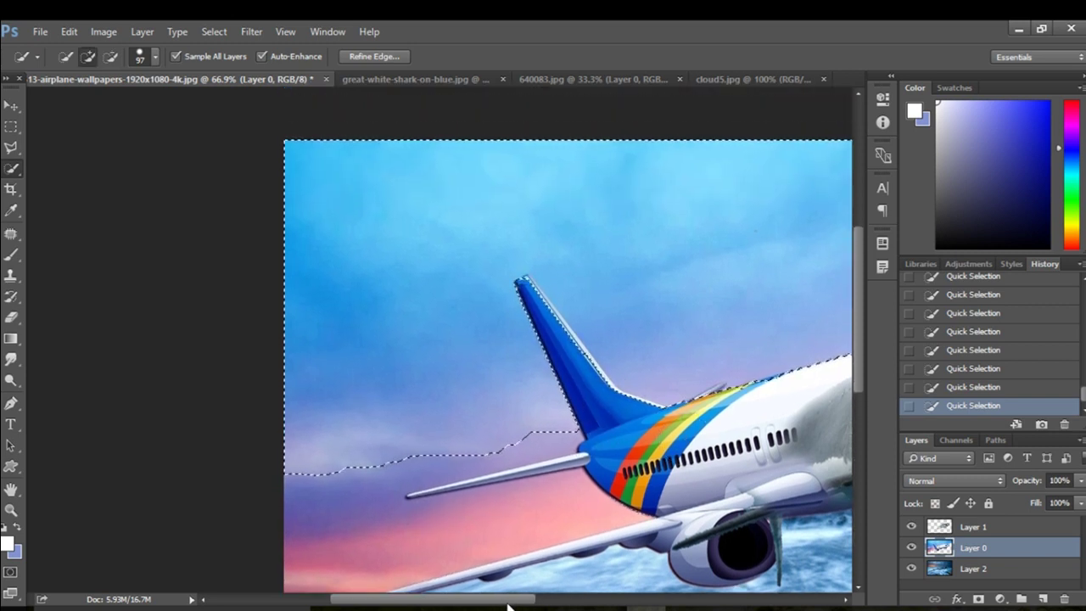
drag(521, 599, 563, 599)
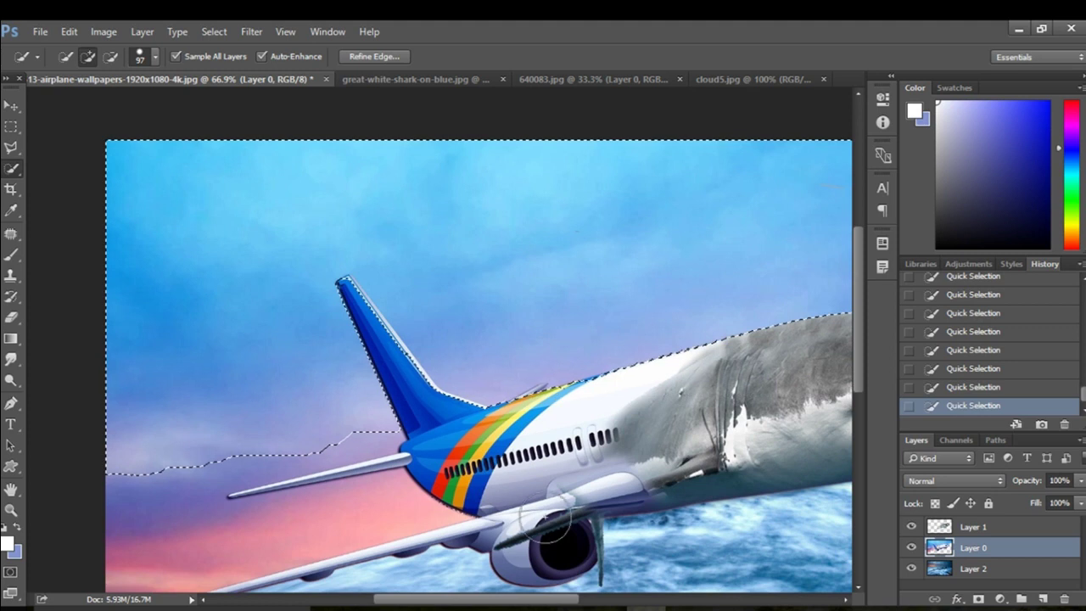
click(508, 364)
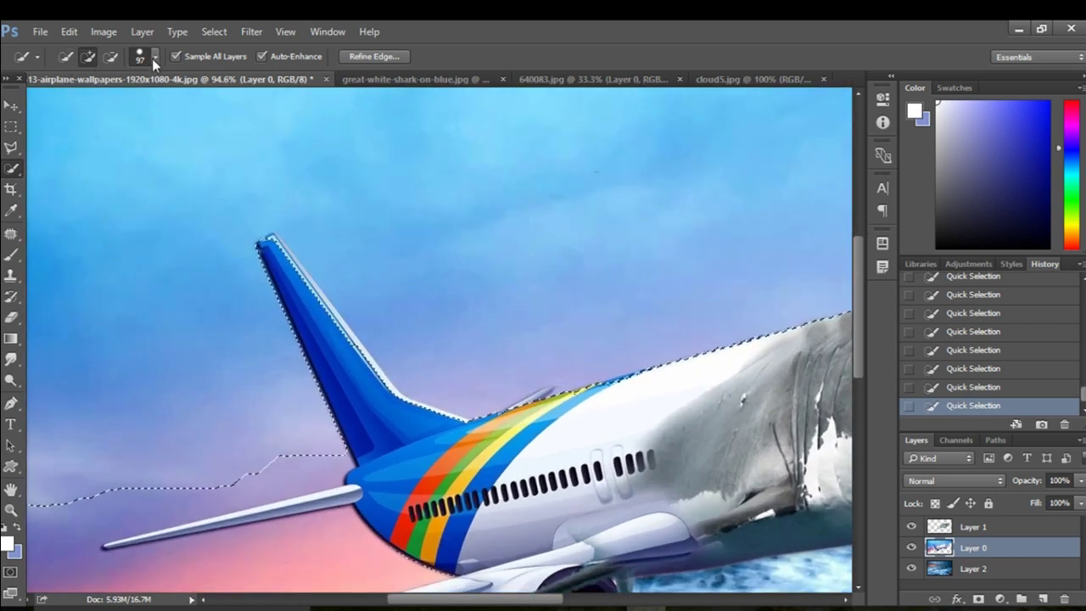
Step: Shrink the brush to 17 px and subtract the fuselage's top edge from the selection
click(152, 59)
drag(106, 103, 79, 104)
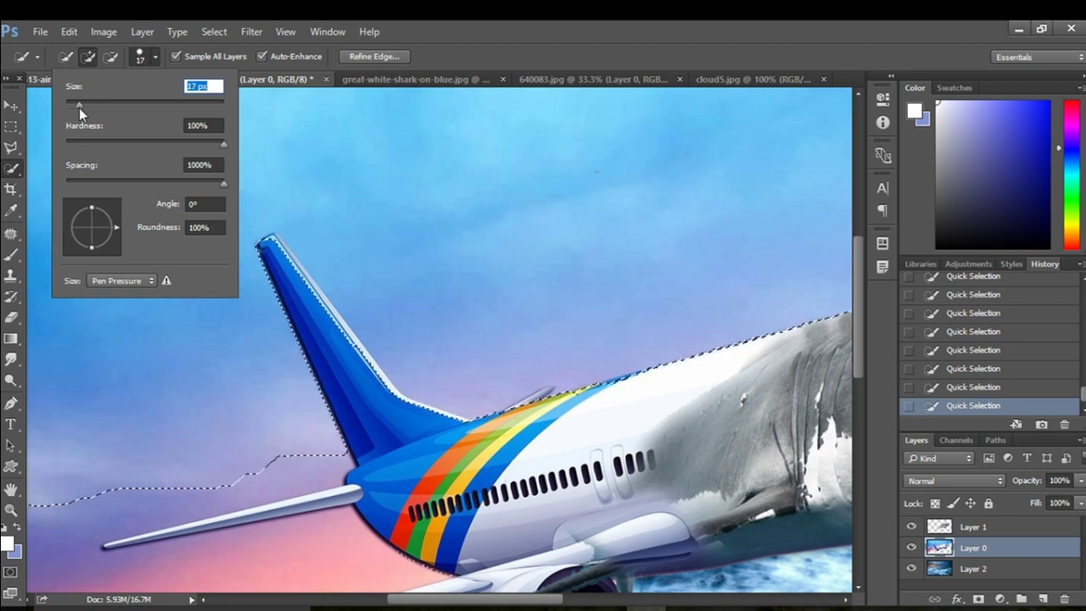
key(alt)
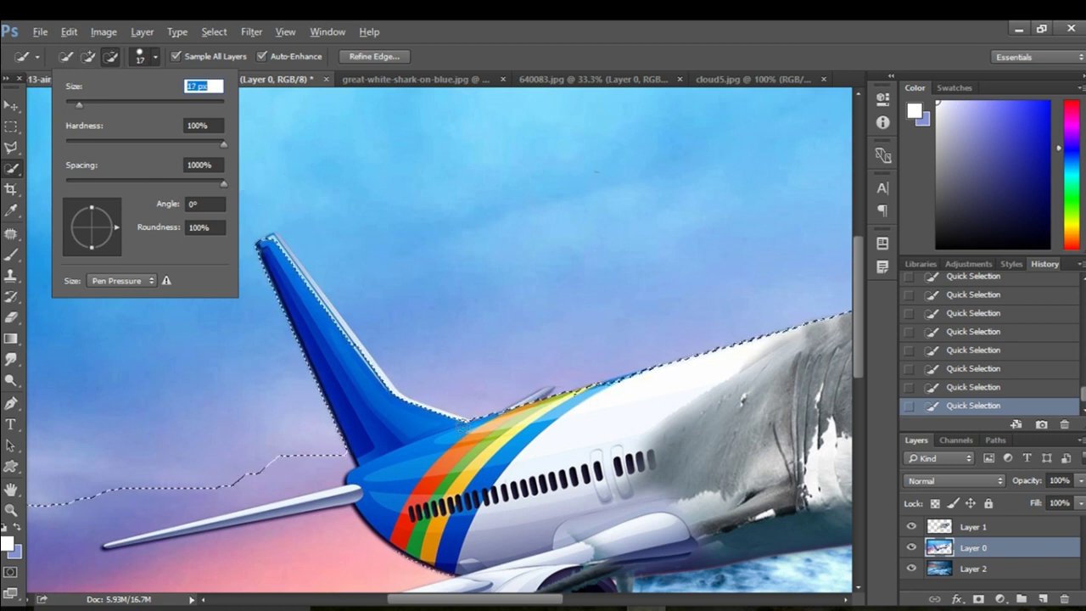
alt+click(441, 425)
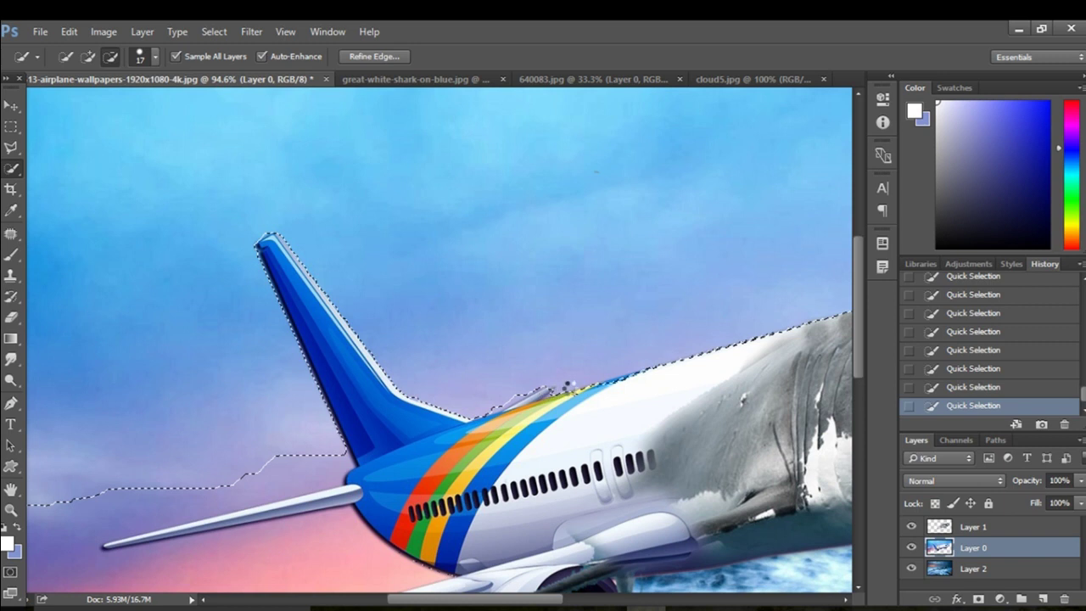
key(alt)
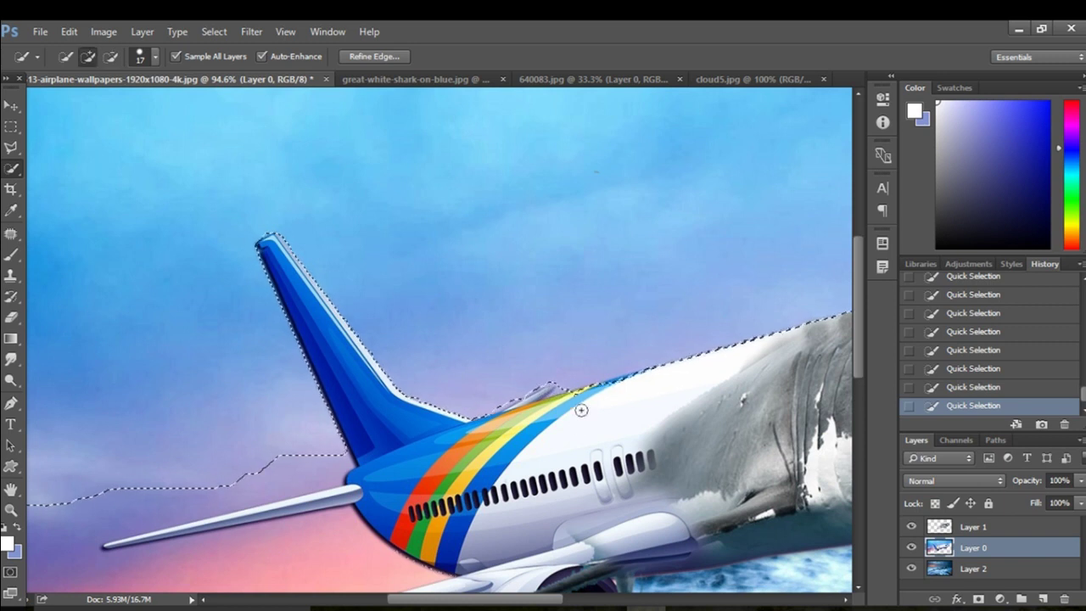
key(alt)
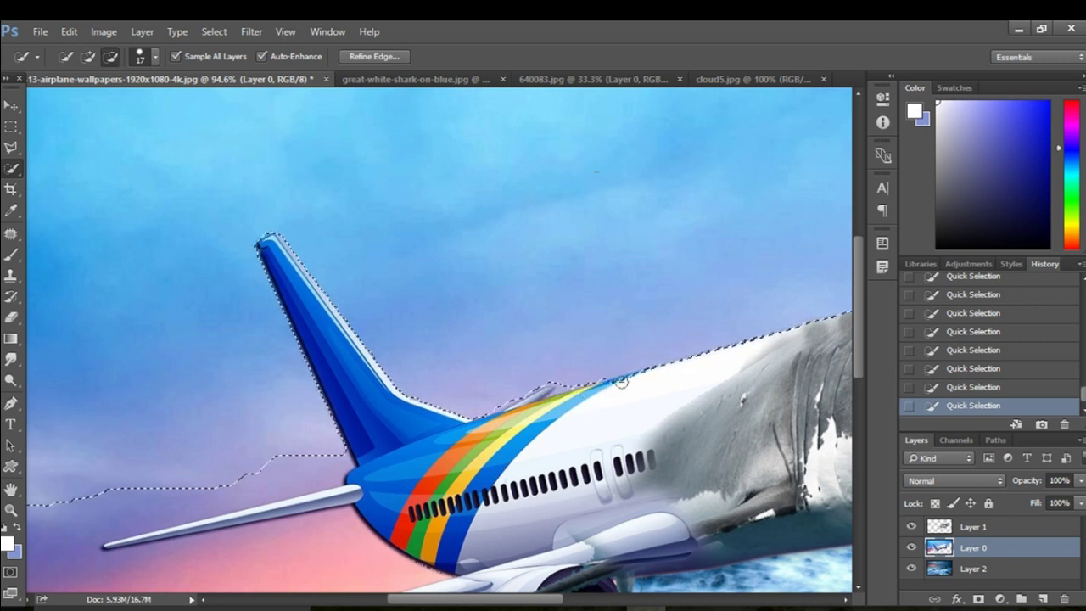
drag(620, 387, 633, 381)
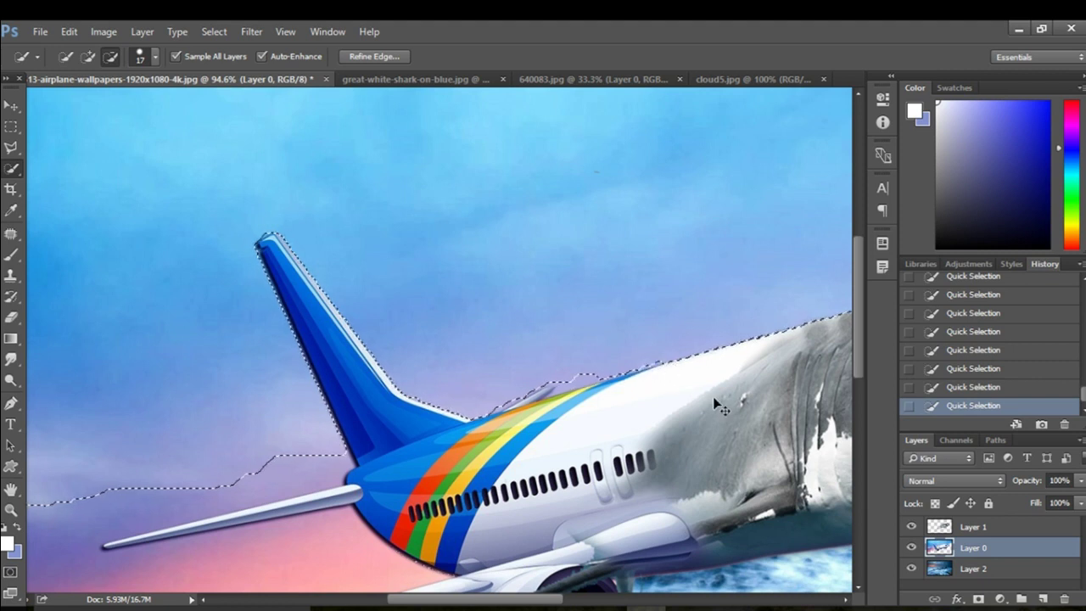
scroll(662, 371, down, 5)
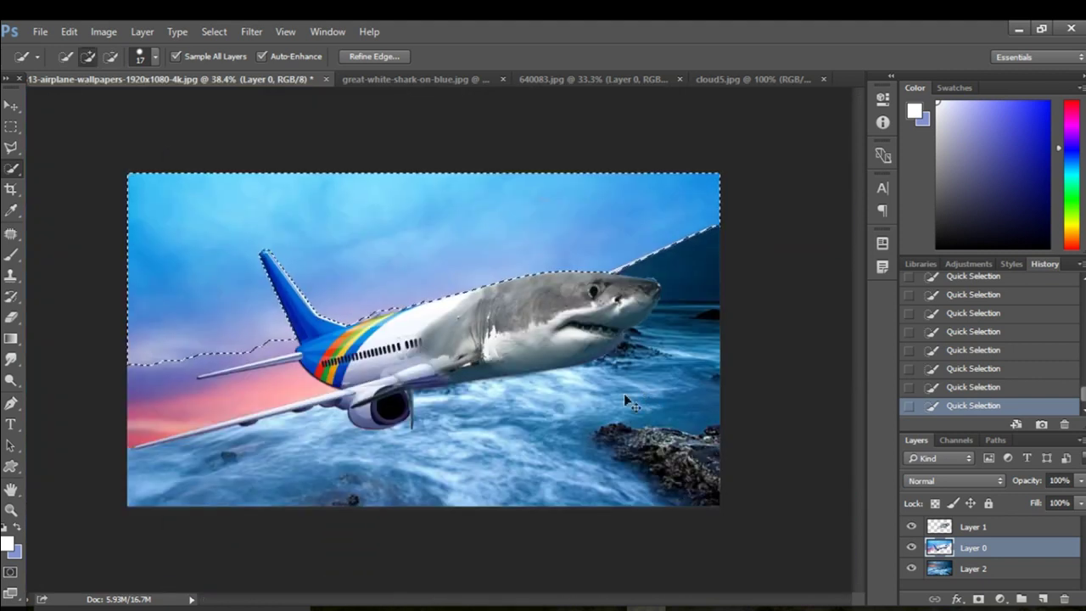
Step: Cut the selected pink sky from Layer 0, undoing an oversized follow-up selection
key(ctrl+x)
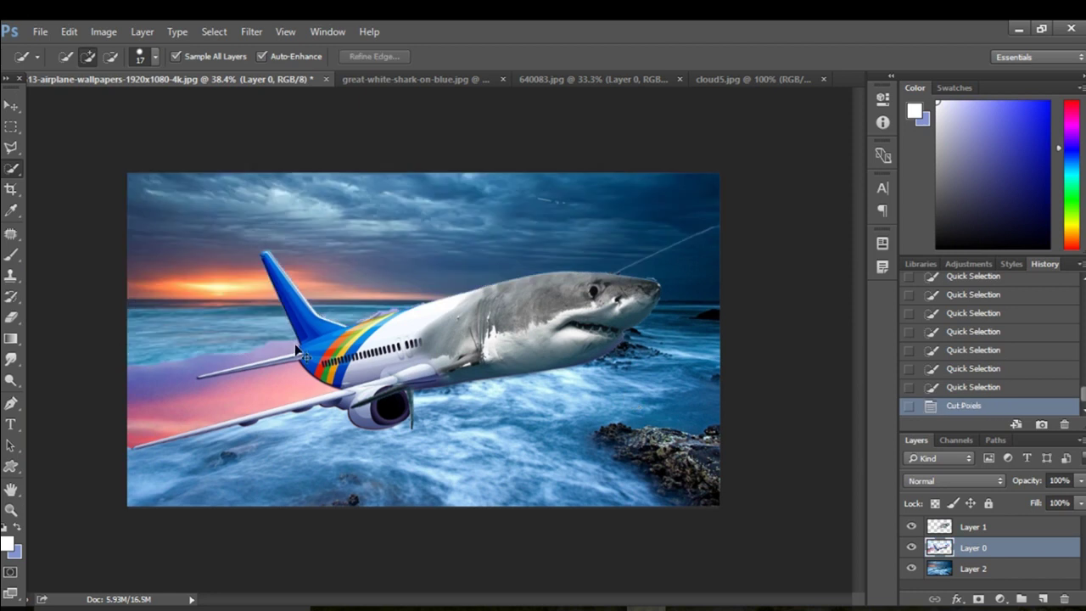
scroll(298, 351, up, 2)
click(207, 408)
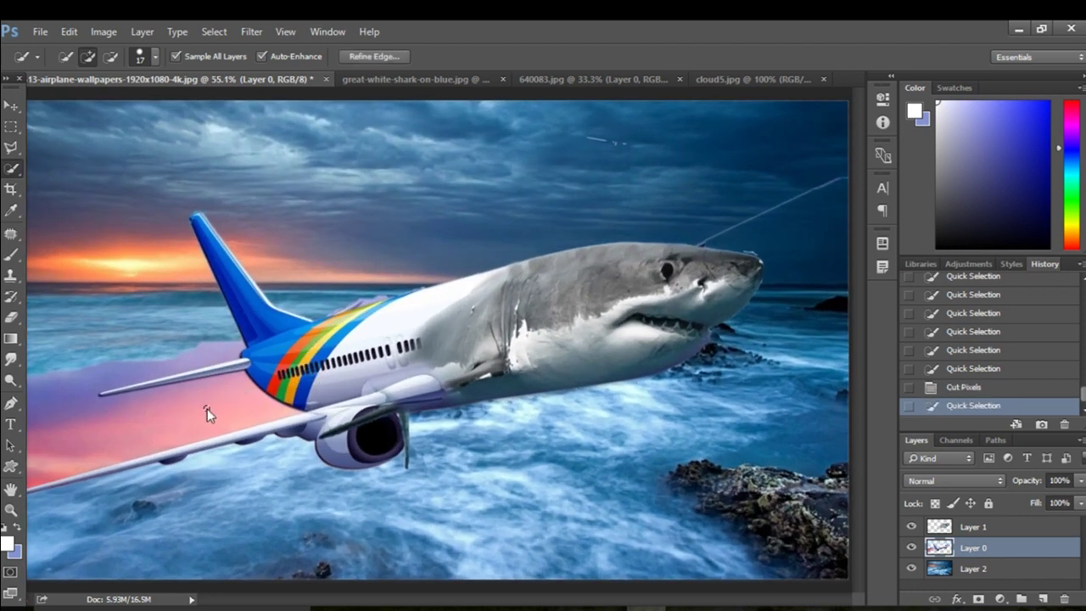
drag(185, 412, 132, 420)
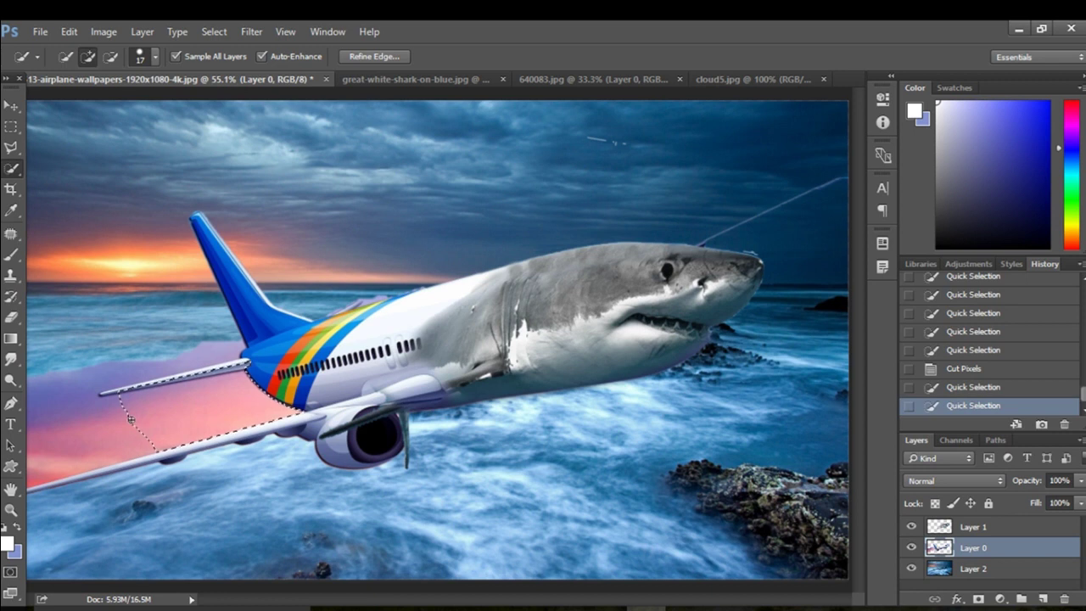
key(ctrl+z)
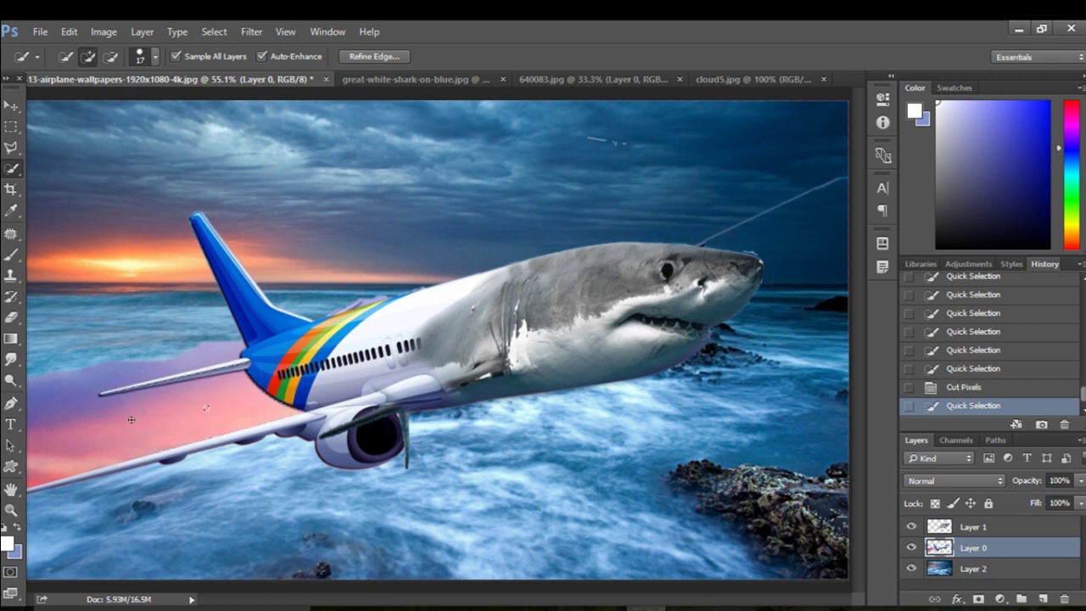
Step: With the Magic Wand, cut leftover pink sky patches beside and below the wing
right_click(12, 169)
click(63, 182)
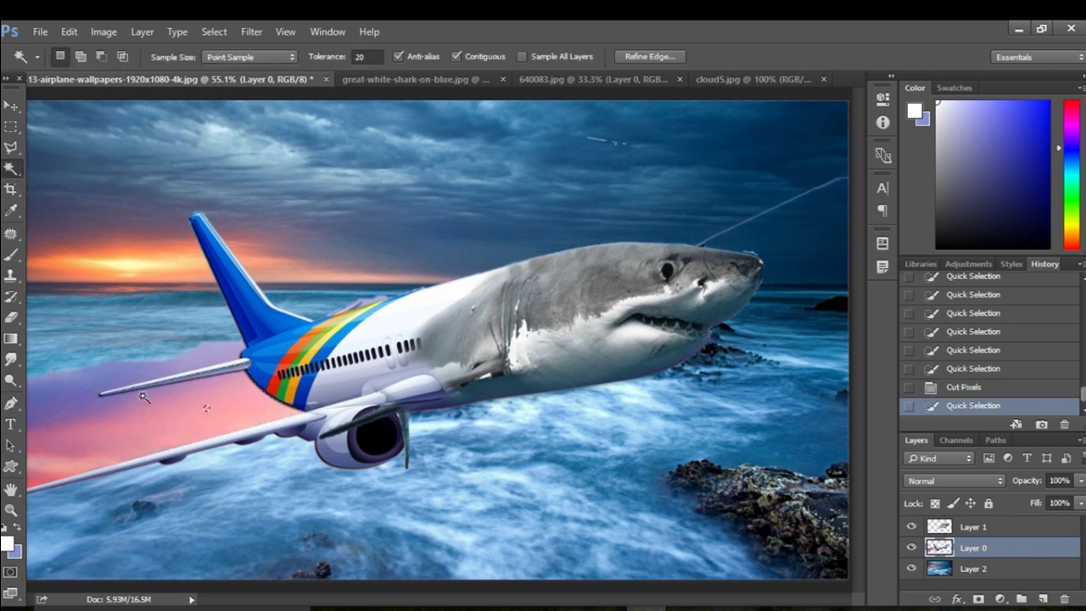
click(155, 429)
key(ctrl+x)
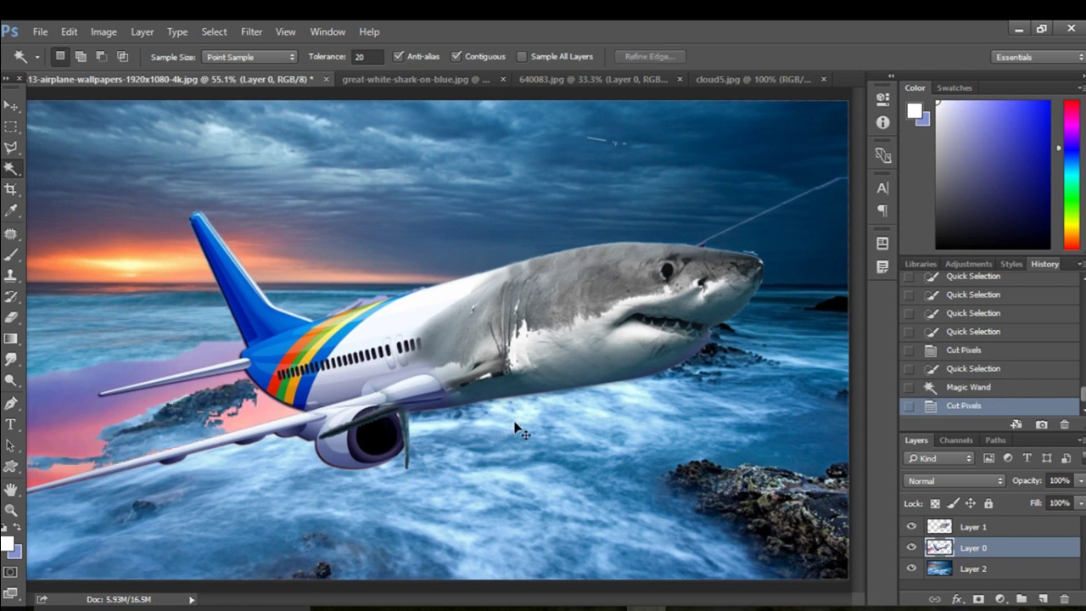
scroll(480, 431, down, 3)
click(169, 384)
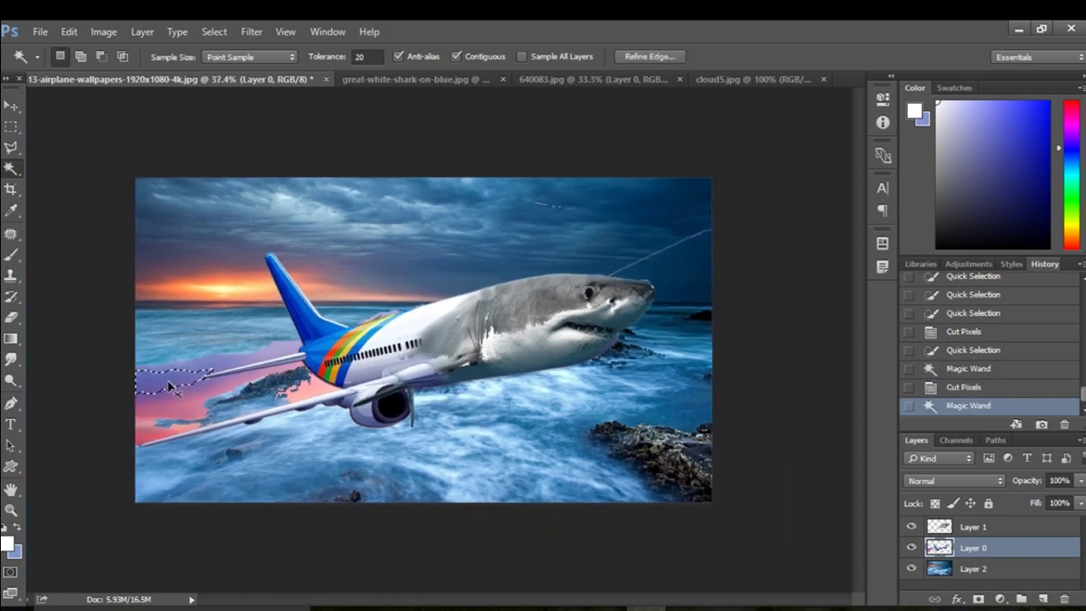
key(ctrl+x)
click(159, 415)
key(ctrl+x)
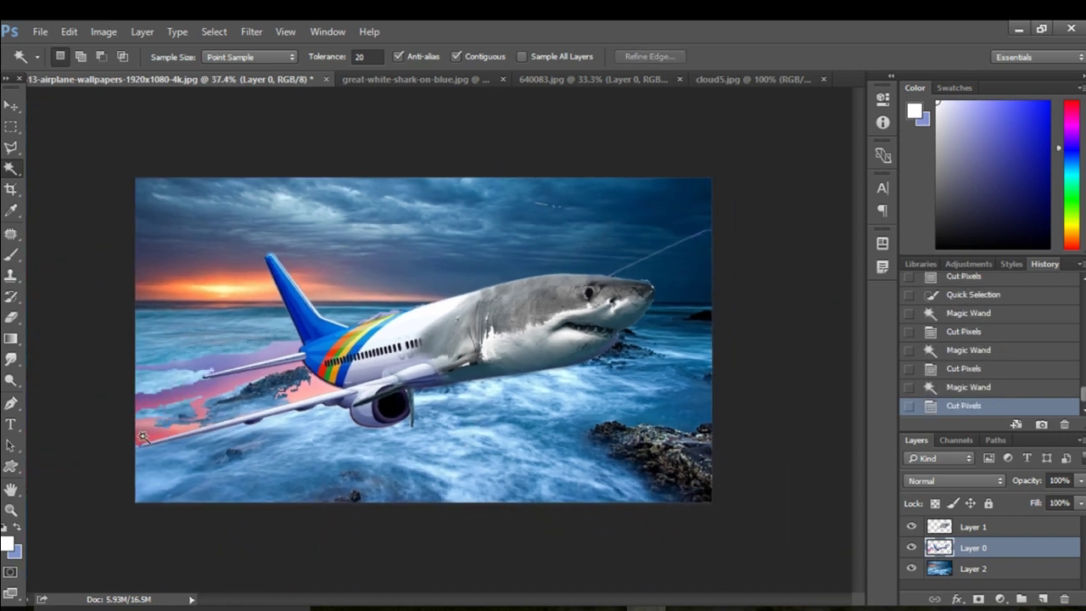
click(142, 437)
key(ctrl+x)
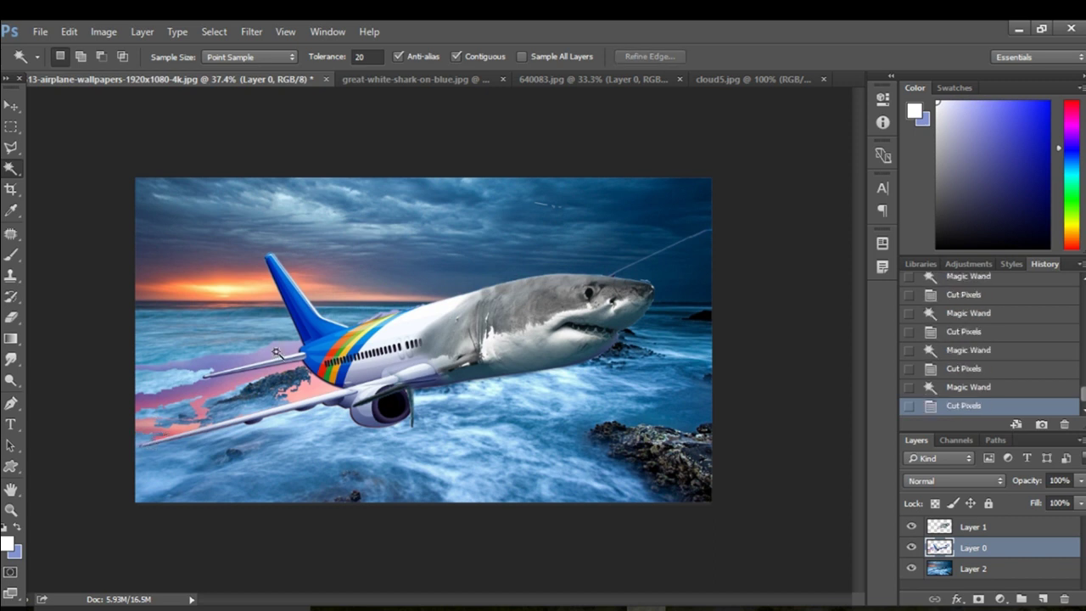
click(276, 352)
key(ctrl+x)
click(233, 363)
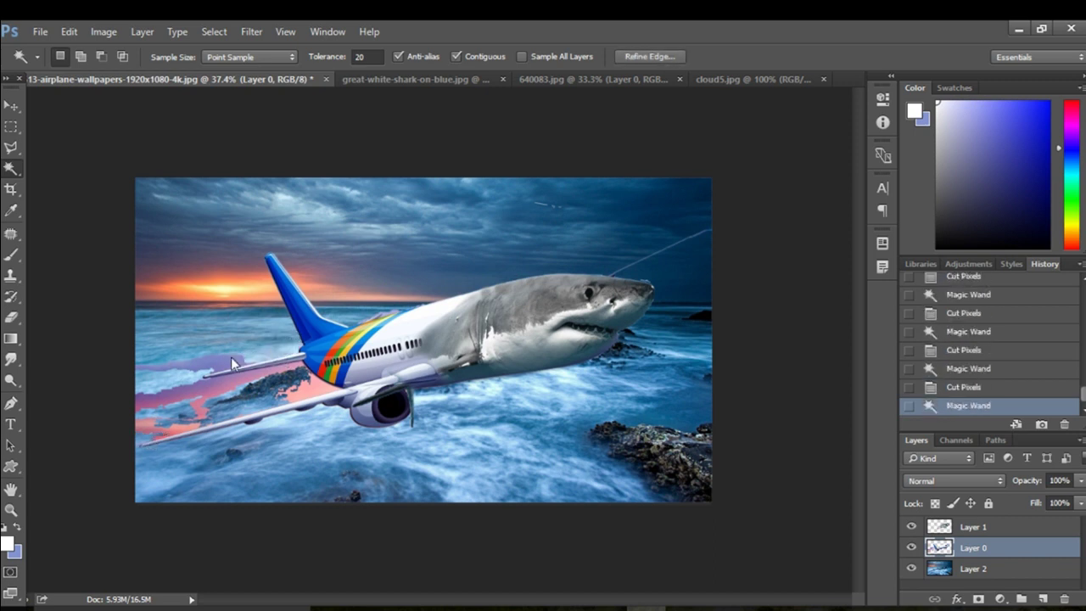
key(ctrl+x)
Step: Cut the remaining pink fragments and streaks near the wing and below the stabilizer
click(215, 397)
key(ctrl+x)
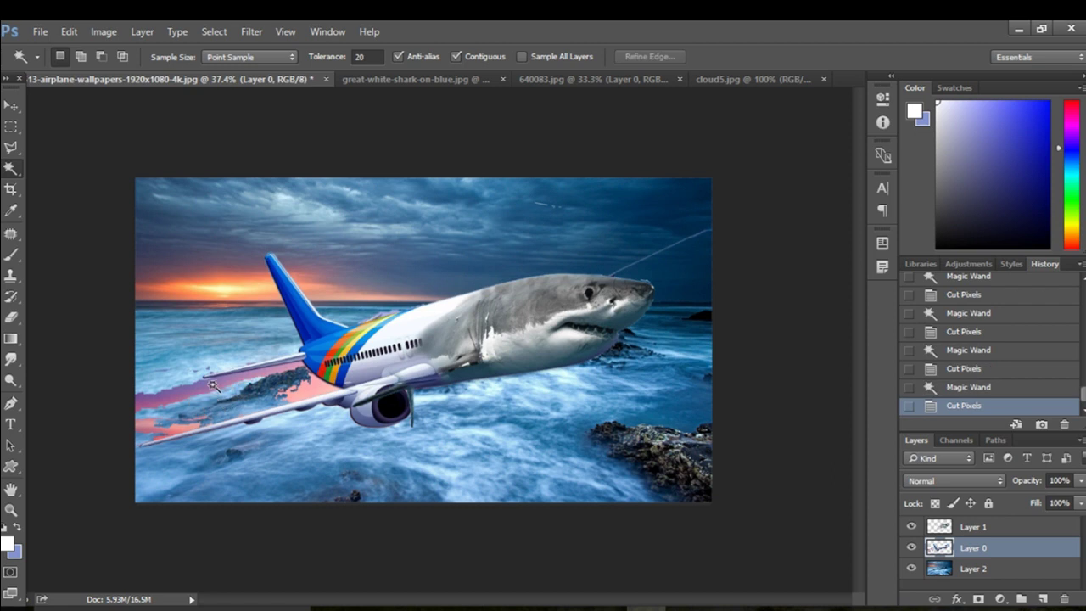
click(210, 387)
key(ctrl+x)
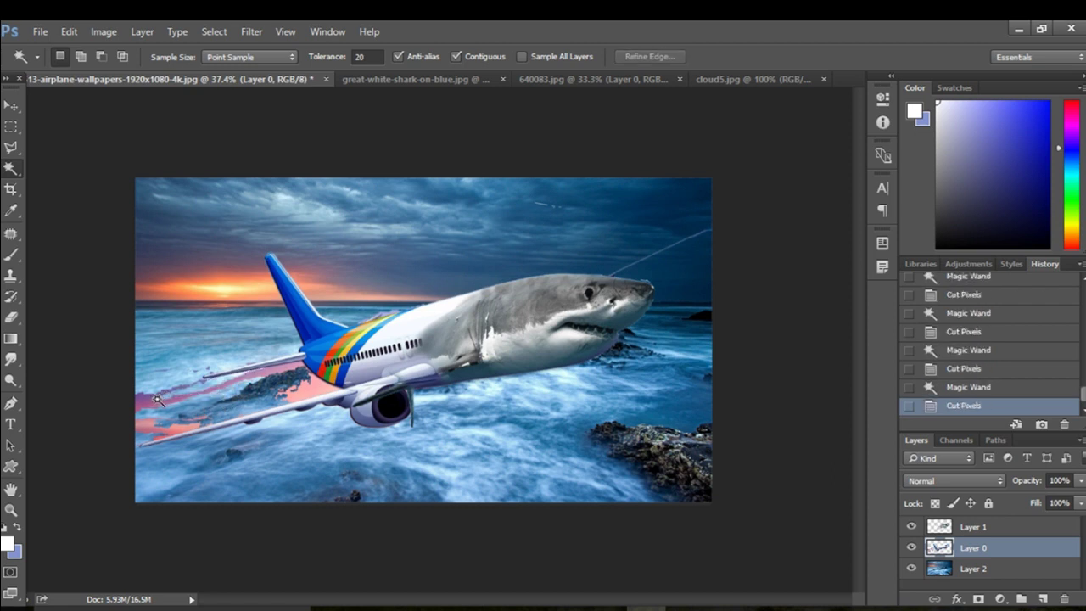
click(157, 403)
key(ctrl+x)
click(307, 393)
key(ctrl+x)
click(268, 379)
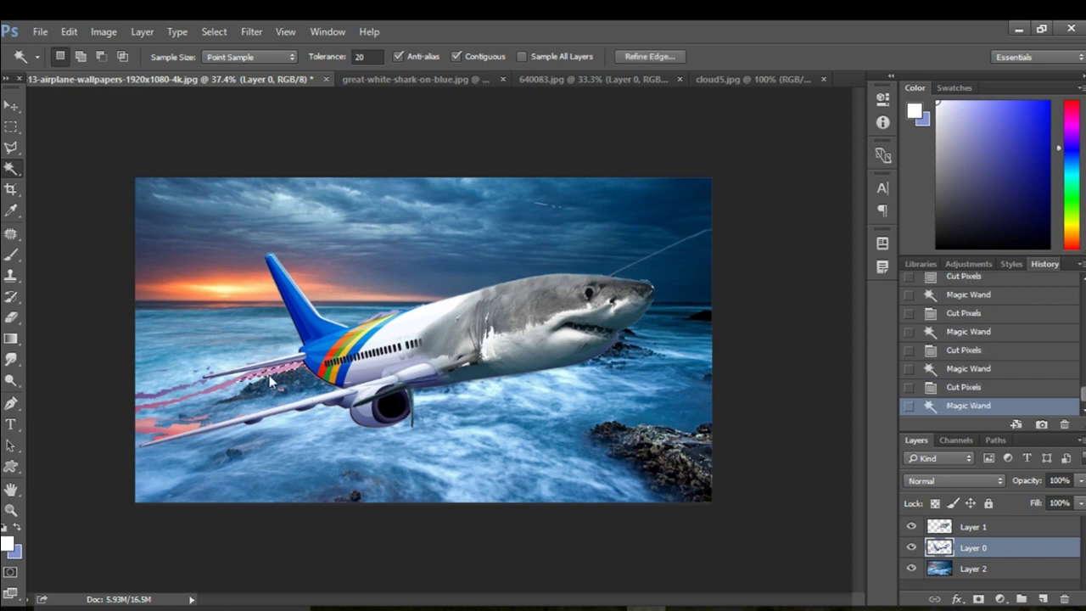
key(ctrl+x)
scroll(268, 393, up, 4)
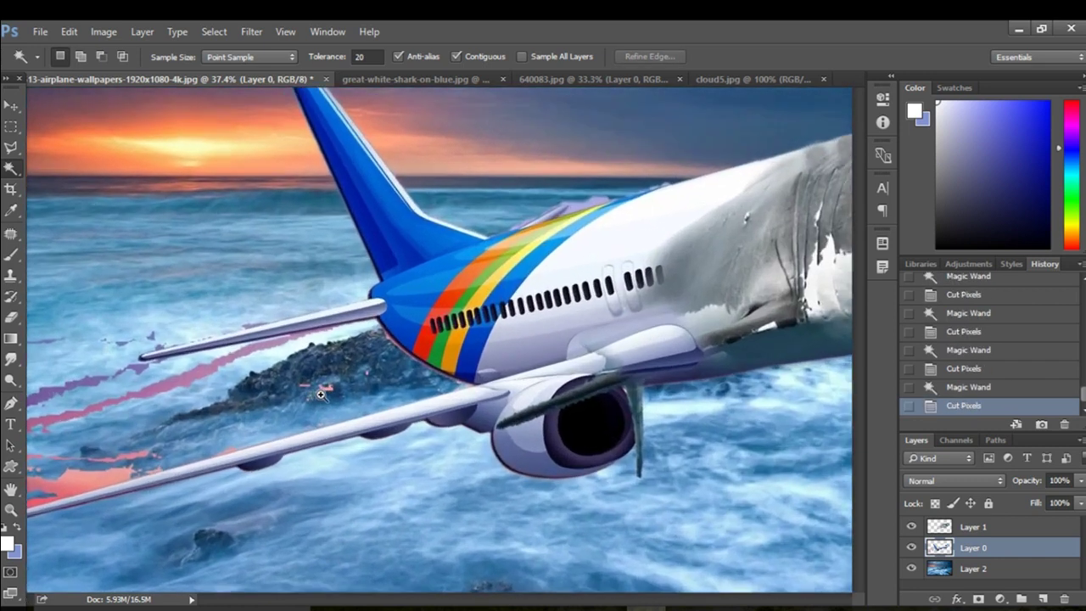
click(235, 343)
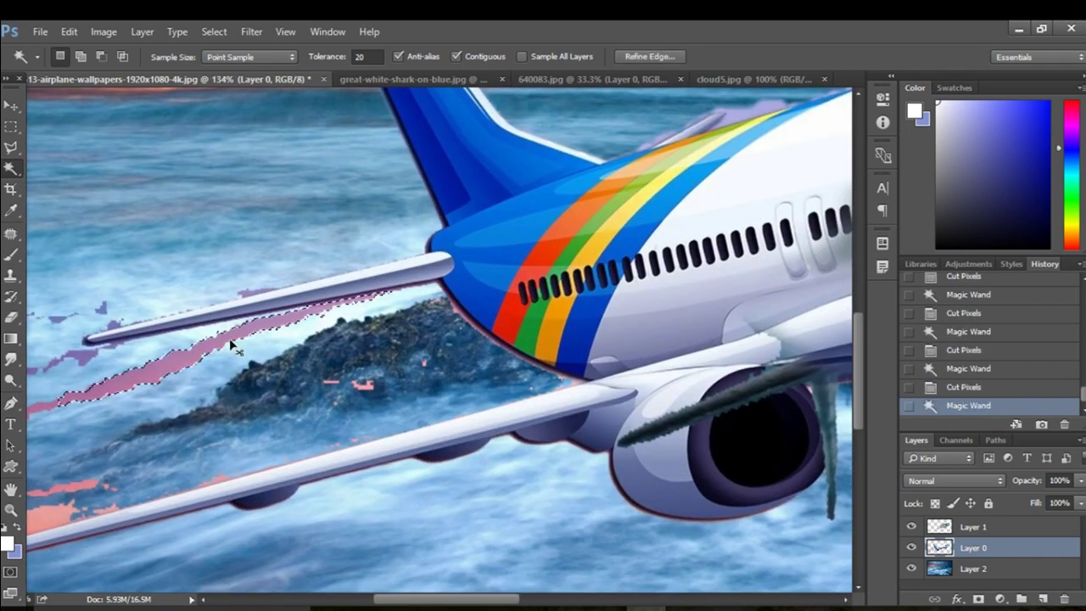
key(ctrl+x)
scroll(433, 356, down, 2)
scroll(419, 367, down, 2)
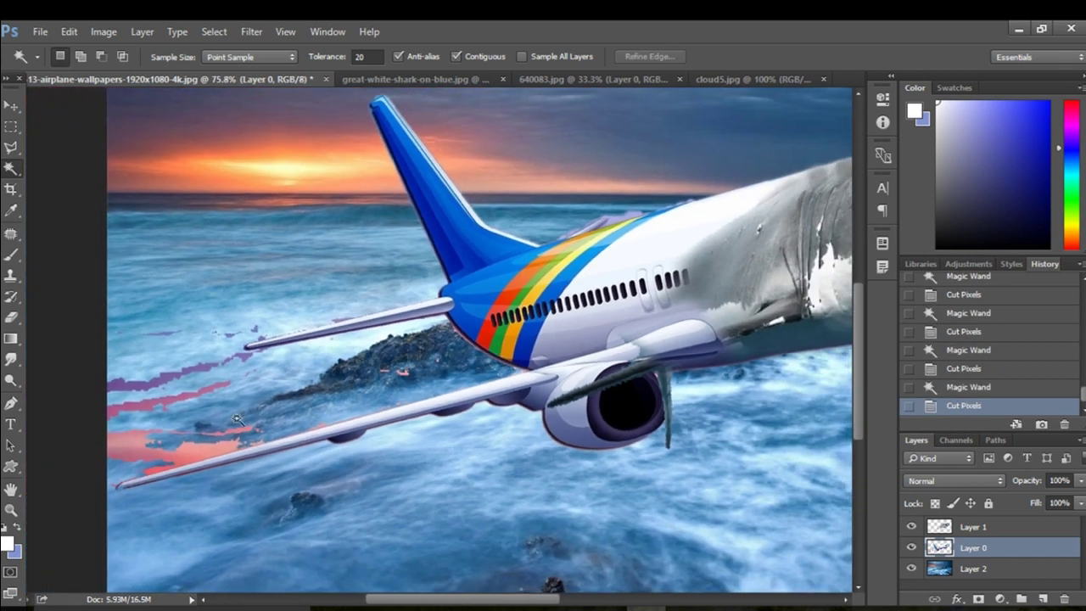
click(129, 440)
key(ctrl+x)
click(196, 450)
key(ctrl+x)
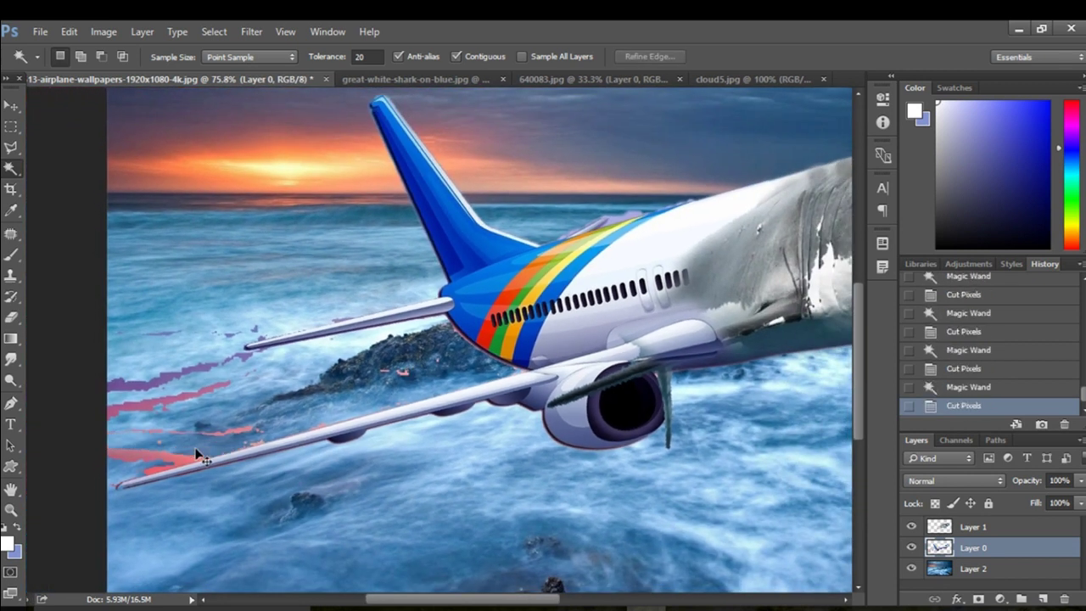
click(178, 453)
key(ctrl+x)
Step: Erase pink streaks around the left wing and wingtip with a 71 px eraser
click(11, 317)
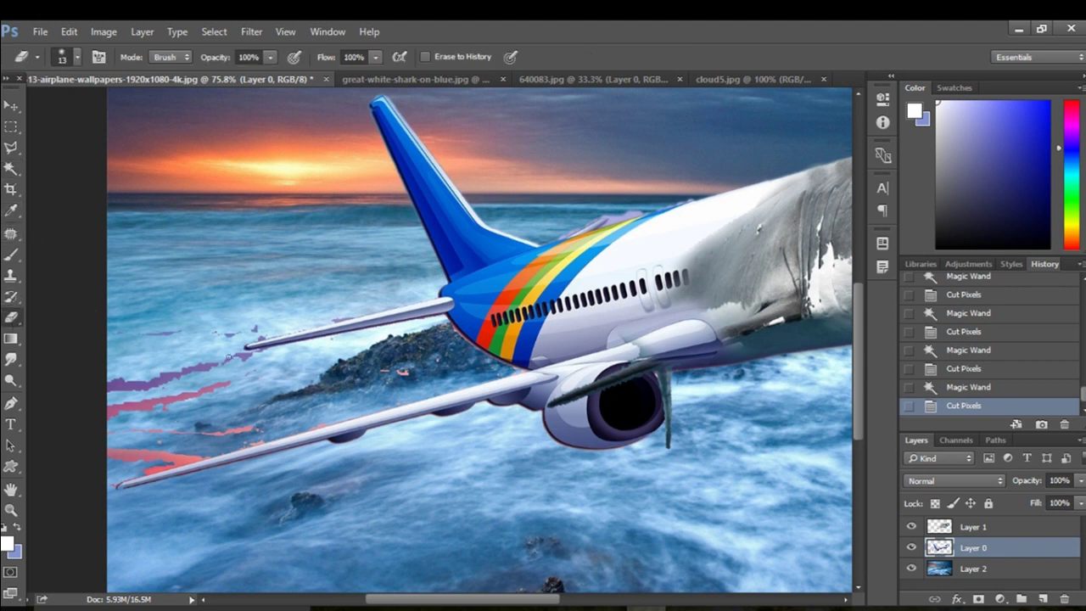
click(77, 56)
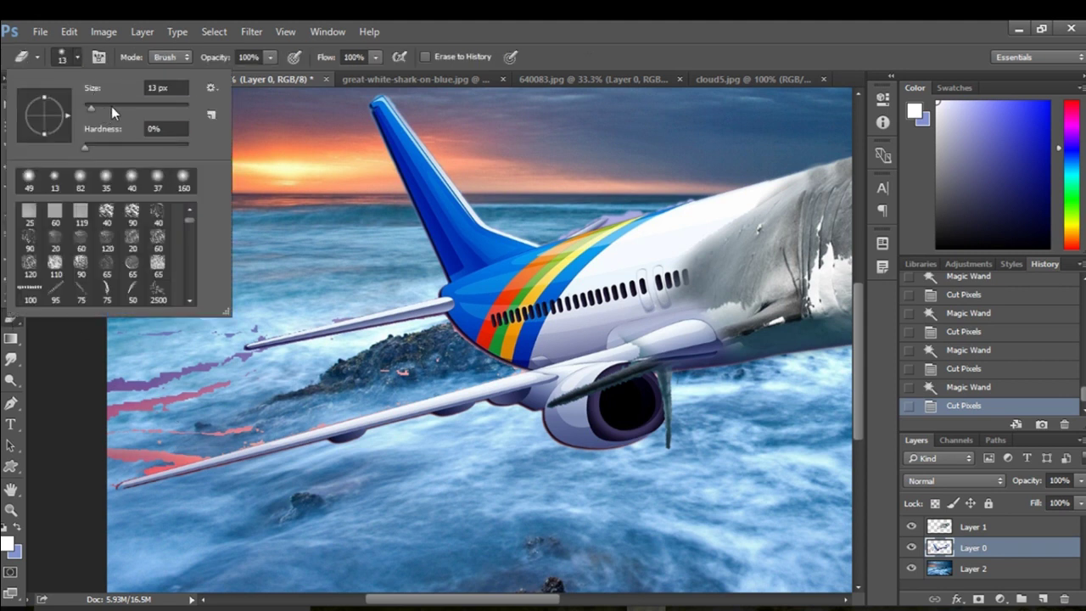
drag(111, 106, 128, 106)
drag(229, 361, 128, 387)
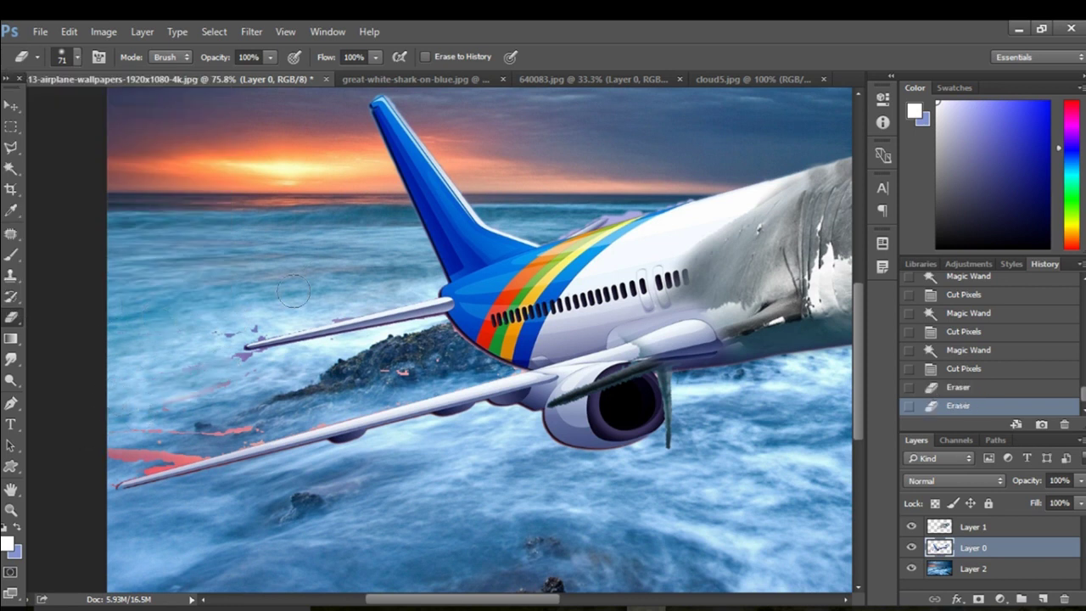
drag(294, 292, 343, 303)
mouse_move(274, 309)
mouse_down()
mouse_move(205, 334)
mouse_move(264, 368)
mouse_move(433, 372)
mouse_up()
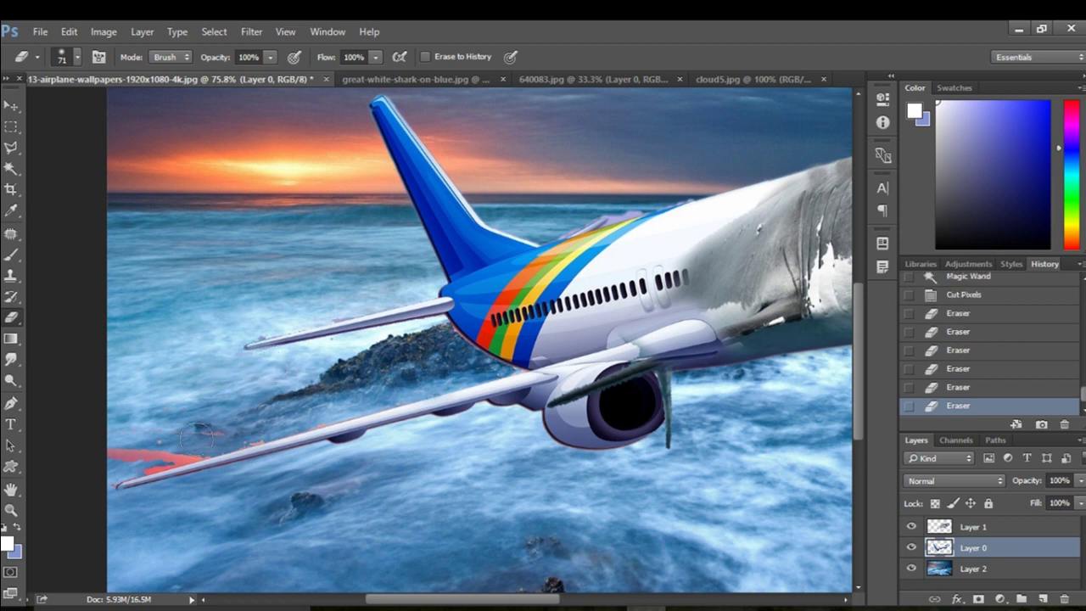
mouse_move(198, 434)
mouse_down()
mouse_move(113, 462)
mouse_move(255, 449)
mouse_up()
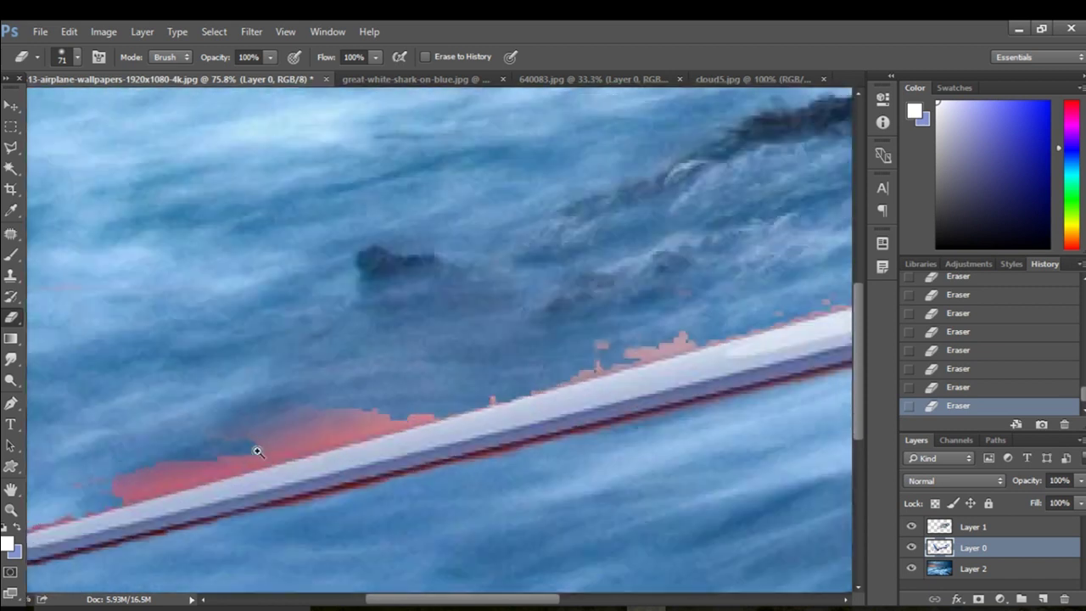
drag(656, 265, 140, 394)
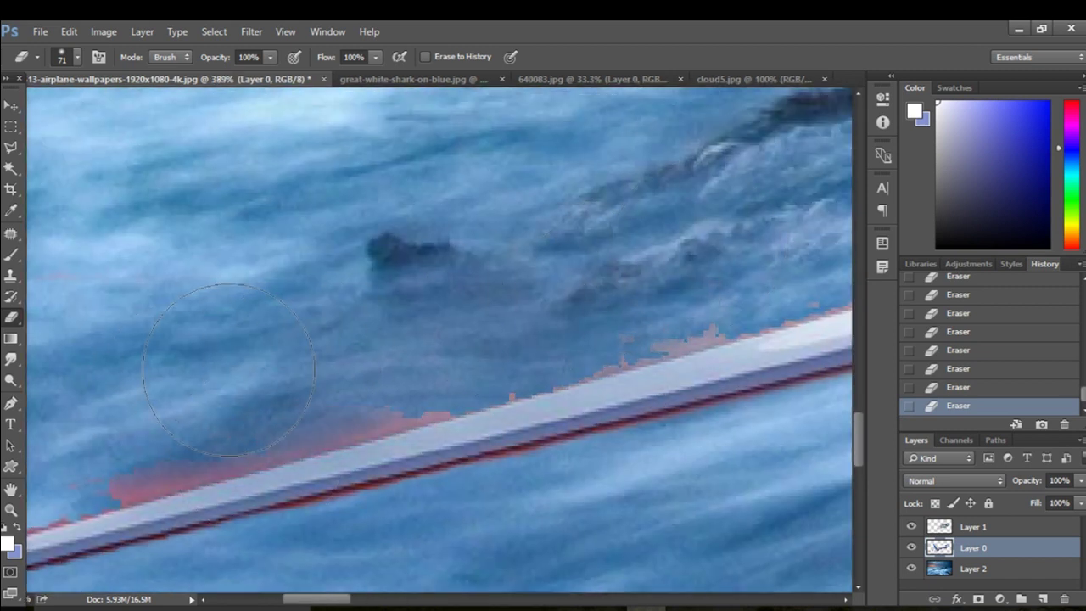
Step: Switch to a 37 px, 51% hardness eraser and erase the red fringe at the wing's tip
scroll(337, 347, down, 5)
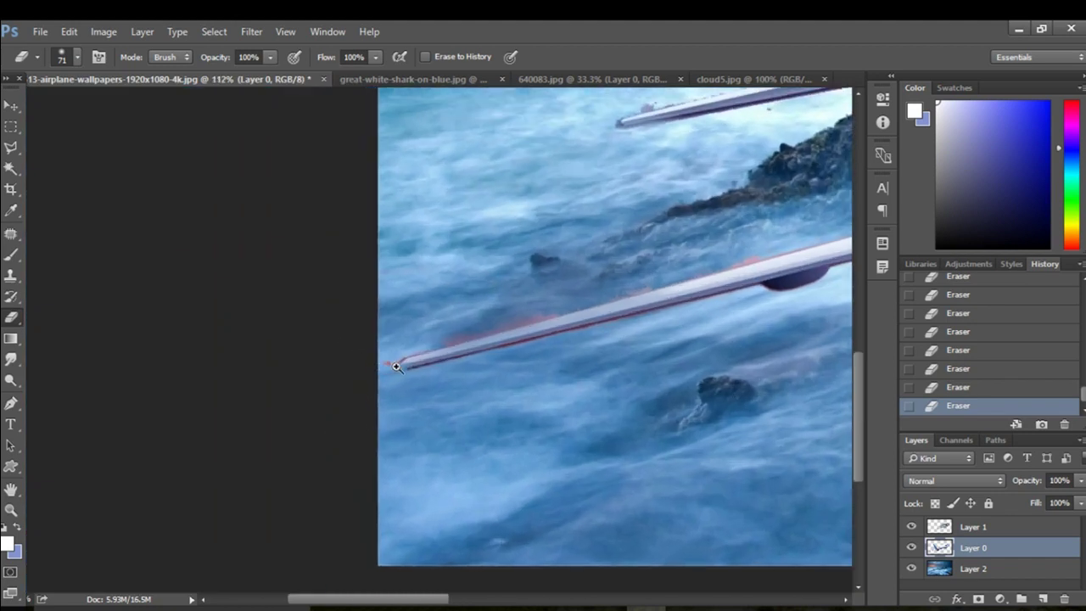
scroll(396, 359, up, 5)
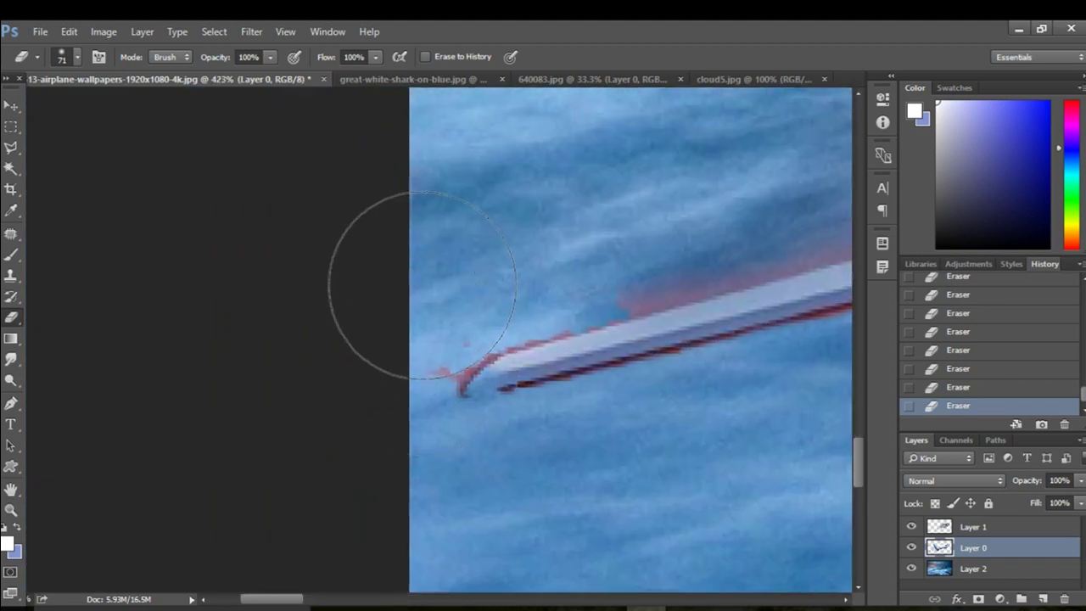
click(373, 58)
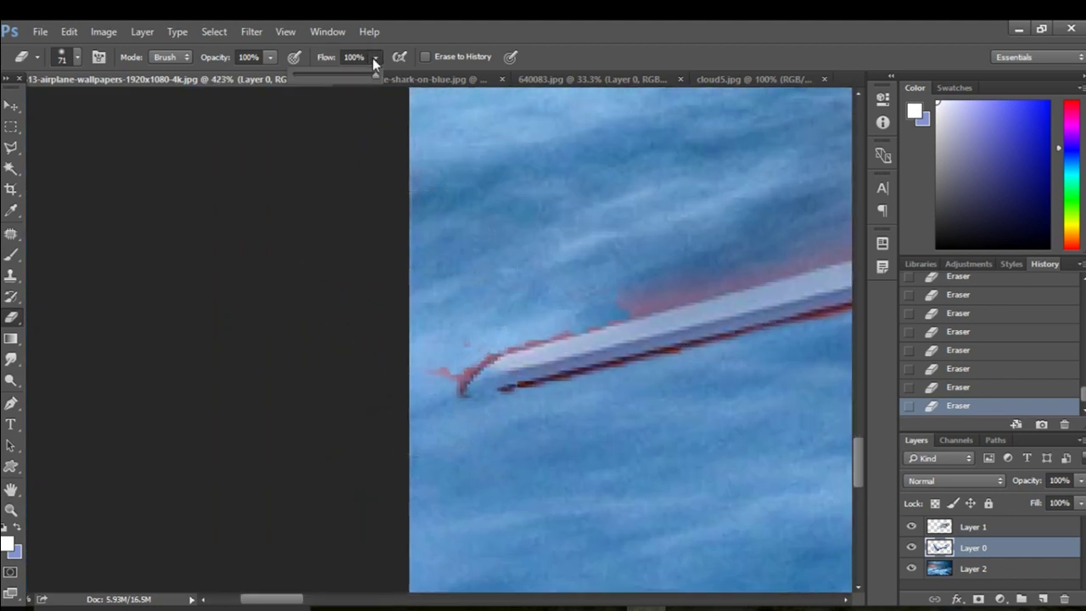
click(77, 57)
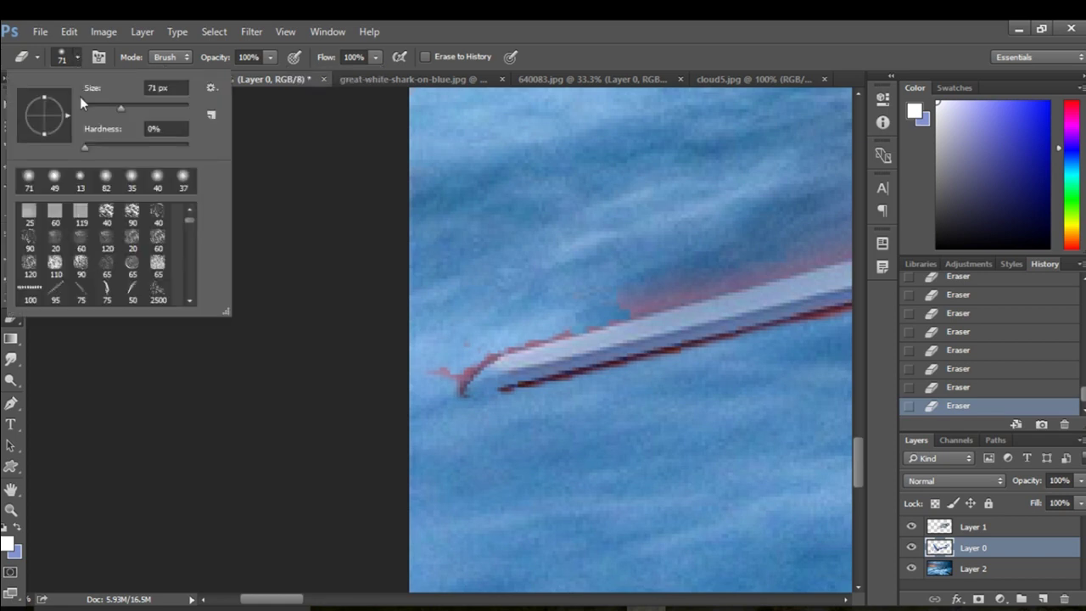
click(104, 107)
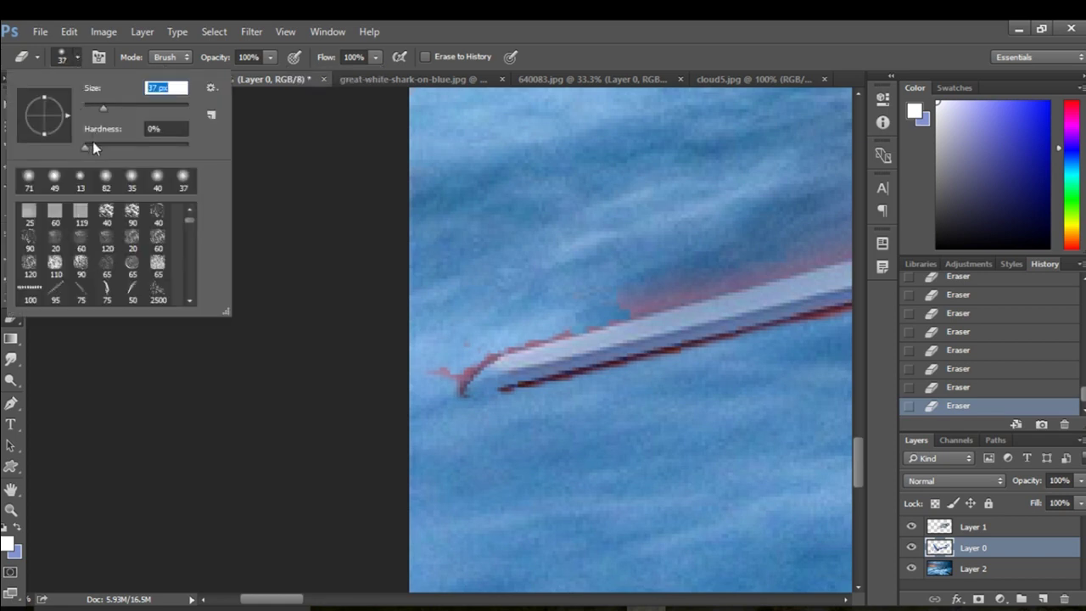
click(138, 149)
key(Return)
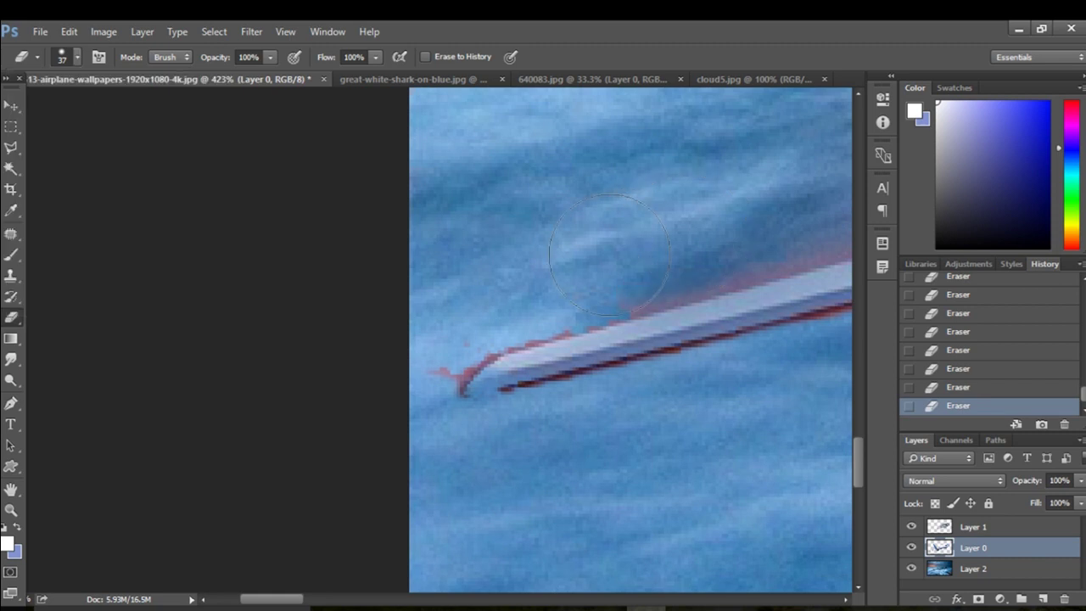
drag(424, 311, 388, 352)
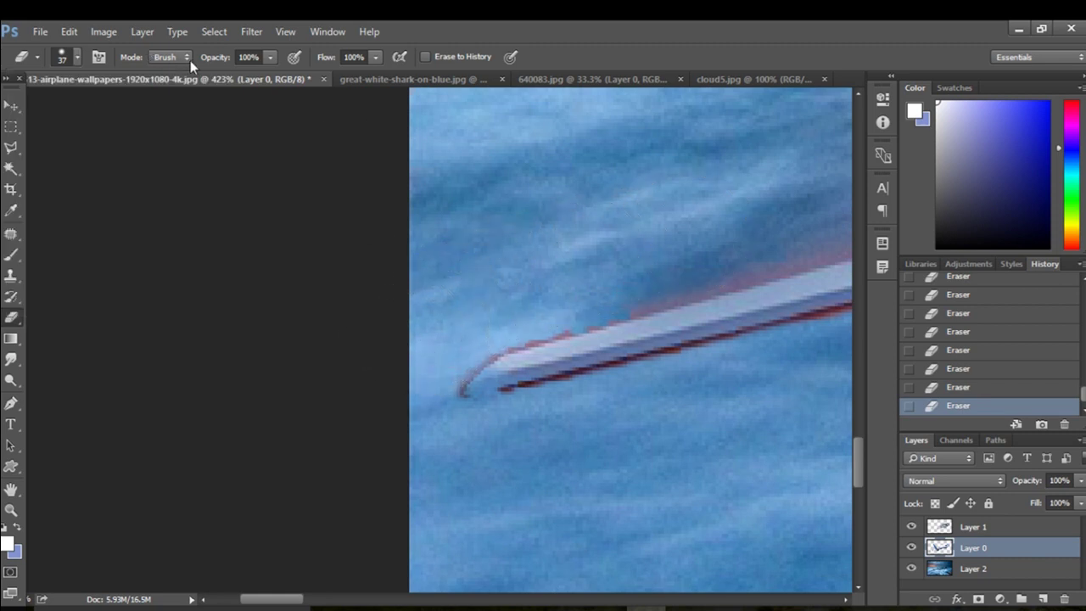
Step: Set the eraser brush to 25 px with 71% hardness
click(78, 56)
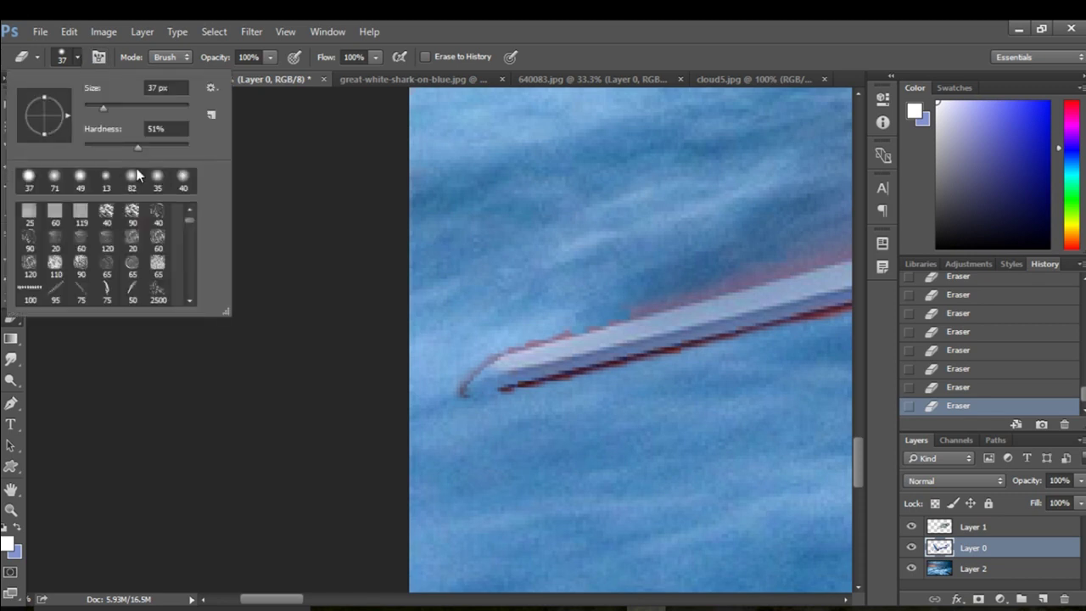
click(158, 147)
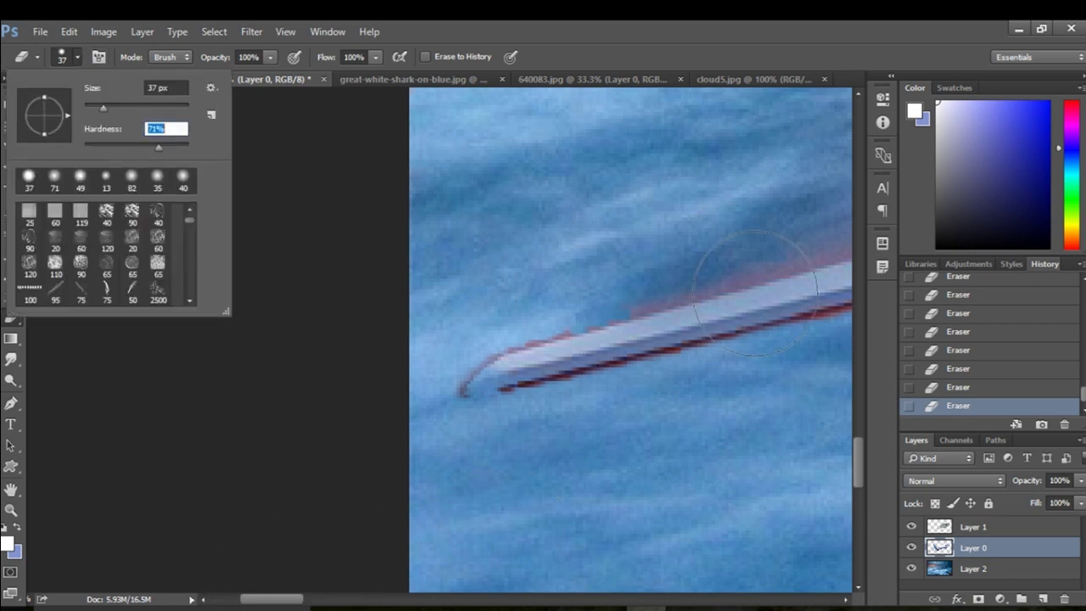
key(shift+Tab)
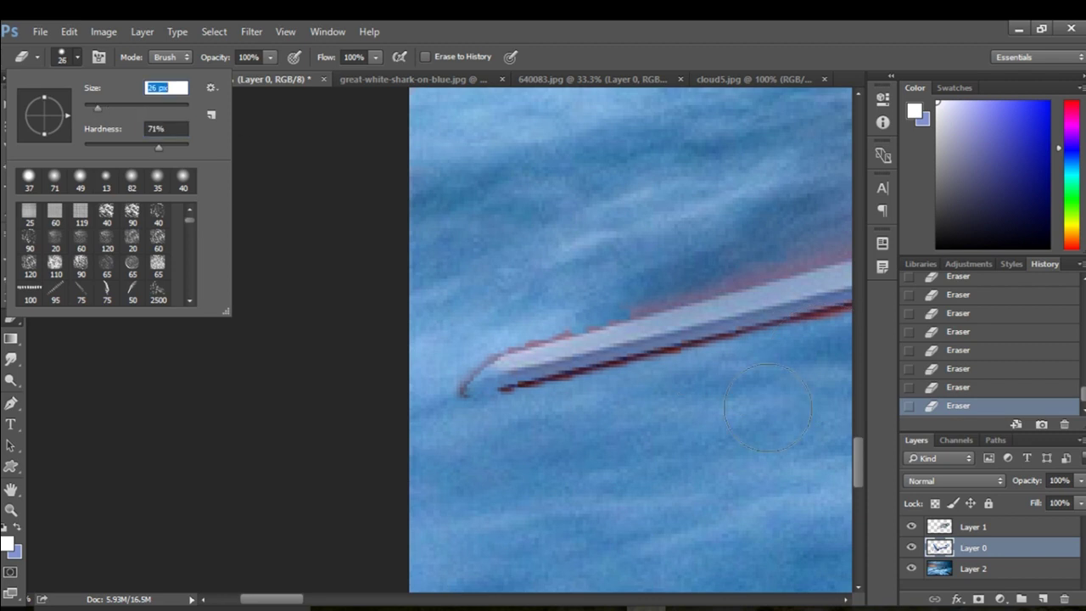
text(25)
key(Return)
key(Return)
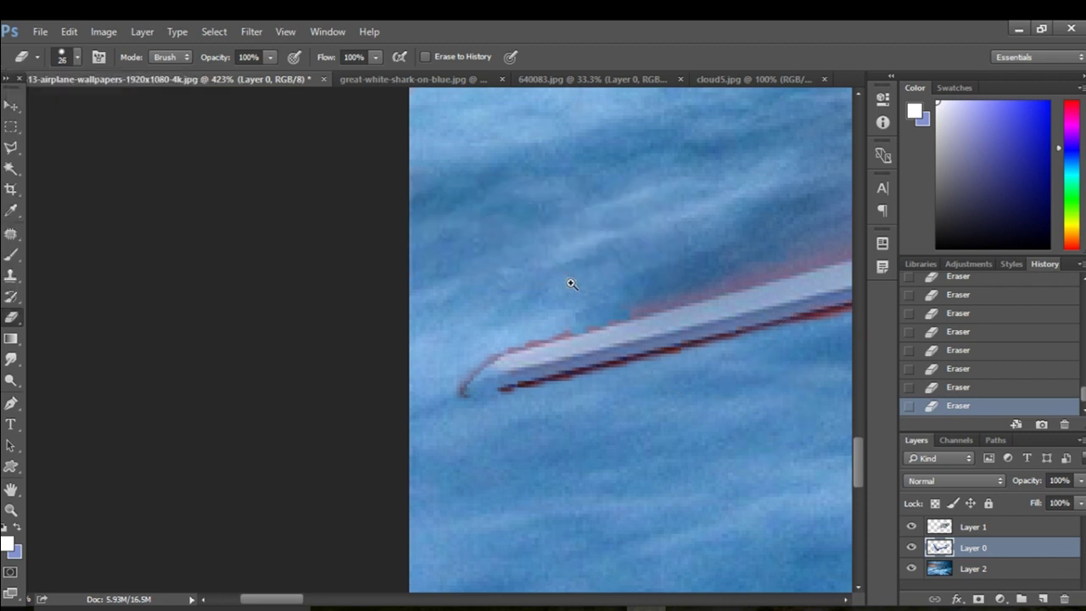
Step: Erase the pink fringe and blobs along the wing's upper edge
drag(571, 283, 558, 290)
drag(753, 298, 683, 310)
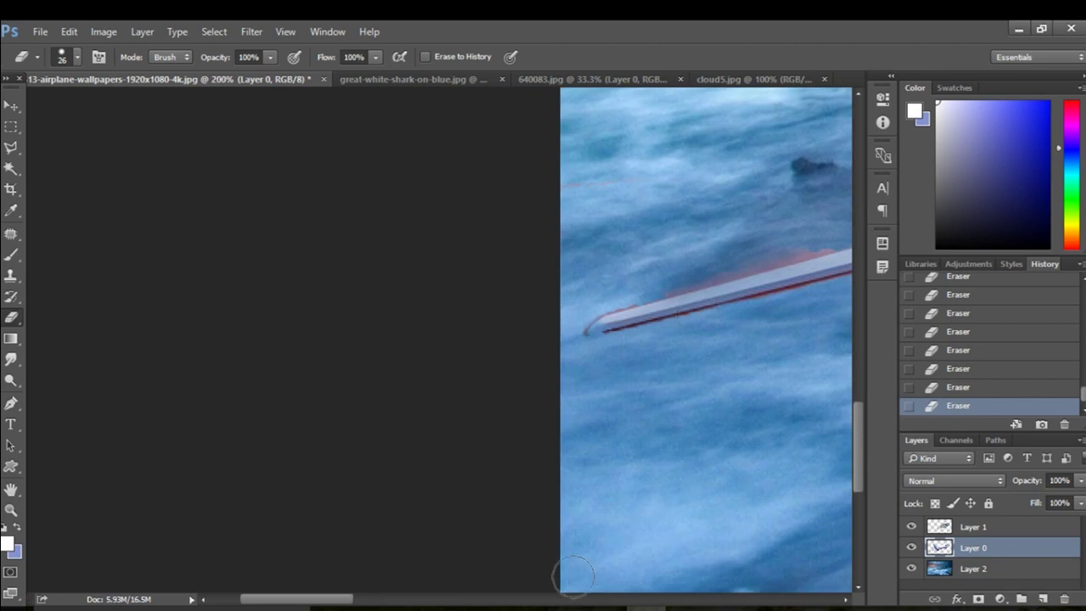
drag(324, 604, 370, 603)
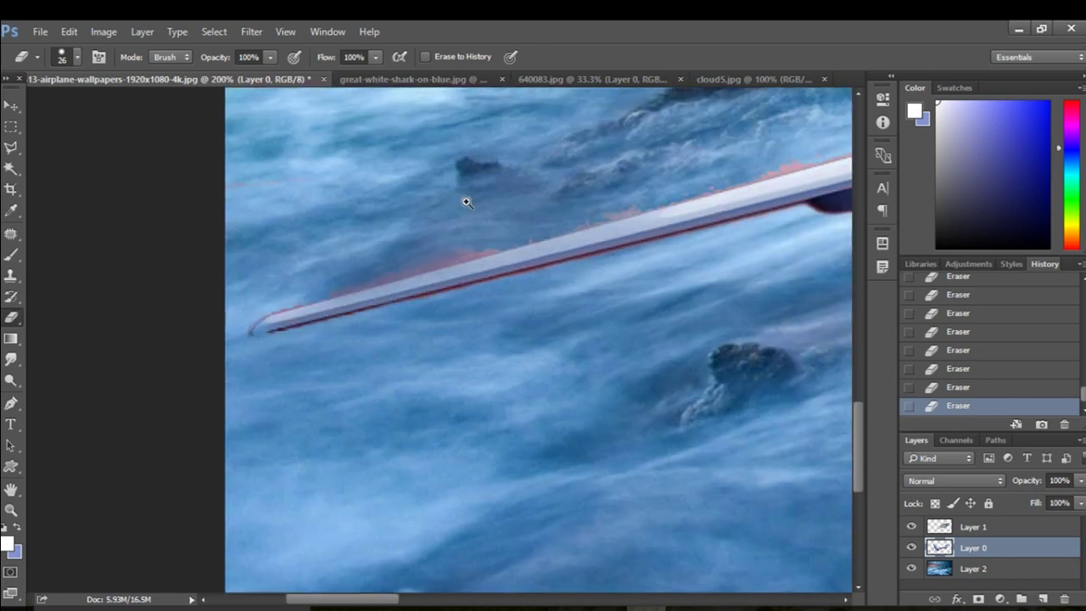
drag(467, 202, 524, 230)
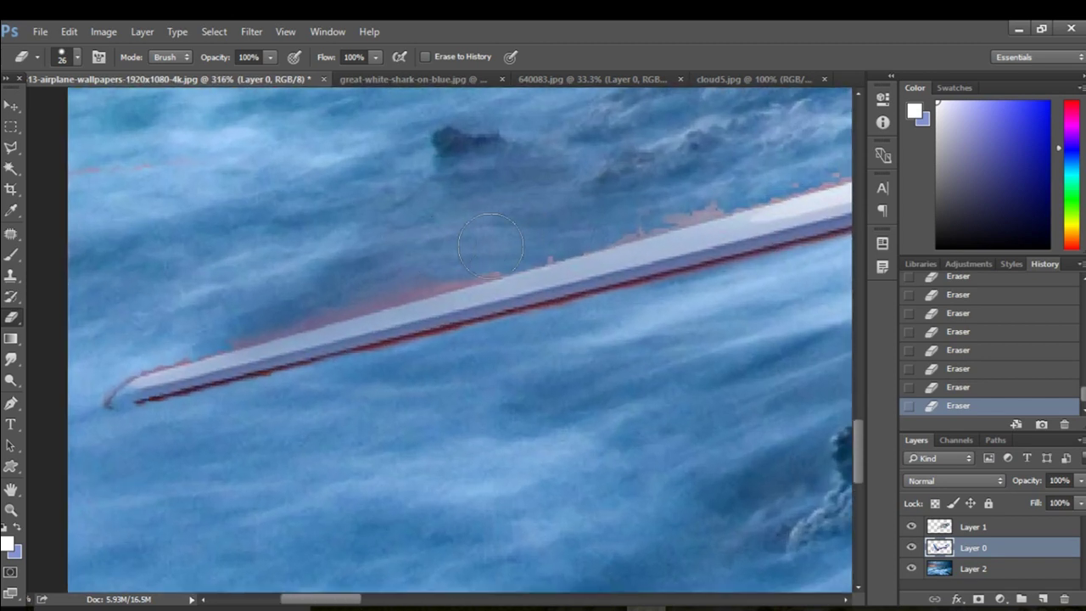
drag(363, 279, 197, 322)
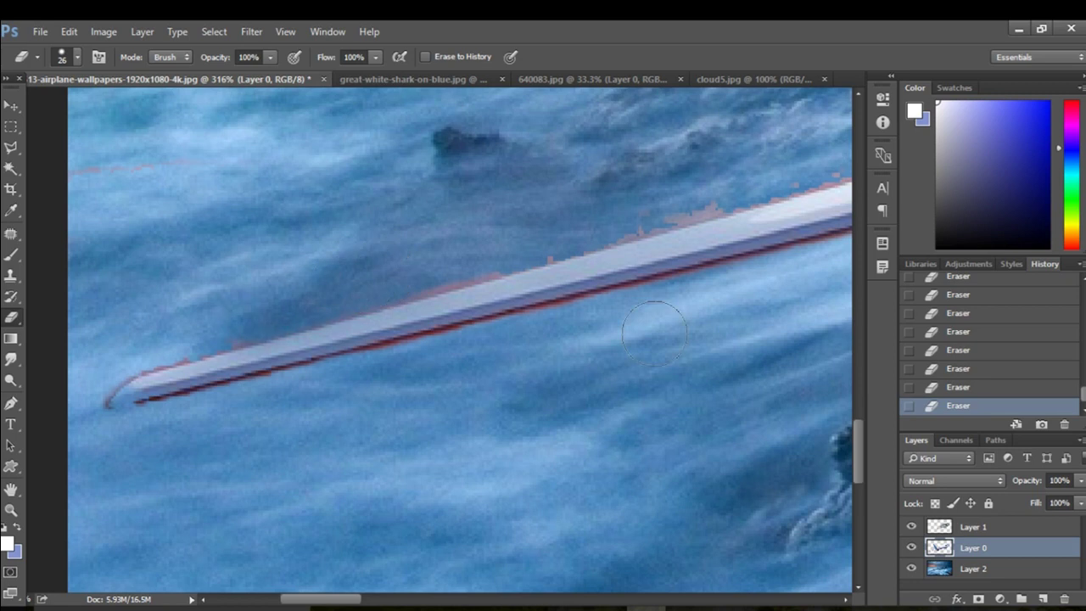
drag(705, 180, 630, 205)
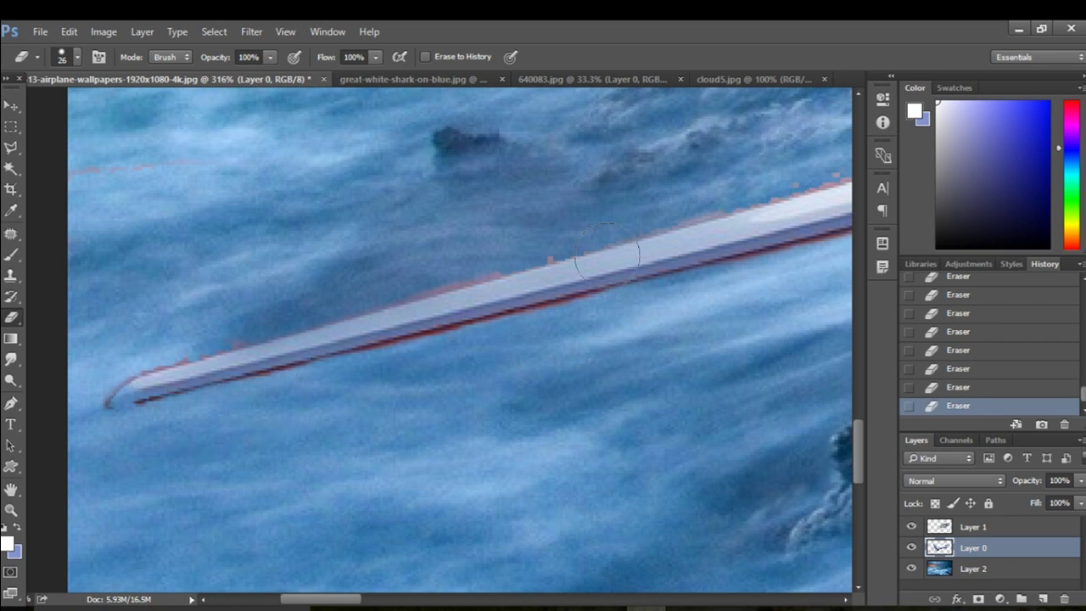
drag(606, 253, 437, 293)
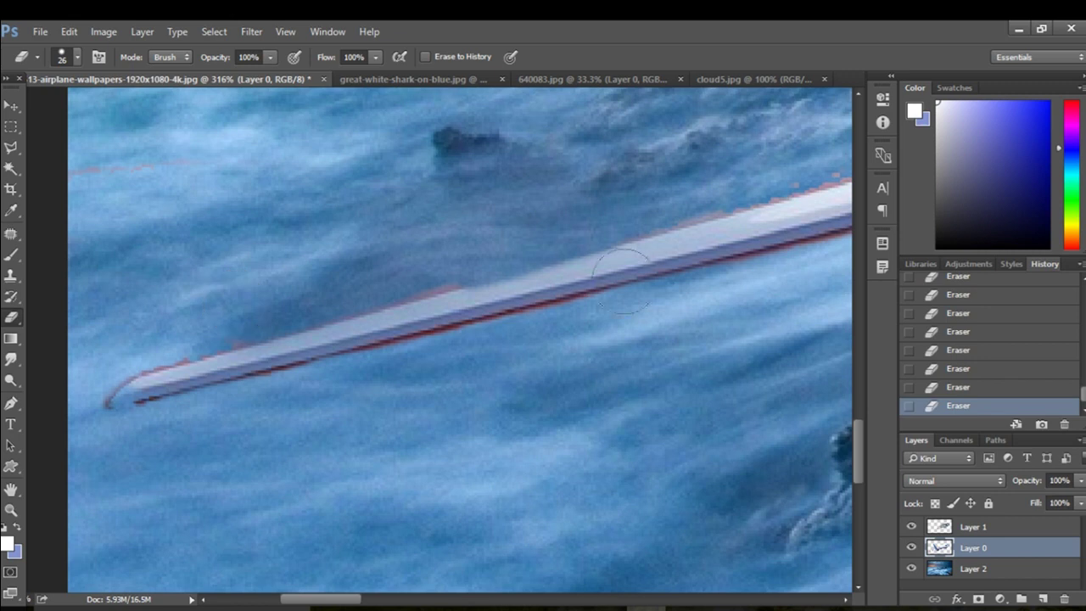
drag(329, 602, 399, 602)
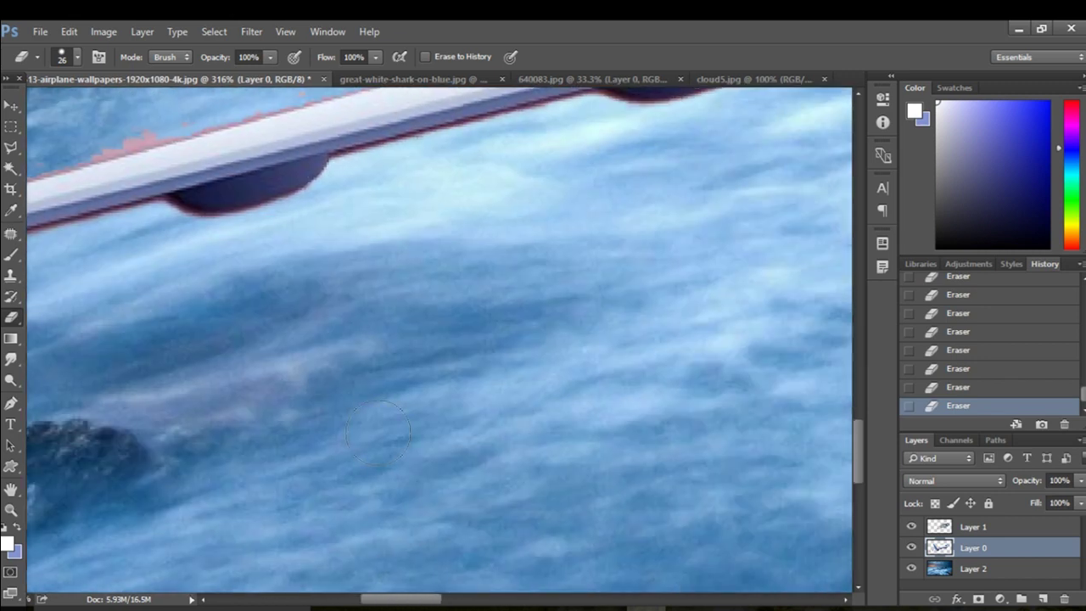
scroll(454, 165, up, 2)
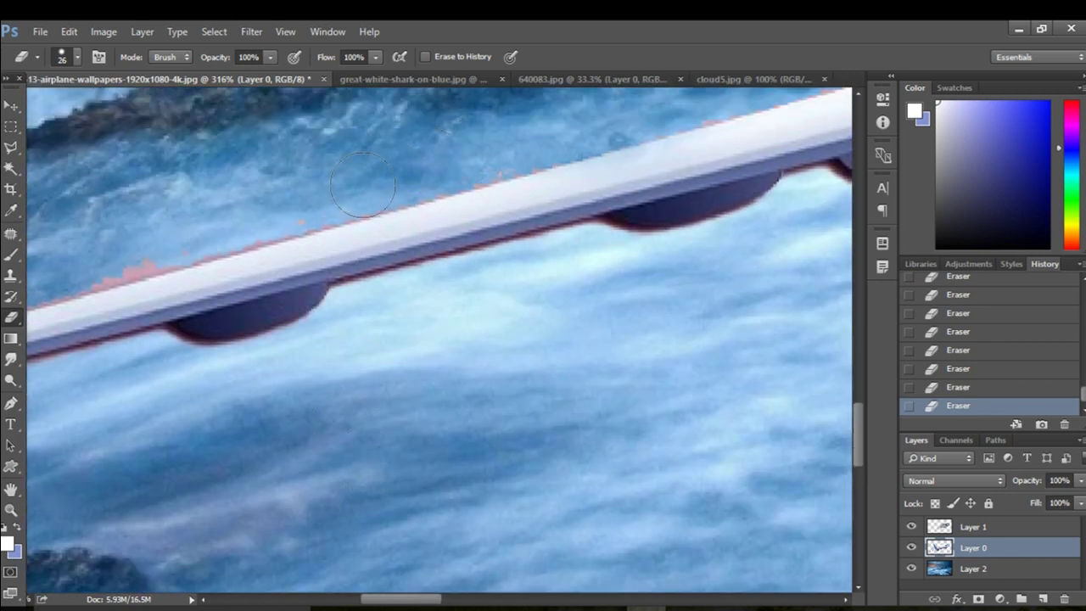
mouse_move(110, 235)
mouse_down()
mouse_move(181, 218)
mouse_move(121, 246)
mouse_up()
scroll(358, 268, down, 3)
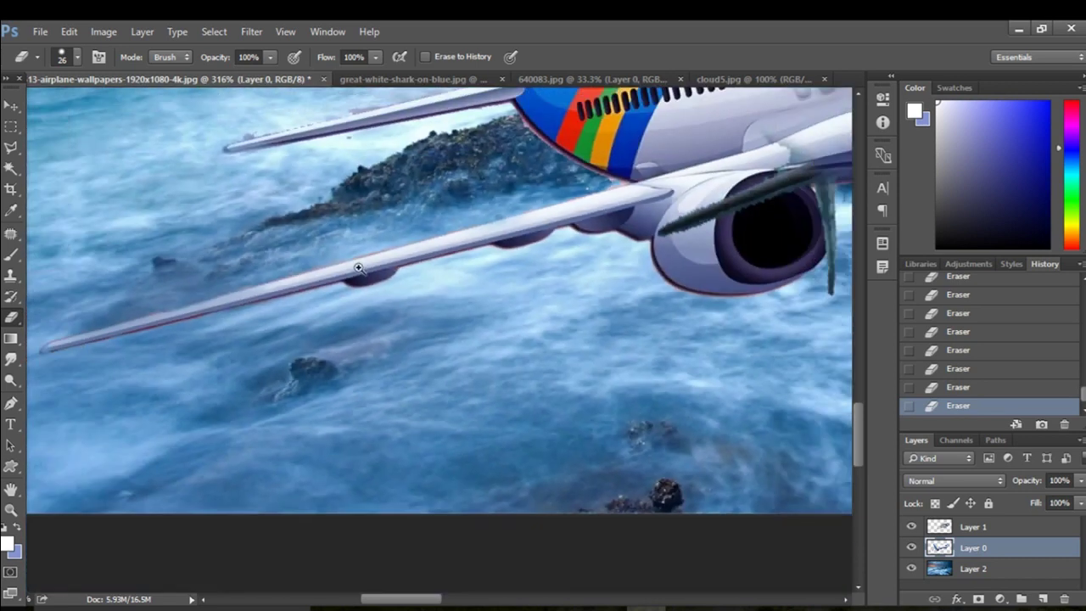
scroll(358, 268, down, 1)
scroll(509, 307, down, 1)
scroll(504, 306, down, 1)
scroll(577, 303, down, 1)
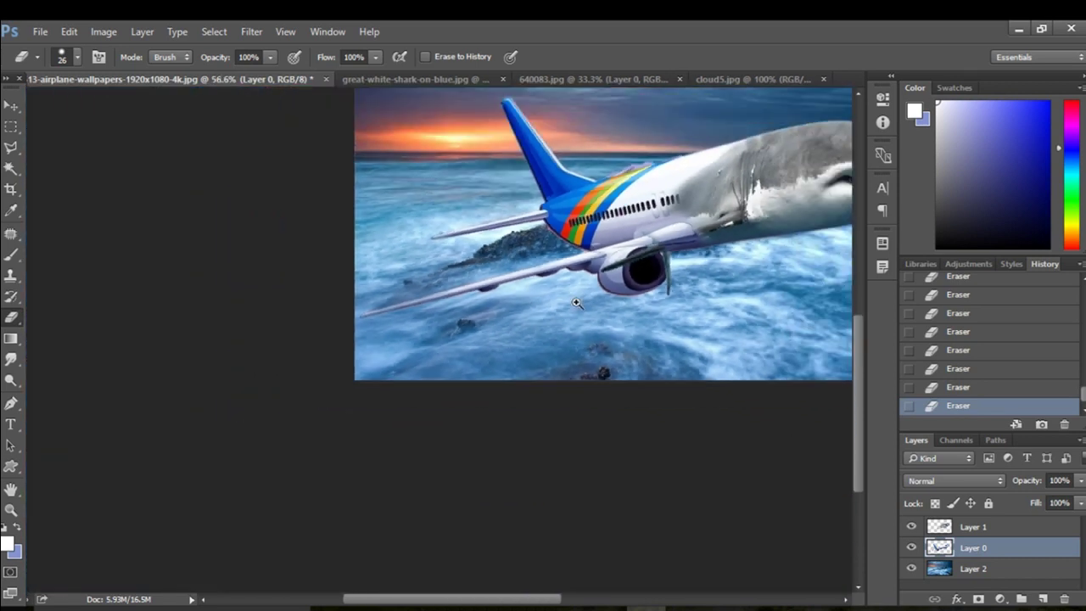
scroll(577, 303, down, 1)
scroll(613, 284, up, 2)
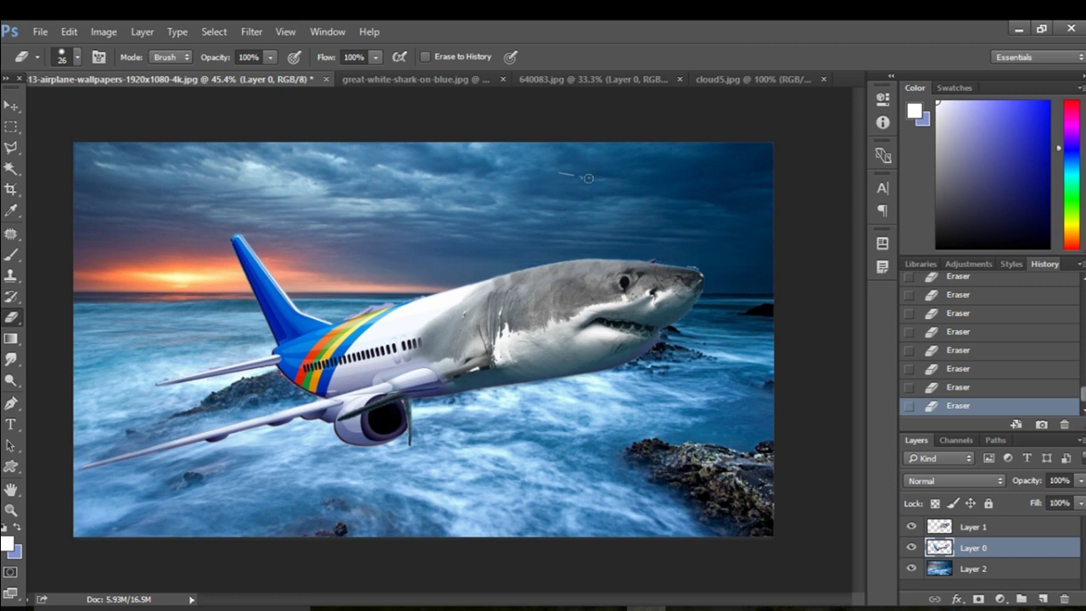
scroll(692, 250, up, 2)
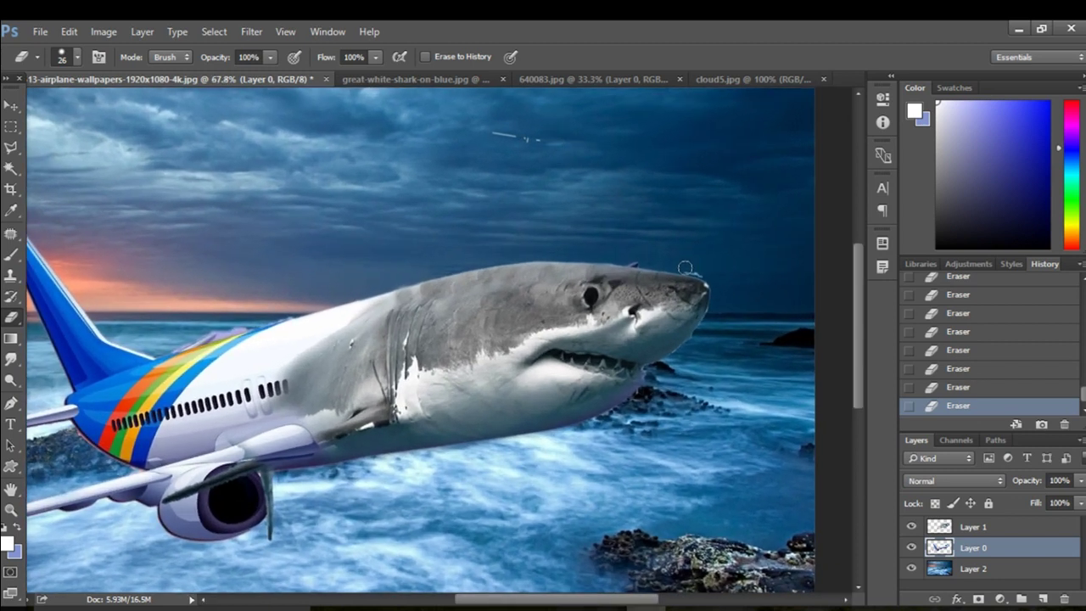
Step: On Layer 1, erase along the shark's jaw edge to tidy it
click(993, 527)
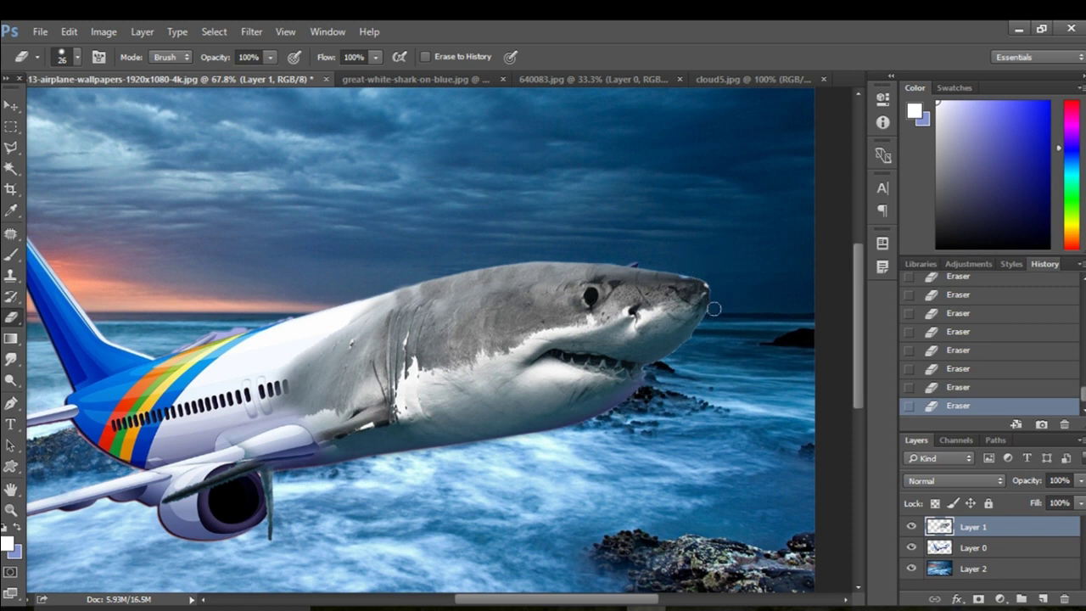
scroll(726, 351, up, 5)
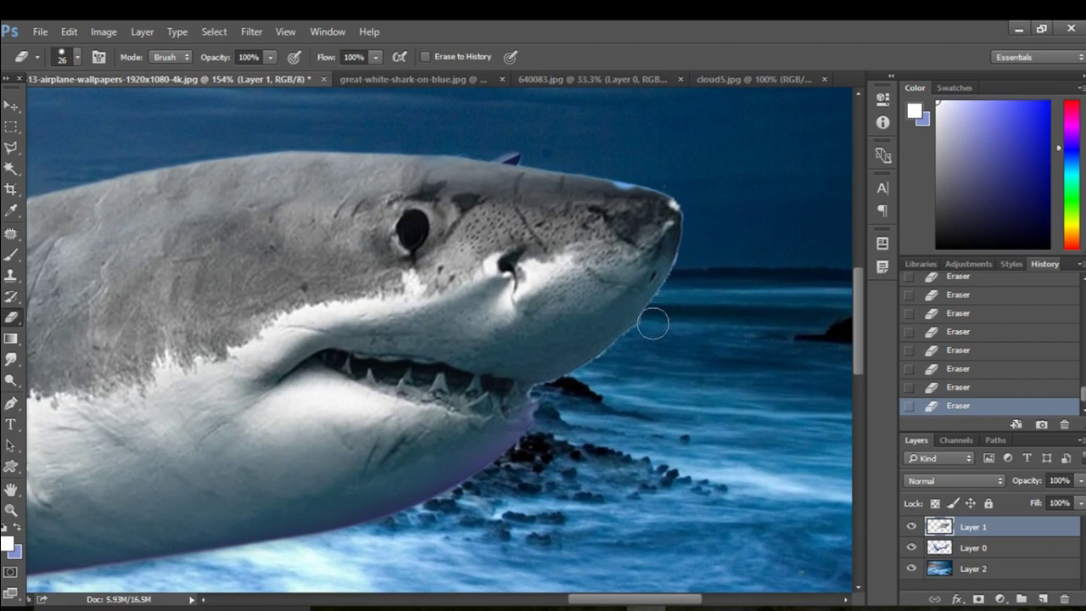
drag(652, 323, 608, 370)
Step: Zoom out to show the whole canvas and select the Move tool
scroll(676, 435, down, 3)
scroll(619, 432, down, 3)
scroll(594, 437, down, 3)
scroll(565, 443, down, 2)
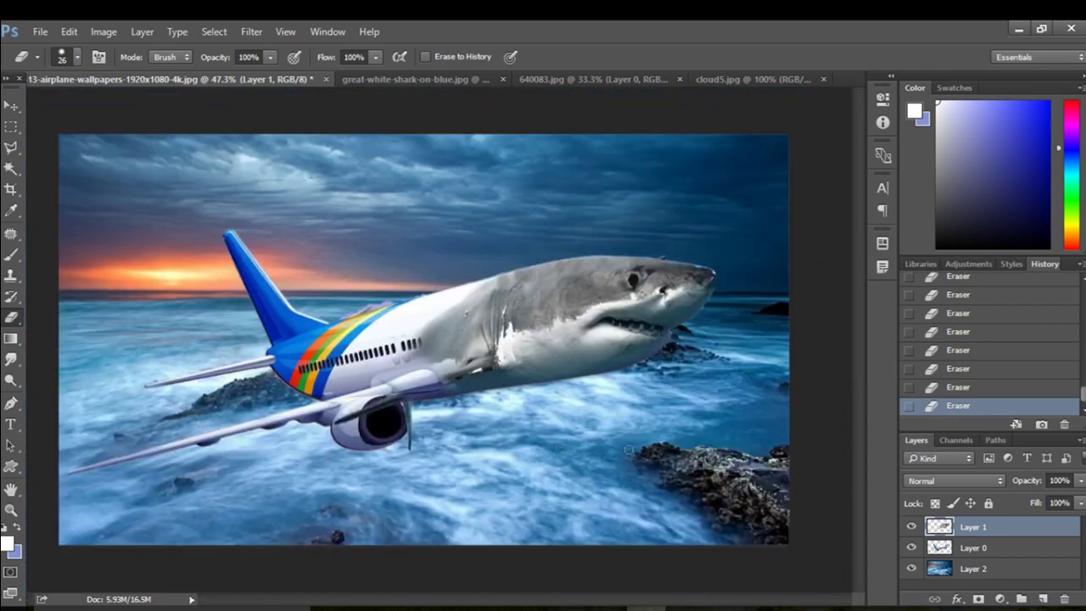
scroll(636, 445, down, 2)
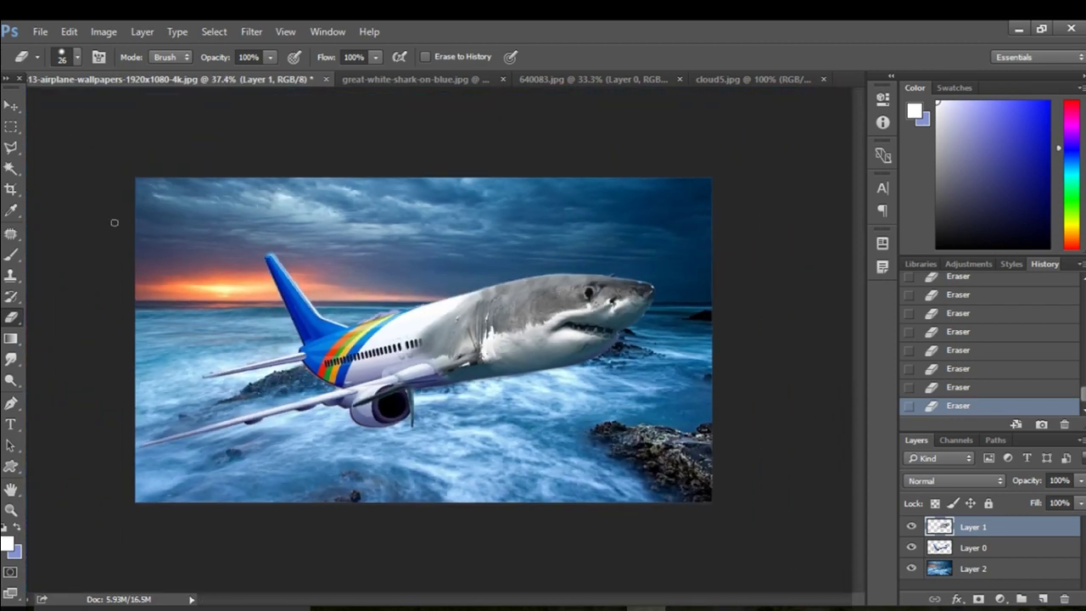
click(11, 107)
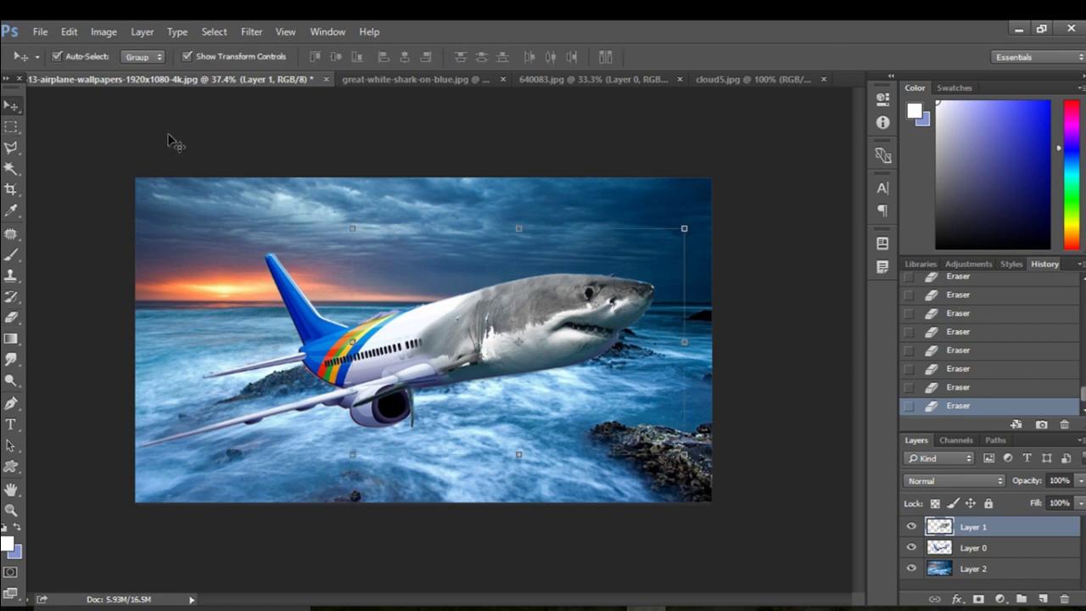
Step: Close 640083.jpg without saving, then Magic Wand-select a first white cloud in cloud5.jpg
click(719, 78)
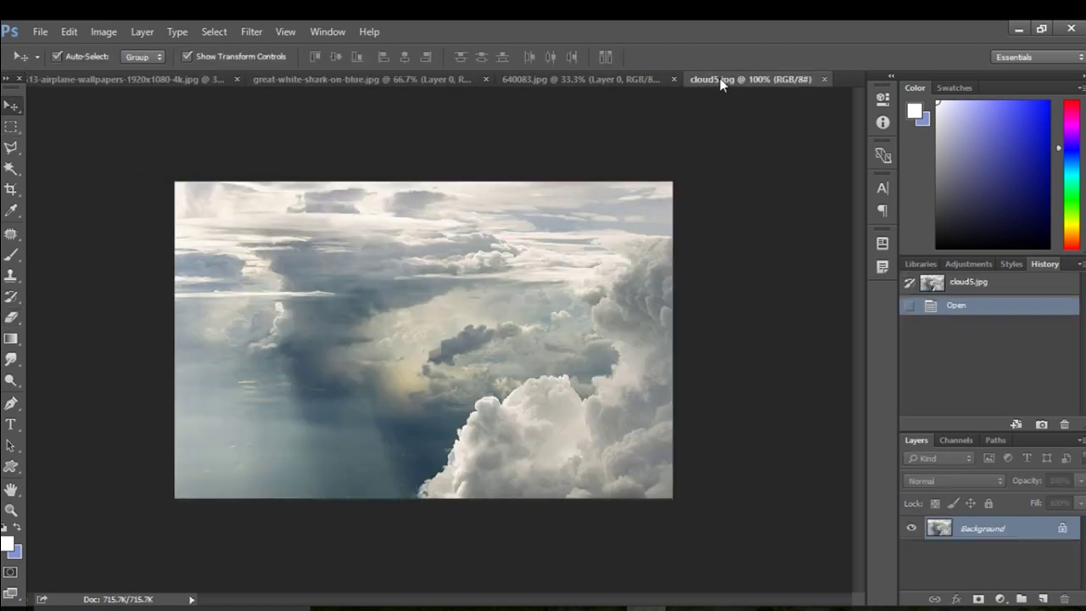
click(675, 78)
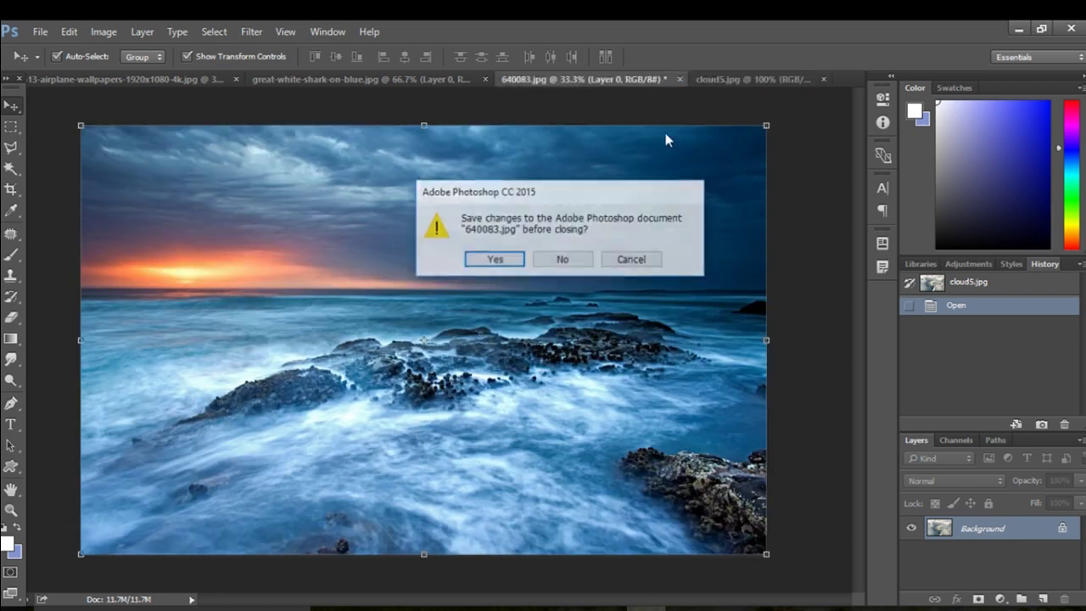
click(564, 260)
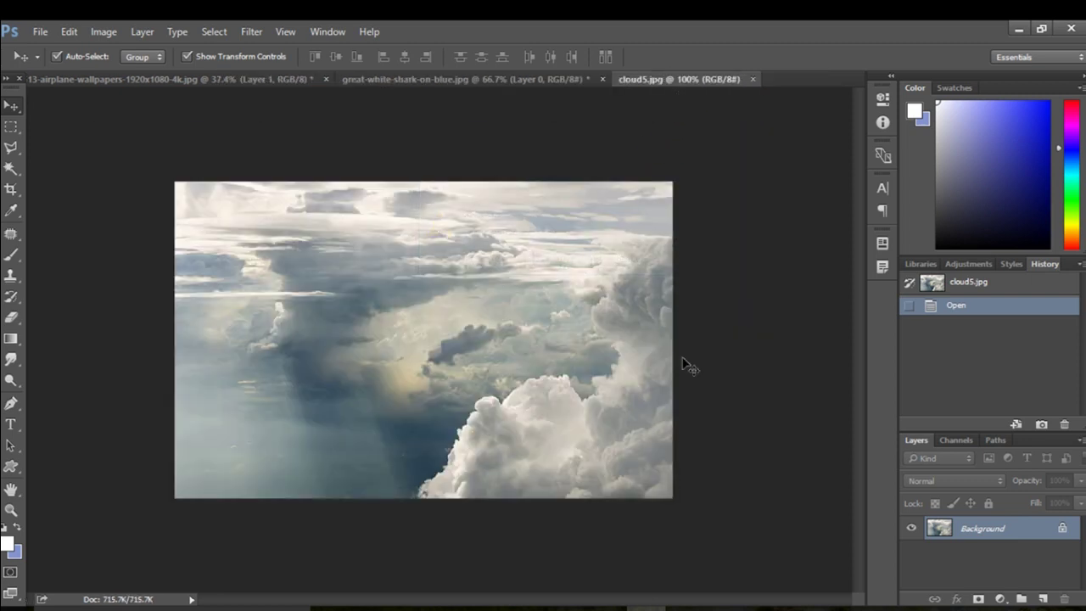
click(11, 167)
click(583, 435)
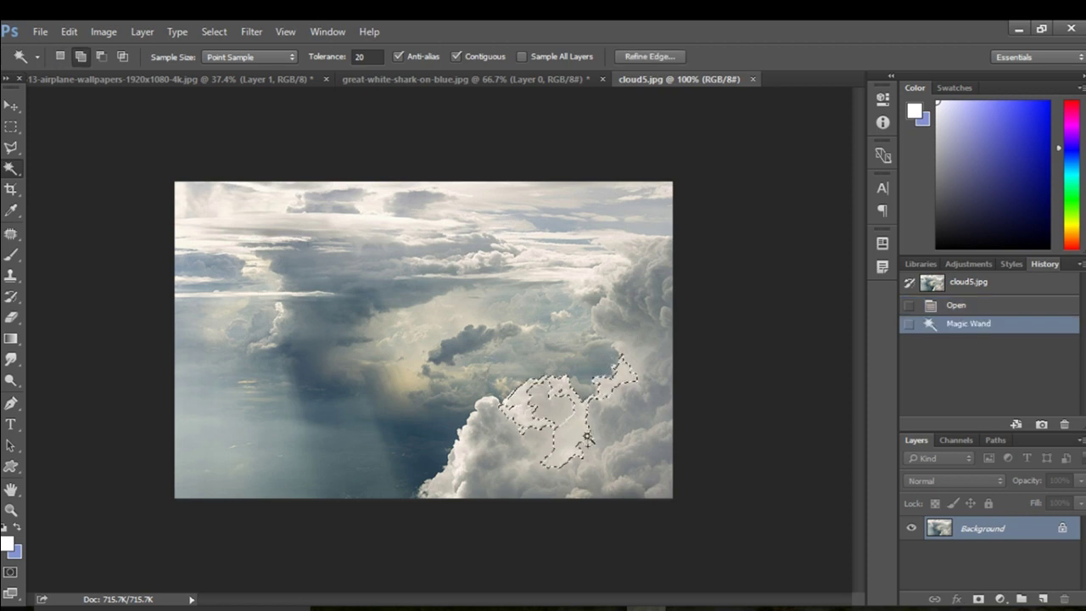
Step: Add the lower-right, middle and upper-right cloud areas to the Magic Wand selection
shift+click(594, 441)
shift+click(501, 463)
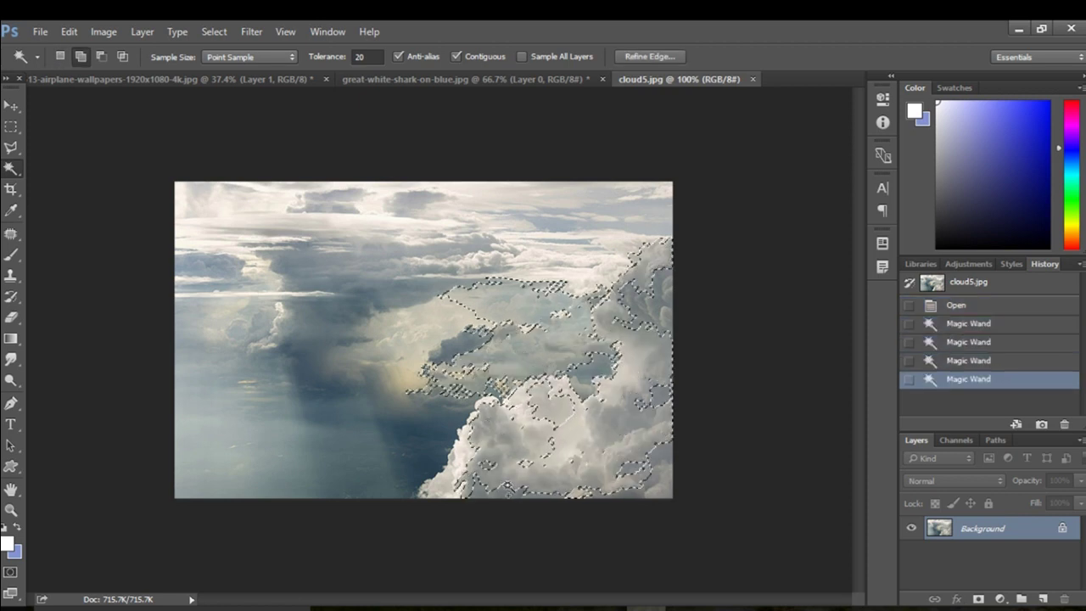
shift+click(633, 466)
shift+click(658, 395)
shift+click(645, 463)
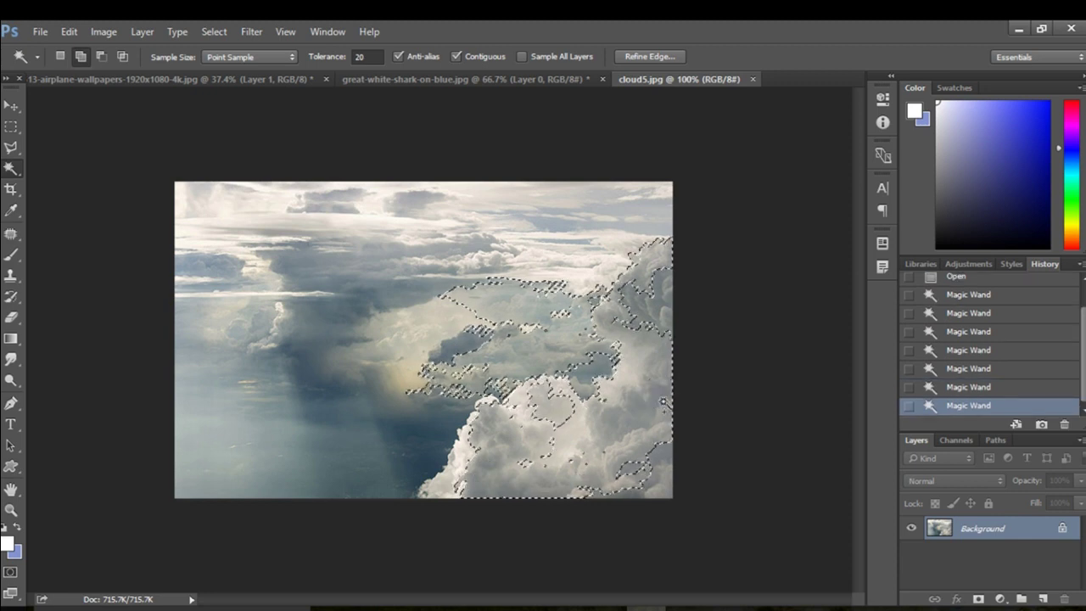
shift+click(466, 452)
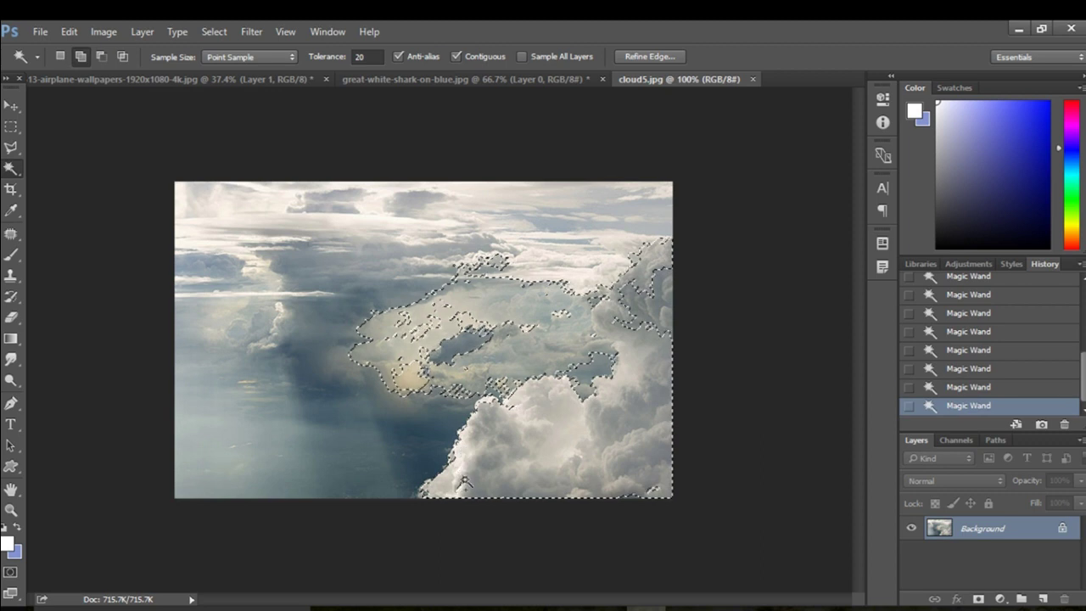
shift+click(594, 327)
shift+click(408, 261)
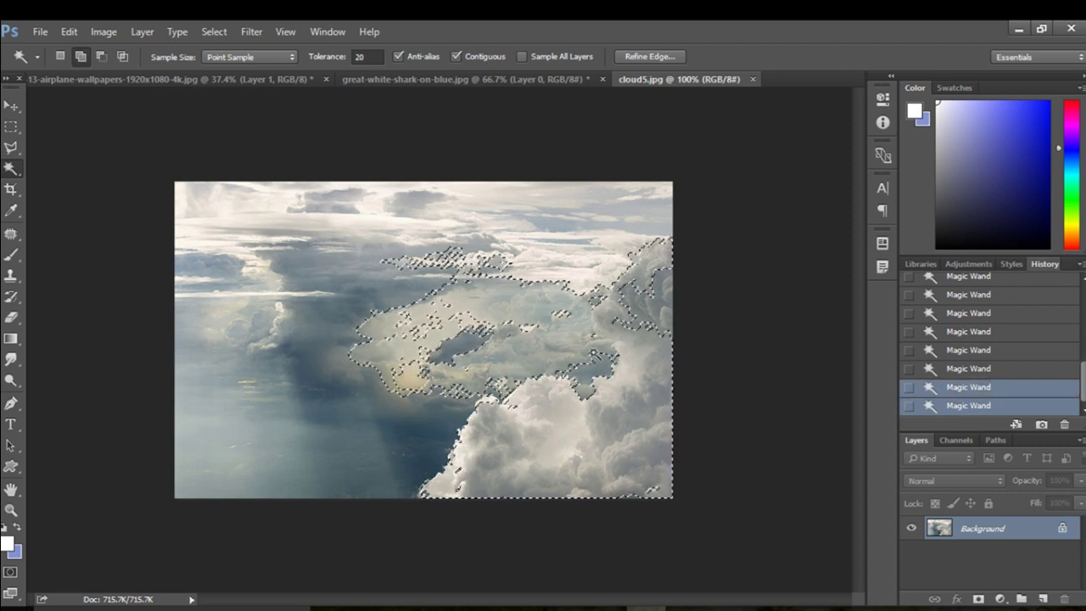
shift+click(594, 200)
shift+click(645, 305)
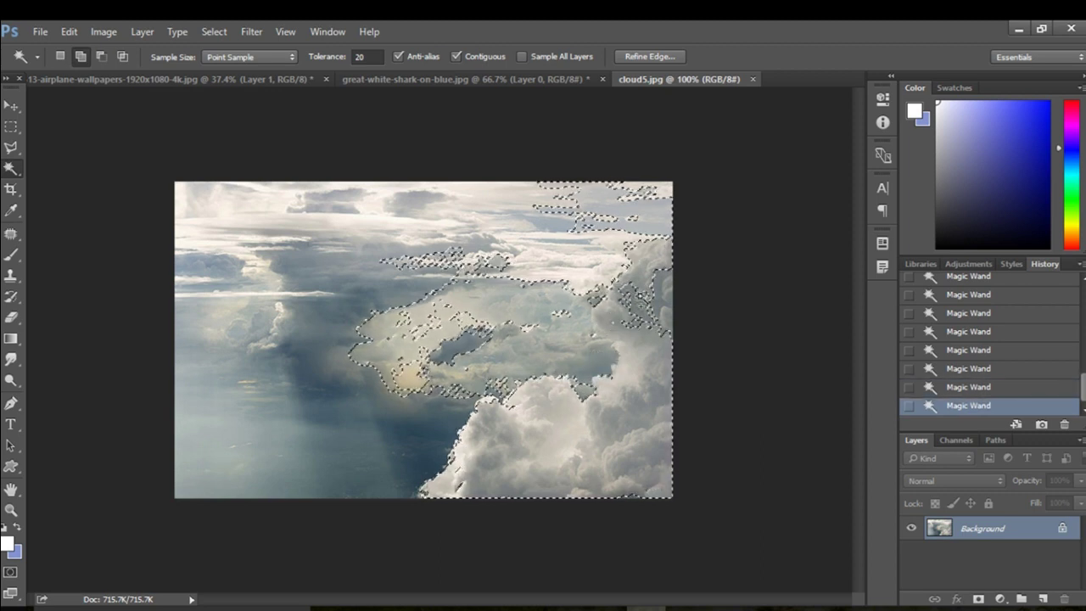
shift+click(659, 220)
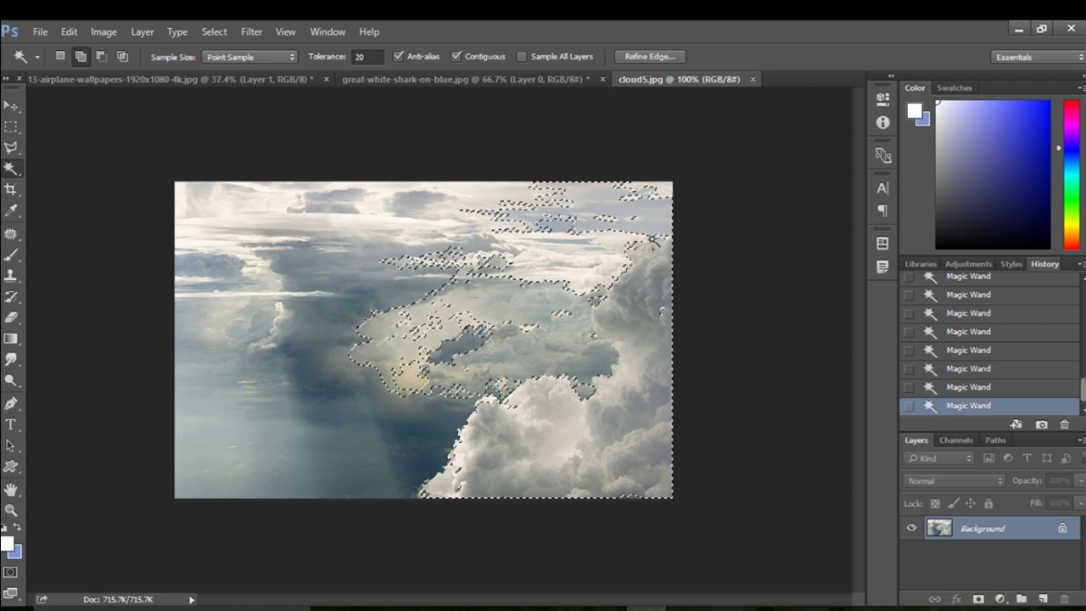
shift+click(604, 277)
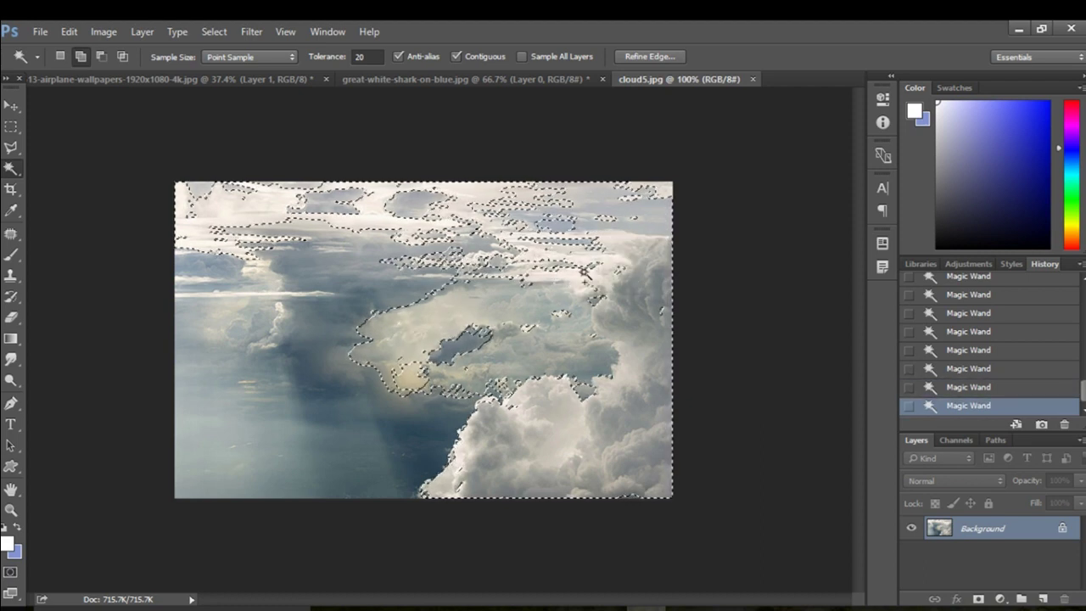
shift+click(577, 316)
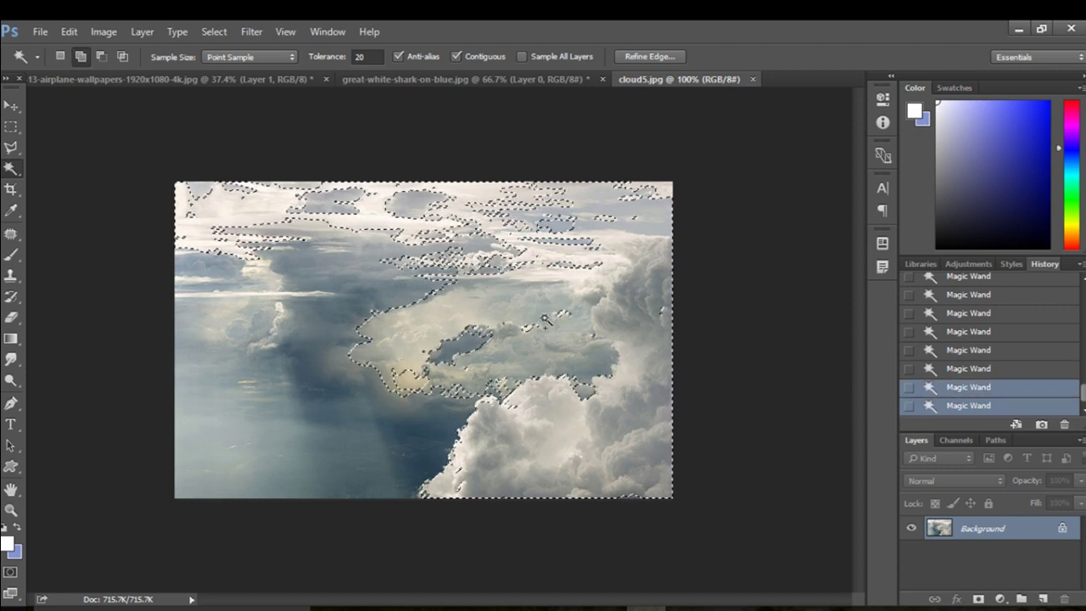
click(575, 387)
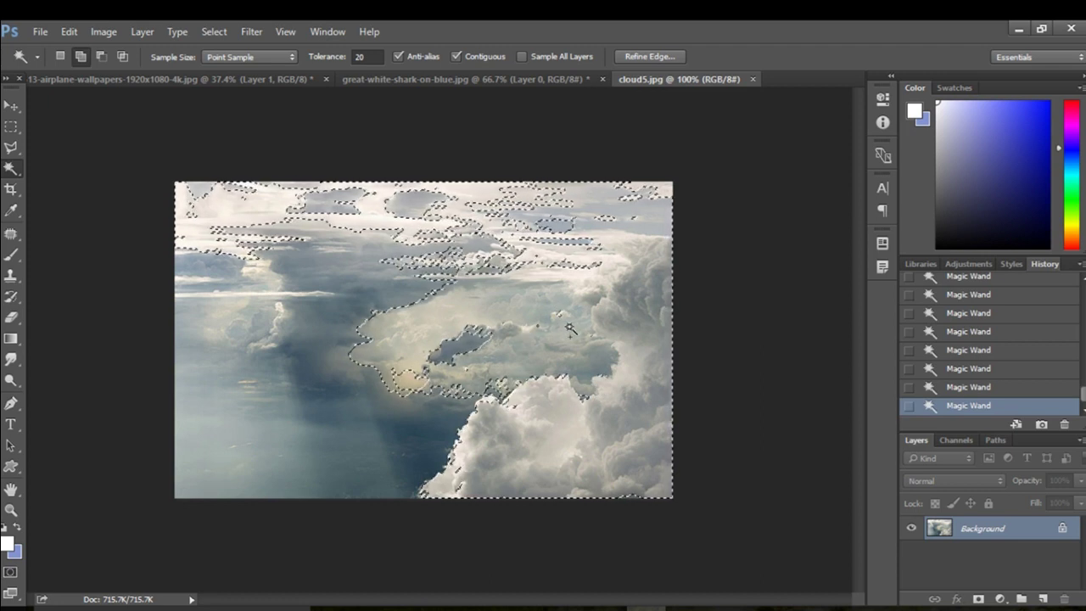
Step: Drag the selected clouds into the airliner composite as a new layer
click(11, 106)
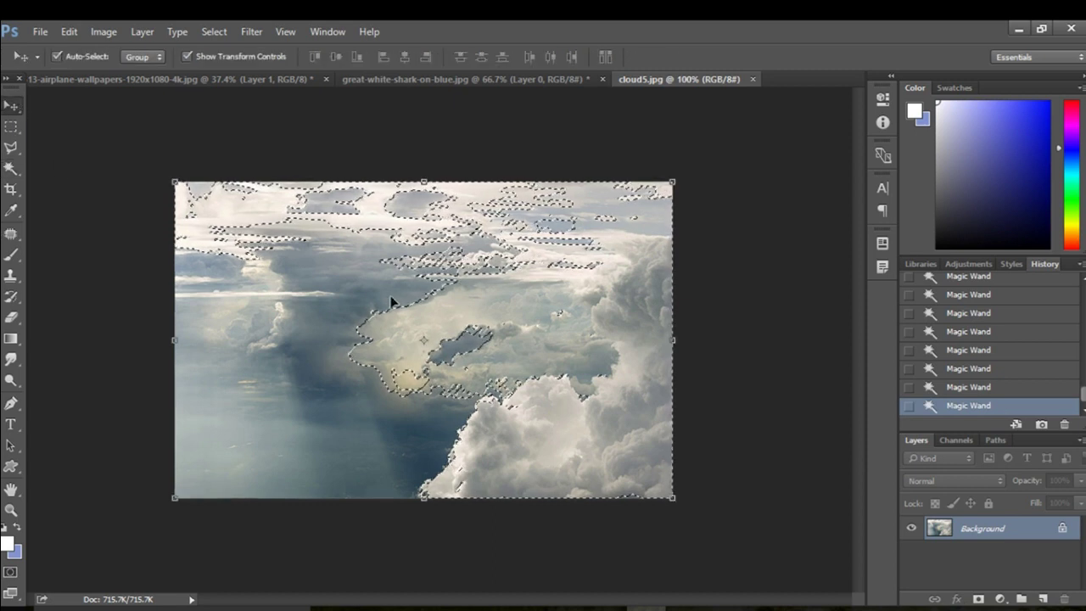
mouse_move(586, 308)
mouse_down()
mouse_move(280, 151)
mouse_move(246, 85)
mouse_up()
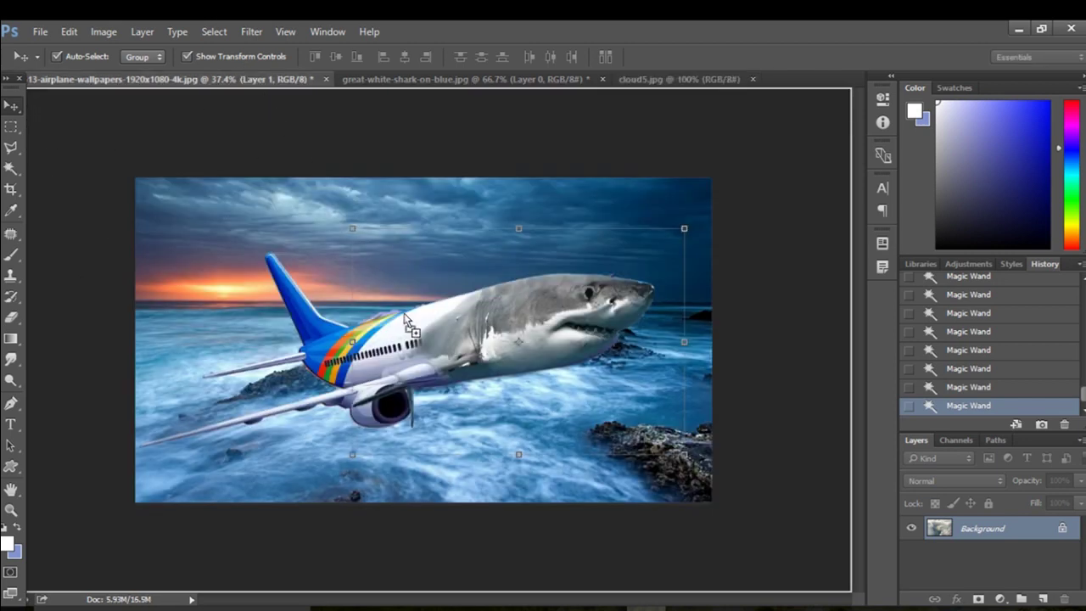
drag(246, 82, 412, 333)
Step: Flip the cloud layer horizontally, stretch it over the lower-left corner, and commit
drag(259, 337, 648, 335)
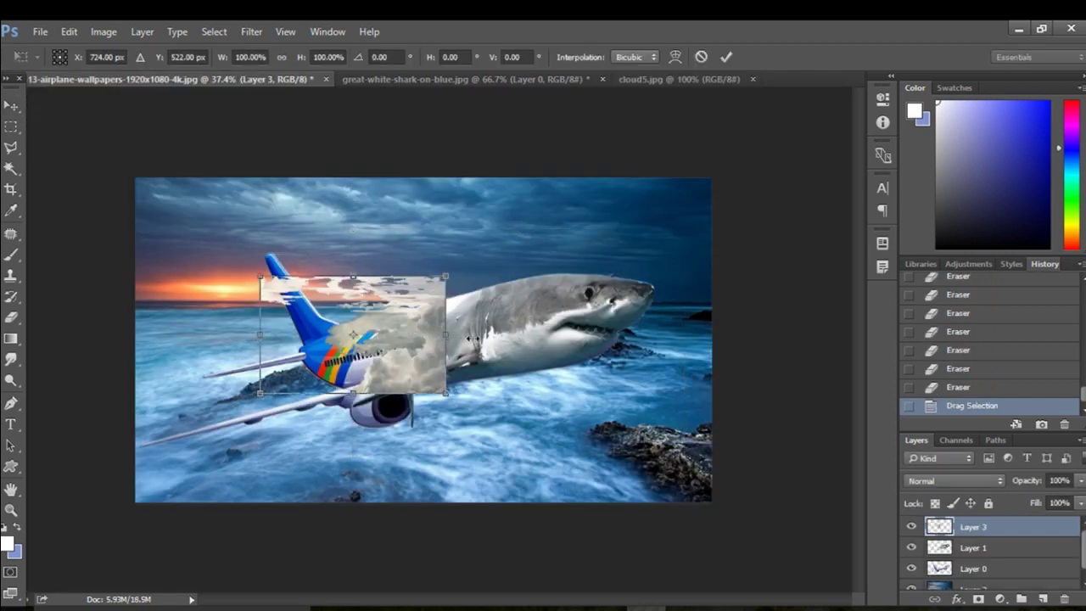
mouse_move(461, 326)
mouse_down()
mouse_move(164, 443)
mouse_move(170, 422)
mouse_up()
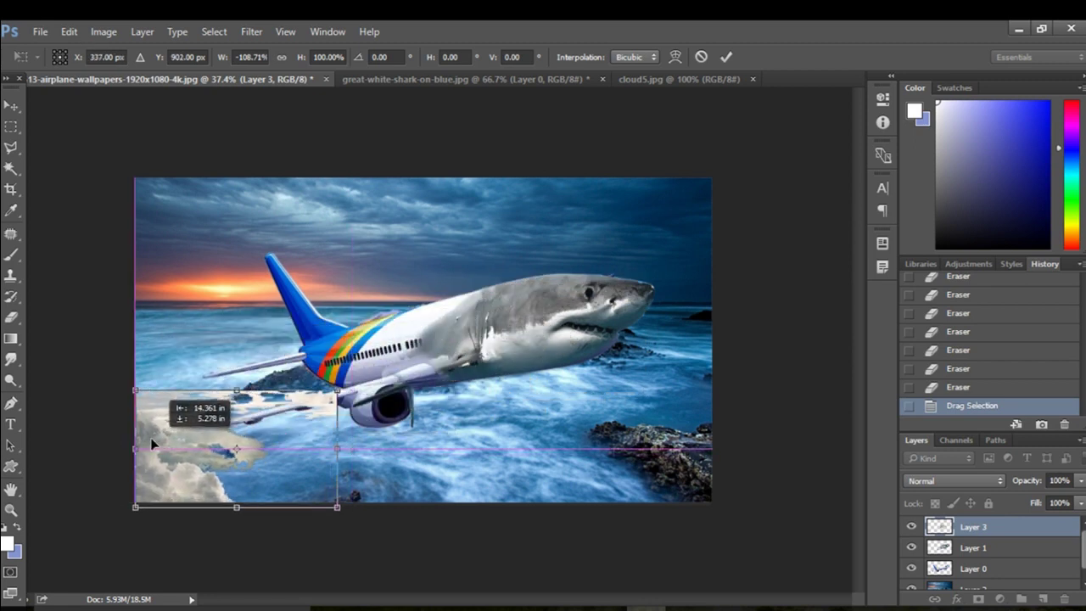
drag(236, 391, 227, 177)
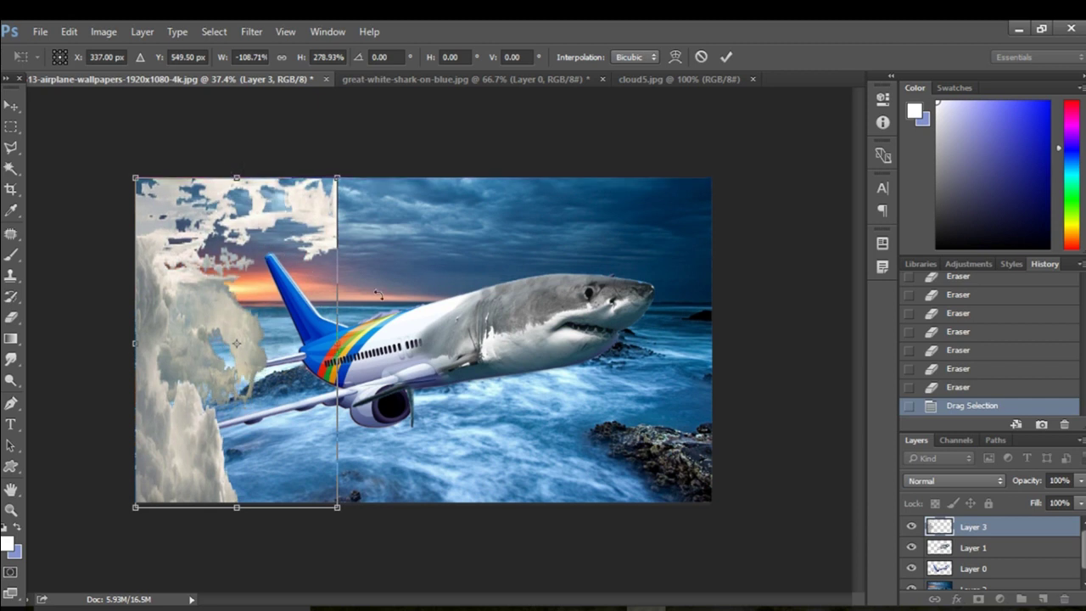
drag(337, 342, 471, 343)
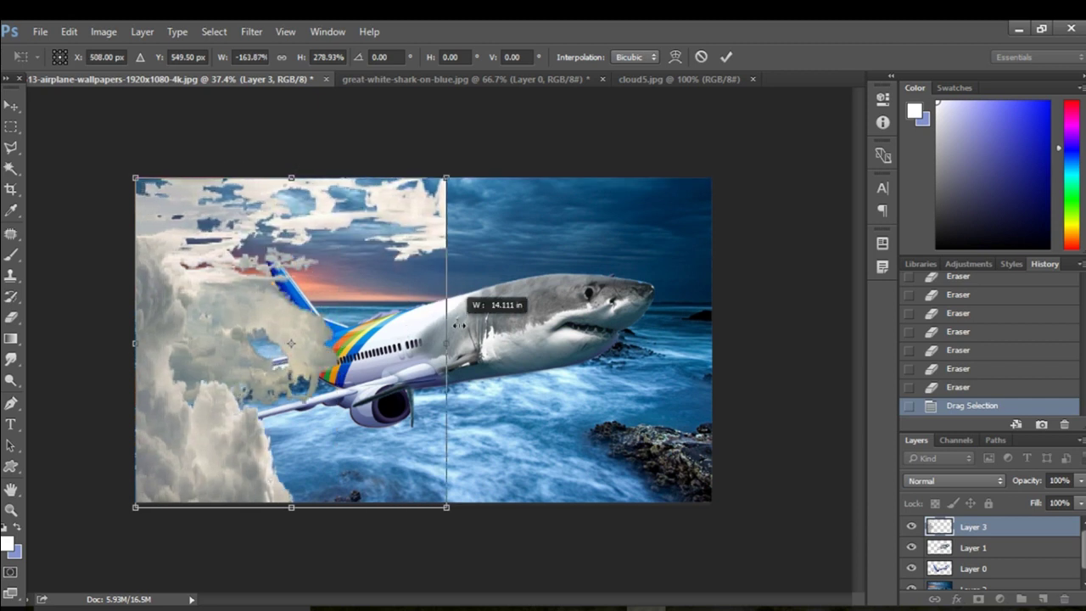
drag(301, 176, 277, 297)
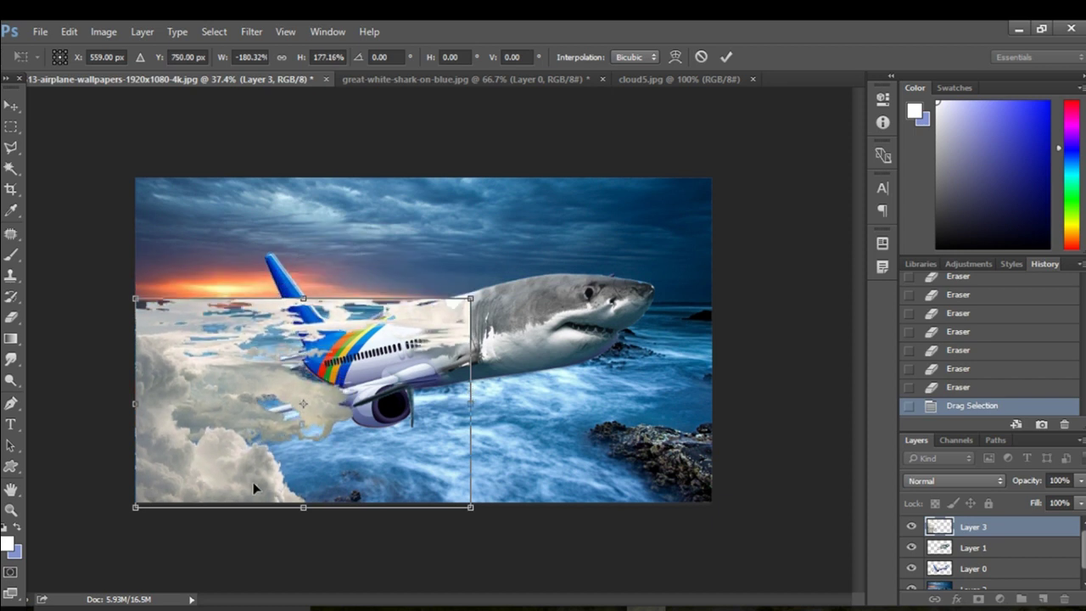
click(724, 57)
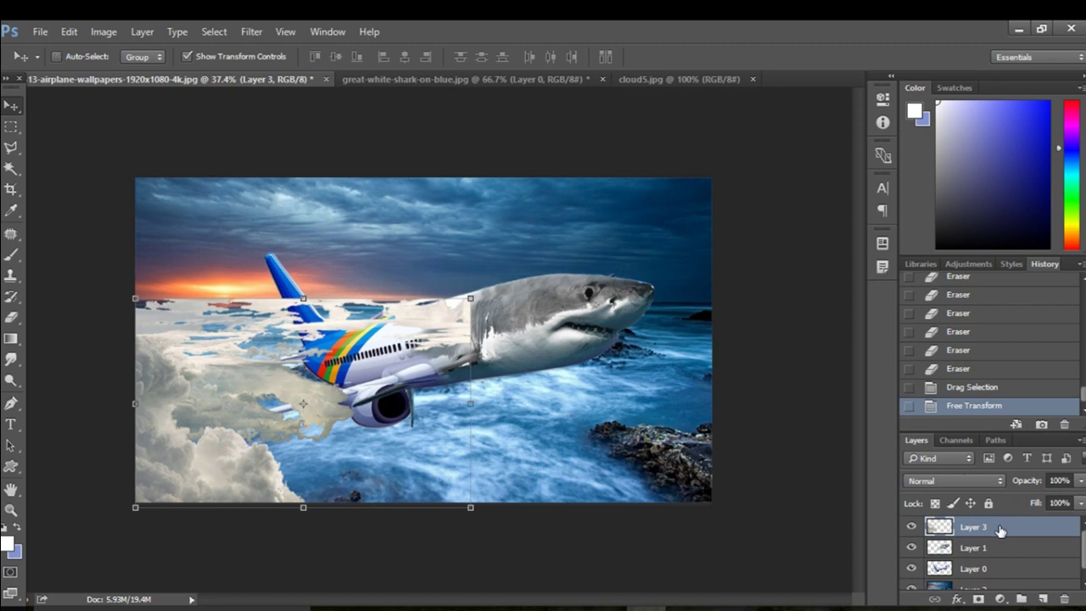
Step: Colorize the cloud layer using the Cyanotype preset with Hue 236 and Saturation 36
key(ctrl+u)
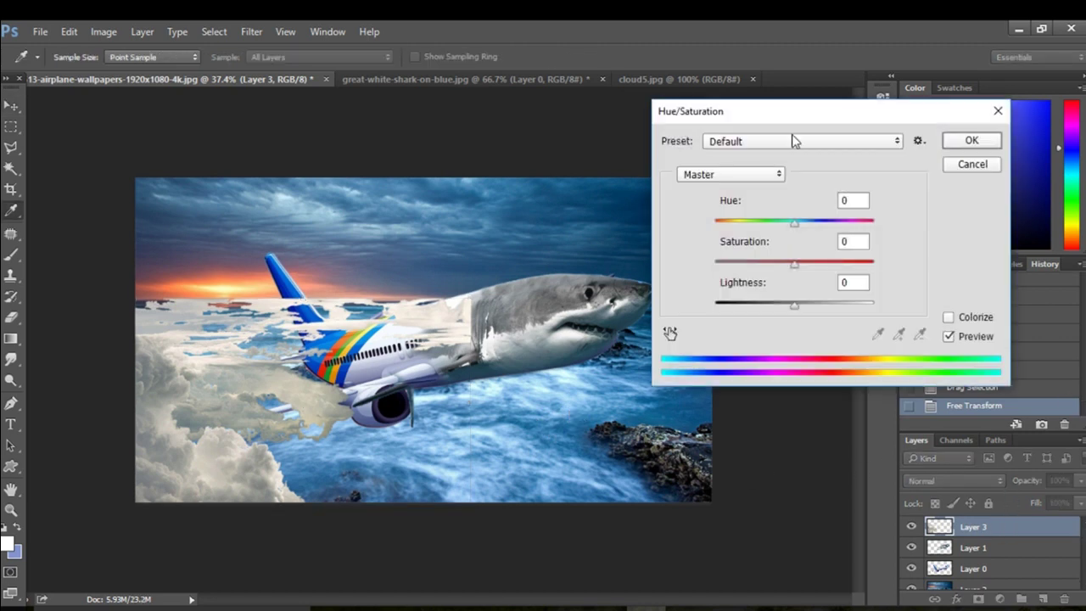
click(794, 140)
click(769, 200)
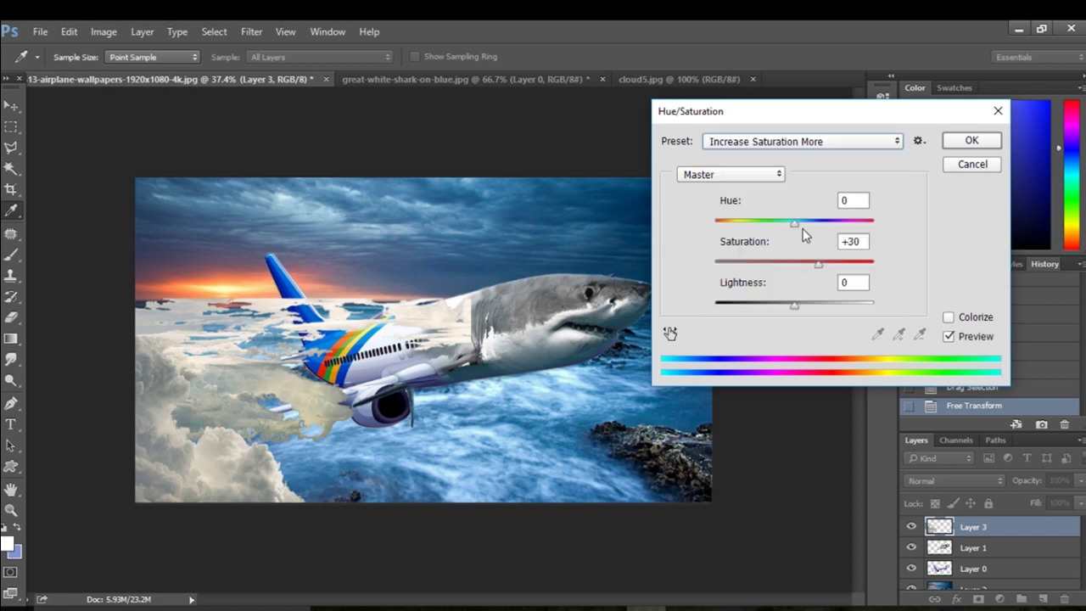
mouse_move(795, 222)
mouse_down()
mouse_move(820, 228)
mouse_move(800, 265)
mouse_move(737, 269)
mouse_move(849, 270)
mouse_up()
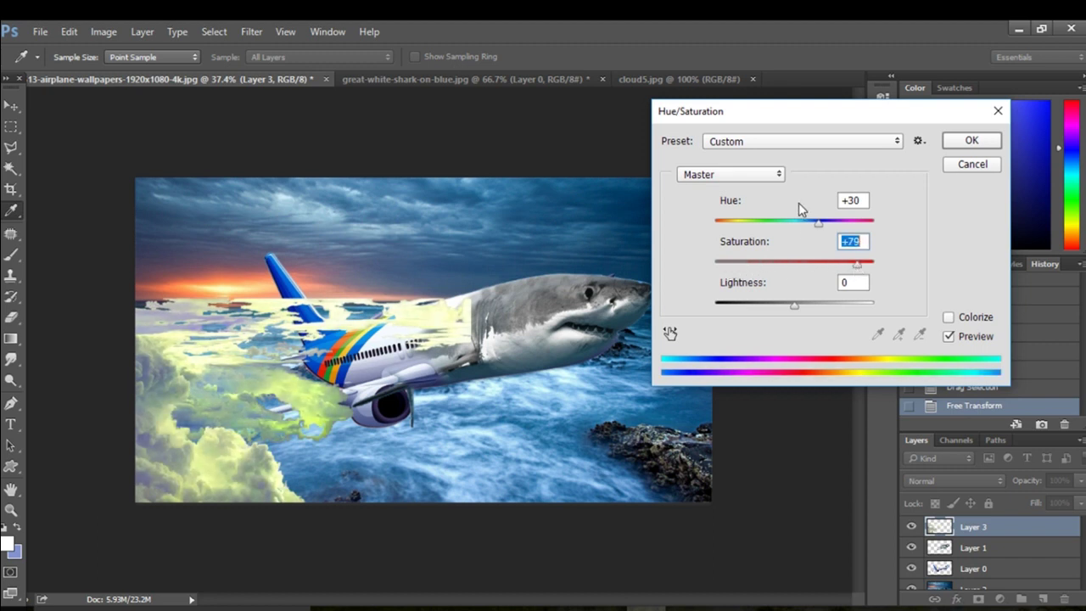
drag(820, 225, 826, 225)
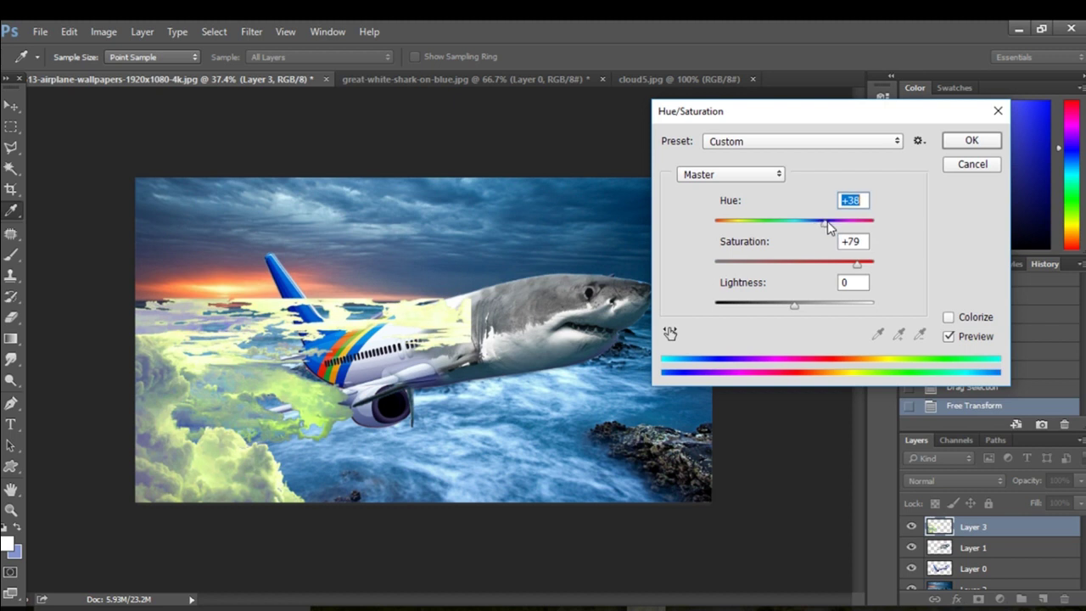
drag(794, 308, 797, 309)
click(883, 147)
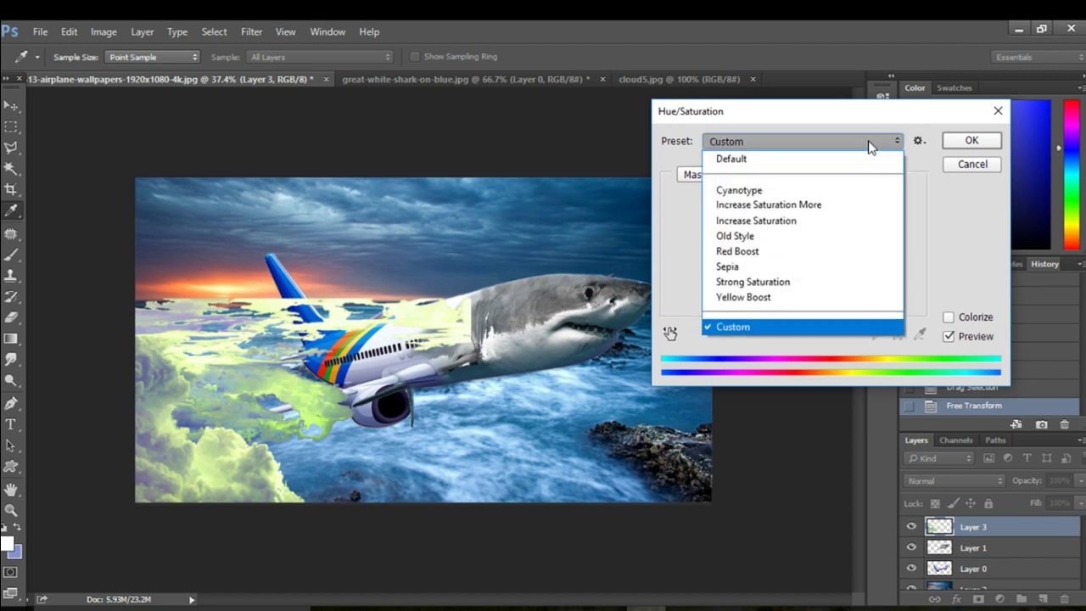
click(802, 188)
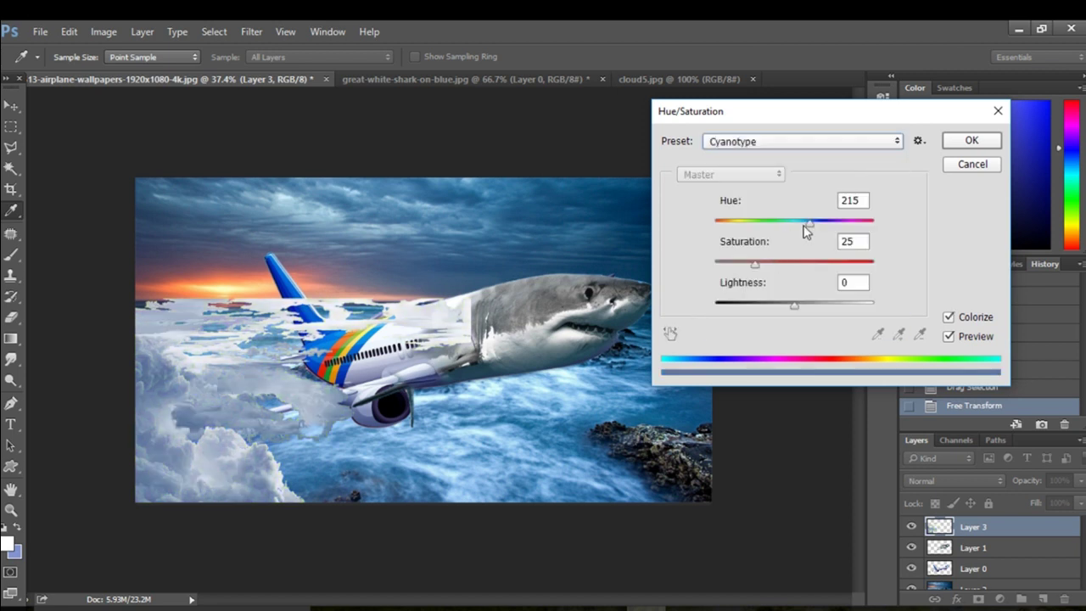
drag(810, 223, 820, 224)
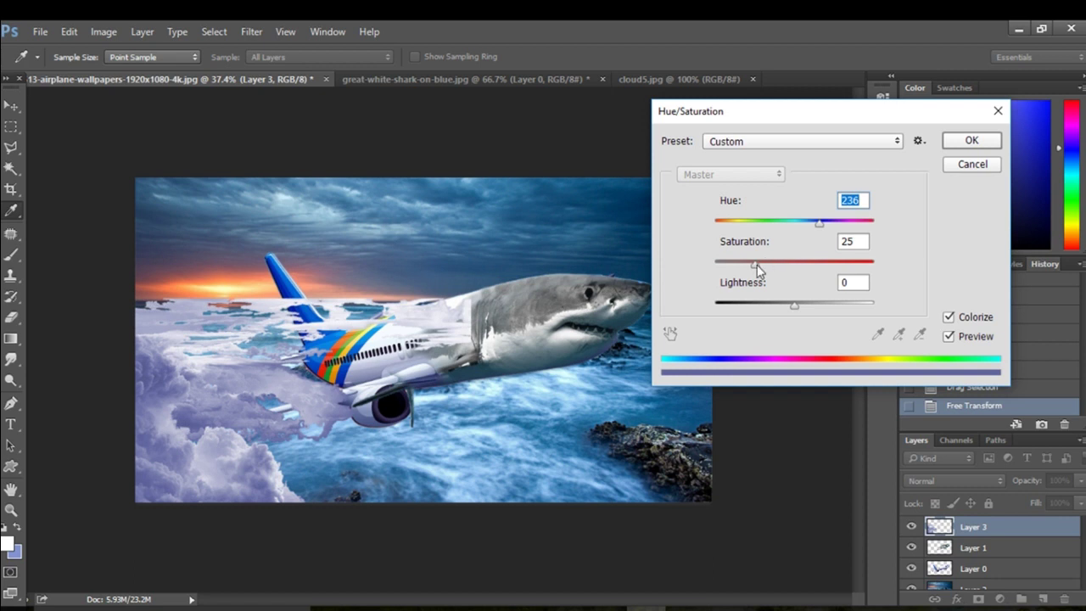
drag(757, 264, 772, 270)
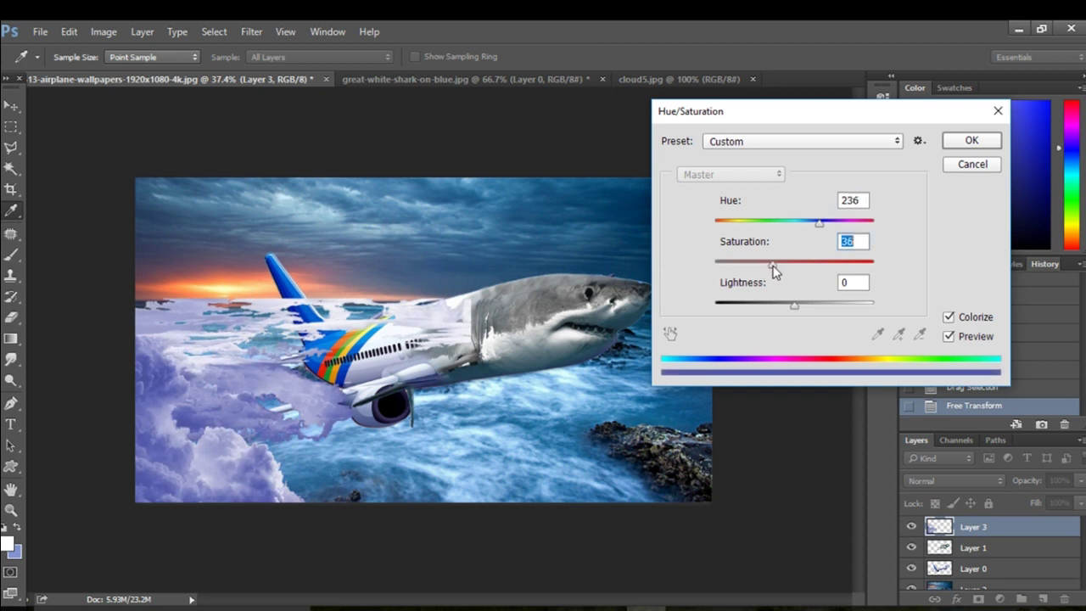
click(967, 141)
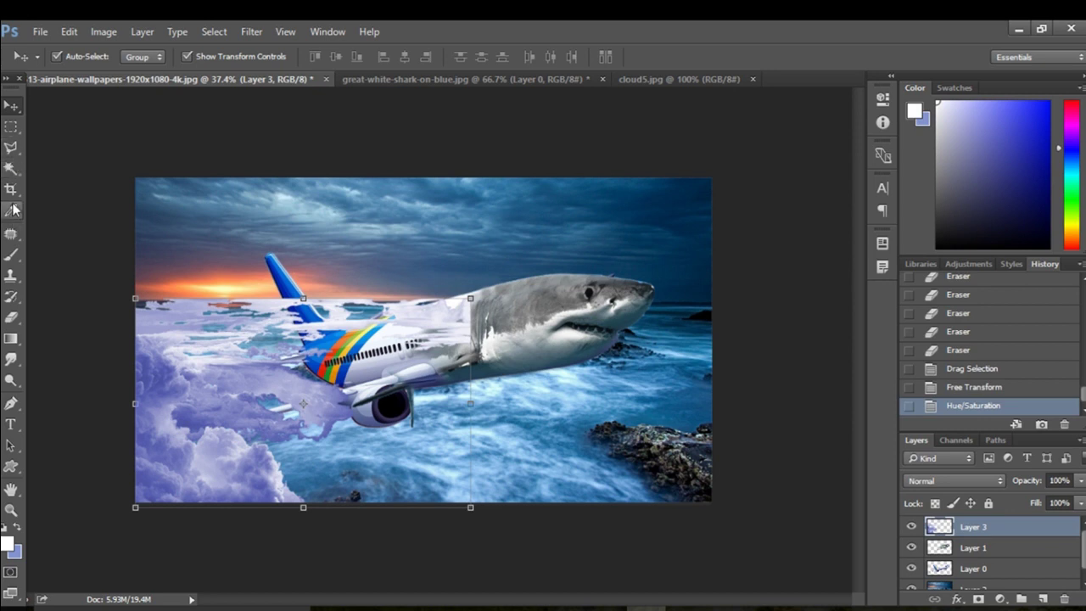
Step: Erase cloud remnants over the plane body and horizon with a 69 px, 33% hardness eraser
click(10, 273)
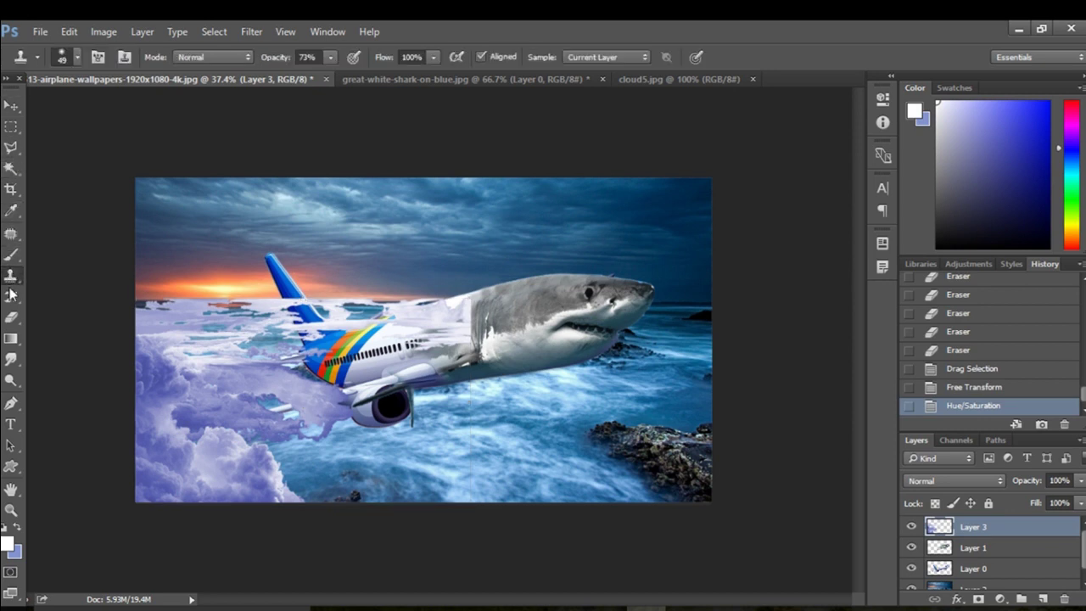
click(11, 319)
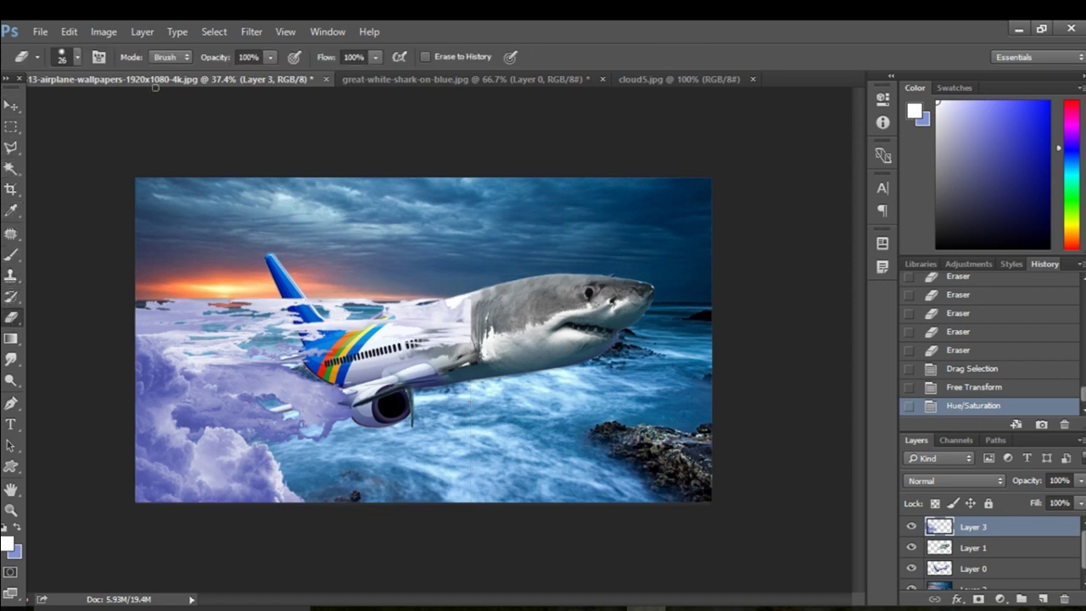
click(77, 57)
drag(113, 109, 122, 109)
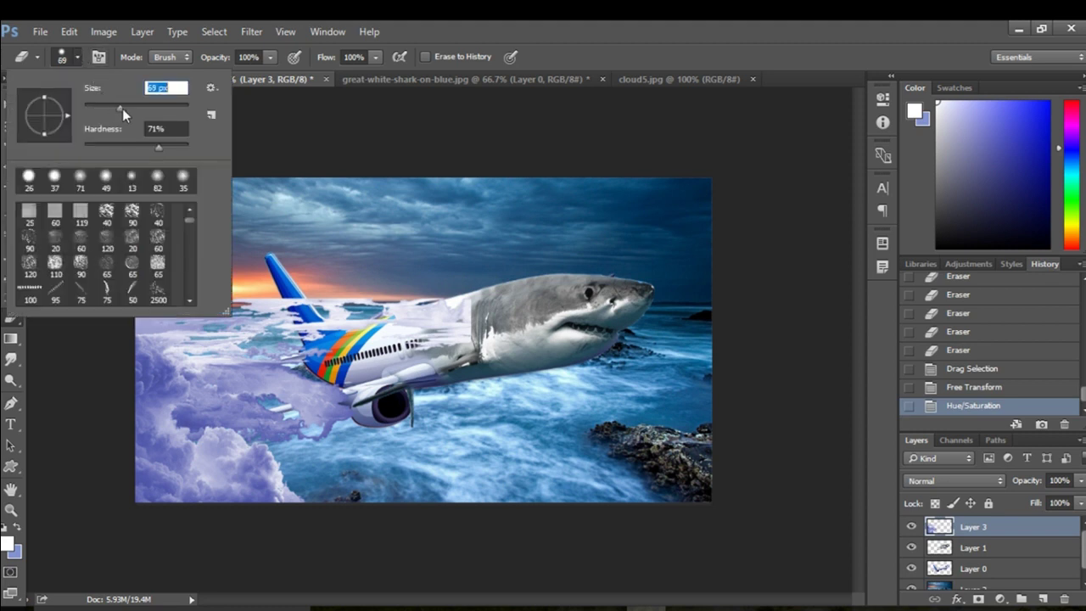
drag(142, 147, 118, 146)
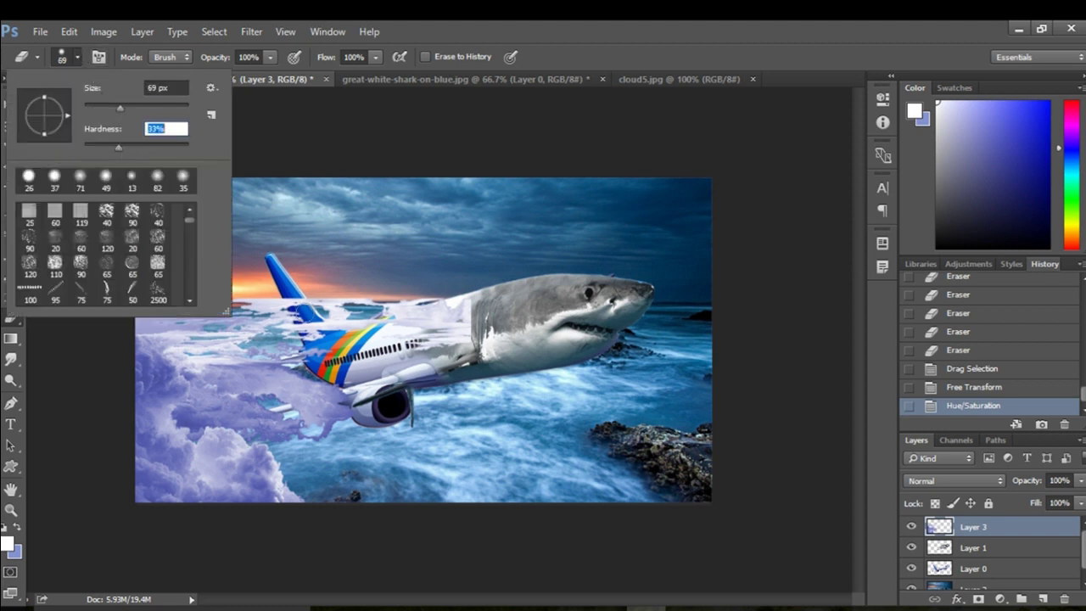
click(439, 327)
mouse_move(441, 326)
mouse_down()
mouse_move(310, 323)
mouse_move(400, 330)
mouse_move(354, 296)
mouse_up()
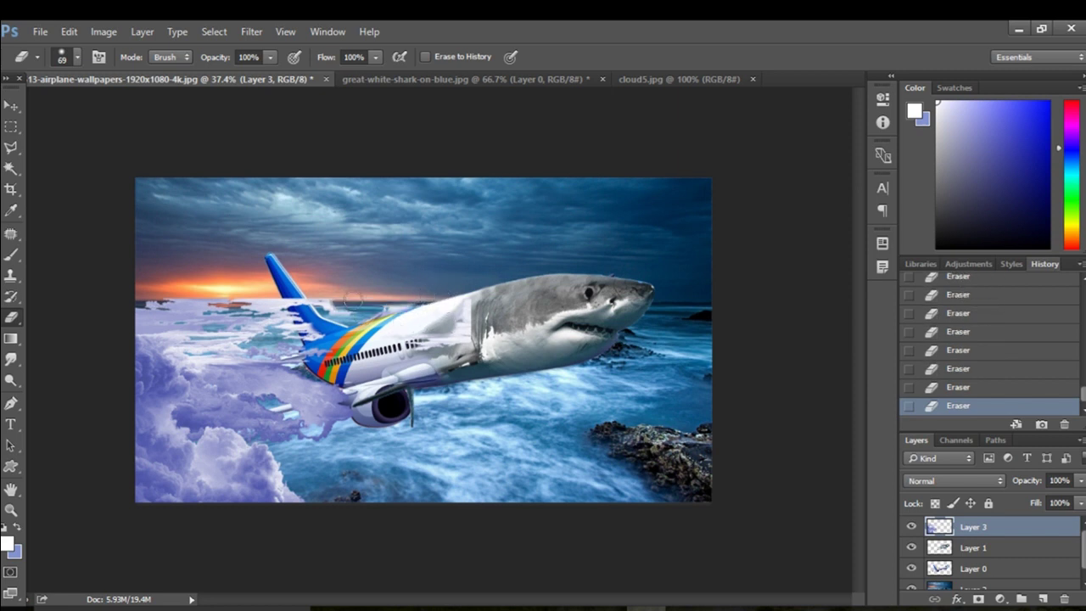
drag(412, 317, 64, 297)
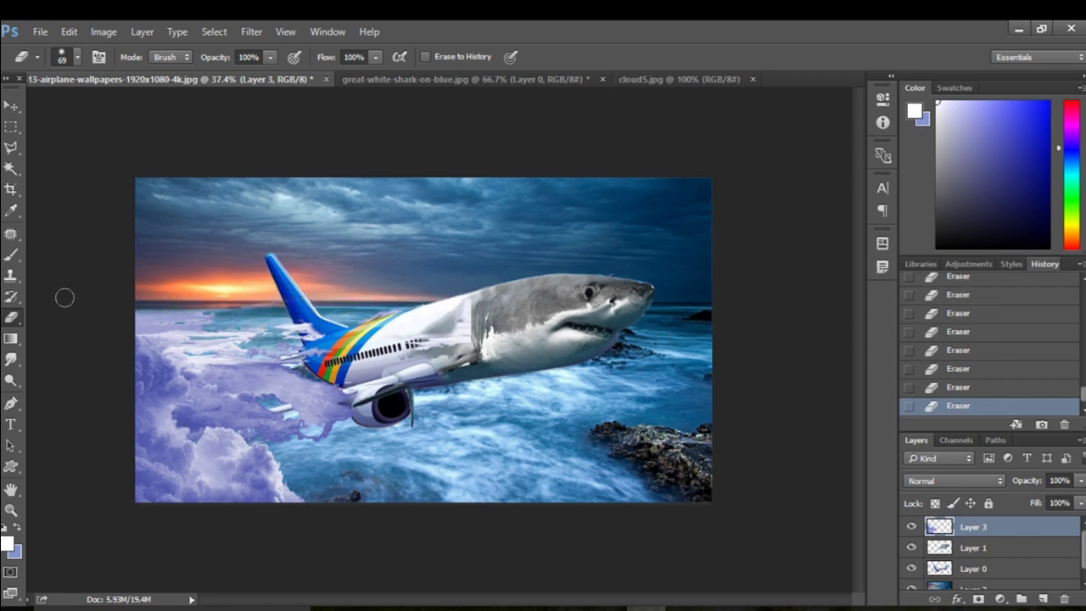
Step: With an 88 px, 0% hardness eraser, blend the shark's edge and clear the engine and wing
click(77, 57)
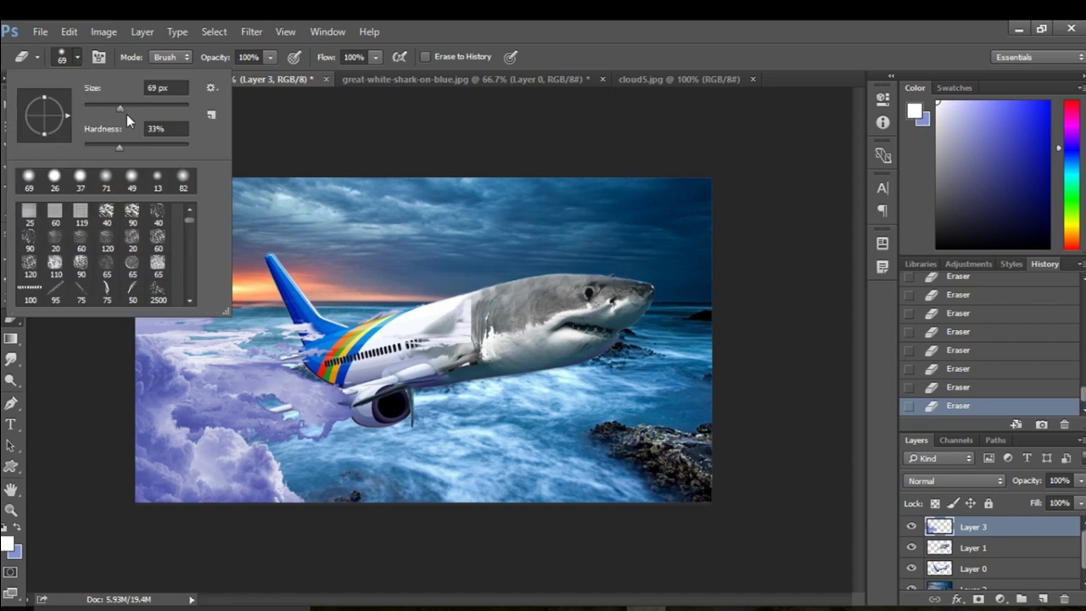
click(127, 107)
drag(118, 146, 84, 146)
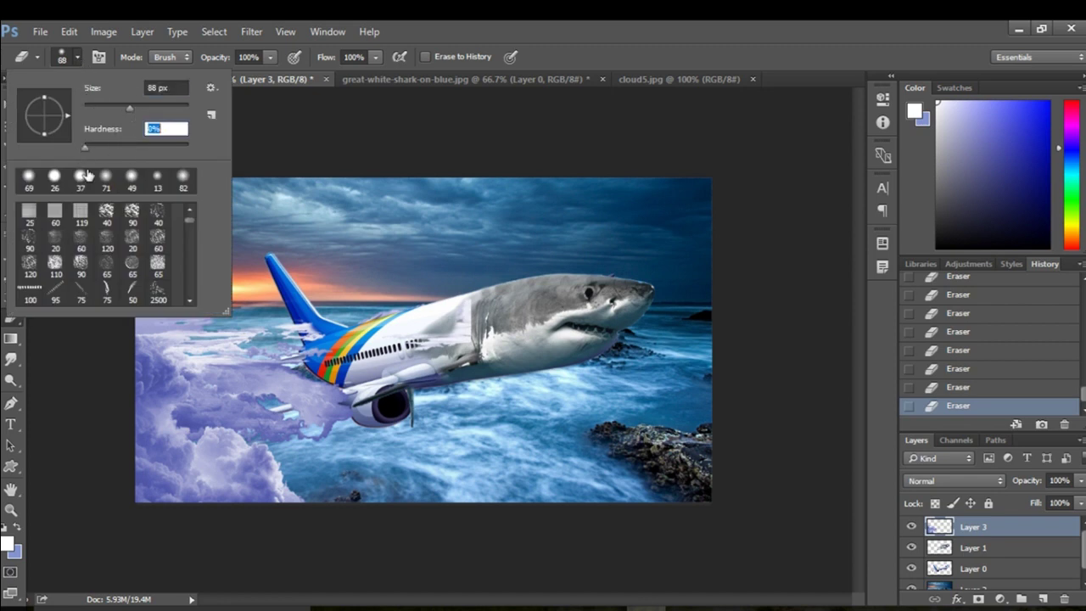
click(409, 282)
mouse_move(471, 347)
mouse_down()
mouse_move(433, 336)
mouse_move(458, 343)
mouse_move(467, 325)
mouse_up()
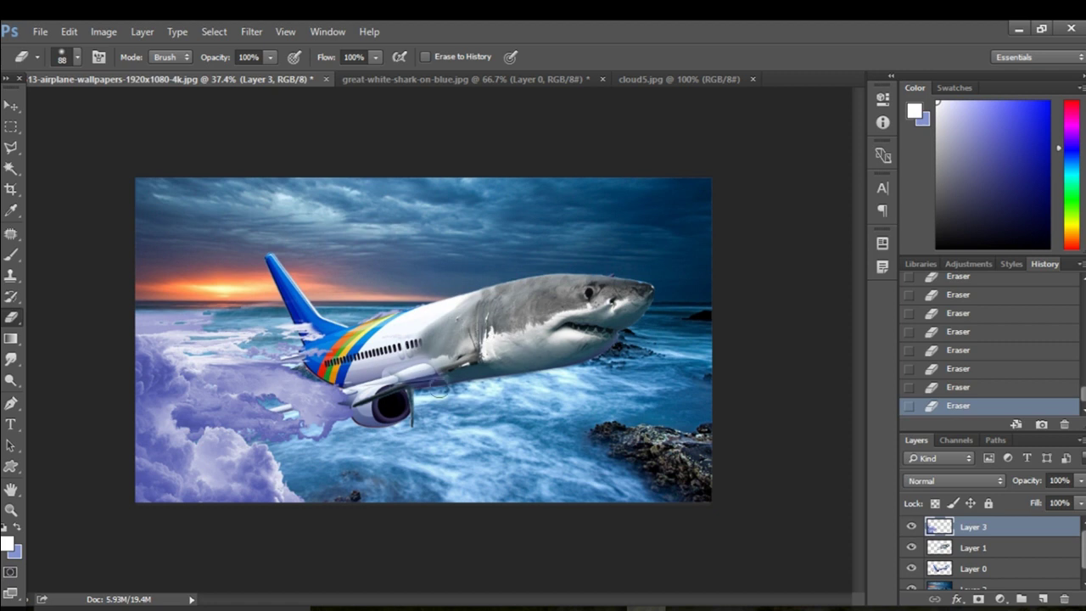
mouse_move(379, 412)
mouse_down()
mouse_move(344, 414)
mouse_move(177, 352)
mouse_move(159, 327)
mouse_move(208, 339)
mouse_move(147, 301)
mouse_move(314, 348)
mouse_move(234, 348)
mouse_up()
Step: Erase the remaining purple wisps below the tail, near the wing and along the lower cloud edge
mouse_move(310, 335)
mouse_down()
mouse_move(270, 319)
mouse_move(276, 271)
mouse_up()
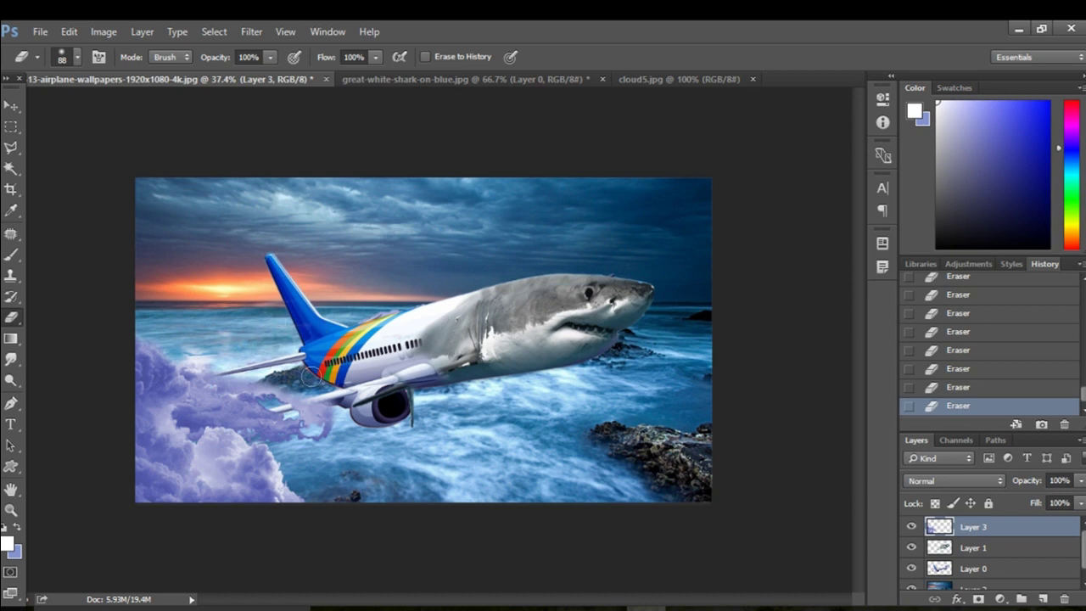
drag(339, 399, 315, 438)
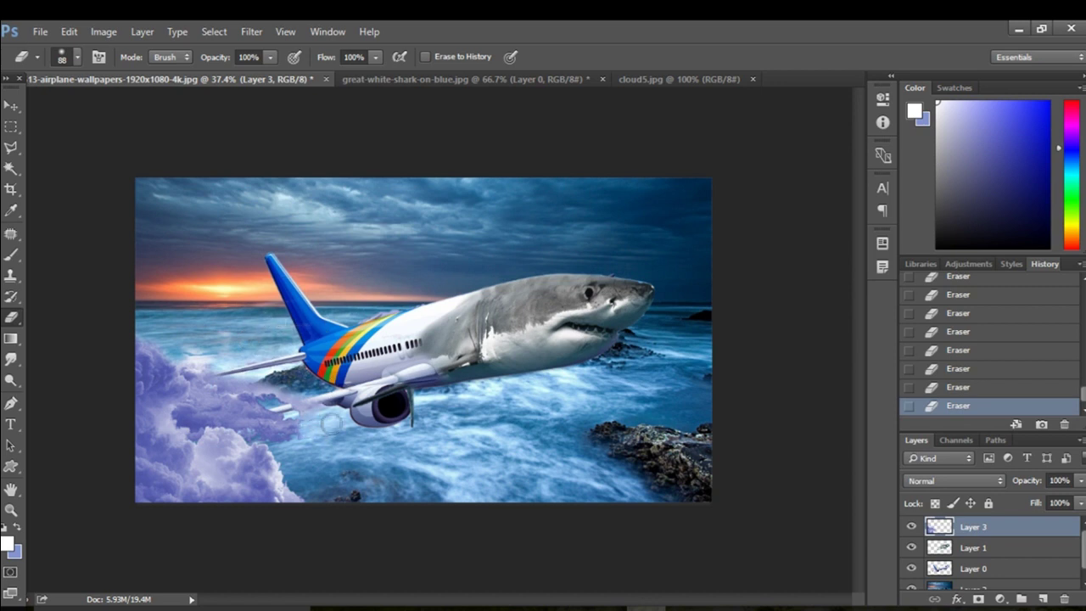
mouse_move(310, 399)
mouse_down()
mouse_move(212, 362)
mouse_move(255, 373)
mouse_up()
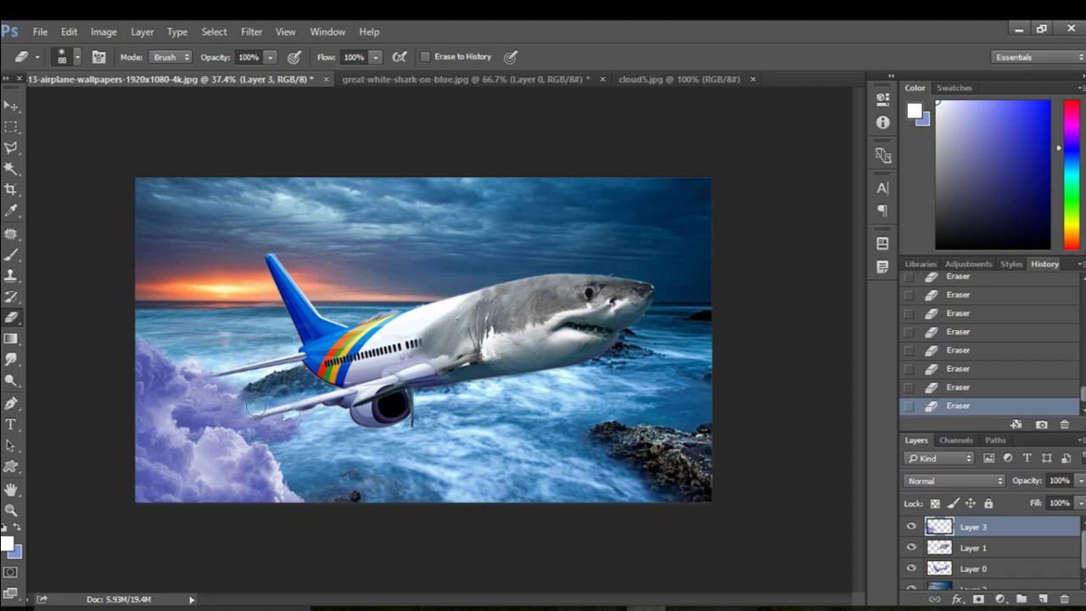
drag(244, 396, 200, 375)
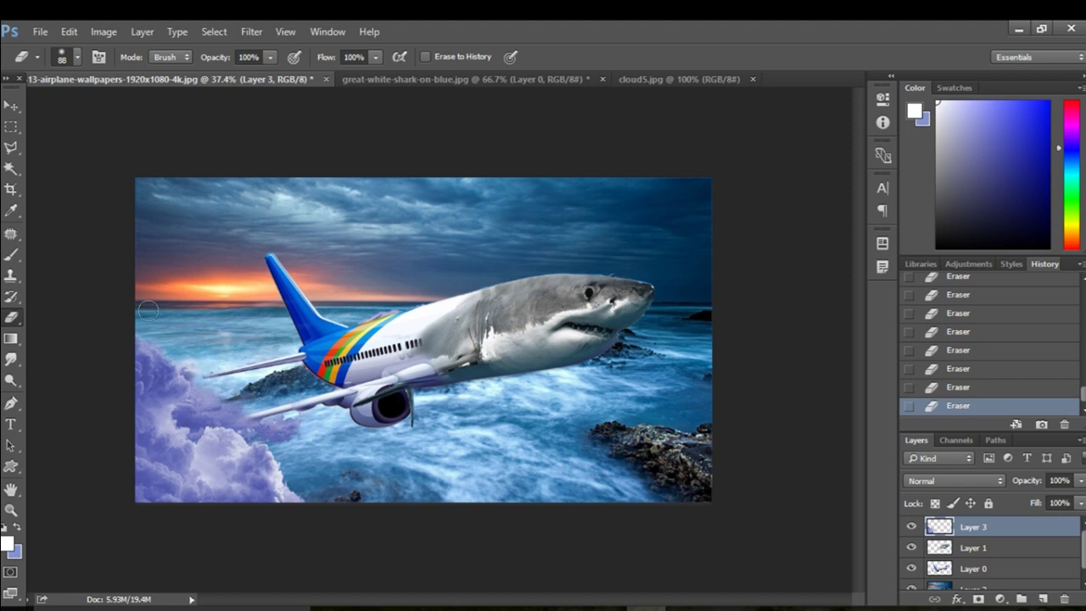
drag(297, 424, 300, 445)
click(11, 105)
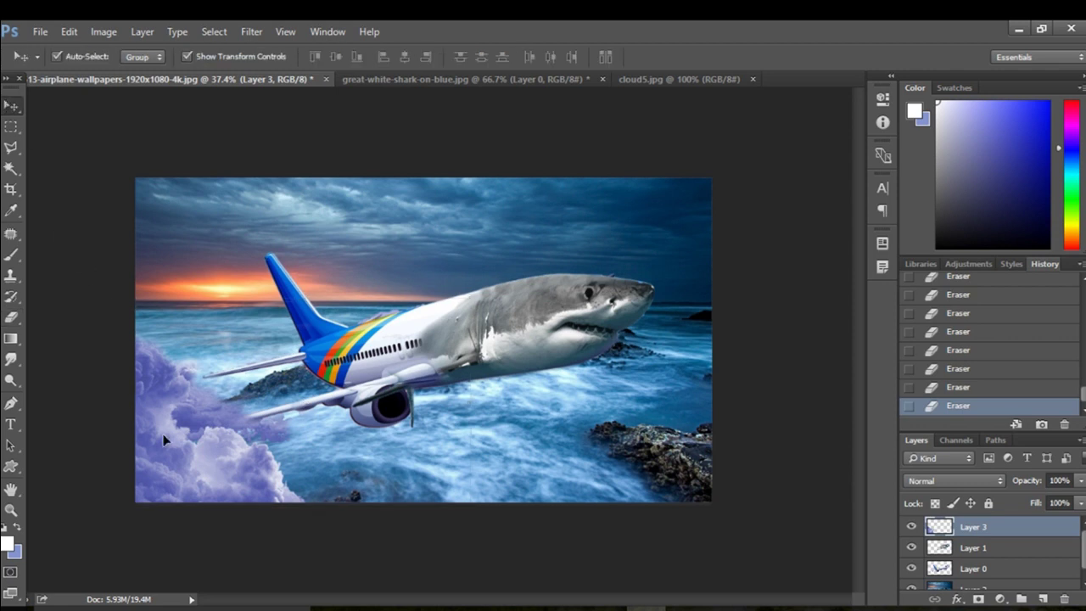
Step: Duplicate the purple cloud layer, move it into the top-right corner, and stretch it taller and wider
key(ctrl+j)
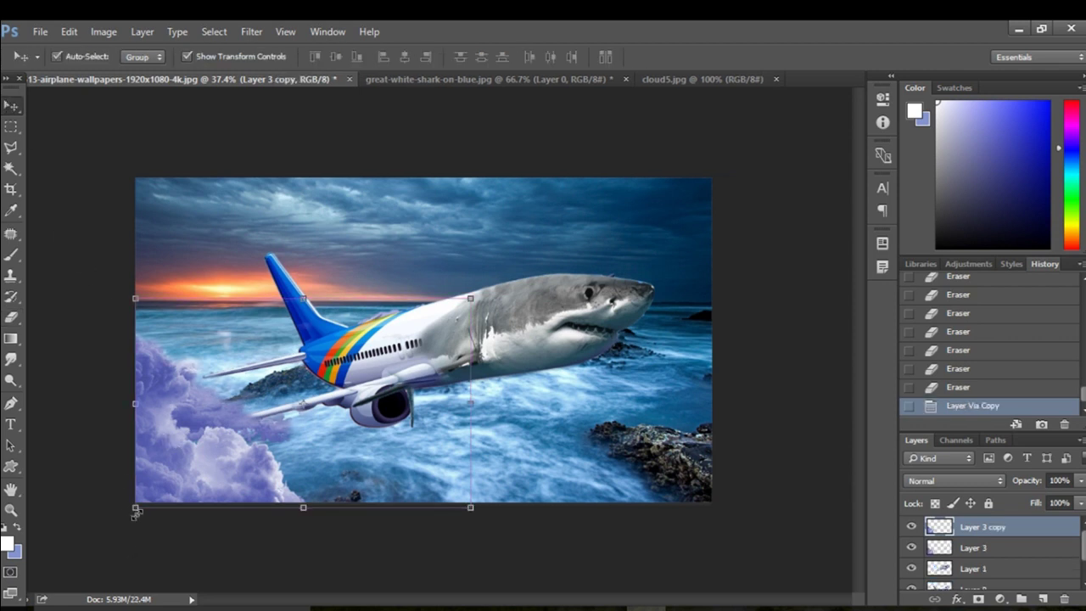
drag(136, 509, 711, 165)
drag(591, 298, 592, 362)
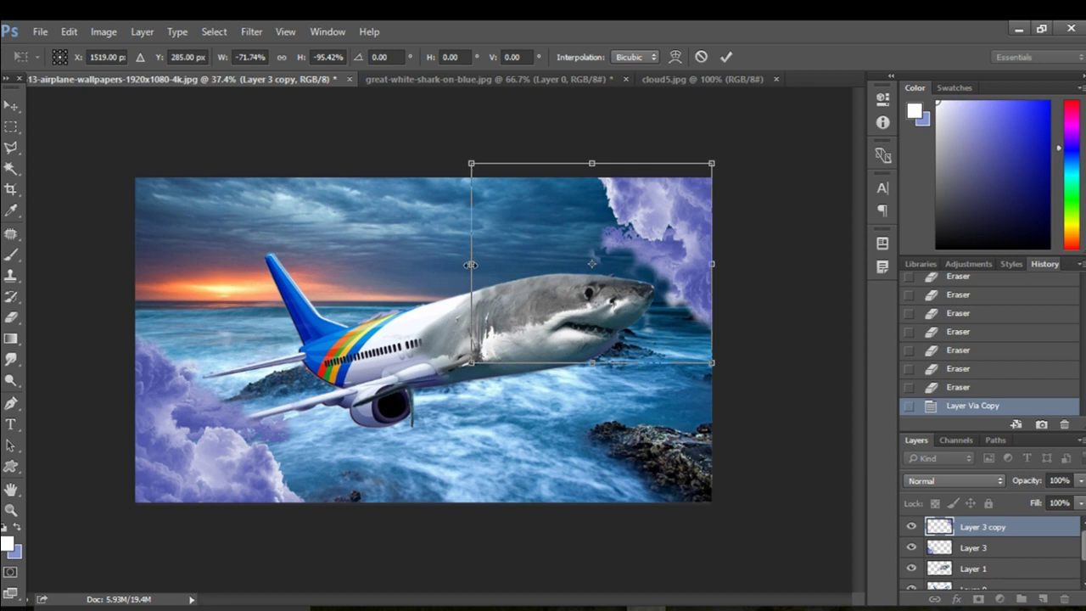
drag(471, 264, 369, 264)
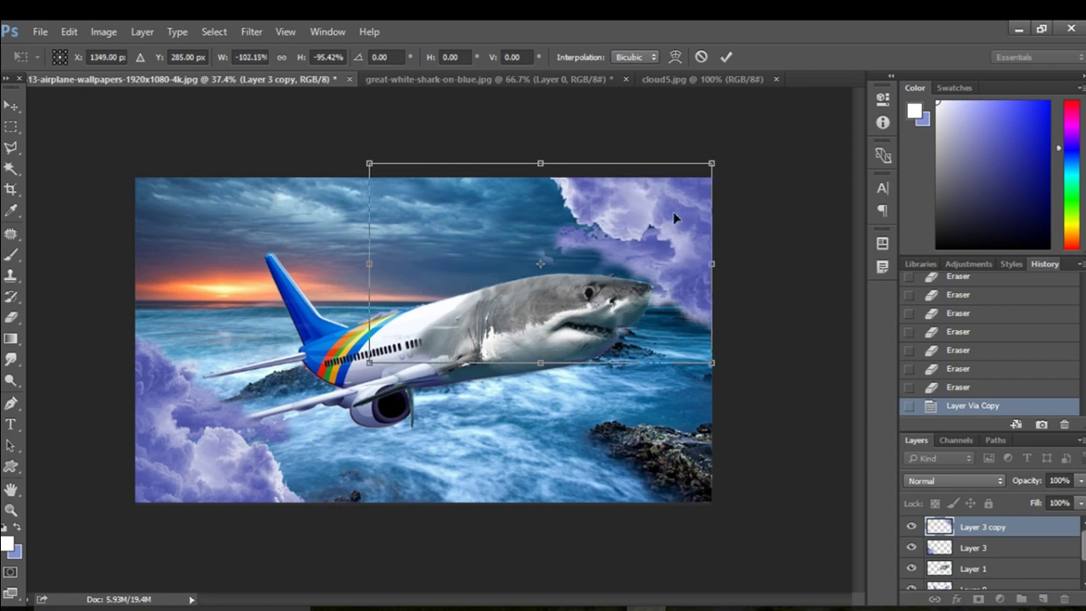
drag(675, 218, 675, 224)
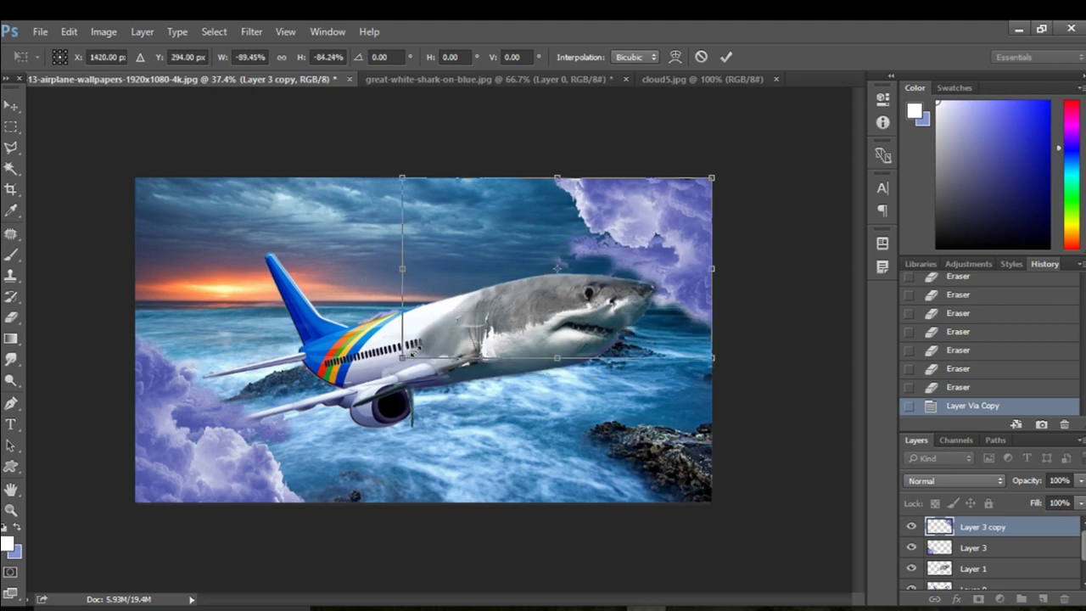
Step: Shrink the shark head slightly and erase the purple cloud overlapping its snout
drag(371, 374, 423, 357)
click(726, 56)
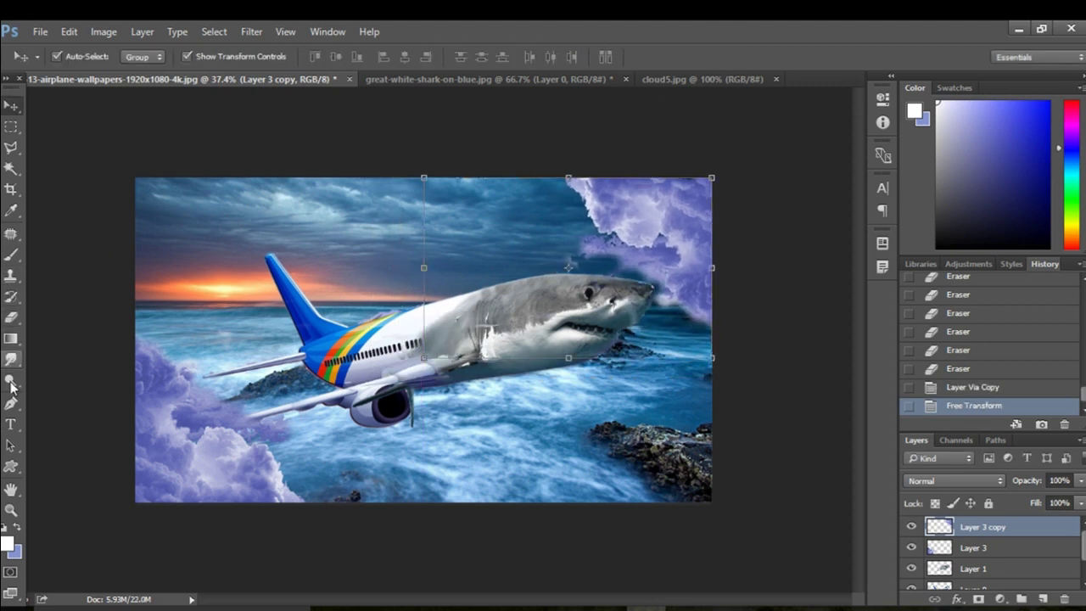
click(11, 318)
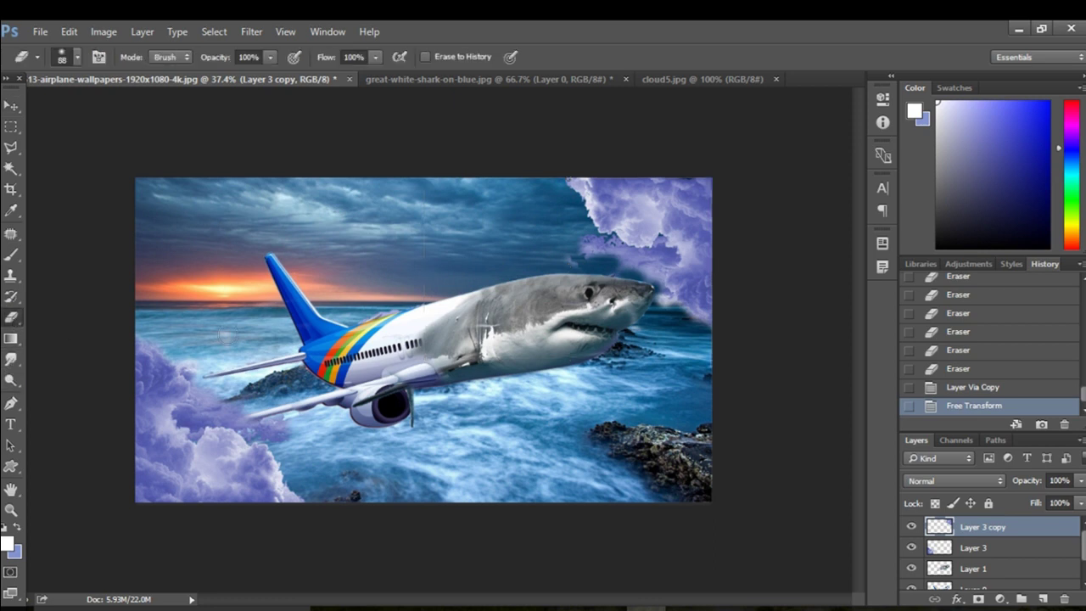
mouse_move(618, 244)
mouse_down()
mouse_move(557, 263)
mouse_move(621, 277)
mouse_move(616, 294)
mouse_move(661, 293)
mouse_up()
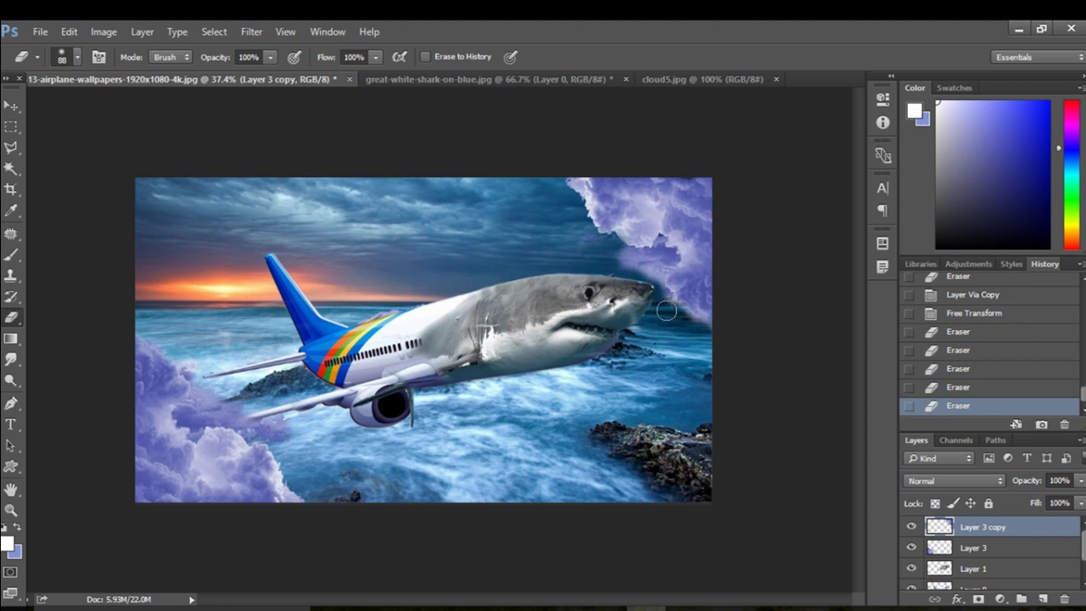
drag(647, 381, 679, 394)
mouse_move(679, 395)
mouse_down()
mouse_move(690, 371)
mouse_move(585, 378)
mouse_up()
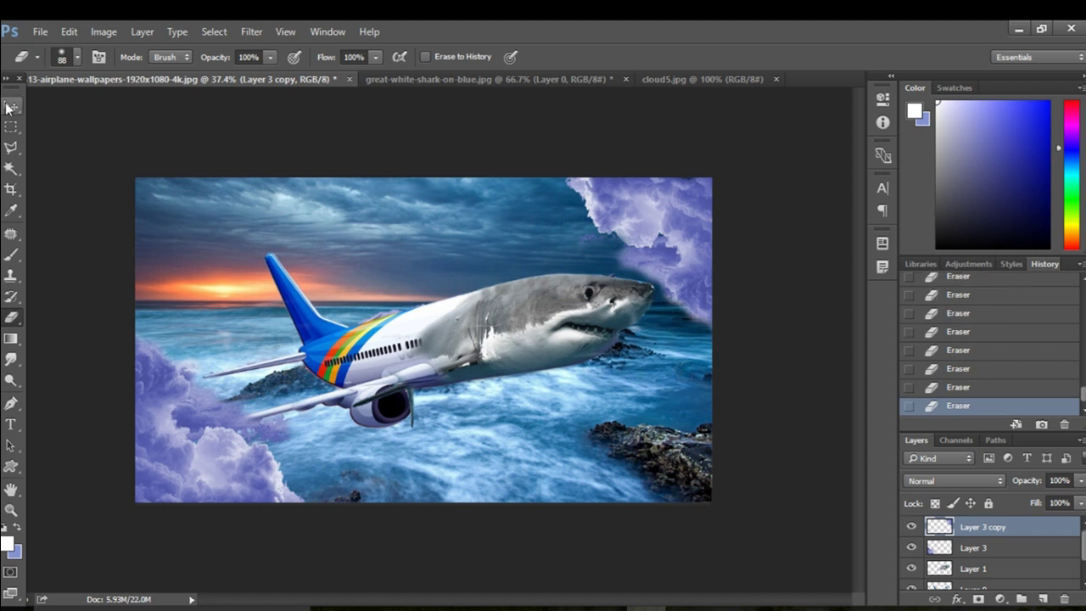
click(11, 105)
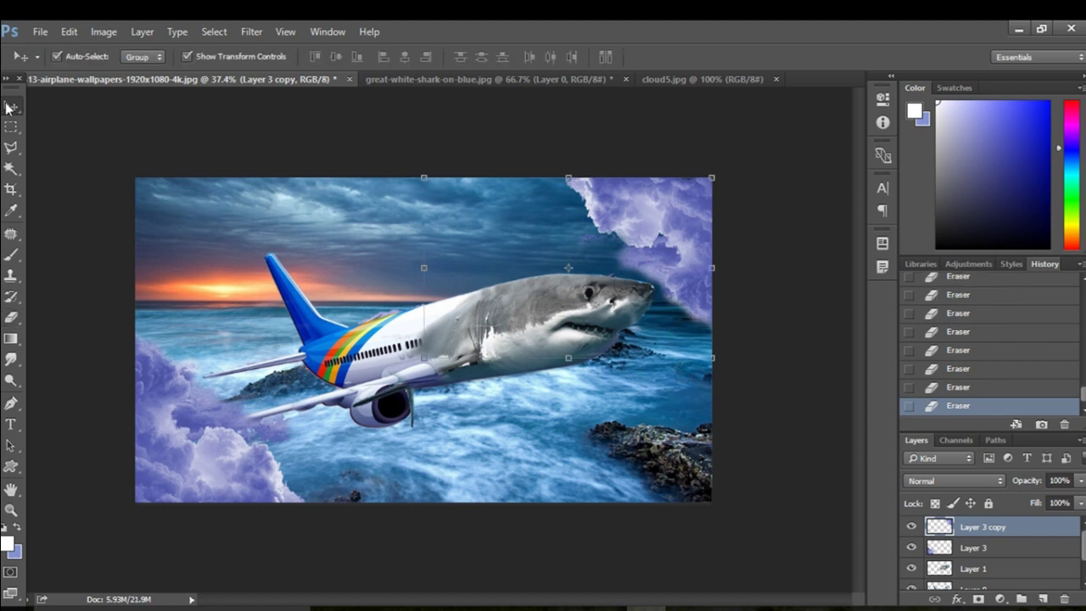
click(782, 389)
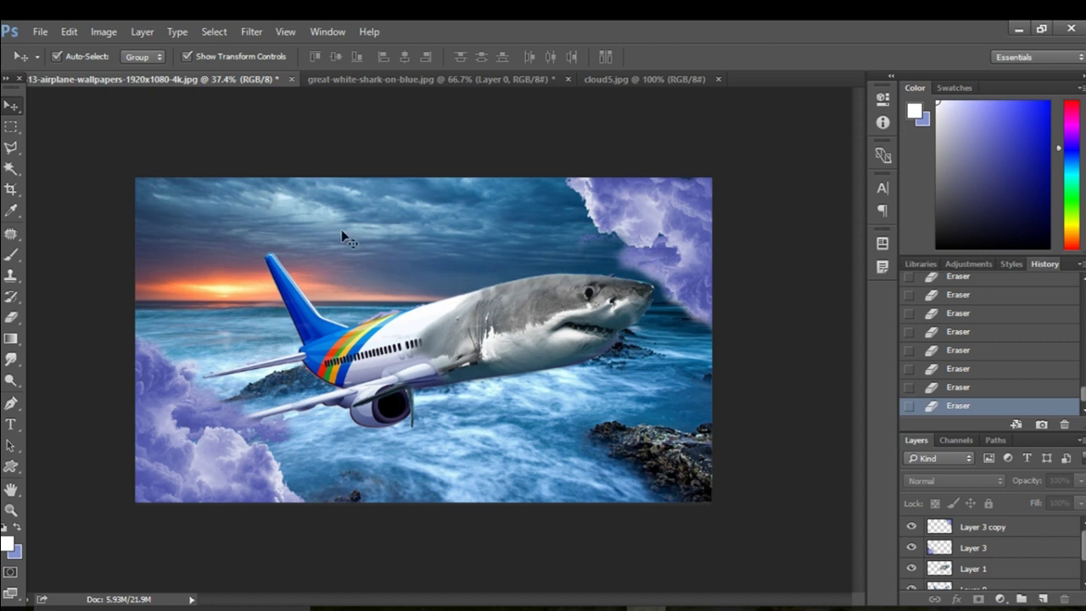
Step: With the Brush tool, load Smoke_and_Clouds_Brush_by_Wen_JR, replacing the current brushes
key(ctrl)
click(11, 255)
right_click(12, 254)
click(68, 251)
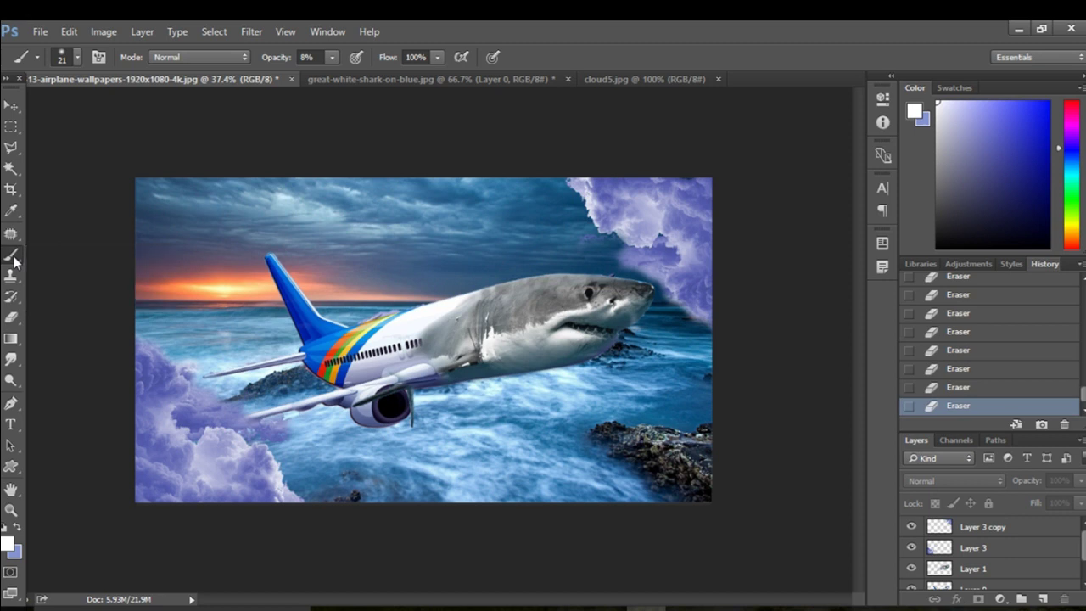
click(78, 56)
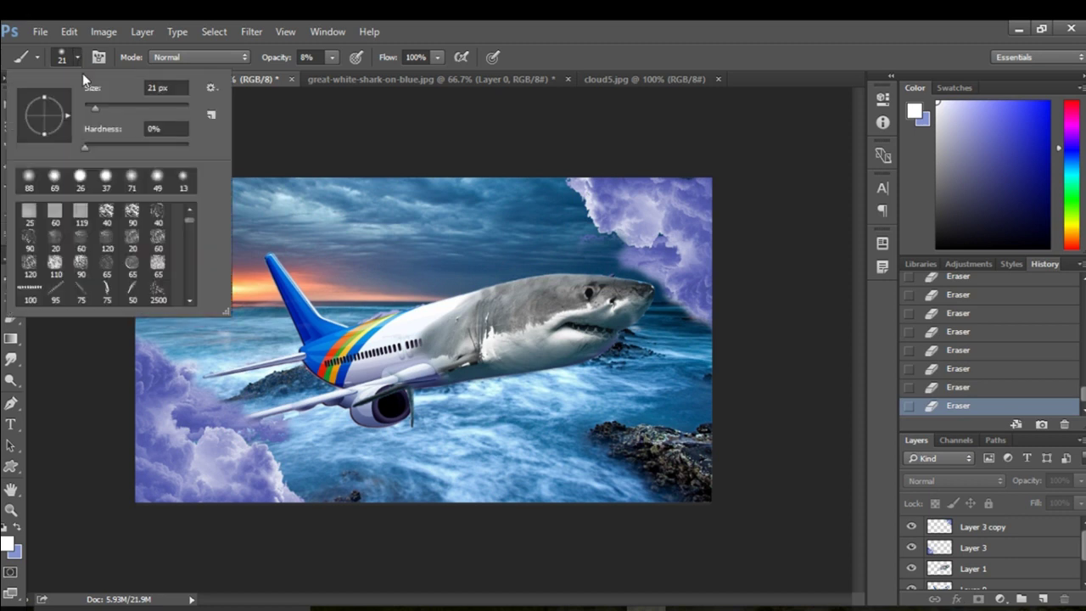
click(211, 87)
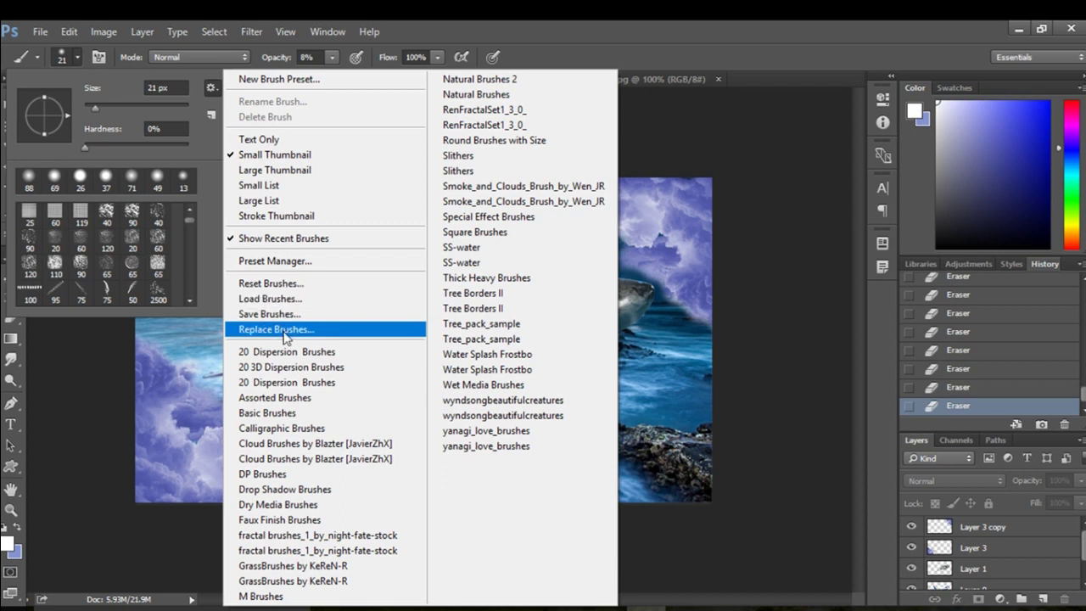
click(489, 192)
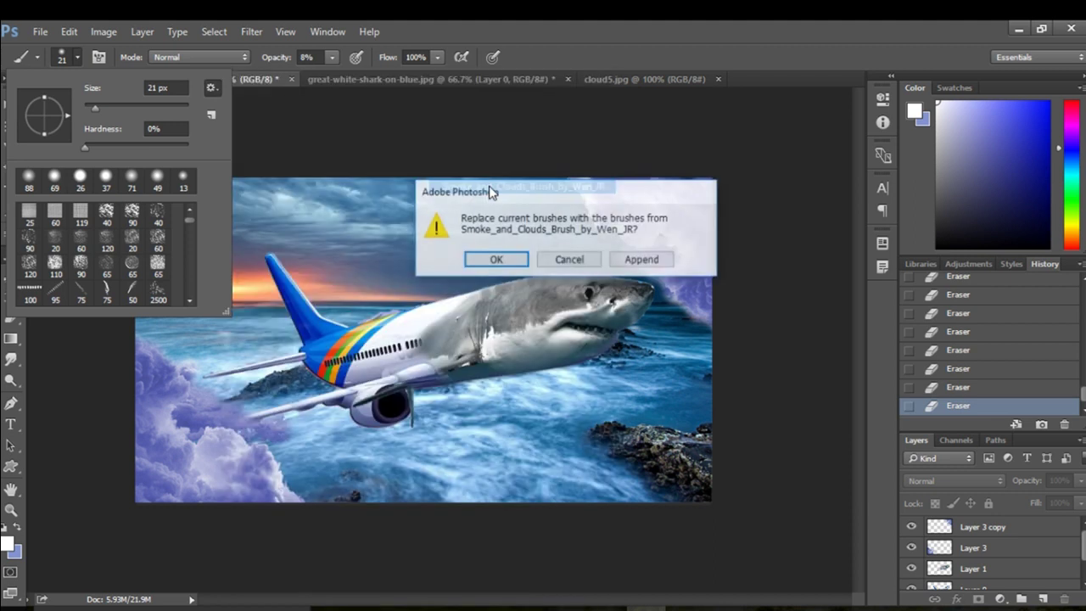
click(495, 259)
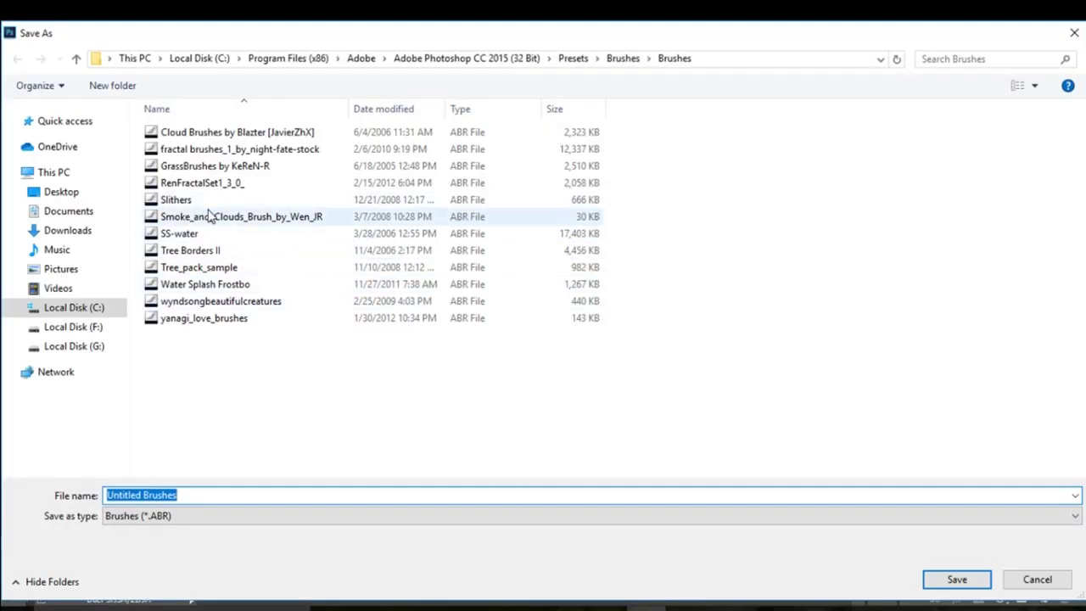
Step: Try saving the current brushes over the existing brush file, then dismiss the save error
click(213, 217)
click(940, 582)
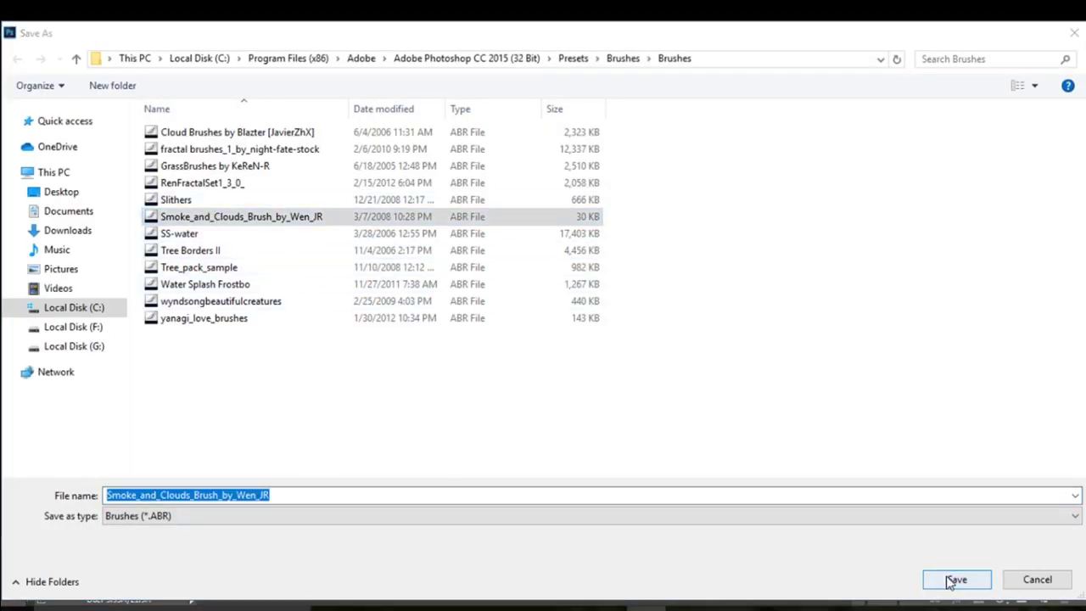
click(590, 322)
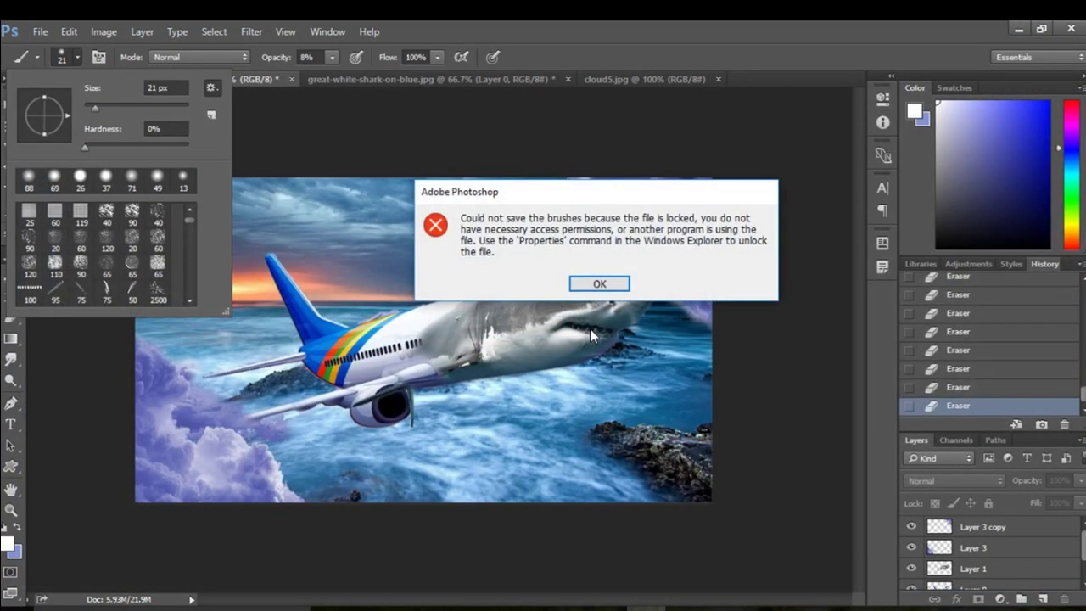
click(597, 282)
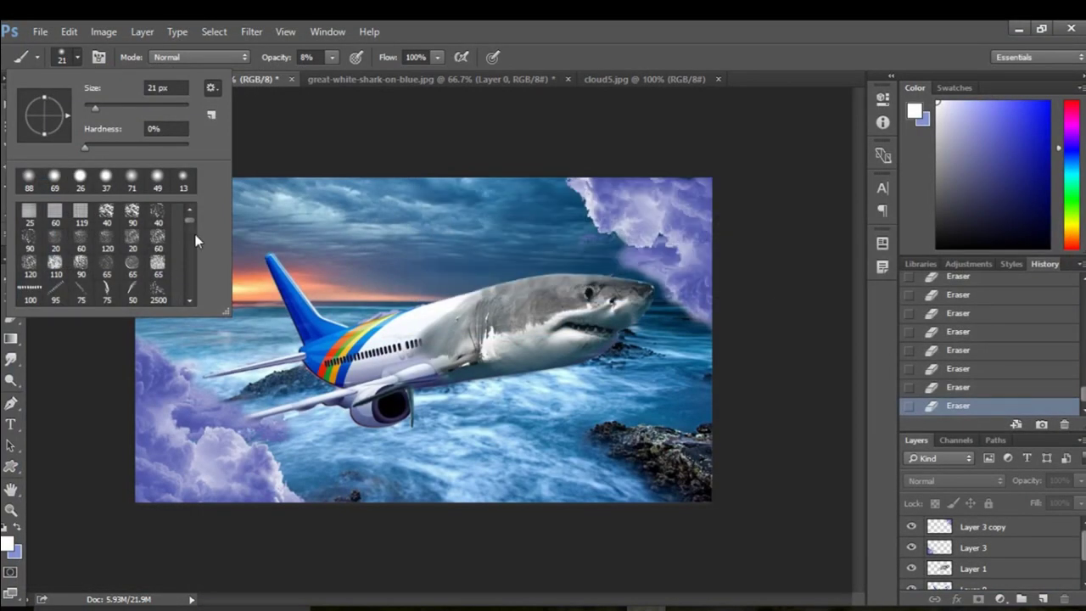
Step: Pick the 786 px cloud brush and stamp a faint cloud in the sky on Layer 3 copy
drag(190, 221, 187, 251)
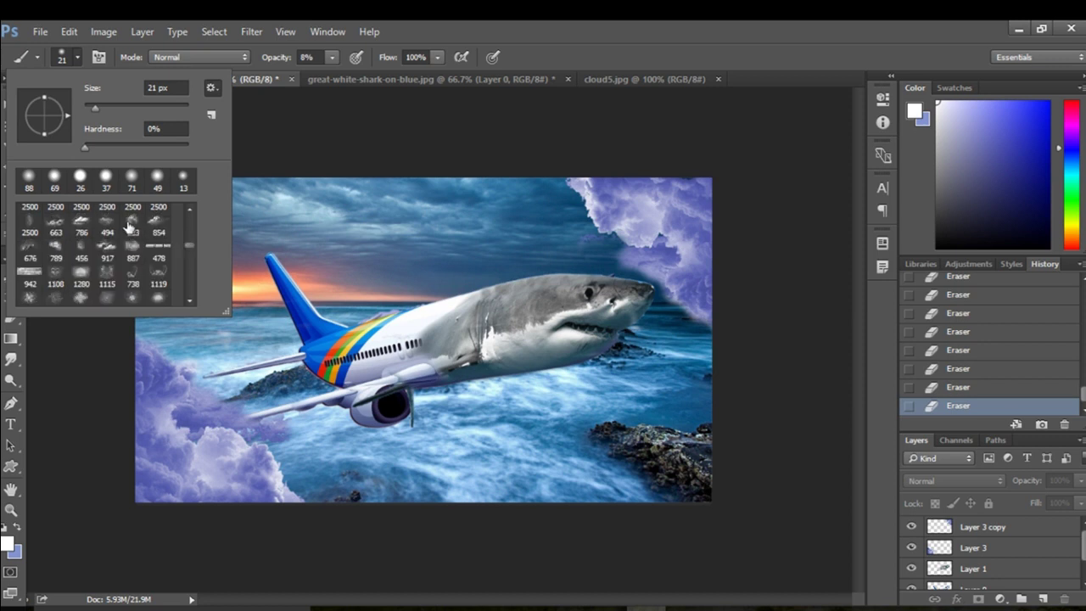
click(82, 224)
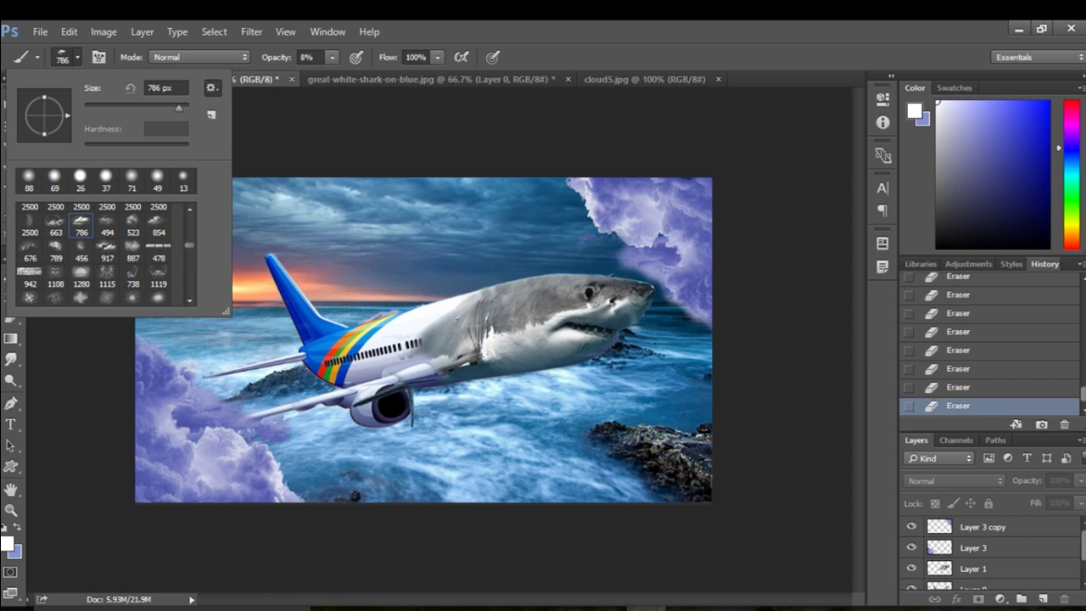
key(Return)
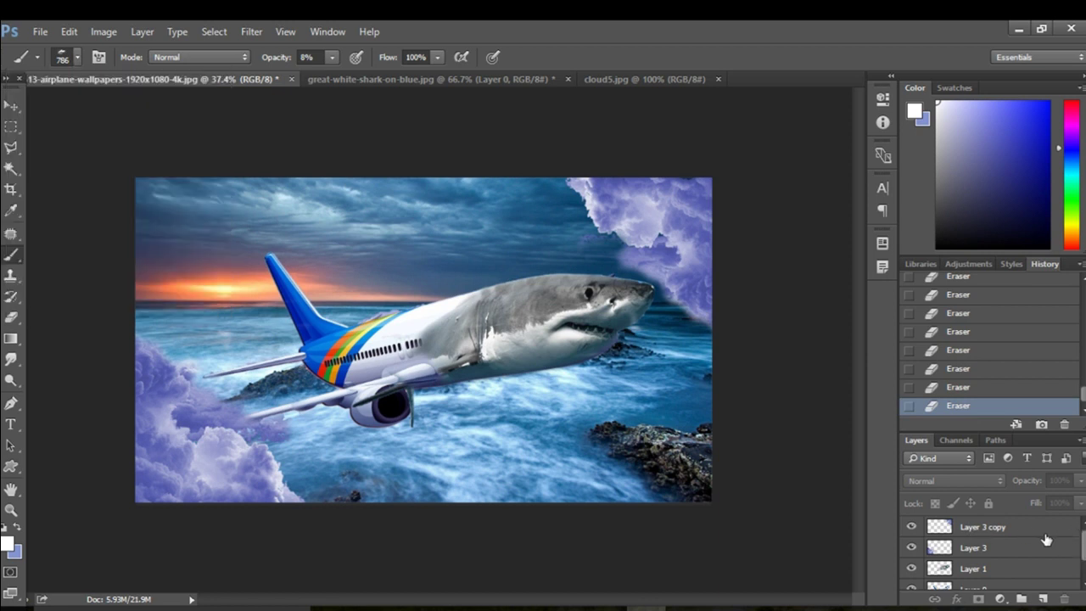
click(1014, 529)
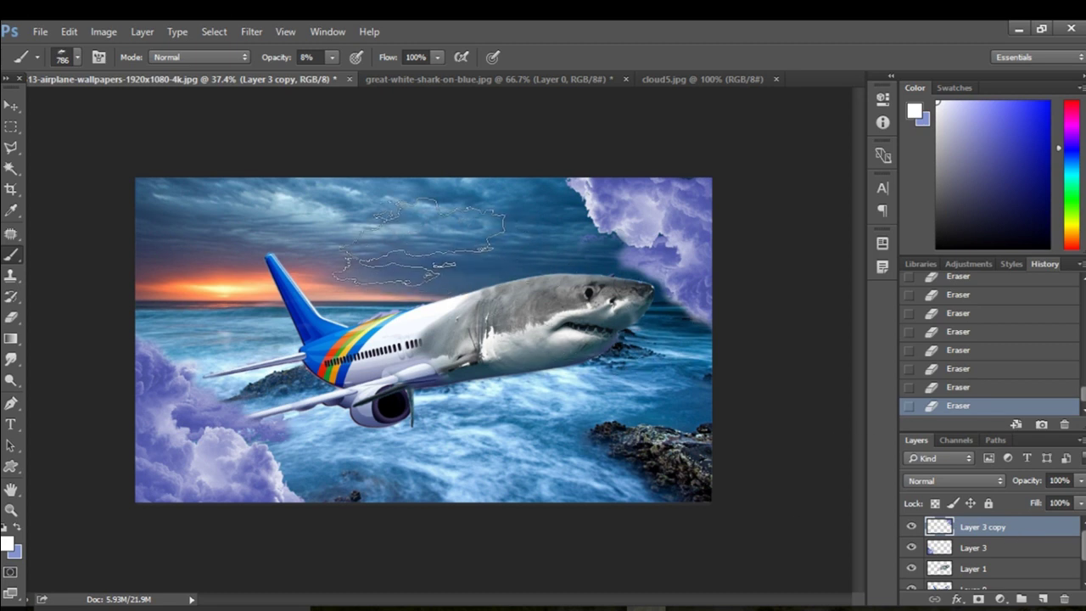
click(420, 242)
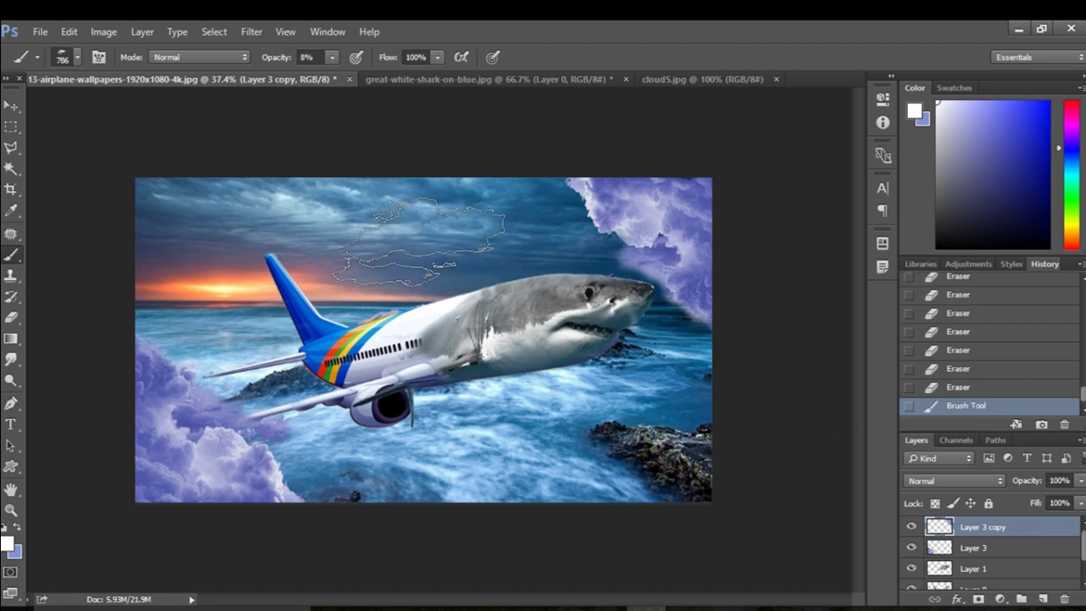
Step: Stamp clouds behind the plane and over the sea at 75%, then 100% brush opacity
click(331, 57)
drag(354, 74, 387, 75)
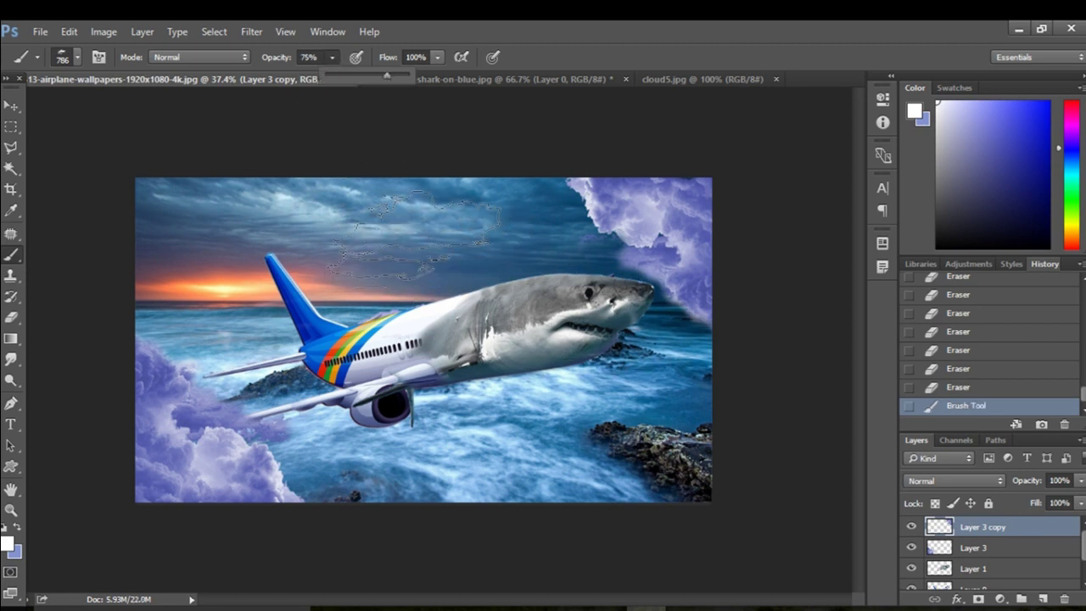
click(413, 234)
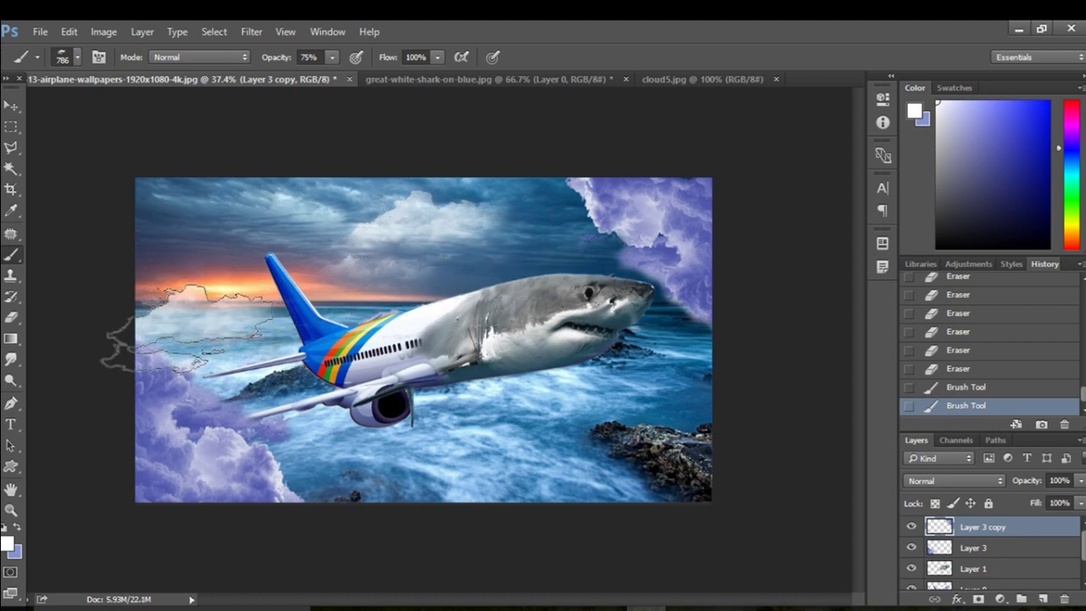
click(330, 477)
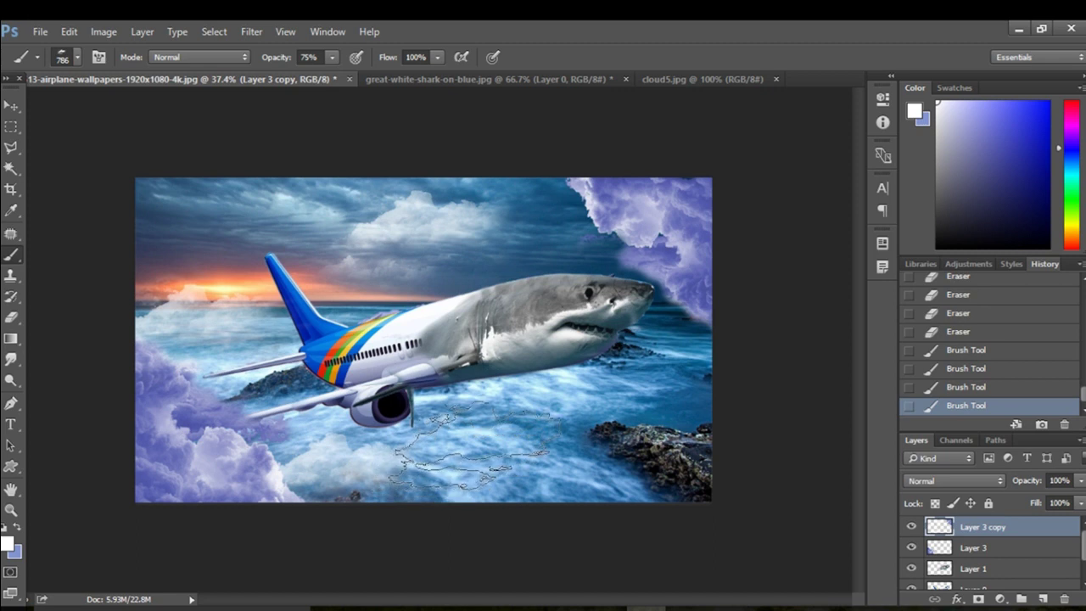
click(471, 446)
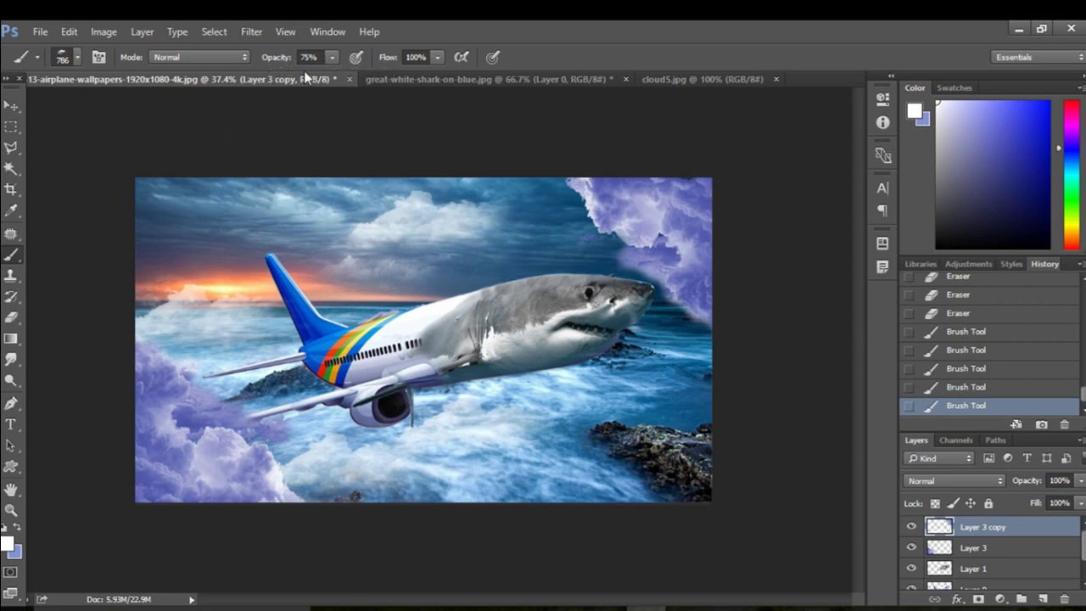
click(332, 57)
drag(350, 79, 359, 77)
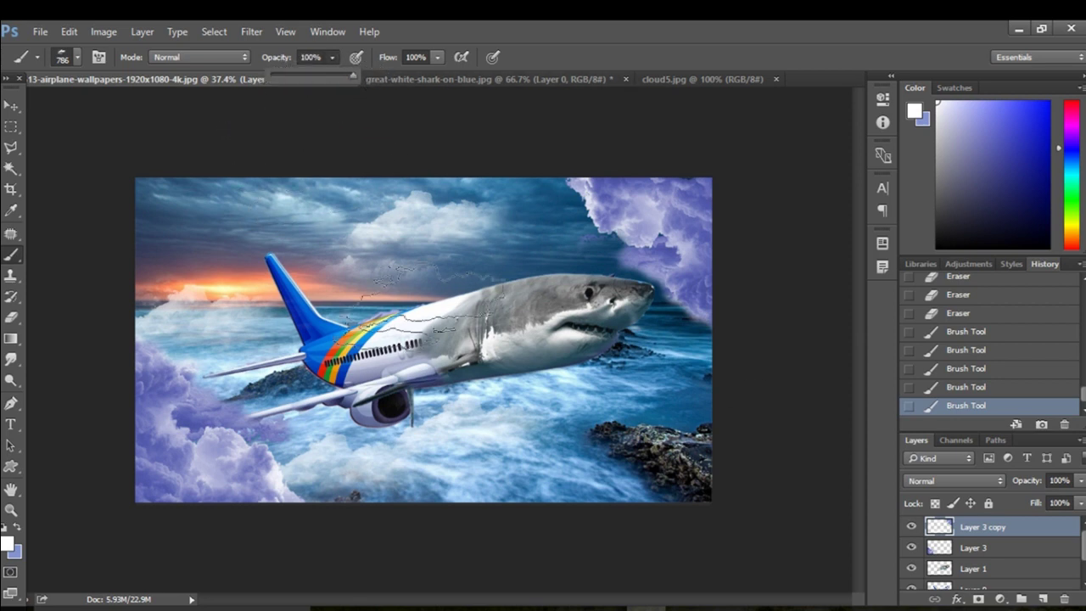
click(458, 437)
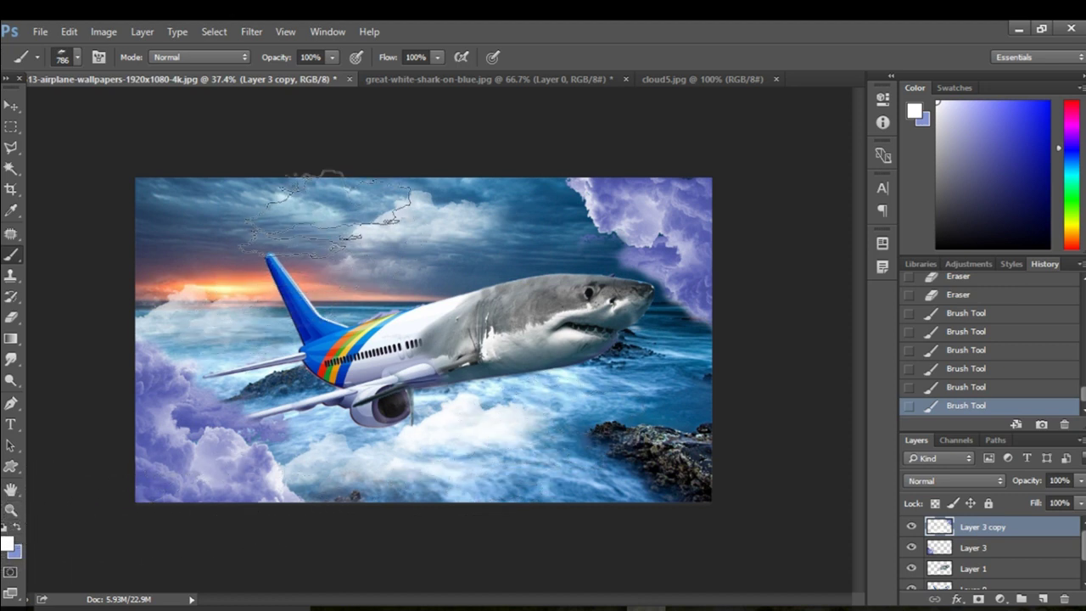
Step: Sample the blue-grey 678eaf from the sky as foreground colour and stamp a light blue cloud
click(7, 543)
click(311, 219)
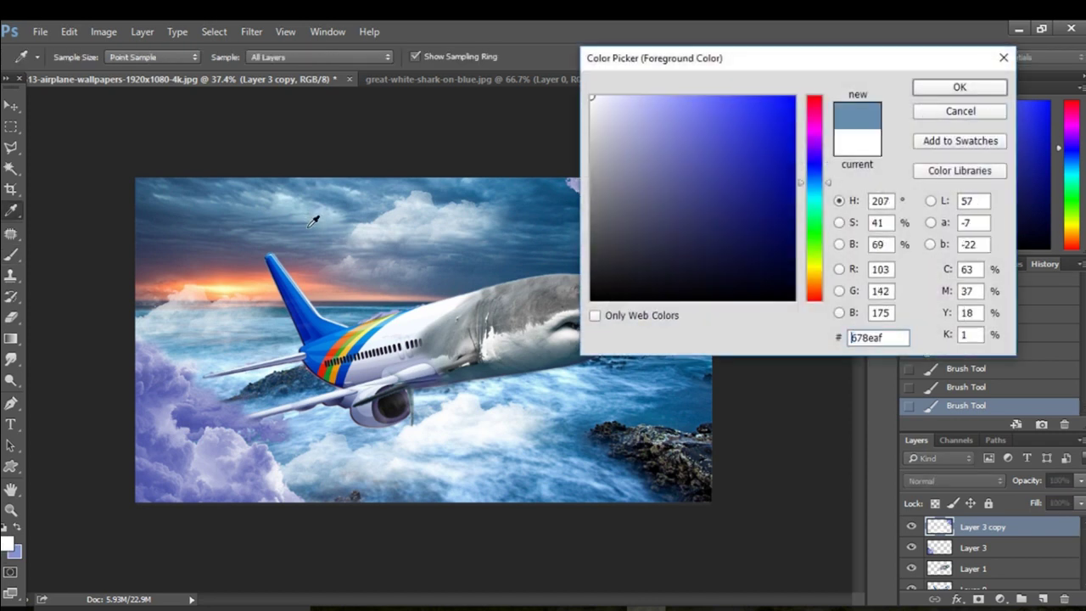
click(967, 85)
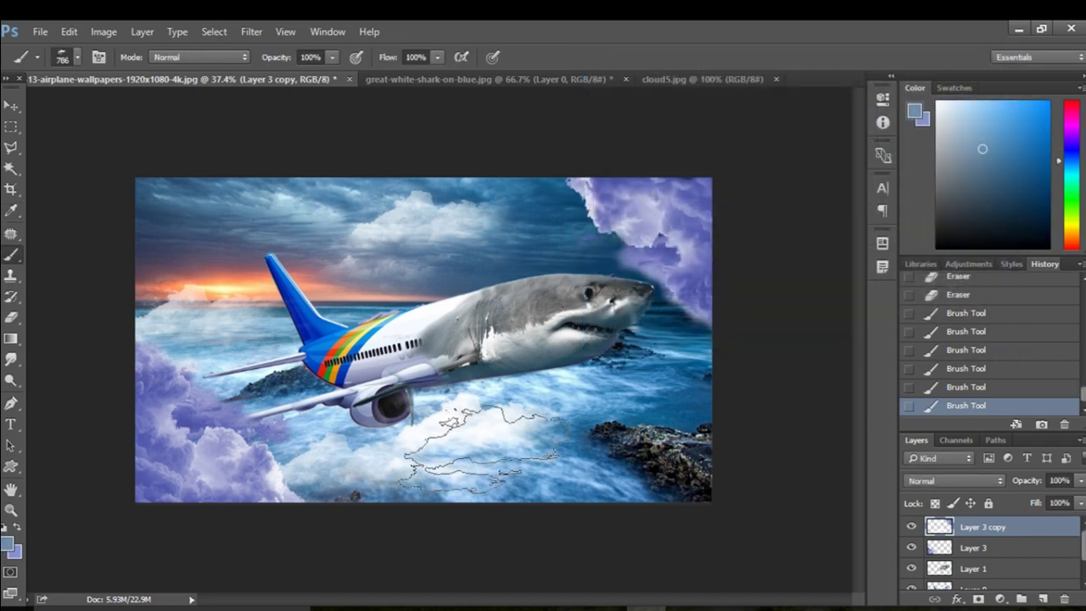
click(217, 373)
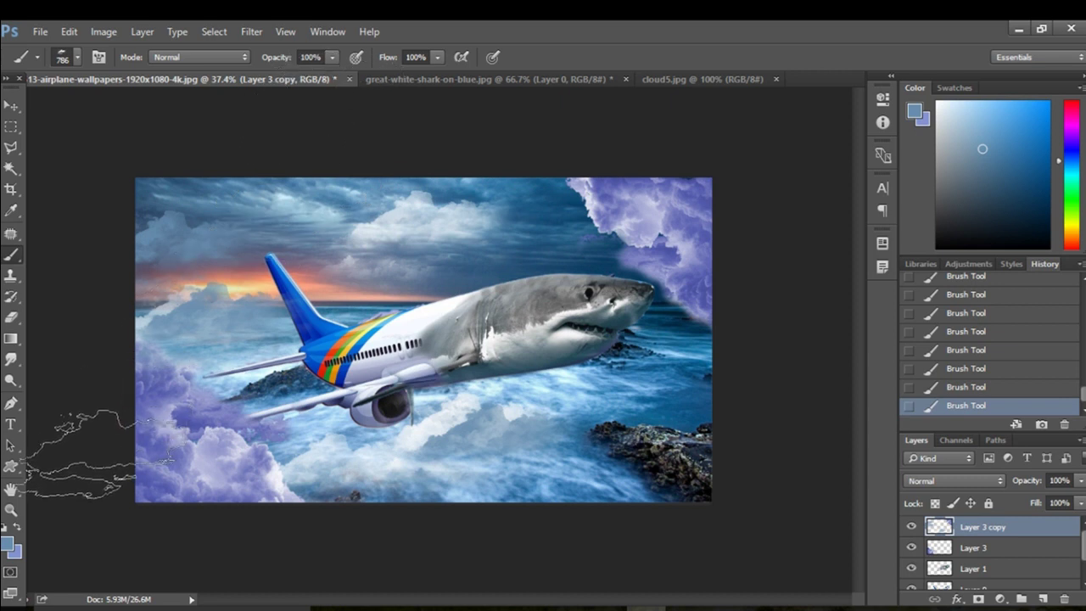
Step: Switch the foreground colour to pure white and stamp clouds in the upper-left and upper-middle sky
click(7, 544)
drag(592, 109, 600, 88)
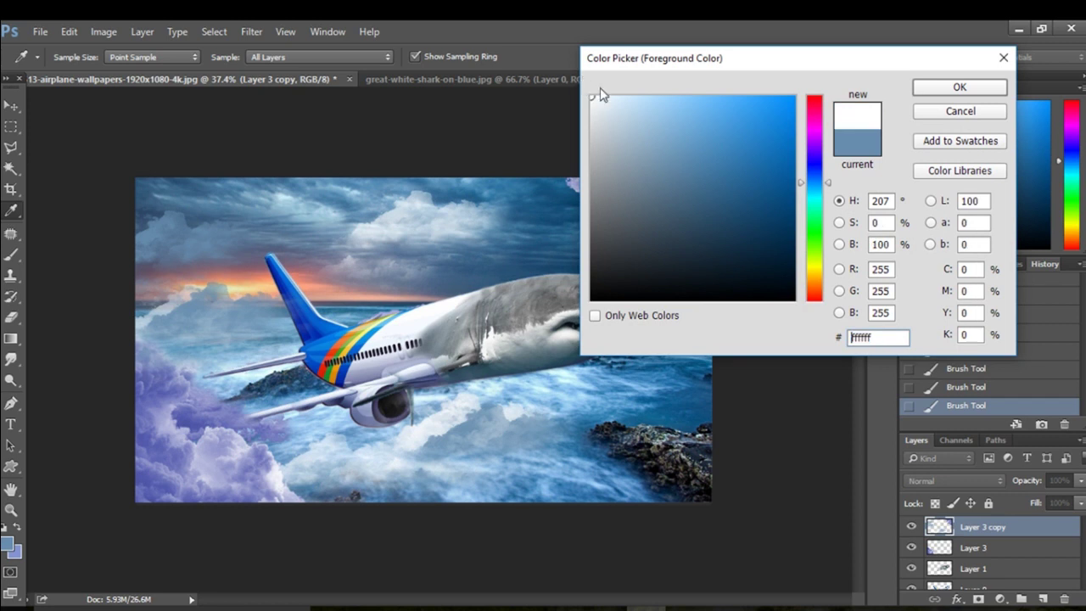
click(923, 85)
click(225, 232)
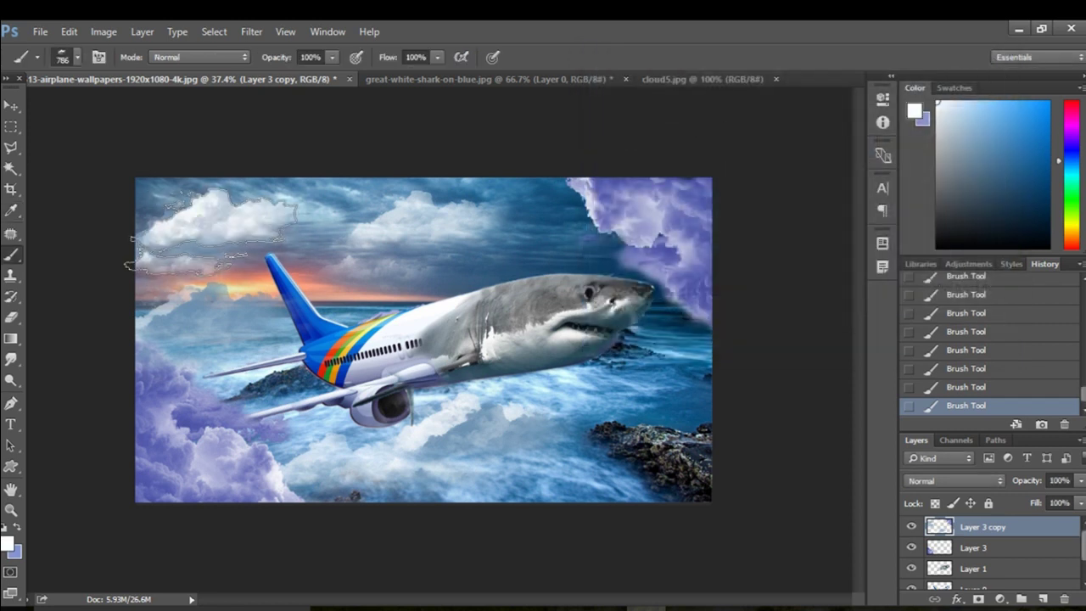
click(197, 286)
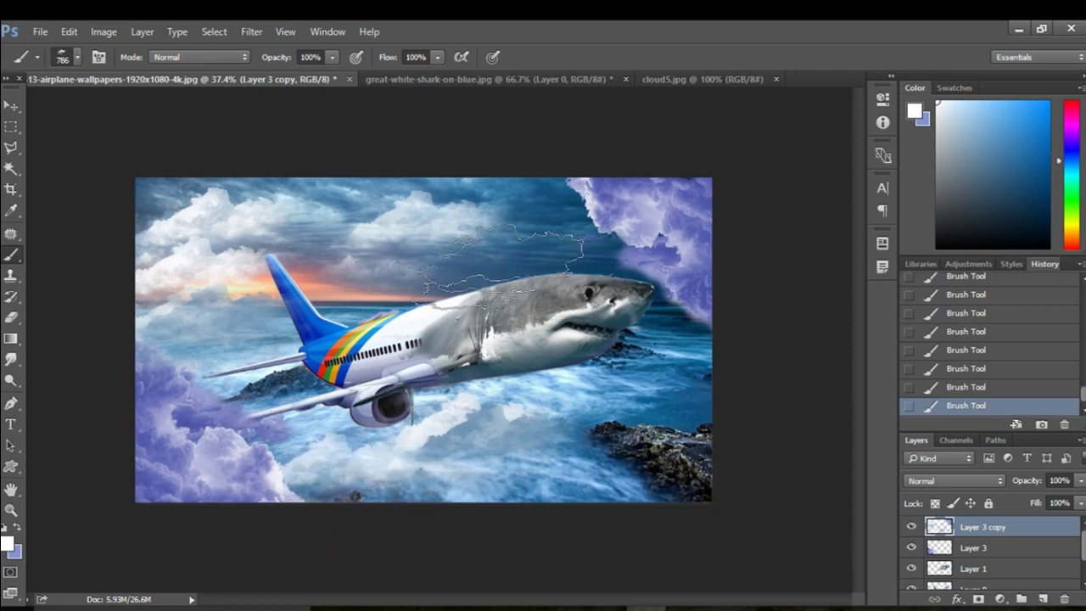
click(484, 254)
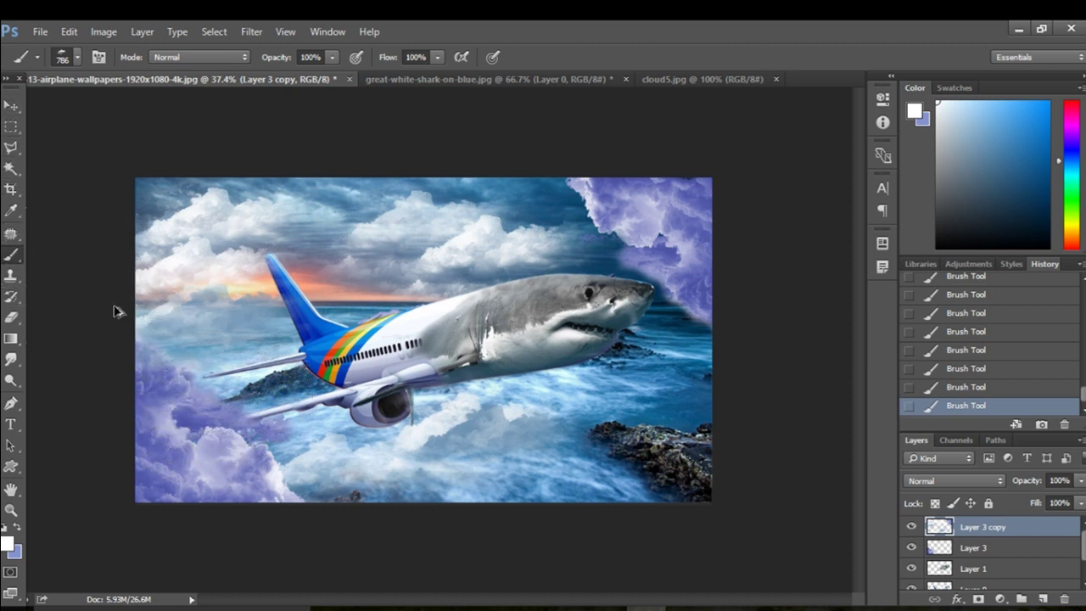
Step: Undo and redo the recent cloud strokes, then paint a bright white cloud above the plane
key(ctrl+alt+z)
key(ctrl+alt+z)
key(ctrl+alt+z)
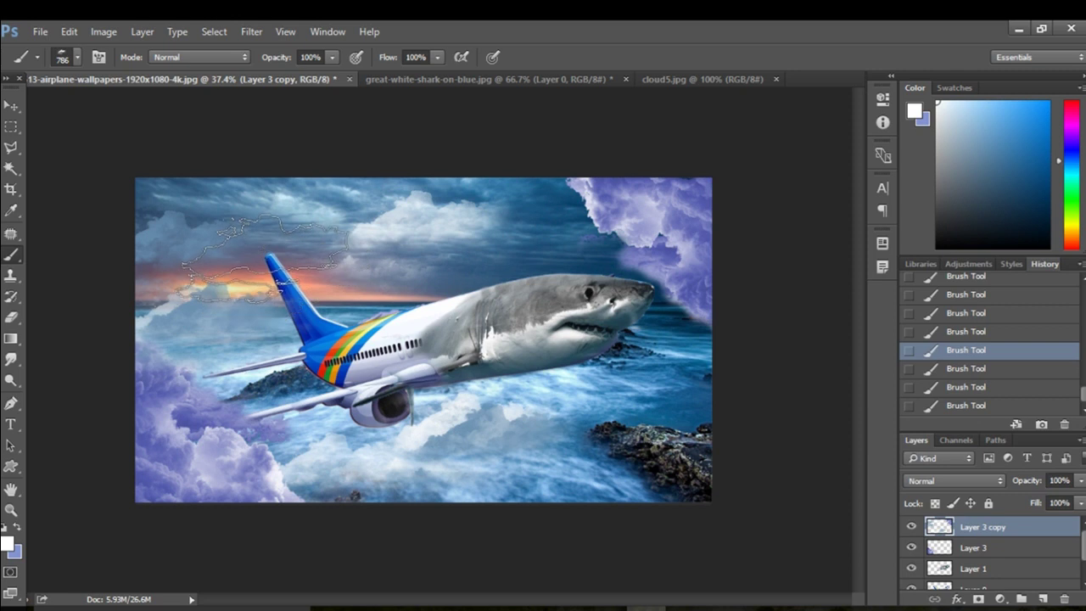
key(ctrl+alt+z)
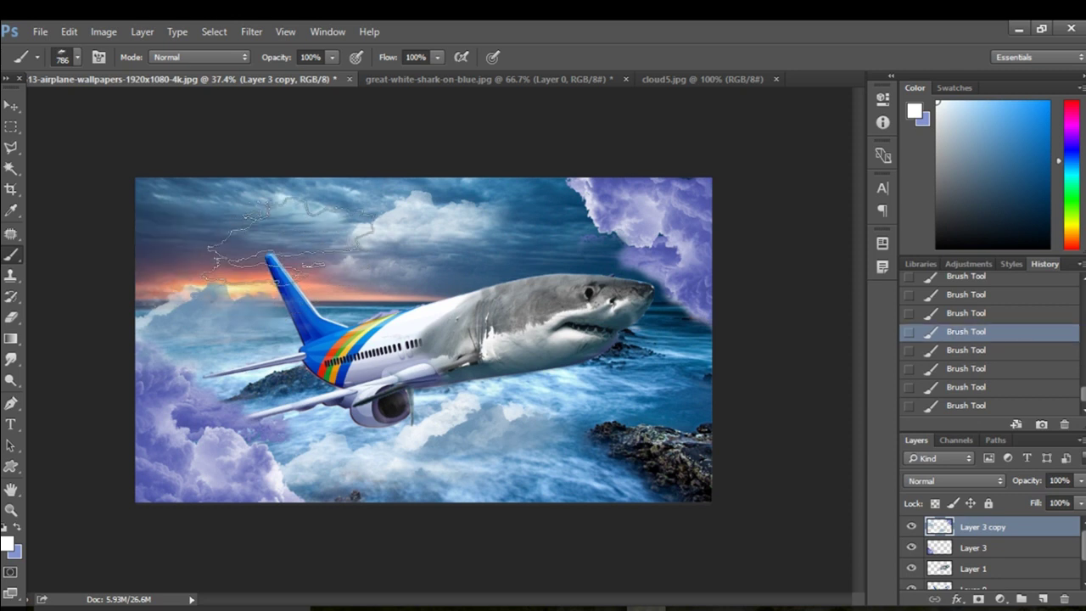
key(ctrl+shift+z)
key(ctrl+shift+z)
key(ctrl+shift+z)
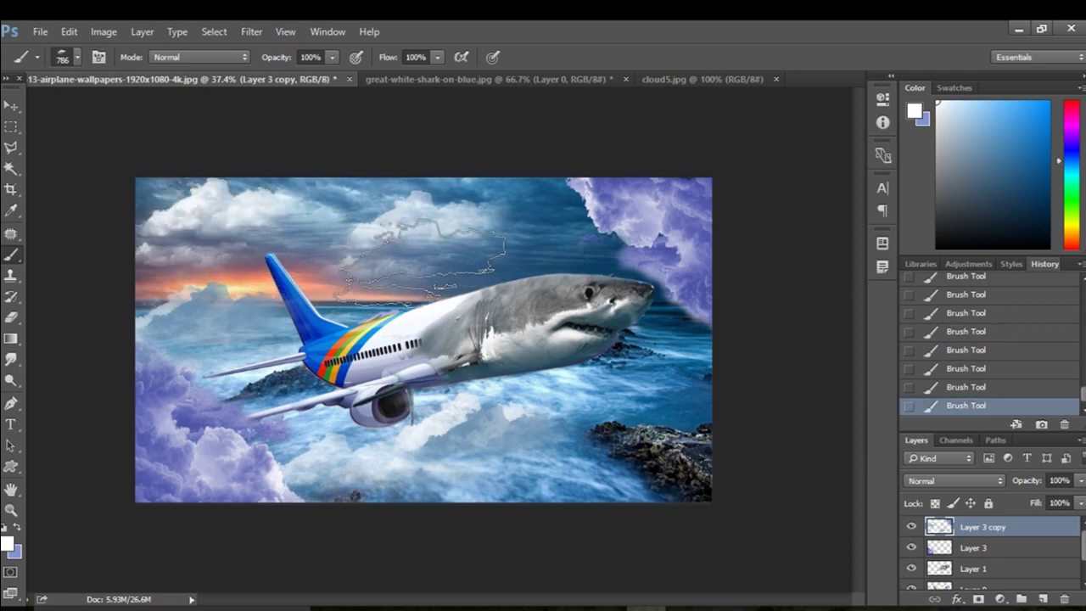
click(417, 273)
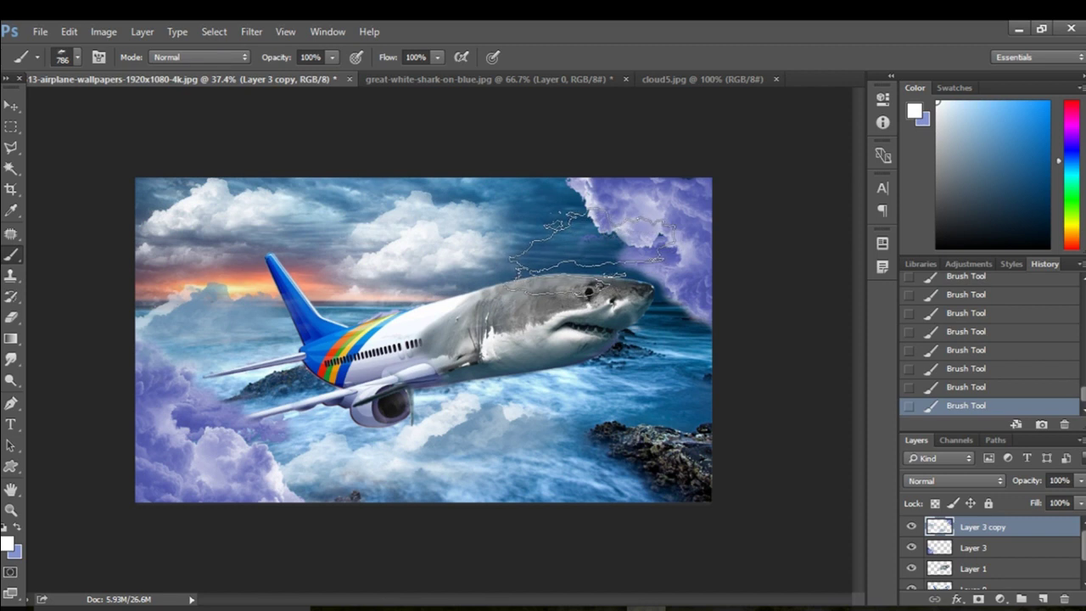
Step: Drop the selection around the shark and set the brush opacity to 64%
key(ctrl+d)
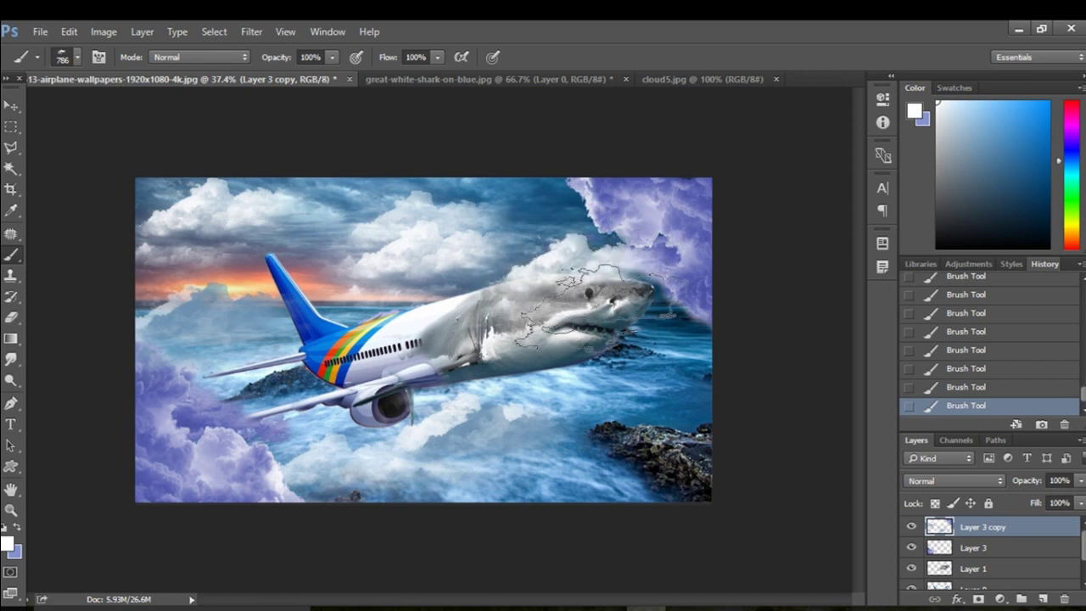
key(ctrl+z)
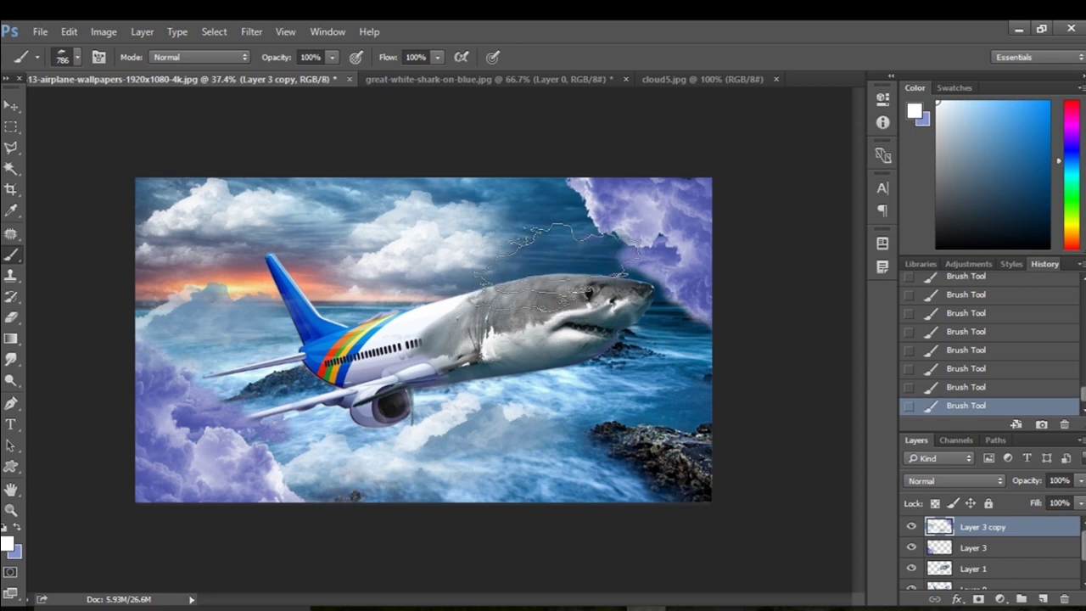
key(ctrl+d)
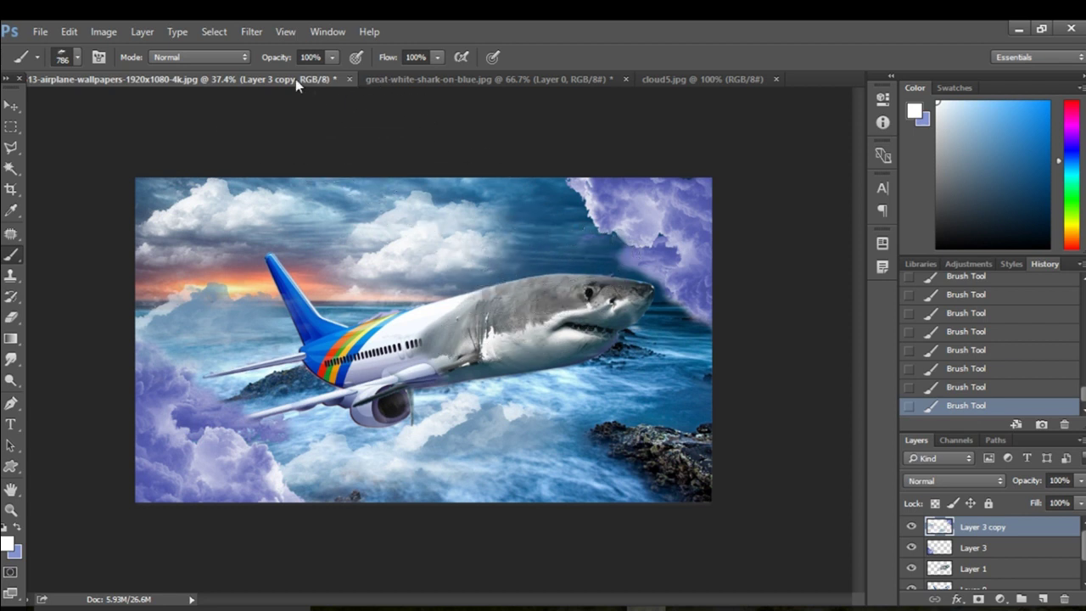
click(330, 57)
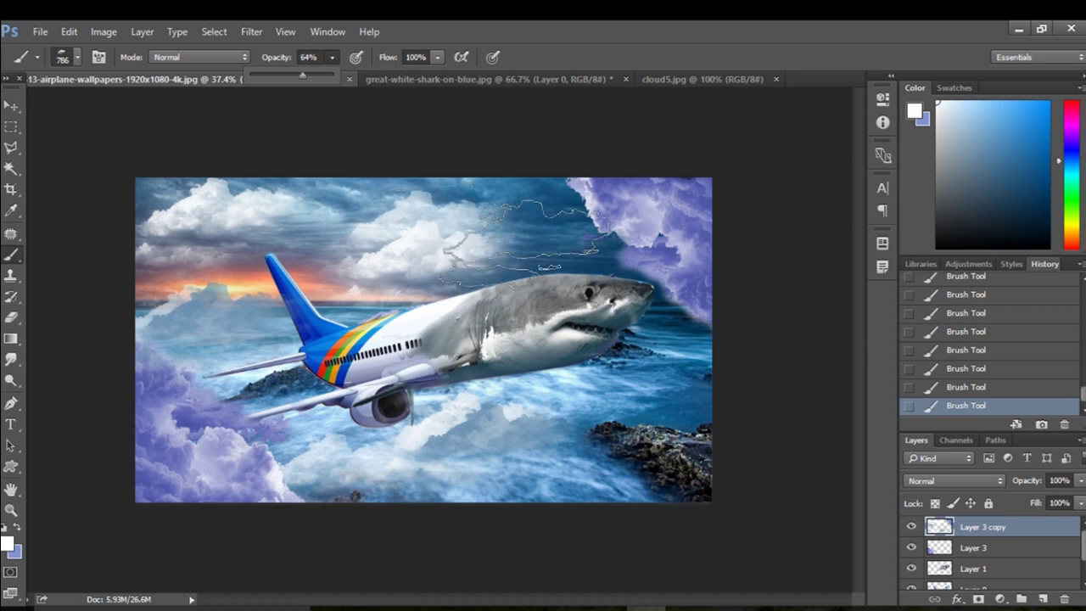
click(552, 247)
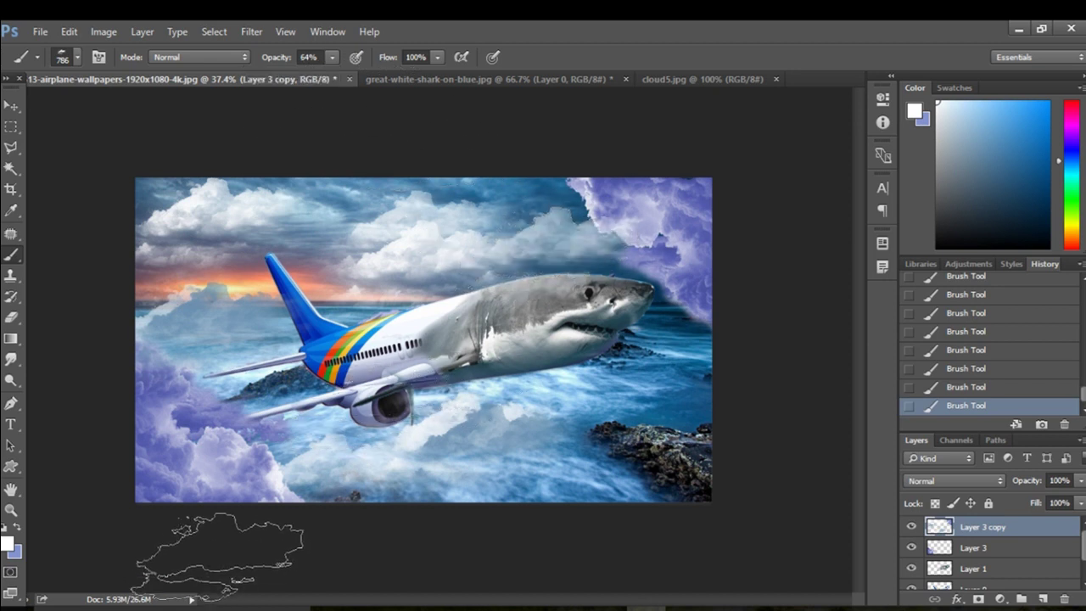
click(10, 105)
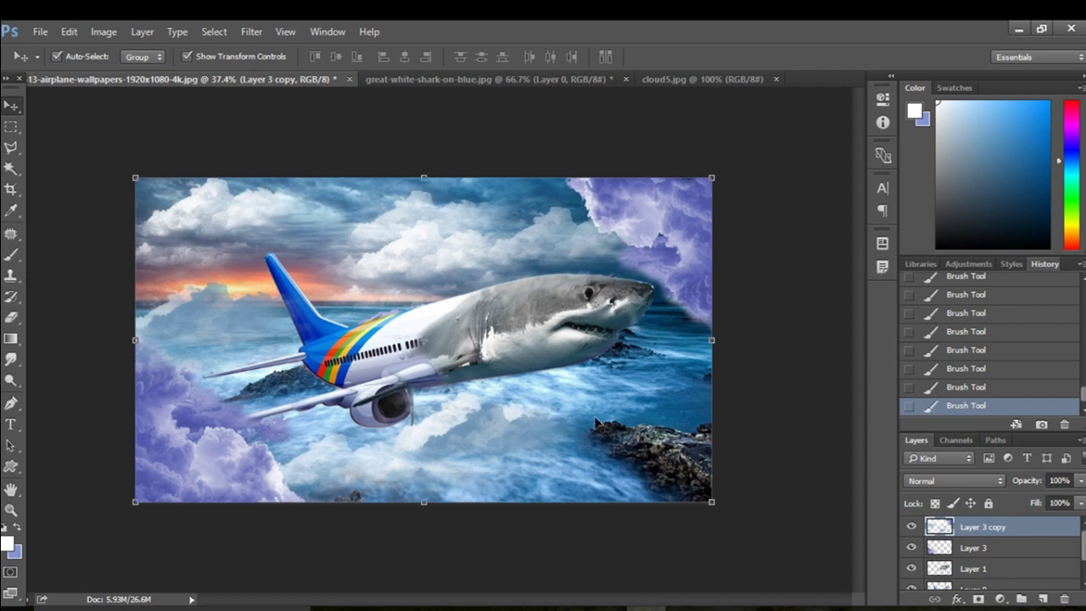
Step: Open bird 2 from the IMAGES folder as a new document
key(ctrl+minus)
key(ctrl+plus)
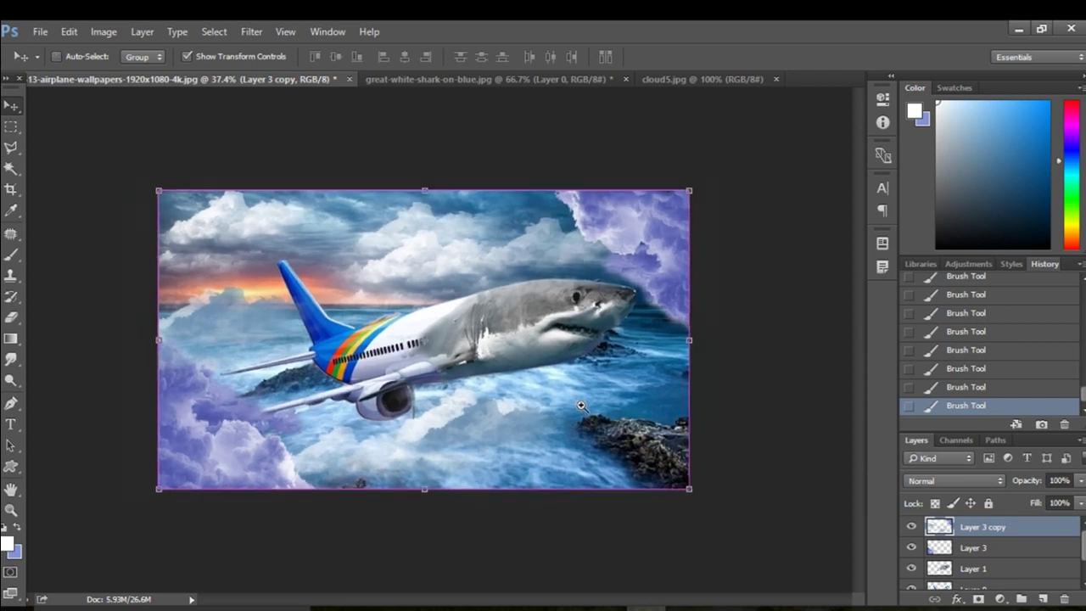
click(40, 31)
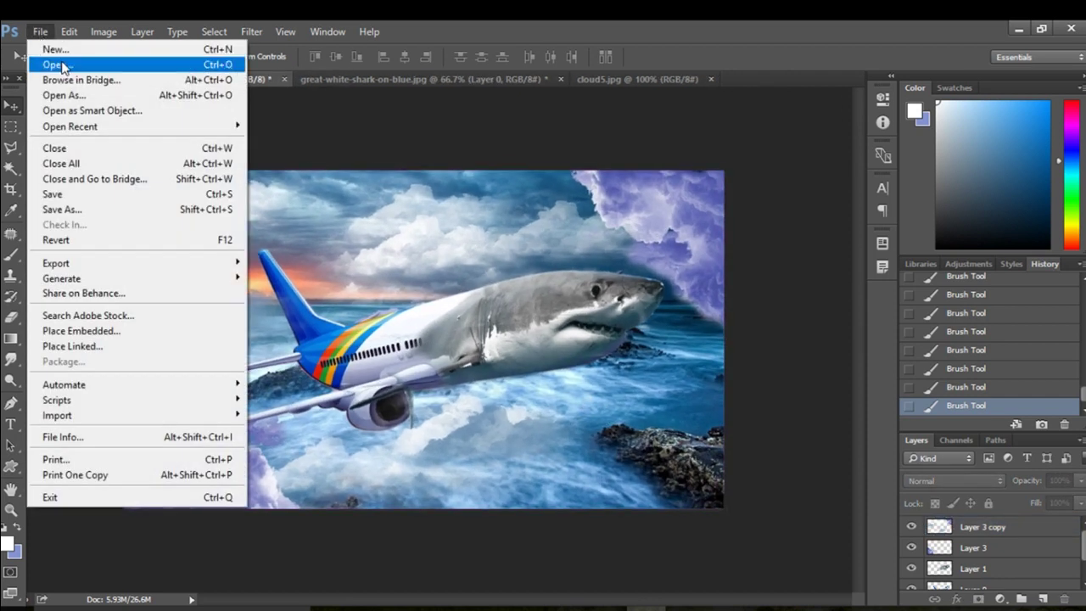
click(62, 65)
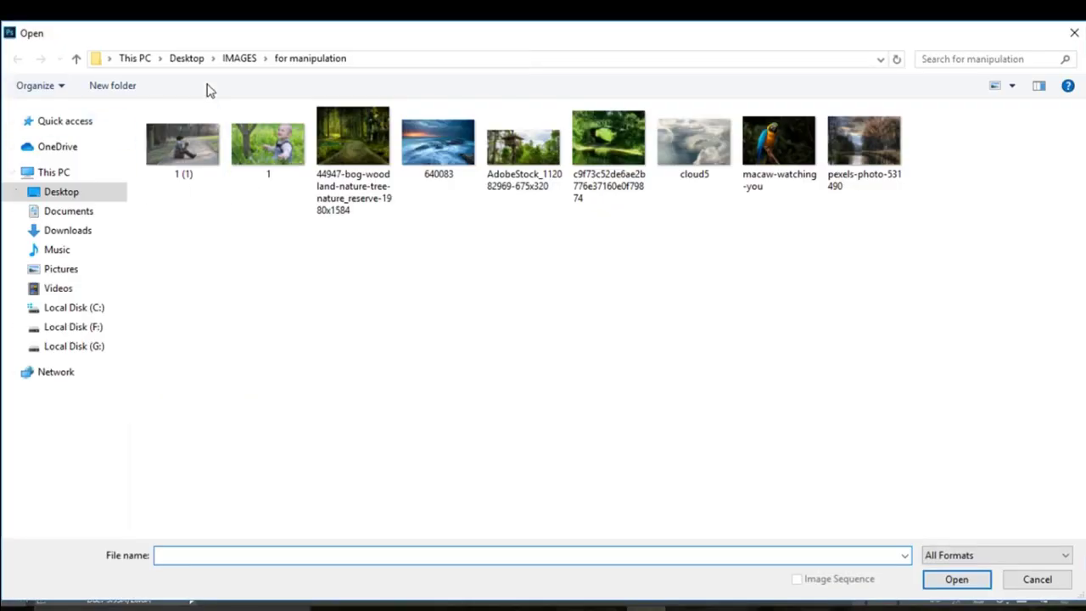
click(239, 60)
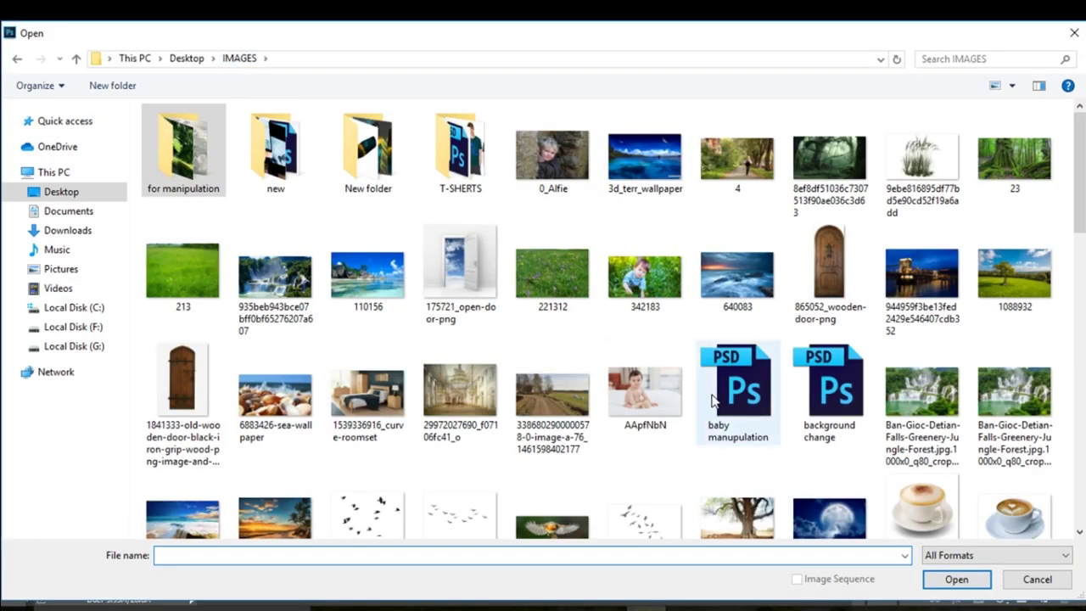
scroll(688, 418, down, 3)
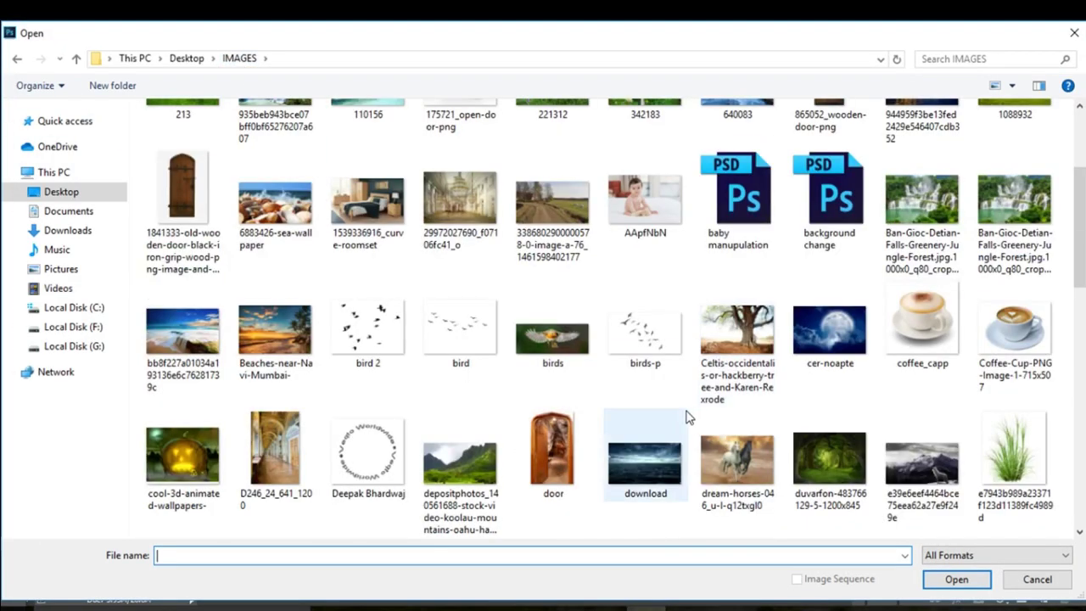
click(380, 326)
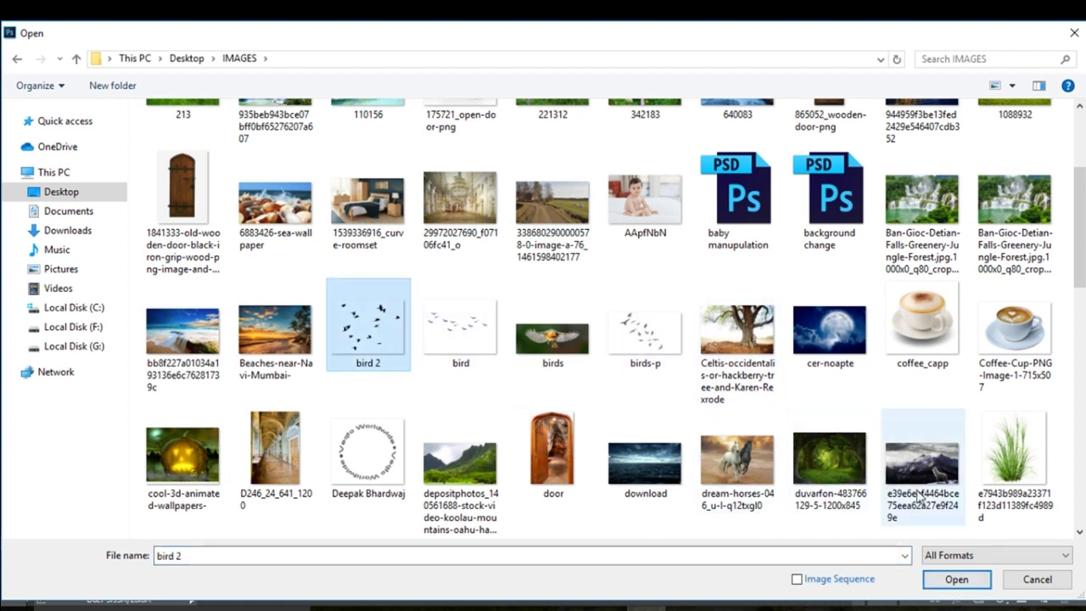
click(956, 581)
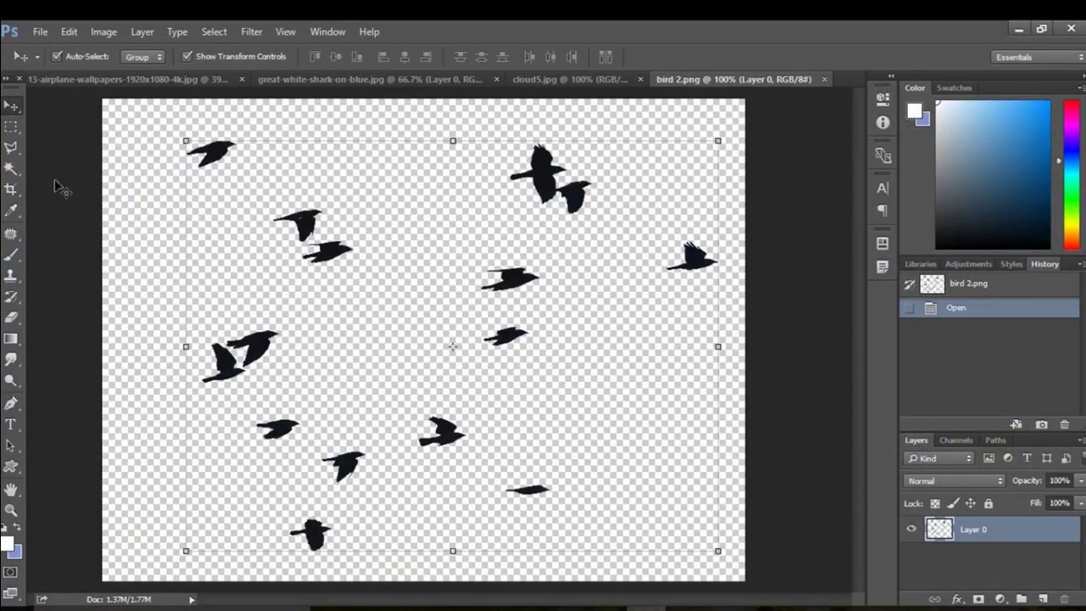
Step: Draw a closed Polygonal Lasso selection around the upper-right birds in bird 2
click(11, 149)
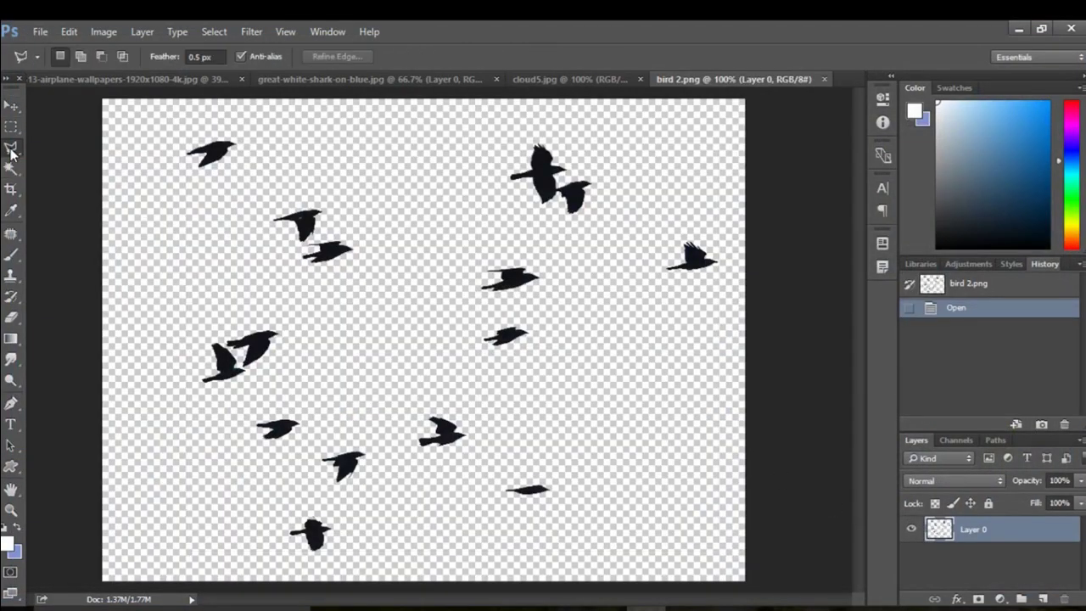
click(771, 359)
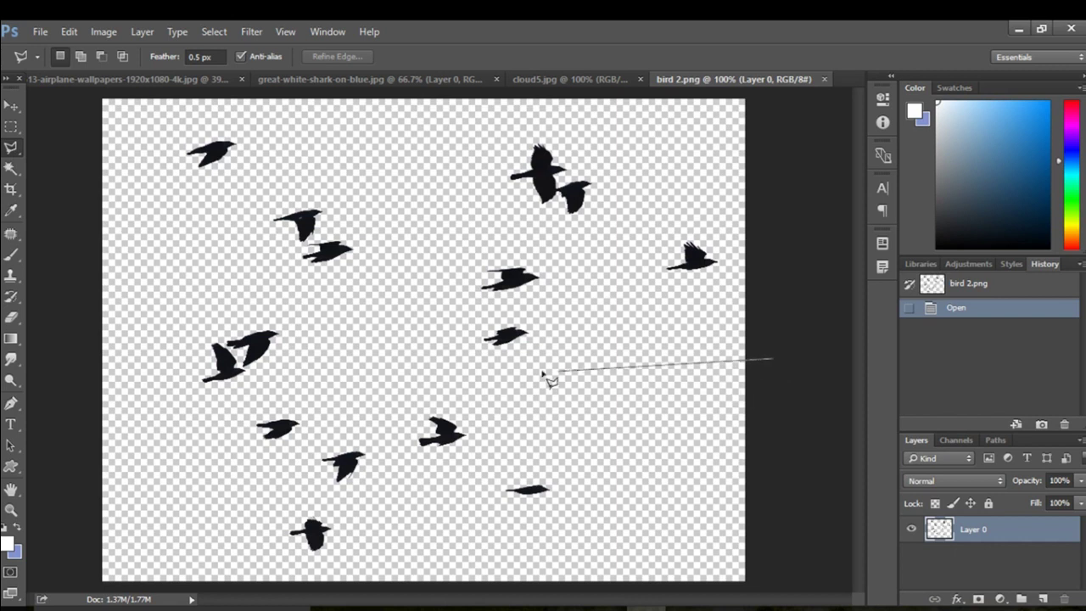
click(512, 368)
click(406, 278)
click(423, 168)
click(632, 116)
click(745, 230)
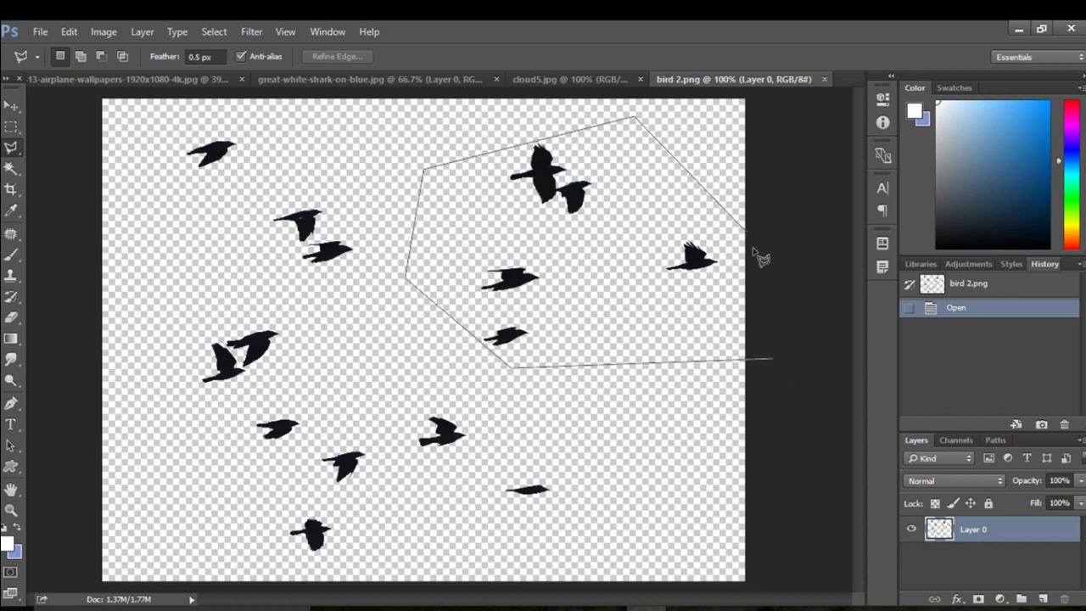
click(772, 359)
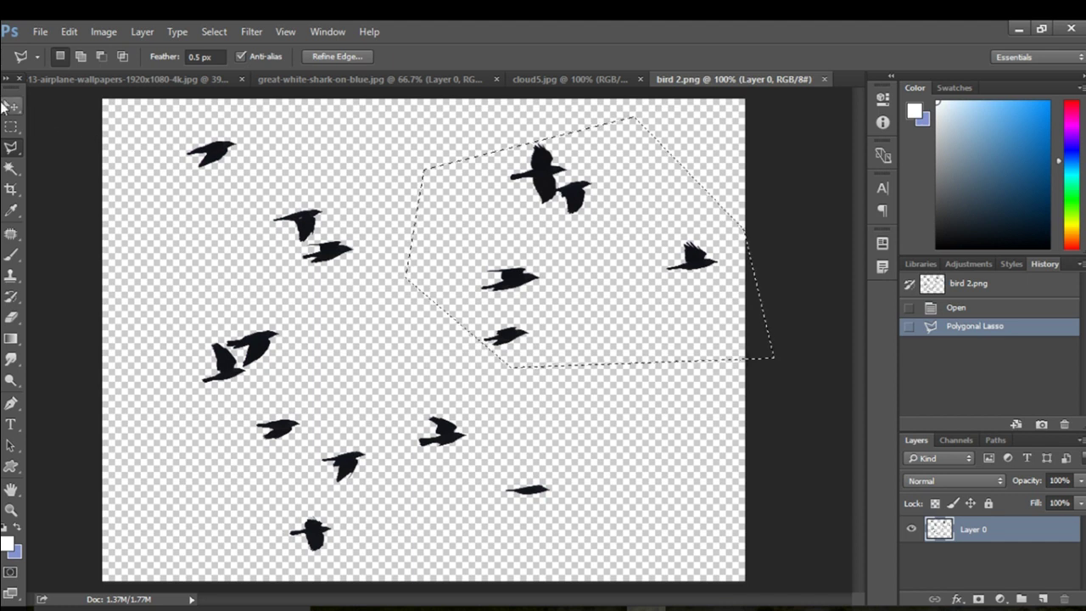
Step: Move and scale the selected birds into the sky above the plane, then commit the transform
key(v)
mouse_move(514, 240)
mouse_down()
mouse_move(329, 130)
mouse_move(259, 207)
mouse_move(594, 350)
mouse_up()
drag(566, 314, 424, 357)
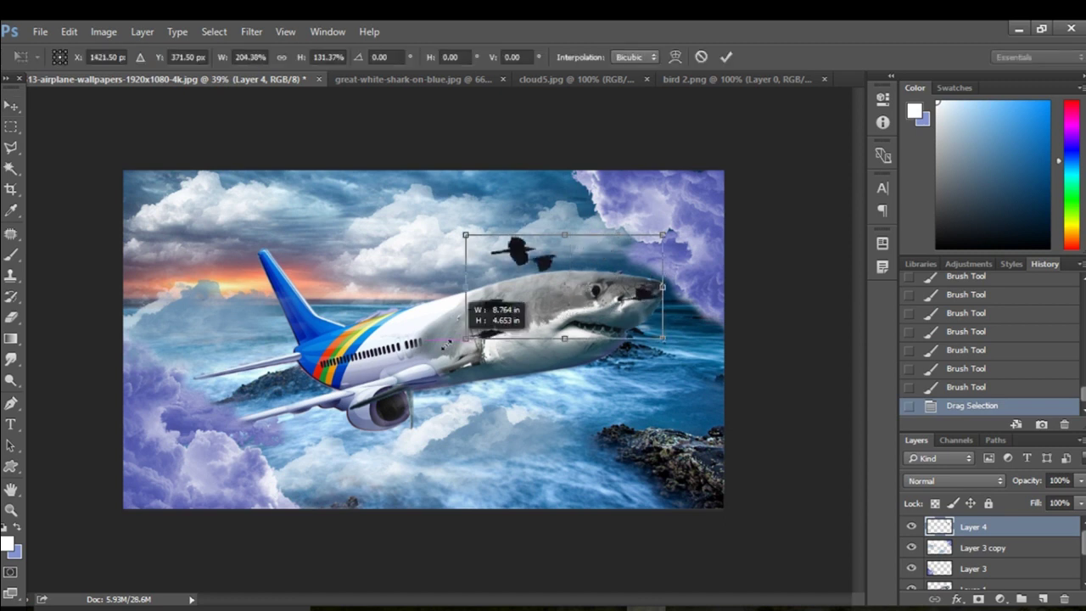
drag(546, 235, 544, 170)
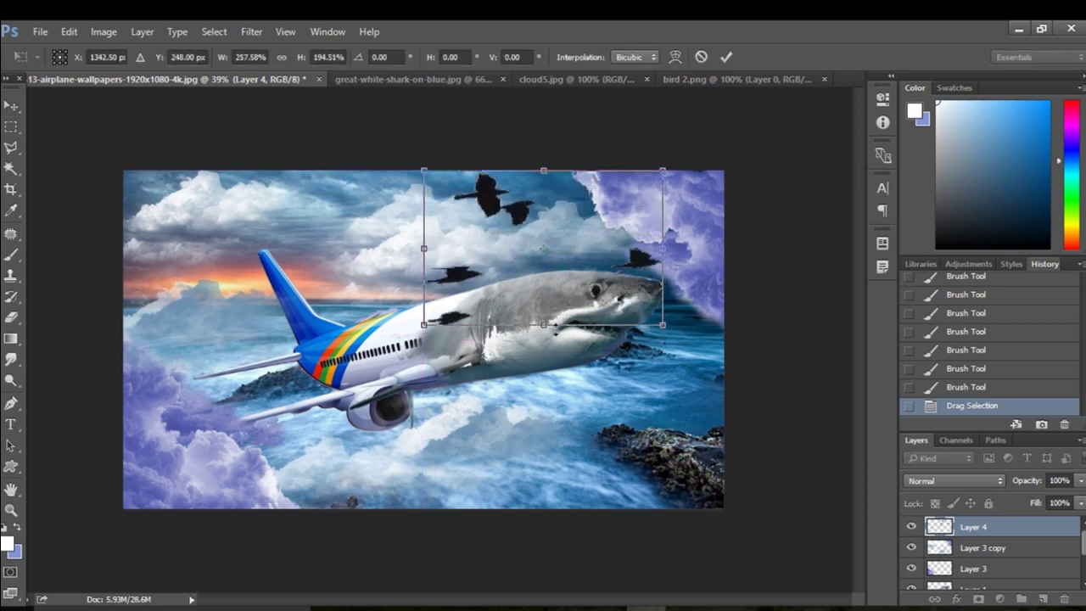
drag(544, 324, 553, 287)
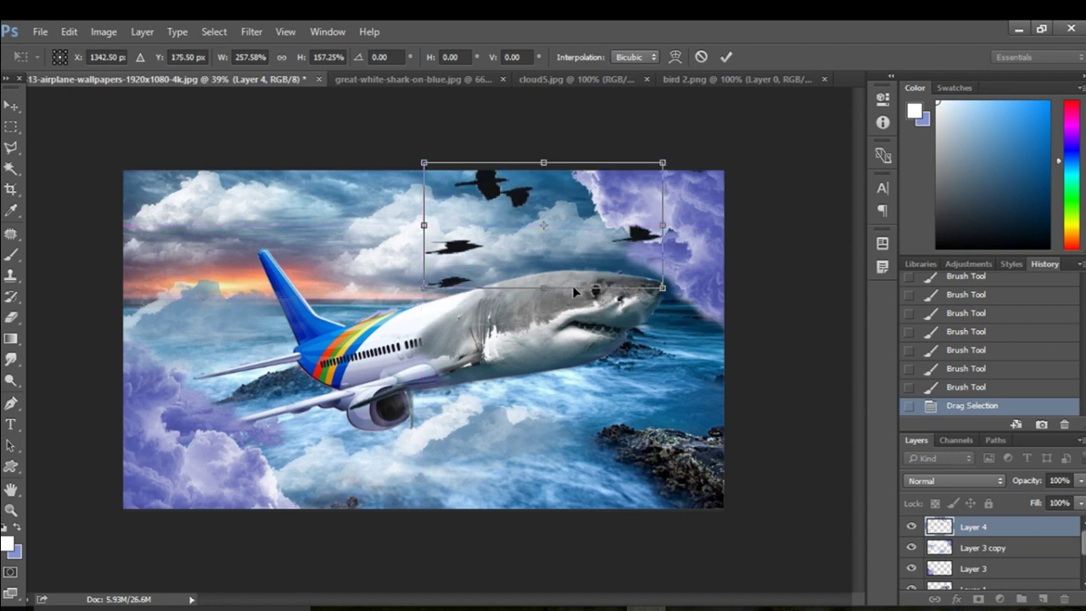
drag(658, 217, 625, 214)
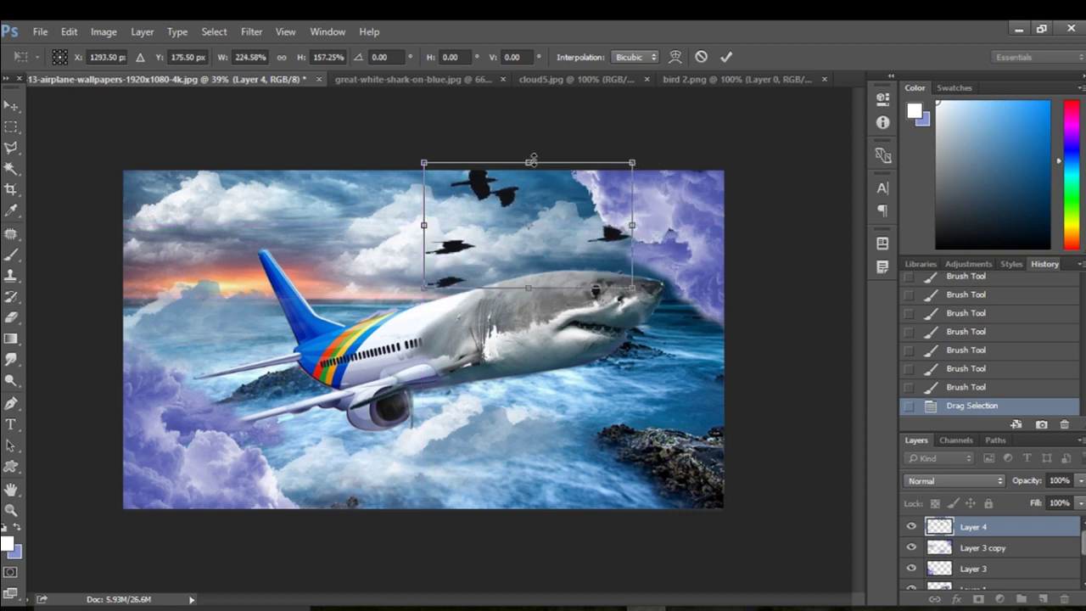
drag(532, 159, 532, 168)
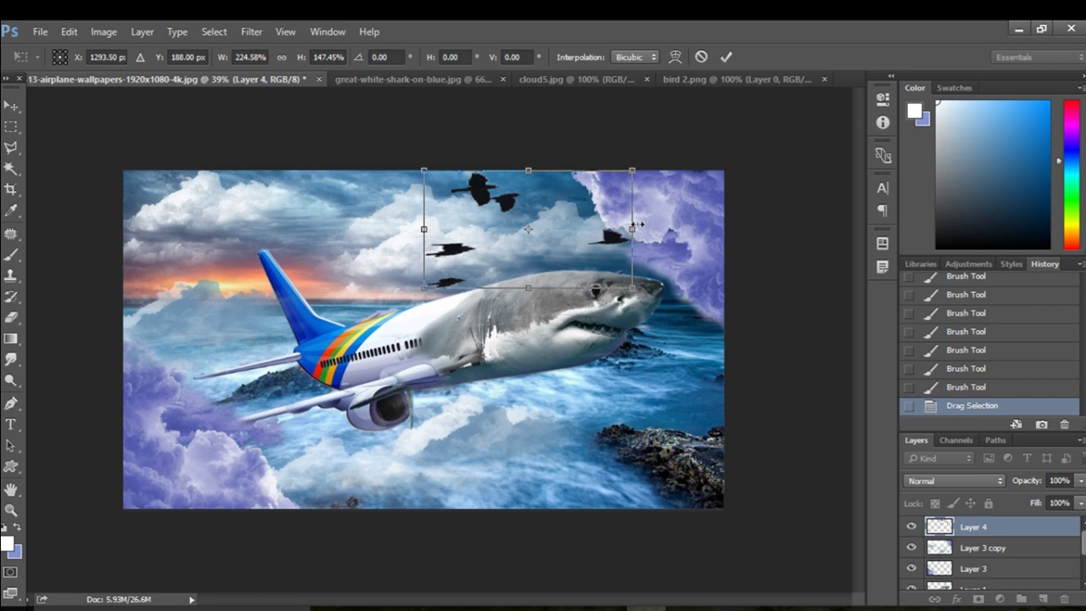
drag(638, 225, 625, 228)
click(726, 56)
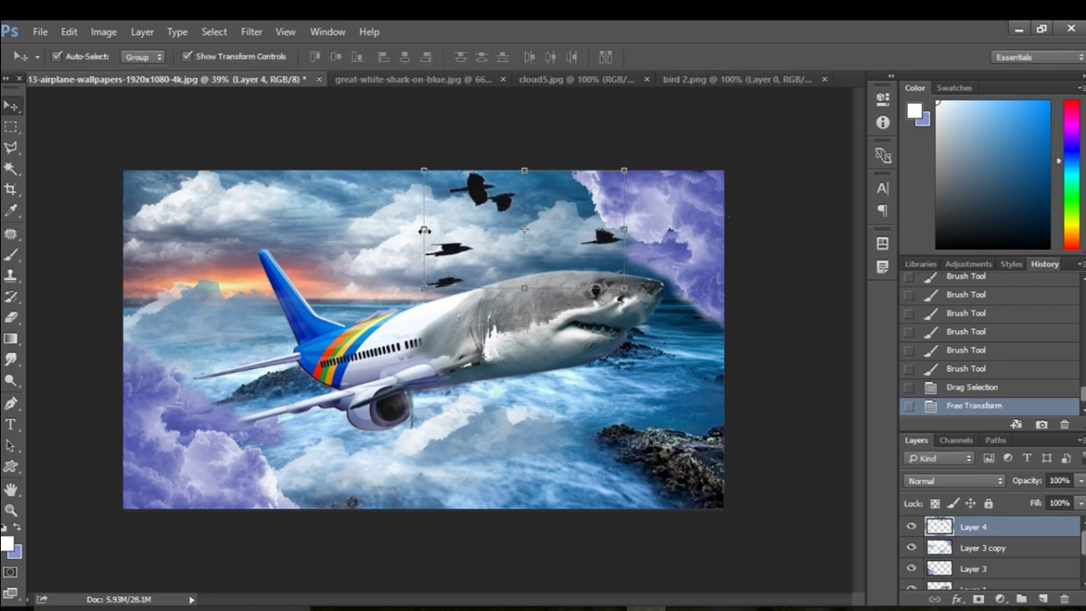
Step: Widen the bird flock to 106.86% and flatten it to 88.30%, then deselect
drag(425, 230, 410, 229)
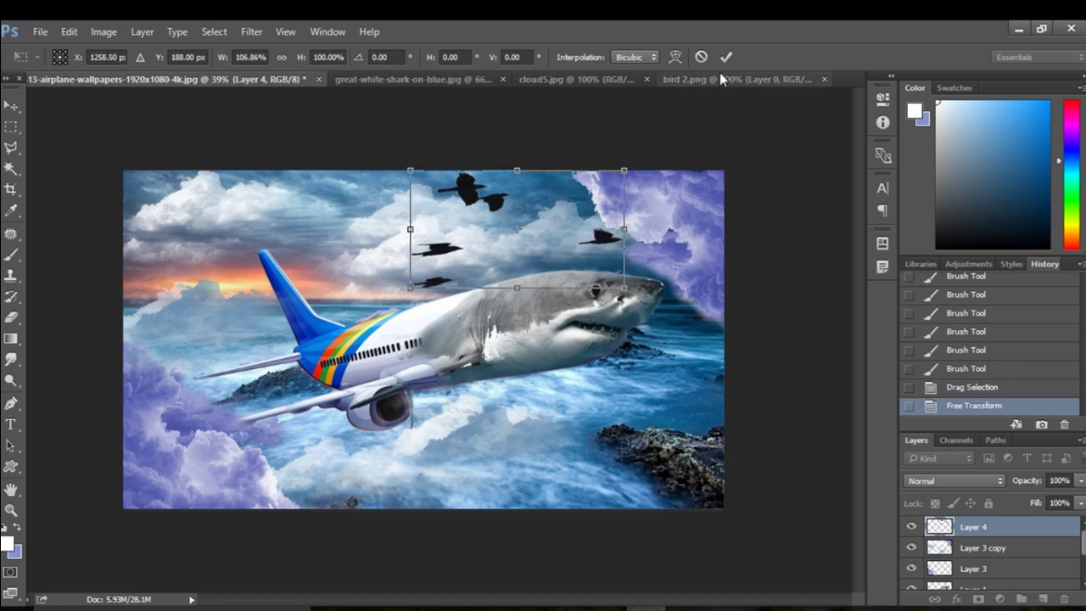
drag(515, 165, 516, 180)
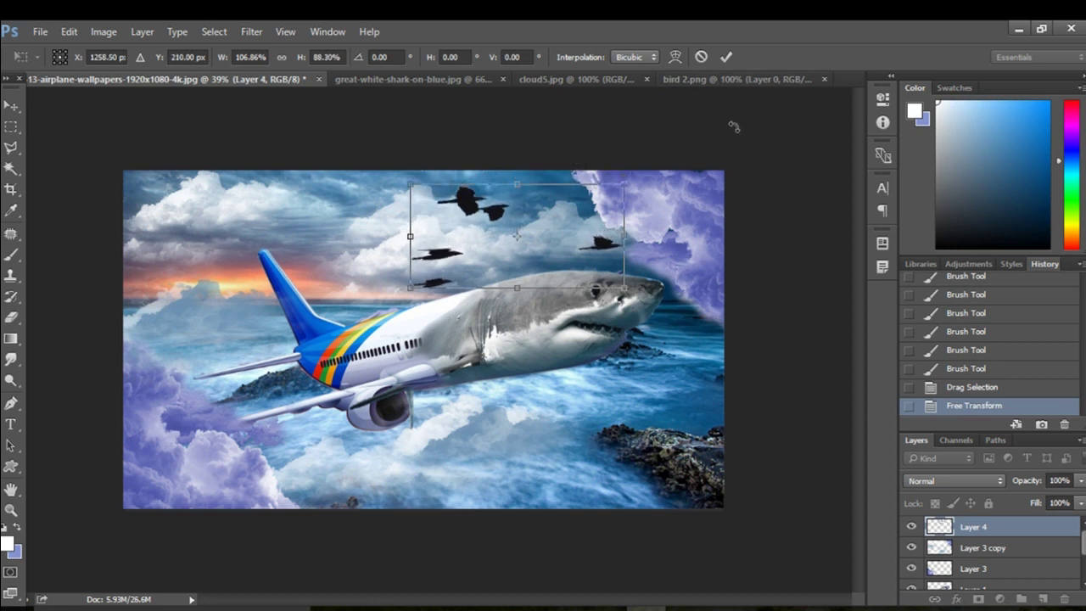
click(726, 56)
click(830, 263)
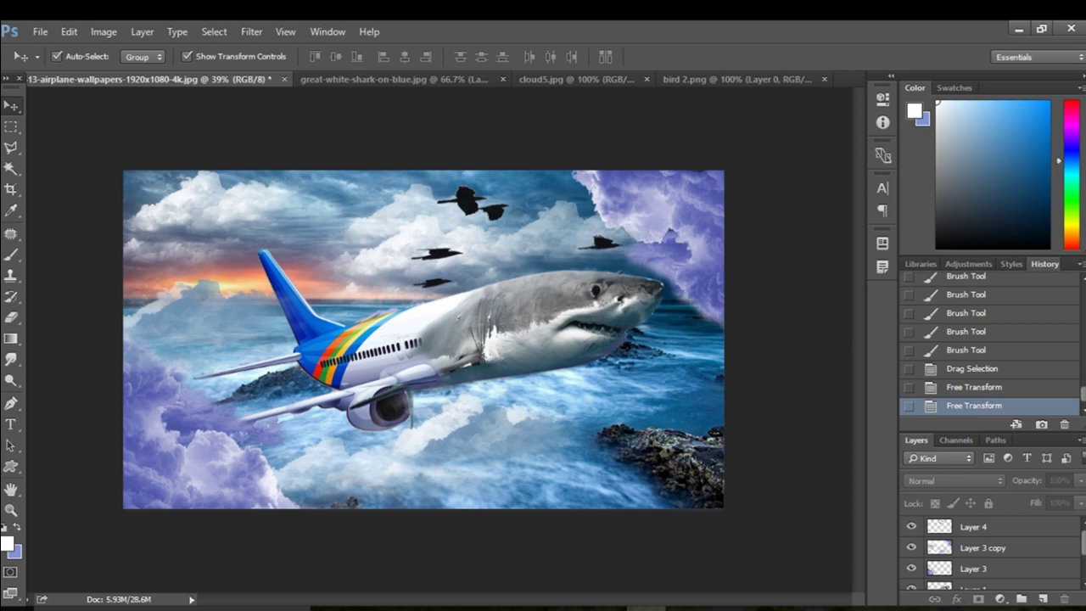
Step: Select the sea background Layer 2, glancing at its layer options and the Filter menu without changes
scroll(1002, 560, down, 2)
click(1010, 579)
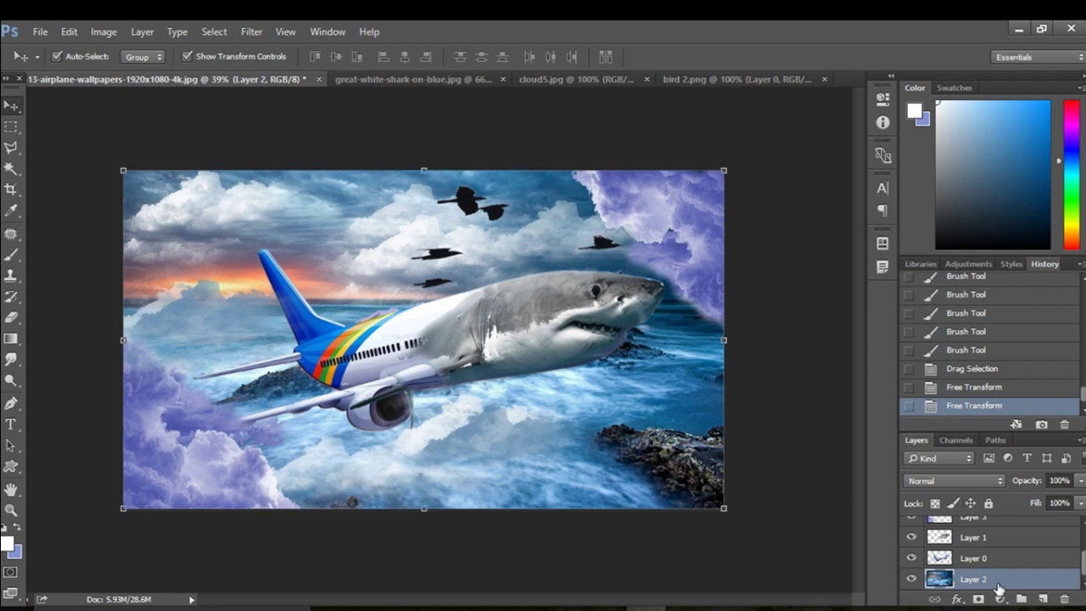
right_click(1000, 582)
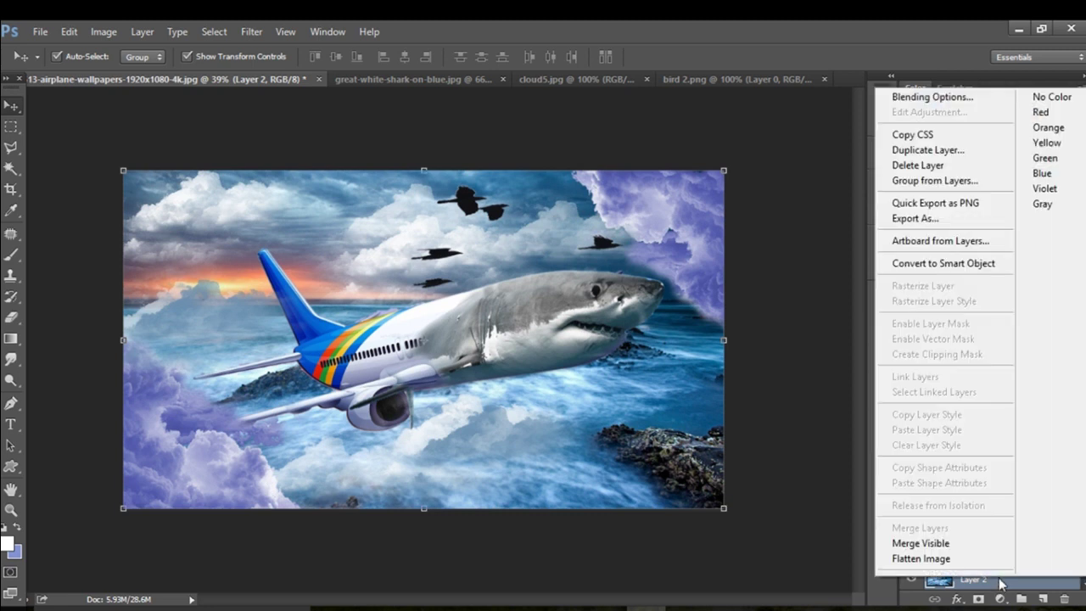
click(1000, 581)
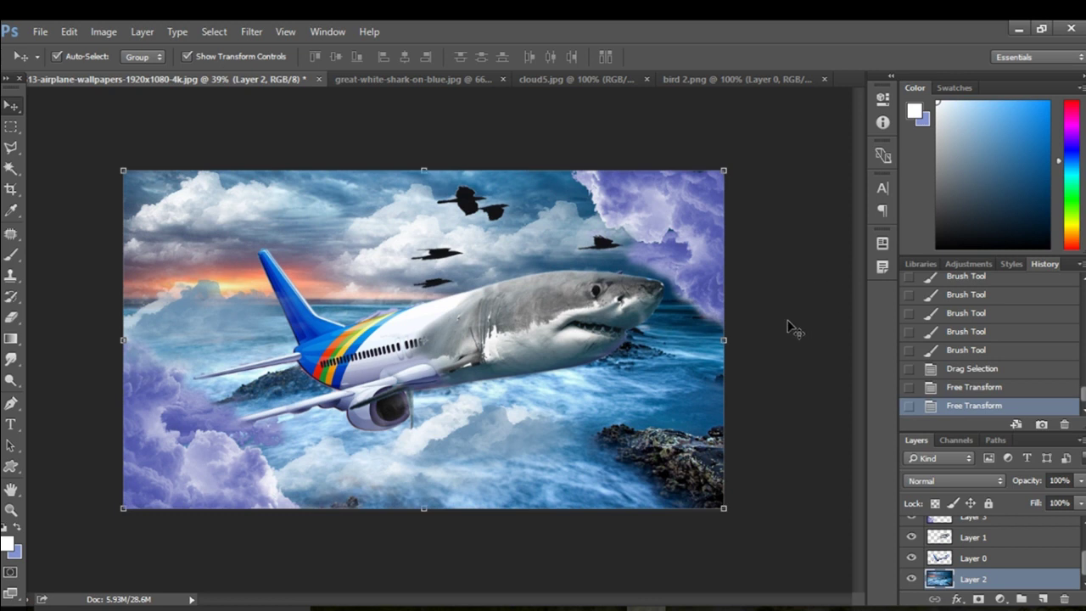
click(248, 32)
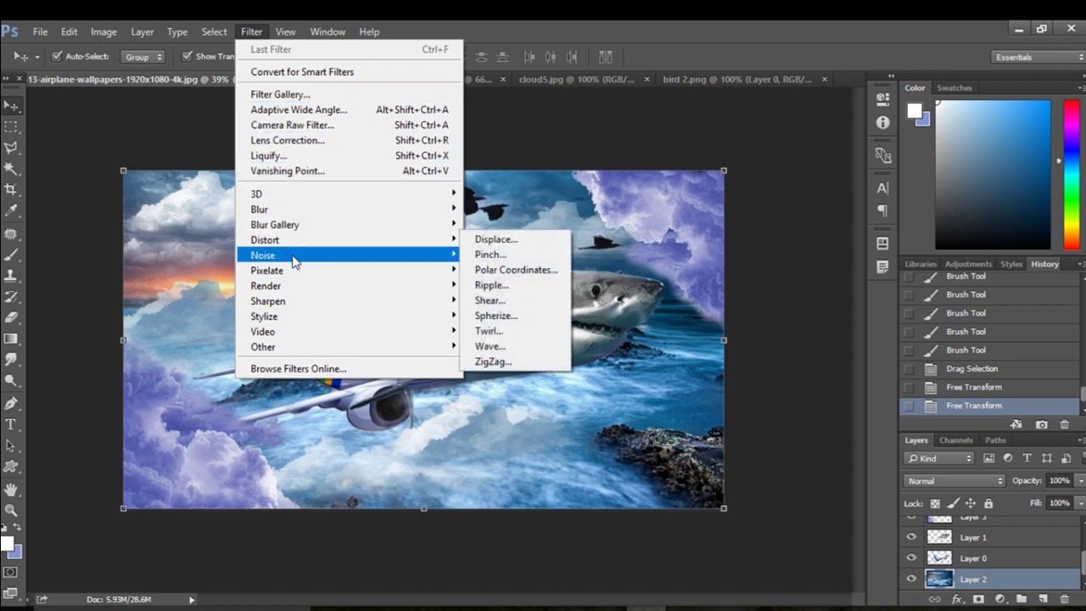
mouse_move(267, 271)
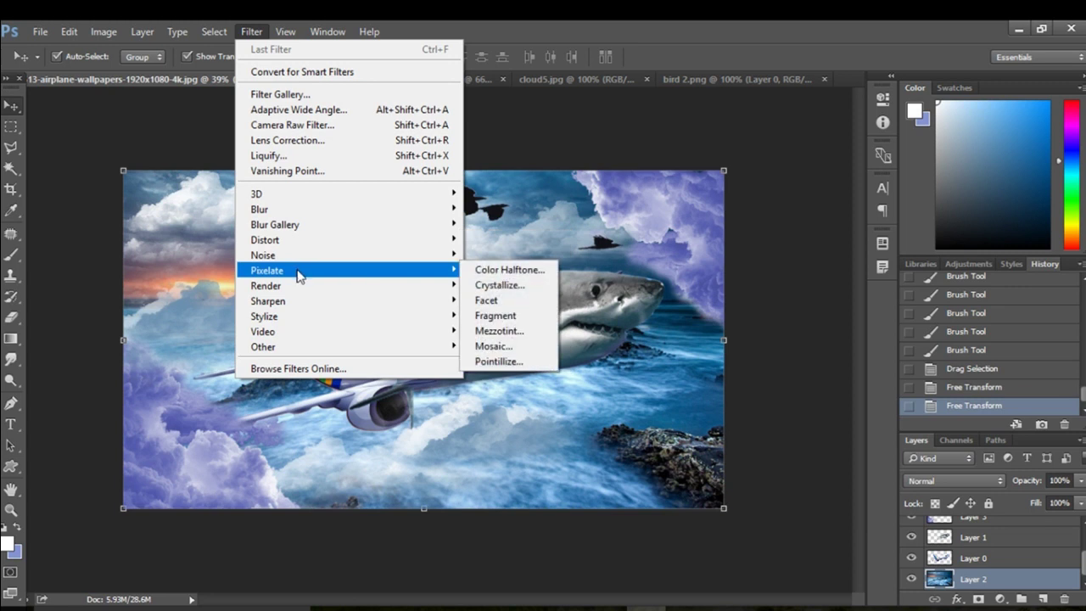
click(575, 116)
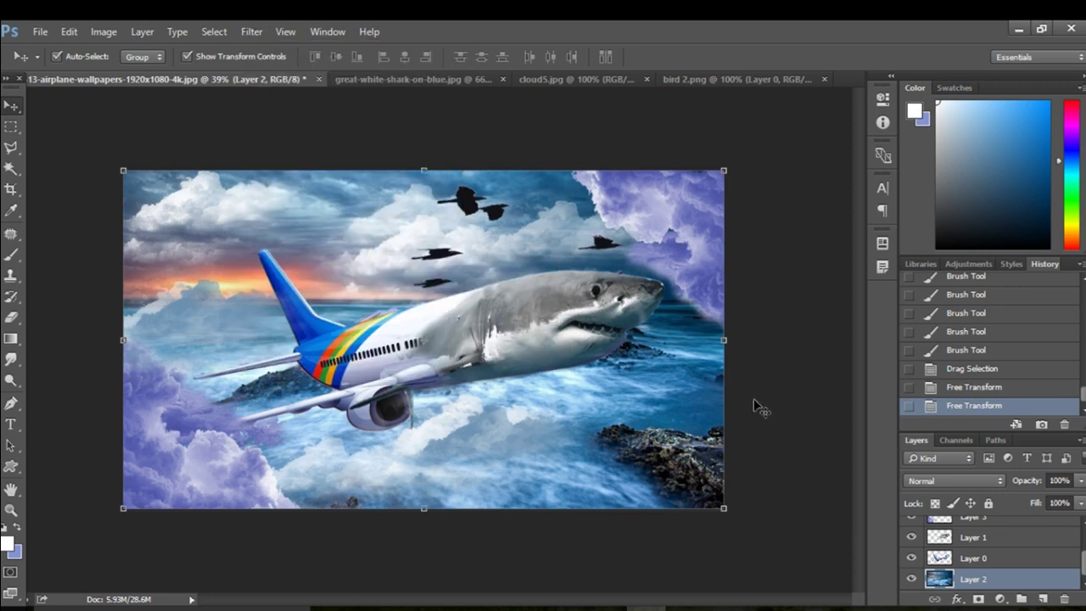
Step: Give Layer 2 a white layer mask, delete the accidental vector mask, and show the adjustment-layer list
click(980, 600)
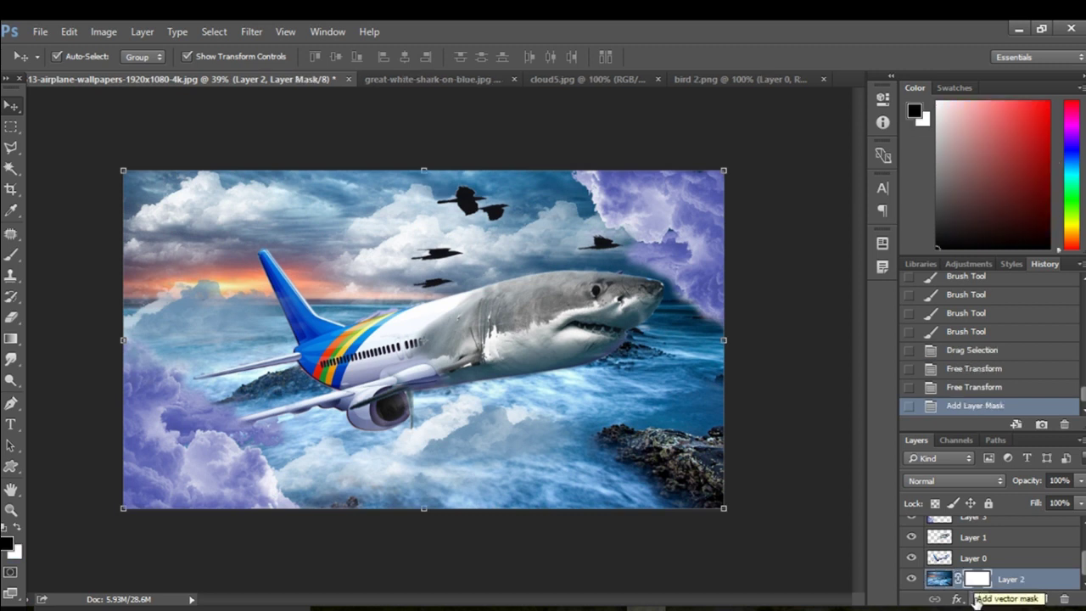
click(981, 600)
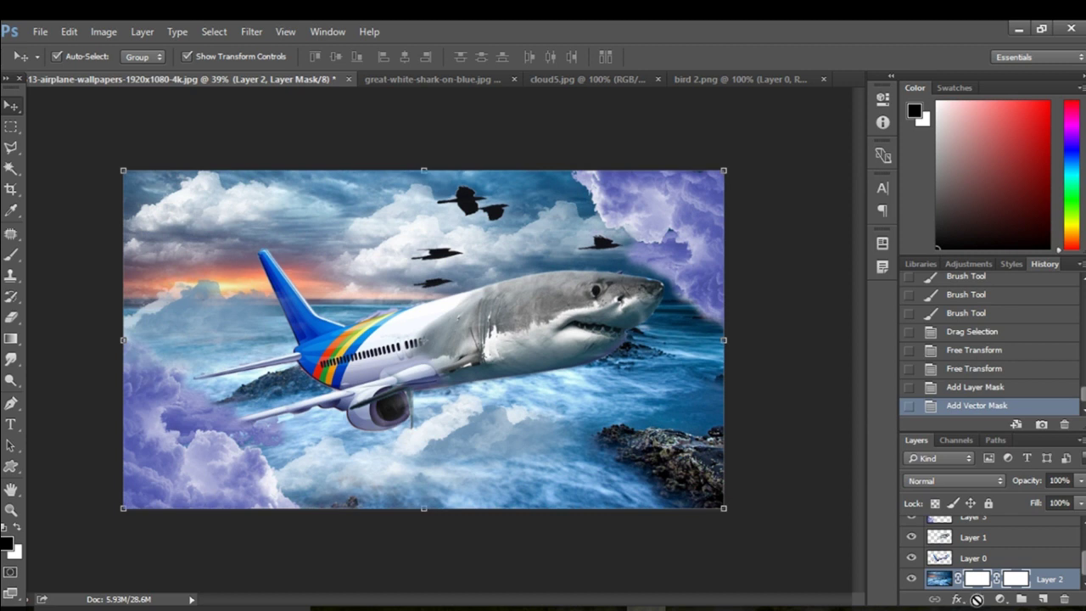
drag(958, 578, 979, 597)
drag(980, 597, 642, 372)
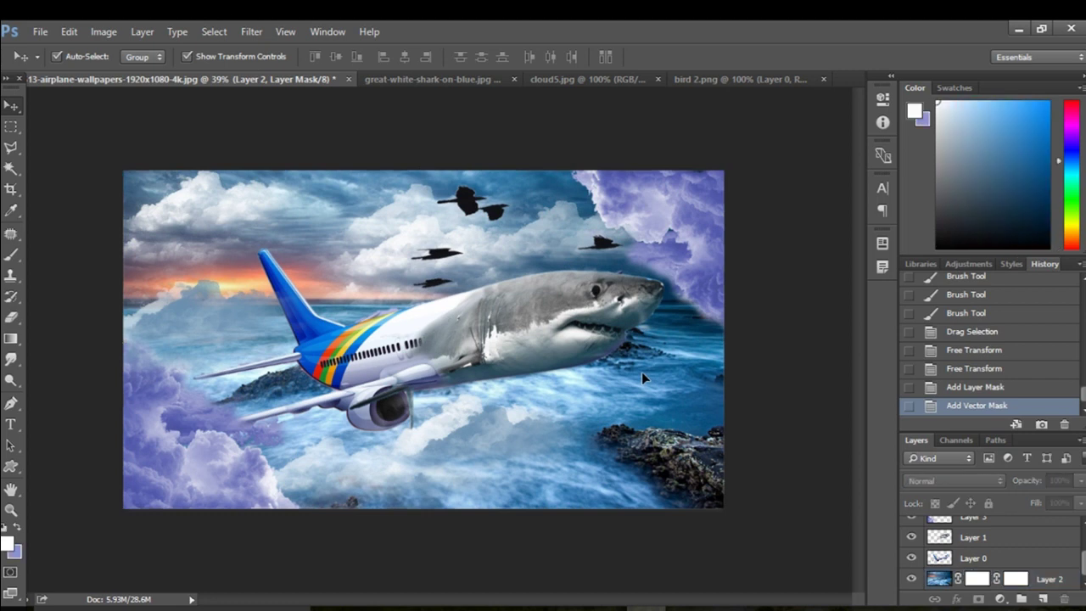
right_click(1014, 578)
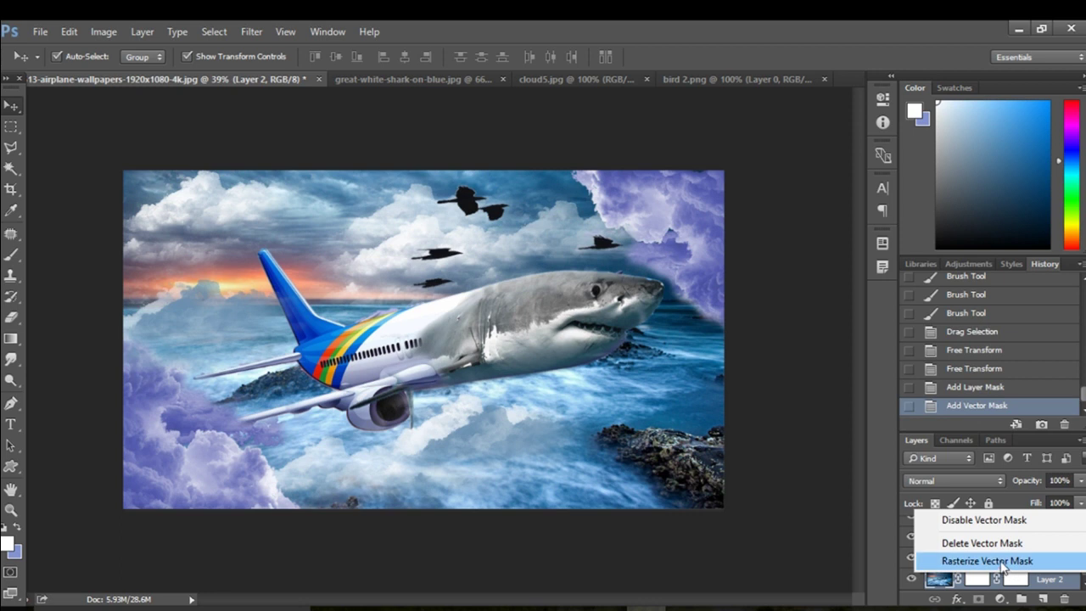
click(995, 545)
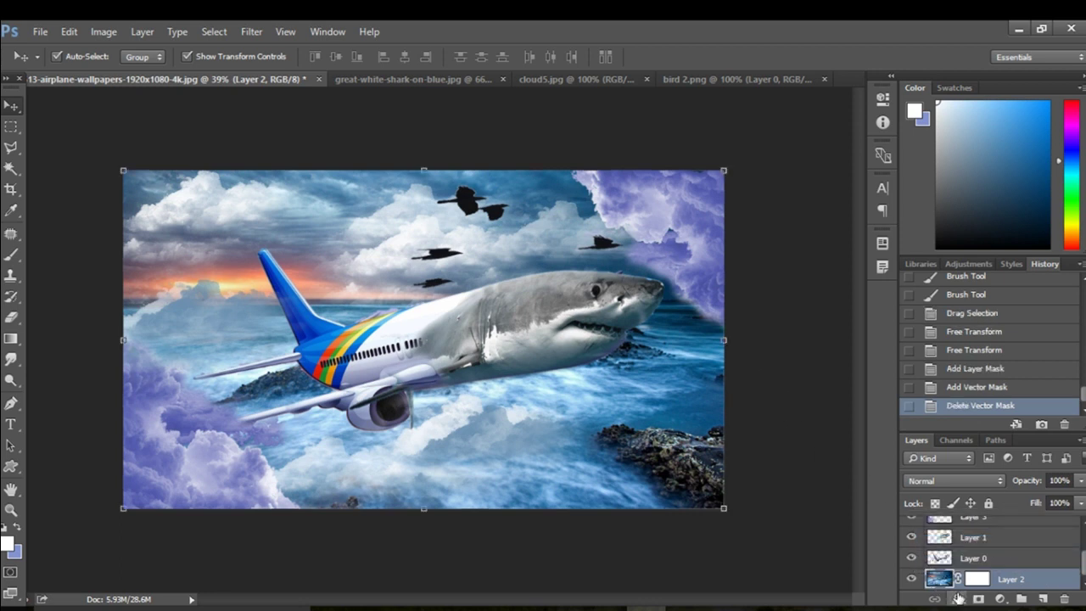
click(1001, 600)
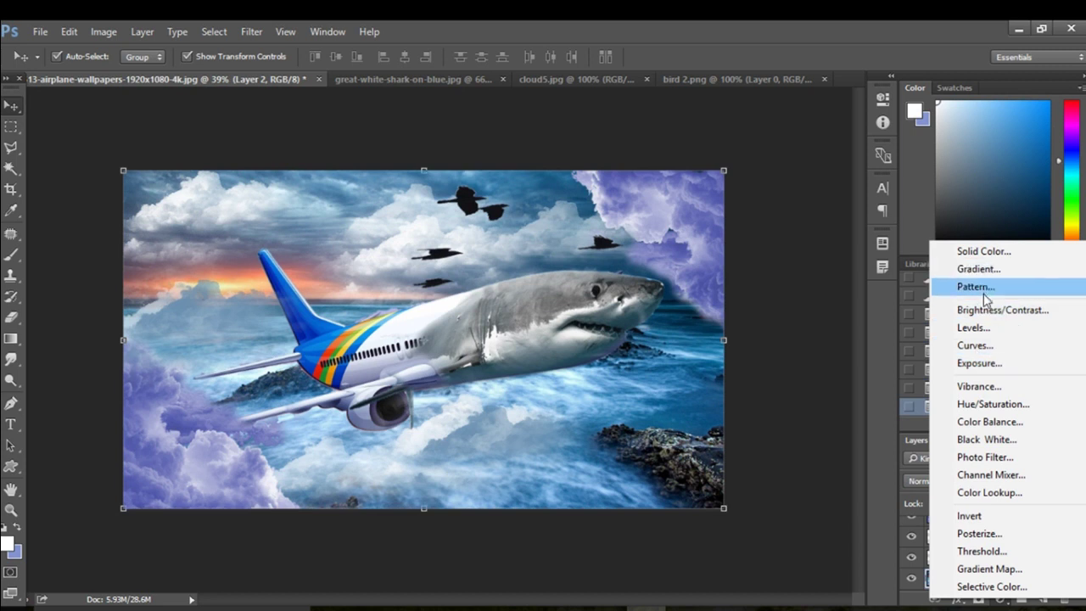
Step: Add a Levels 1 adjustment with the midtone slider at about 0.53, then close its Properties panel
click(976, 327)
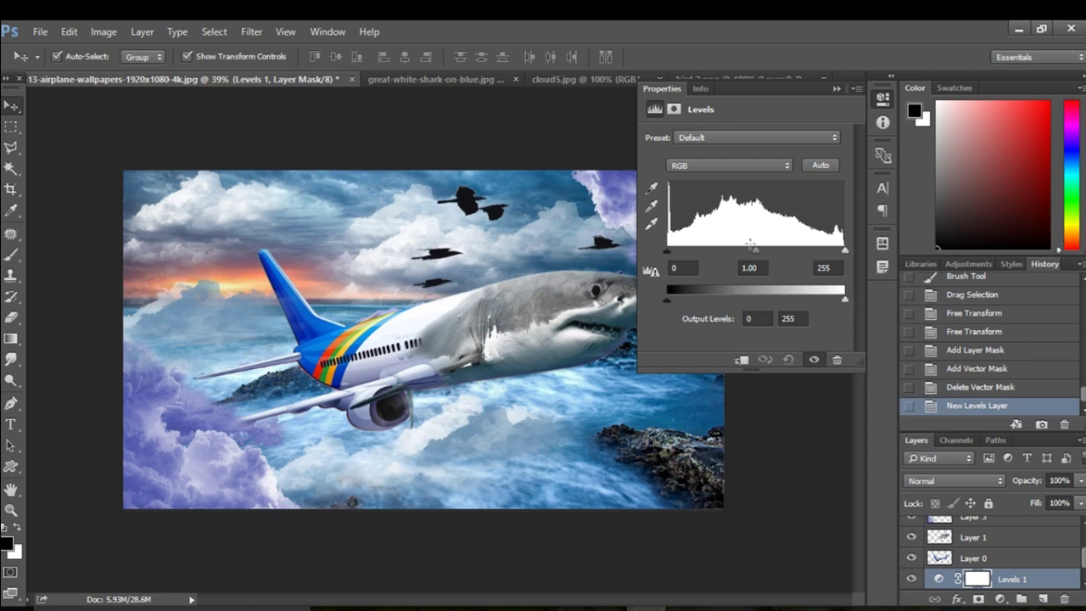
mouse_move(755, 252)
mouse_down()
mouse_move(742, 251)
mouse_move(783, 249)
mouse_up()
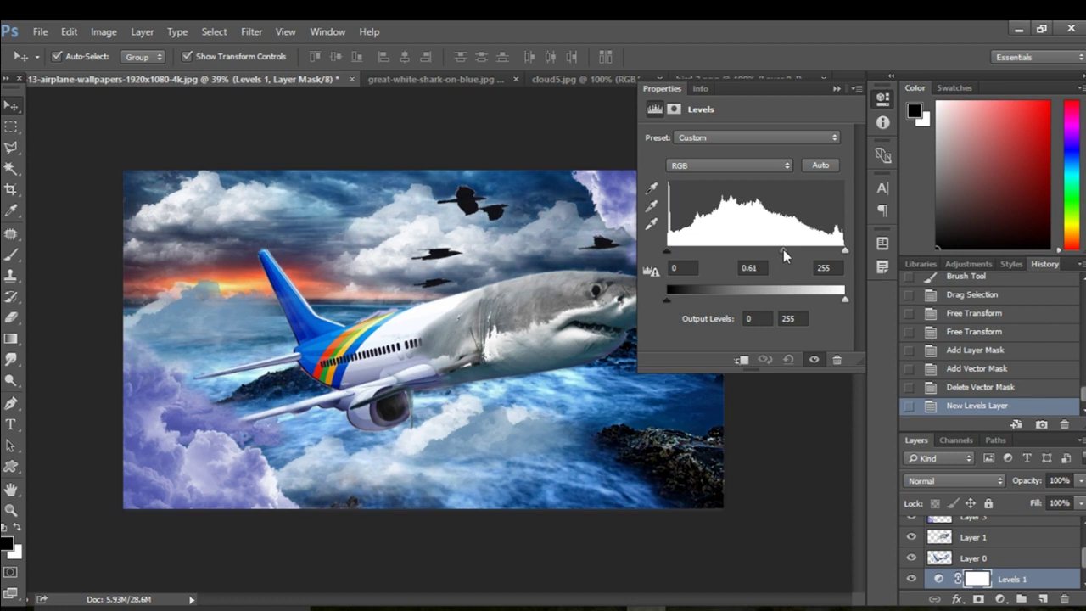
drag(784, 250, 789, 251)
mouse_move(783, 251)
mouse_down()
mouse_move(801, 252)
mouse_move(790, 256)
mouse_up()
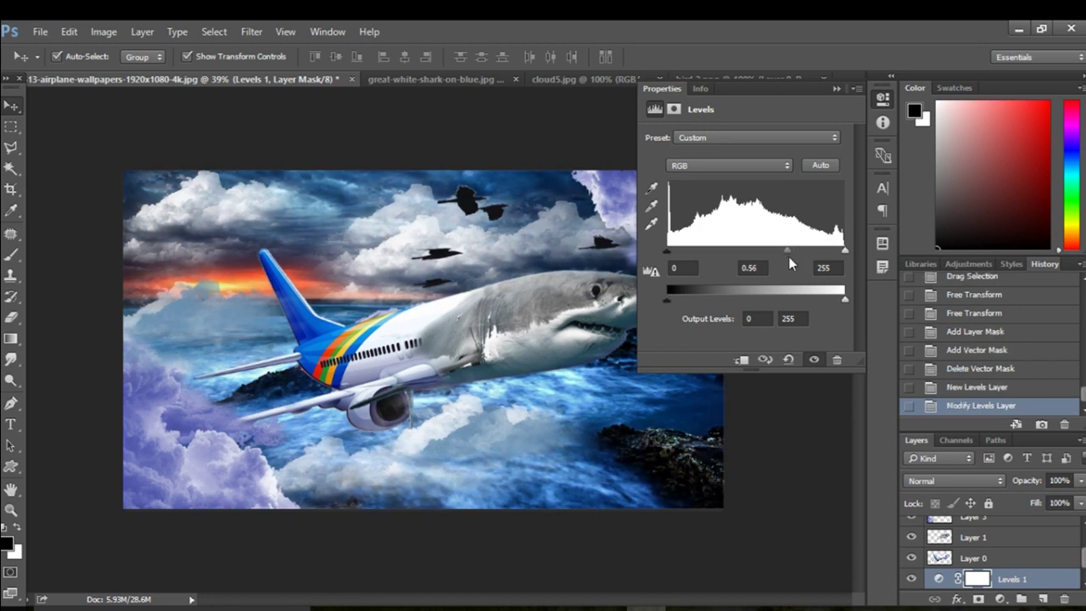
click(809, 443)
click(837, 88)
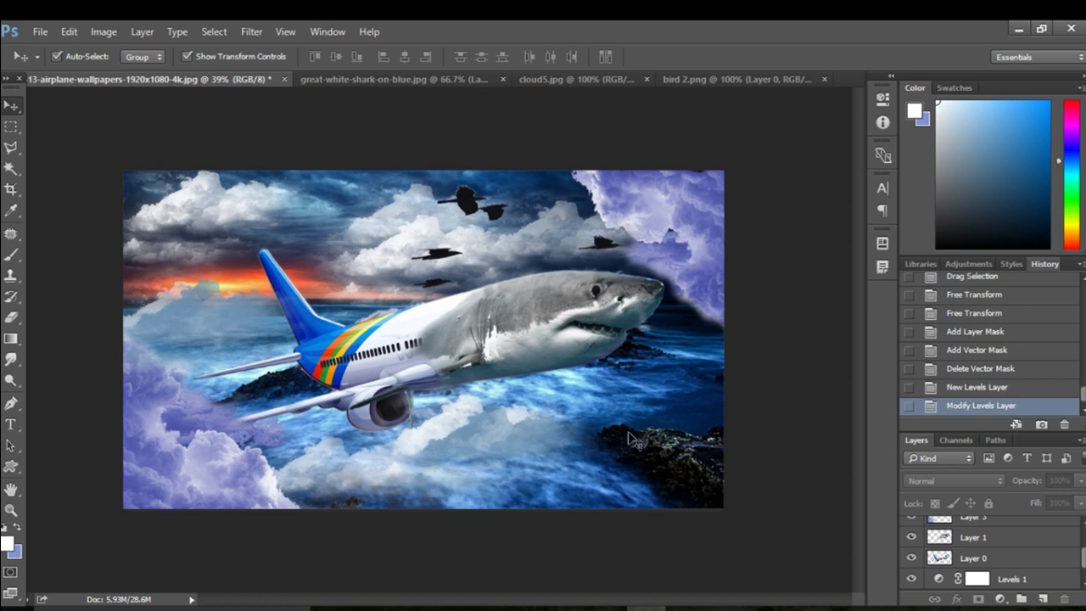
scroll(500, 407, up, 1)
scroll(492, 407, up, 1)
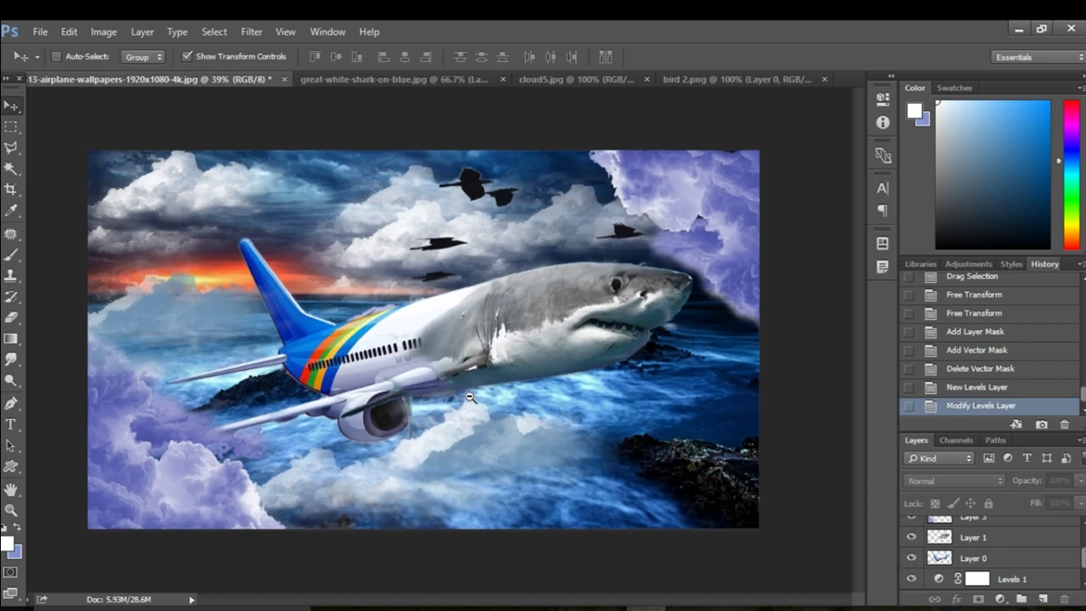